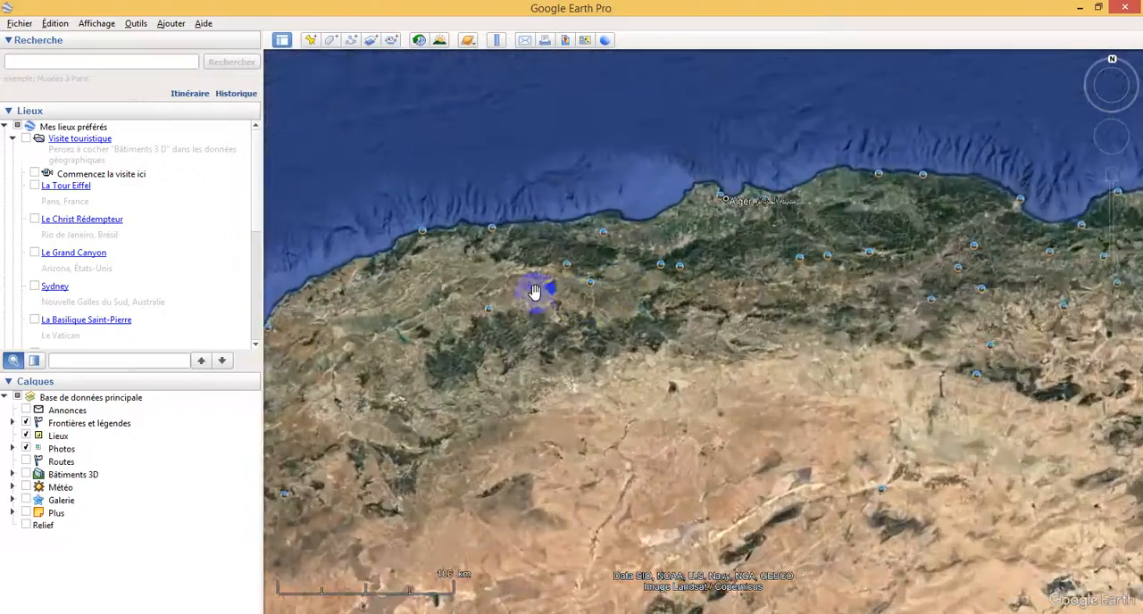
Step: Locate the angled apartment block beside the diagonal road, framing it with the neighbouring roundabout and triangular plot in the satellite imagery
scroll(552, 264, up, 5)
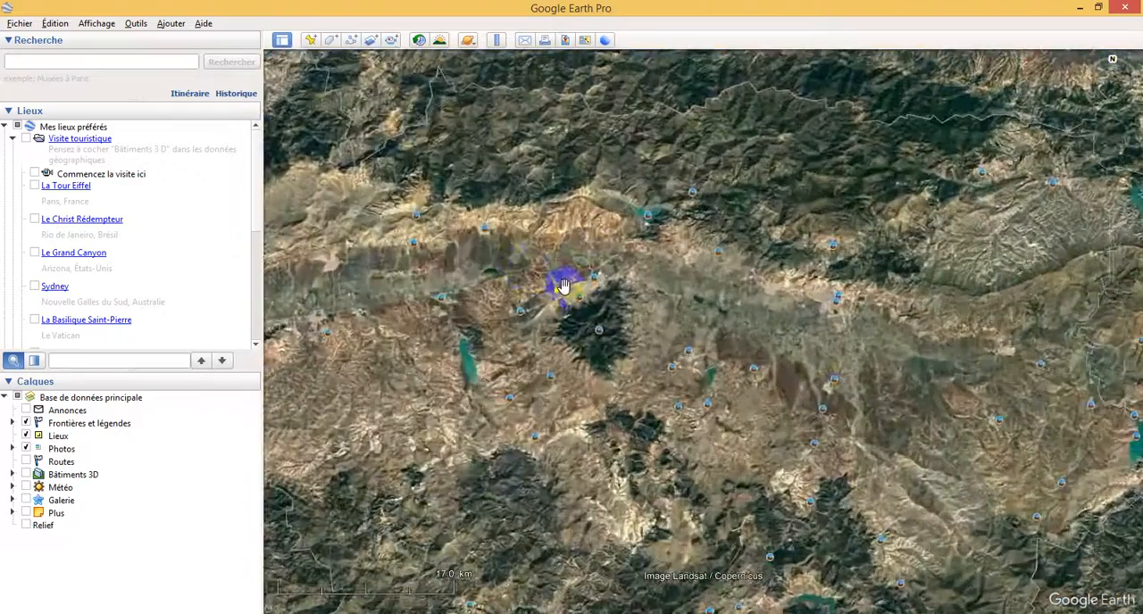
scroll(612, 257, up, 2)
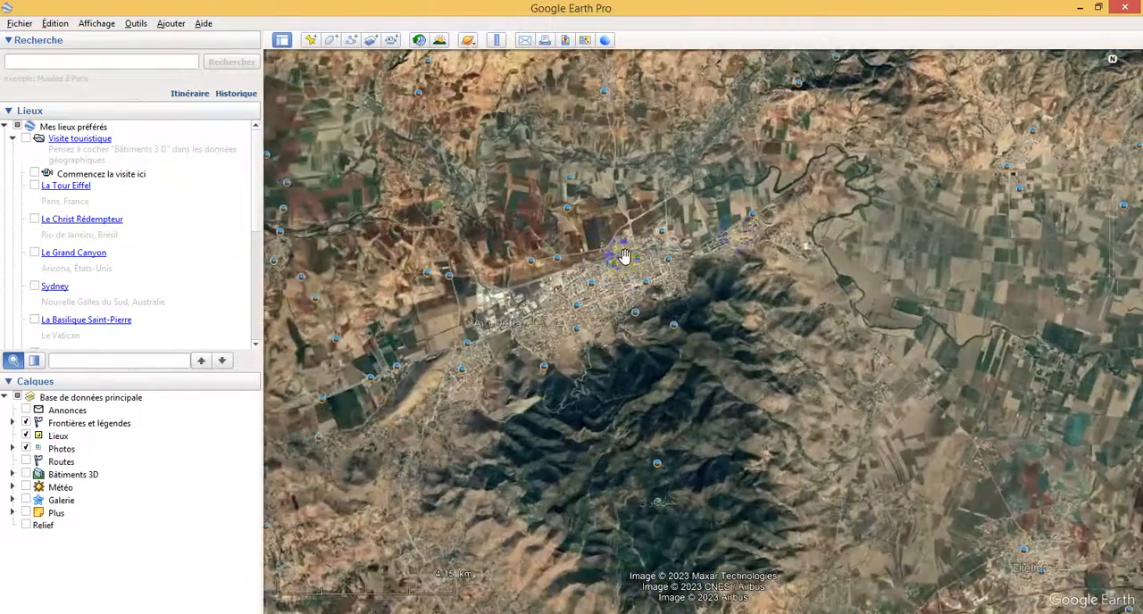
scroll(684, 255, up, 3)
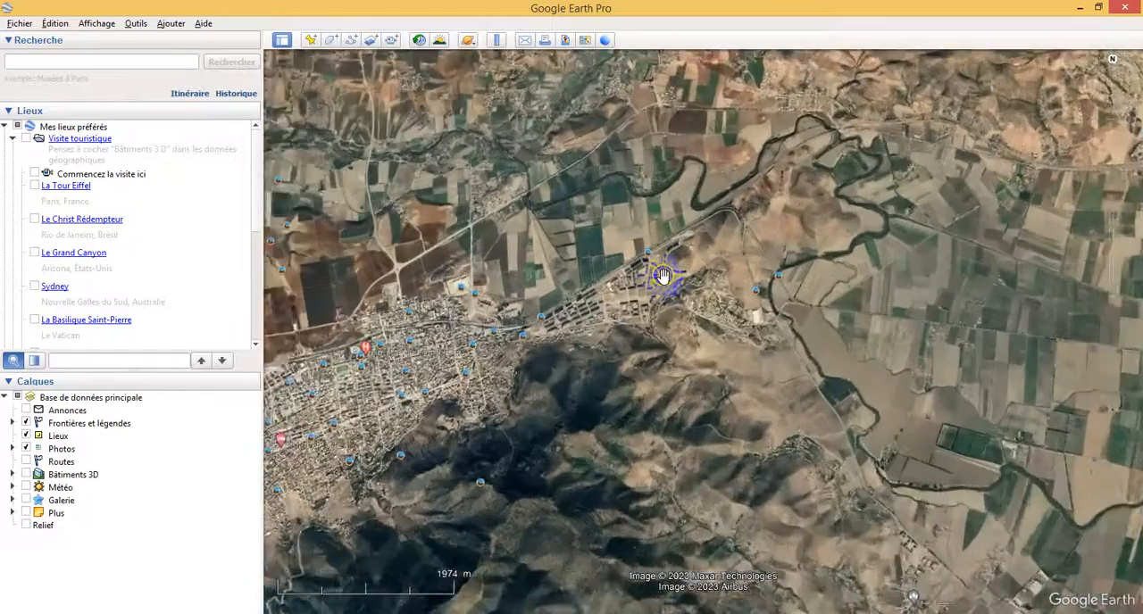
scroll(659, 274, up, 3)
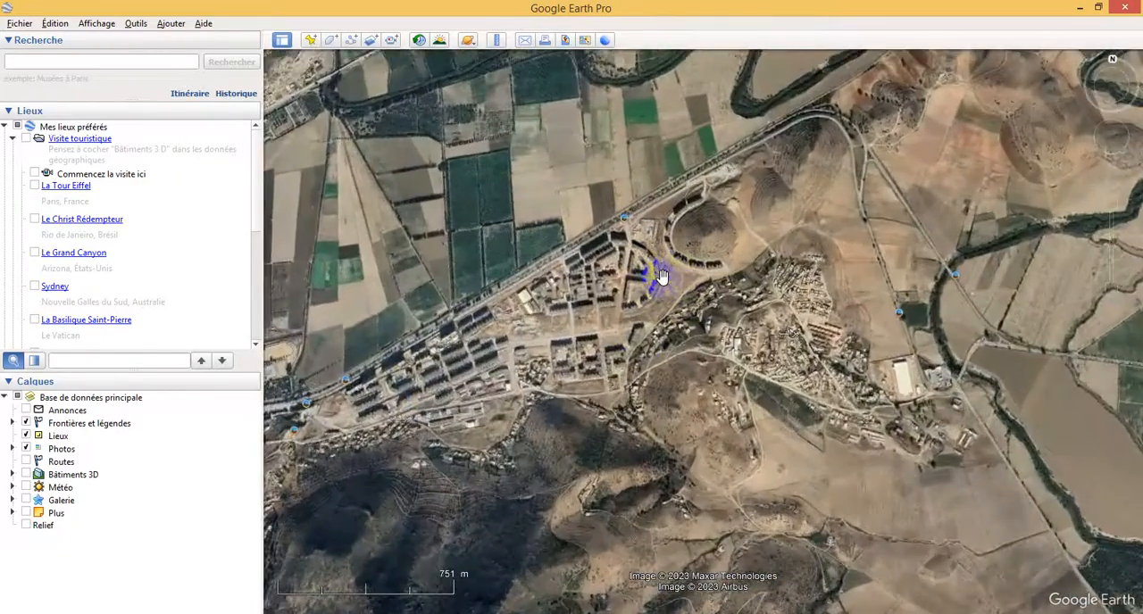
scroll(639, 351, up, 3)
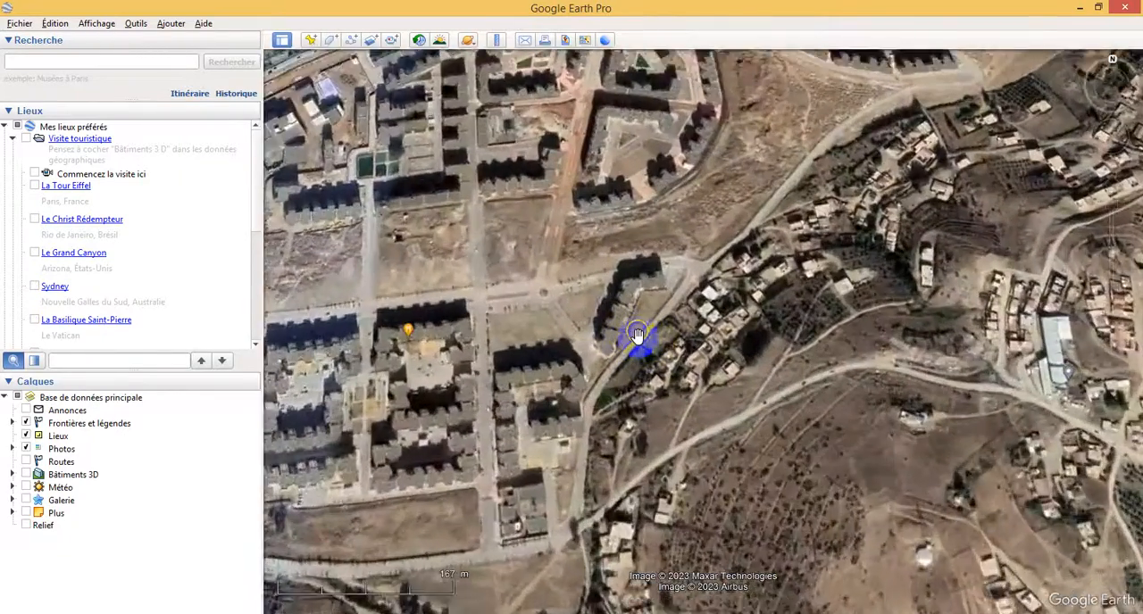
scroll(622, 327, up, 3)
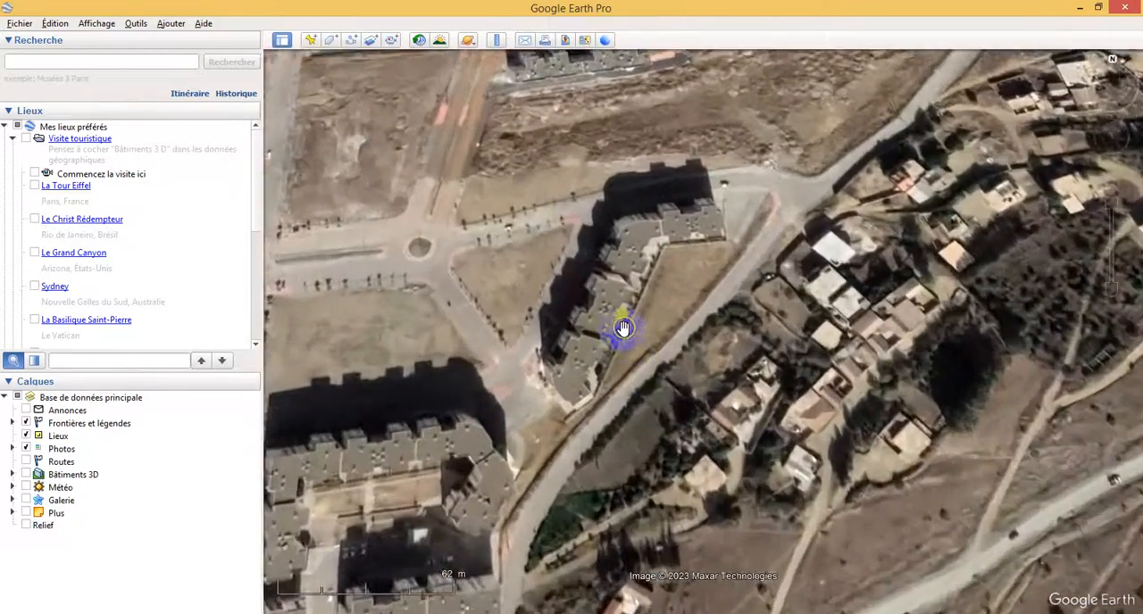
scroll(622, 328, up, 1)
scroll(635, 349, down, 2)
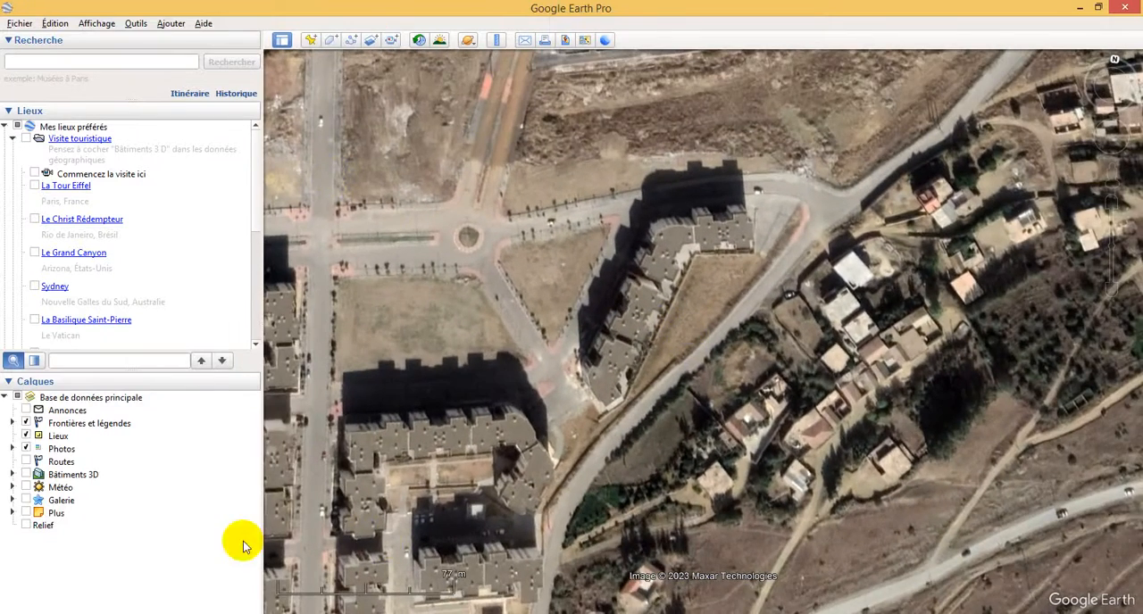
Step: Switch to the Windows screen capture tool and snip the area containing the angled apartment block, roundabout and nearby houses
click(342, 613)
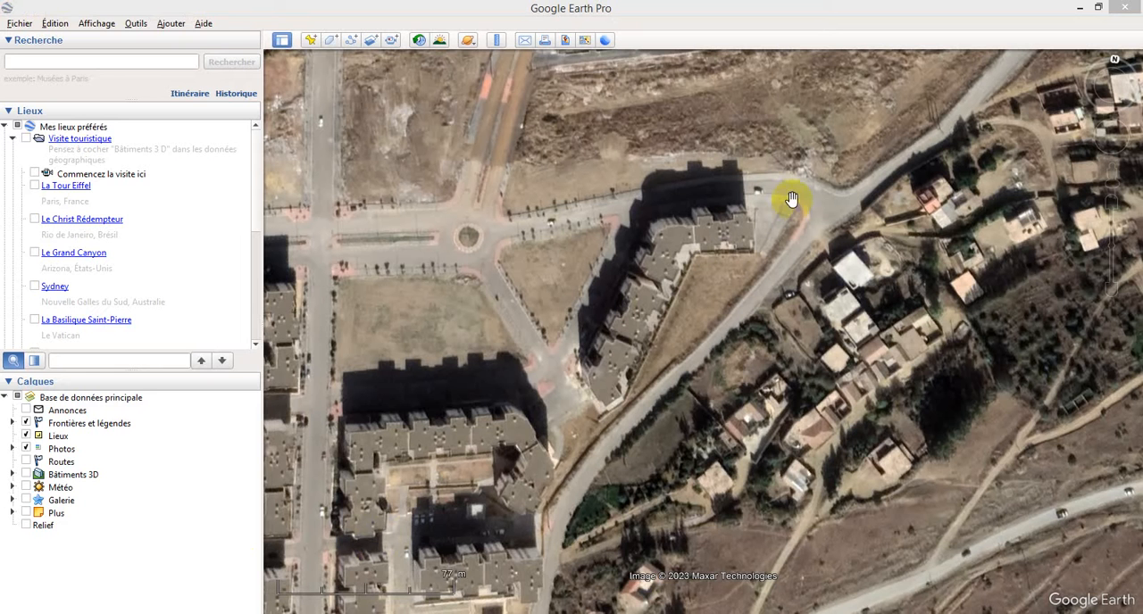
click(78, 201)
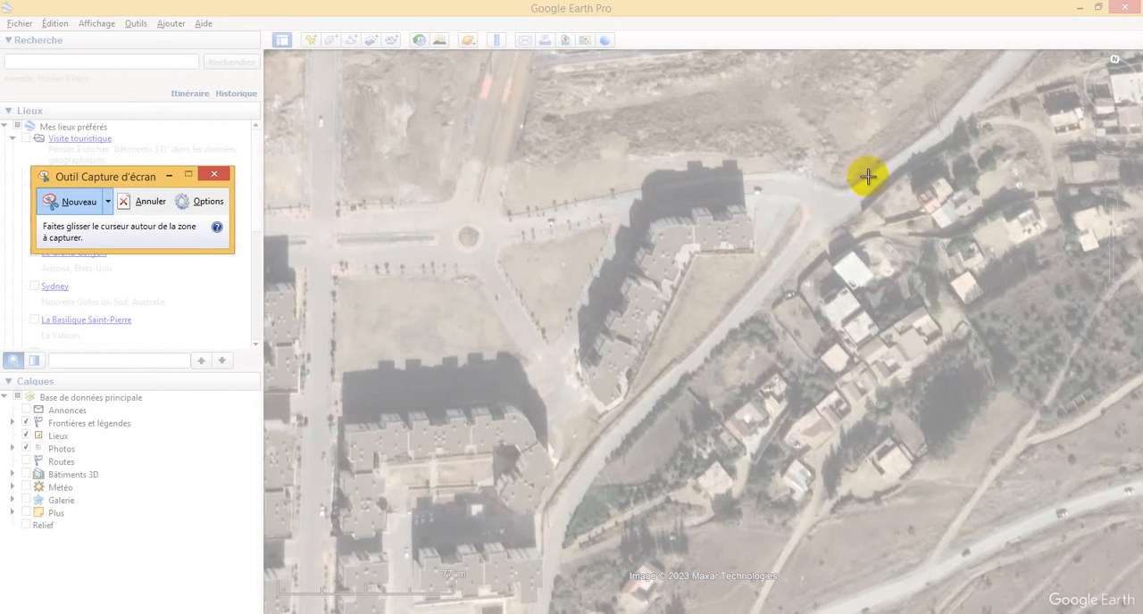
drag(876, 139, 403, 457)
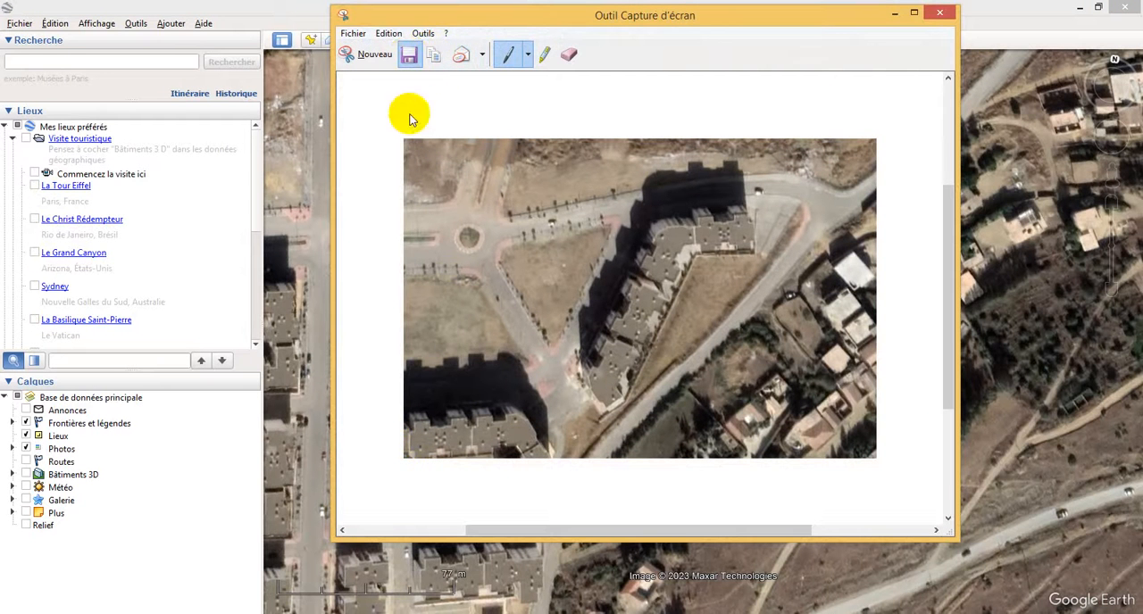
Step: Save the capture as the PNG file CHELLAL in a new Desktop folder named PROJET AUTOCAD
key(ctrl+s)
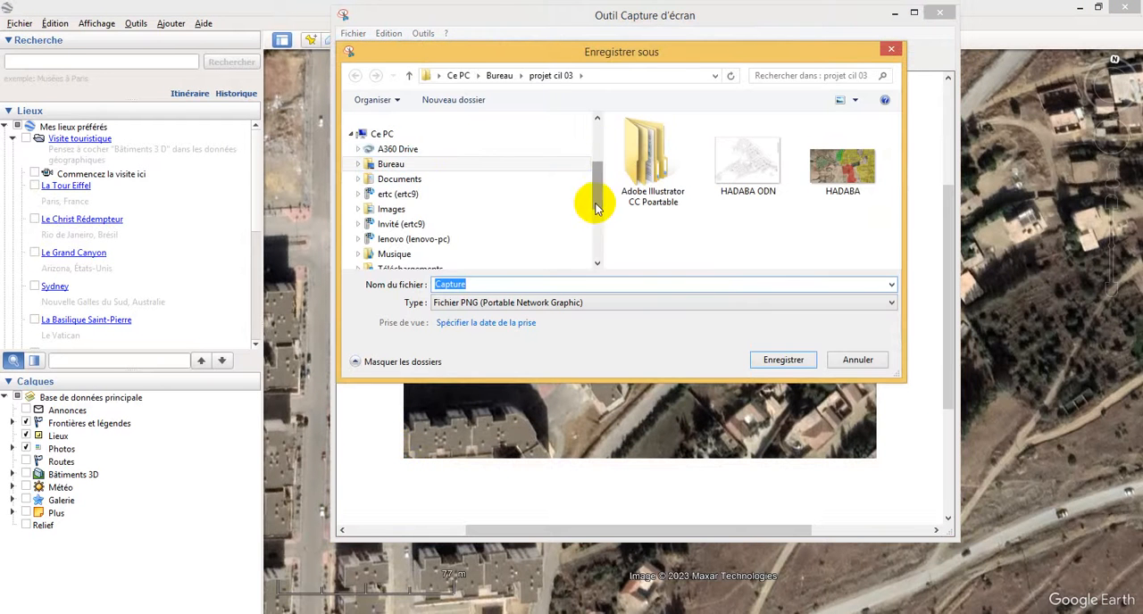
click(392, 165)
click(457, 100)
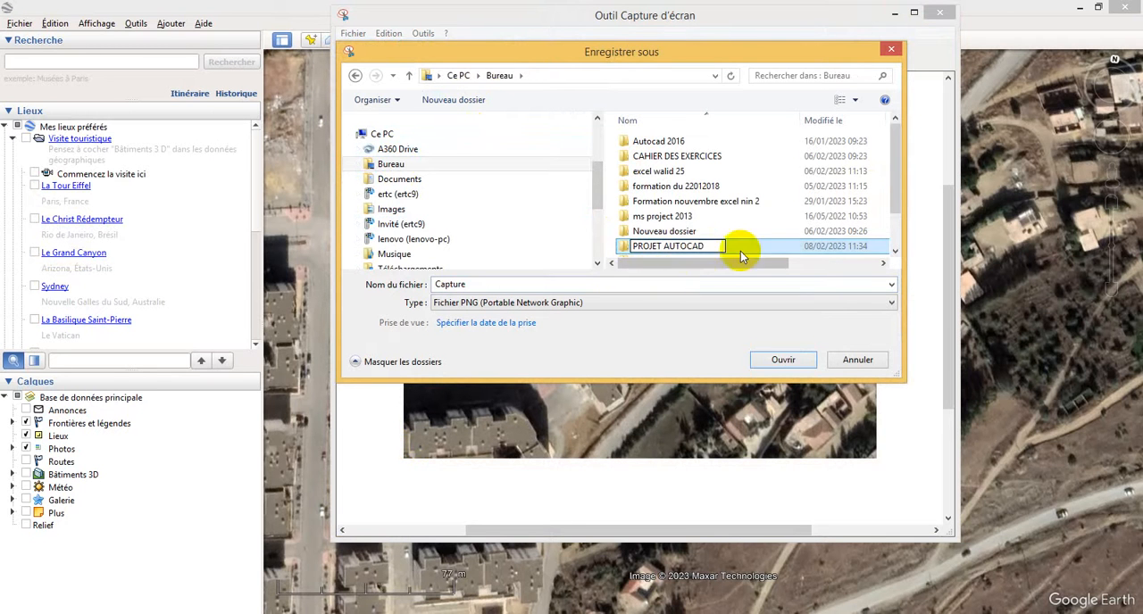
key(Return)
double_click(677, 251)
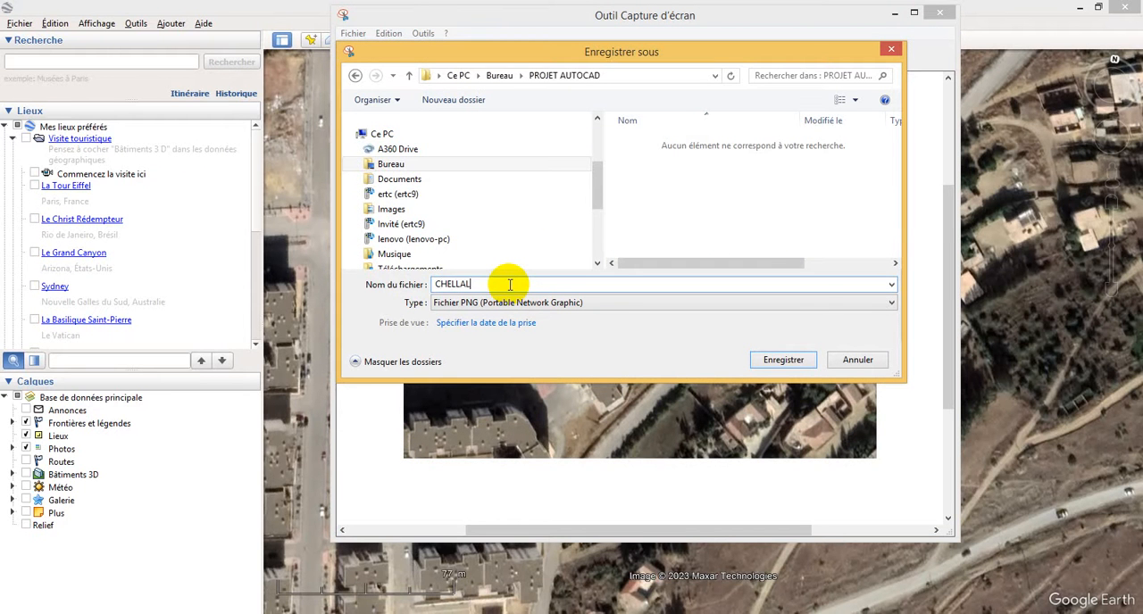
click(759, 358)
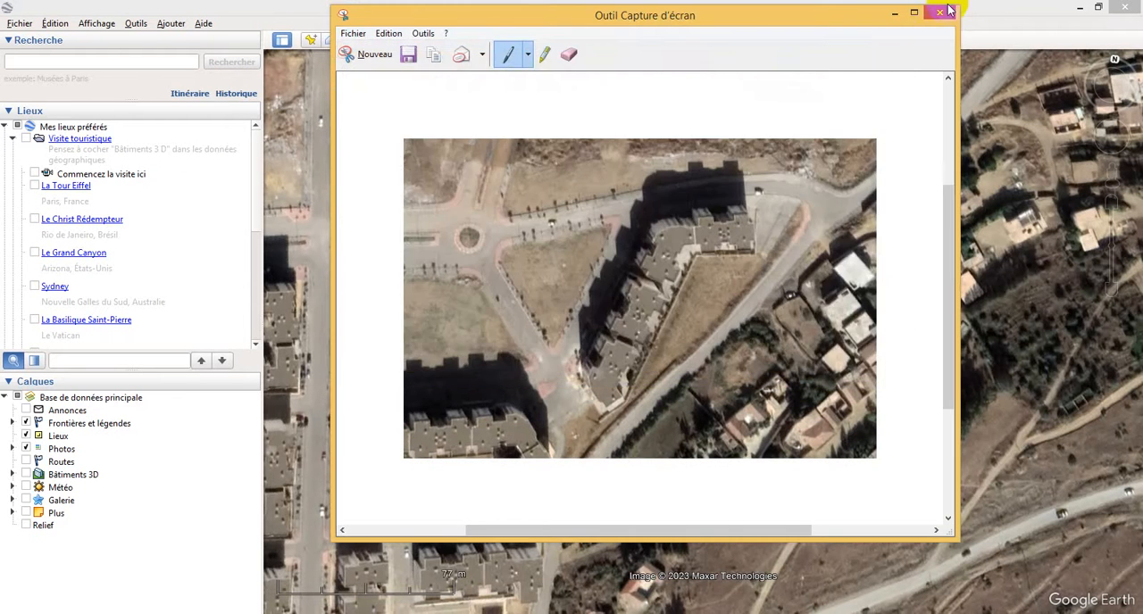
Step: Close the screen capture tool, switch to AutoCAD and start a new drawing
click(939, 12)
click(362, 613)
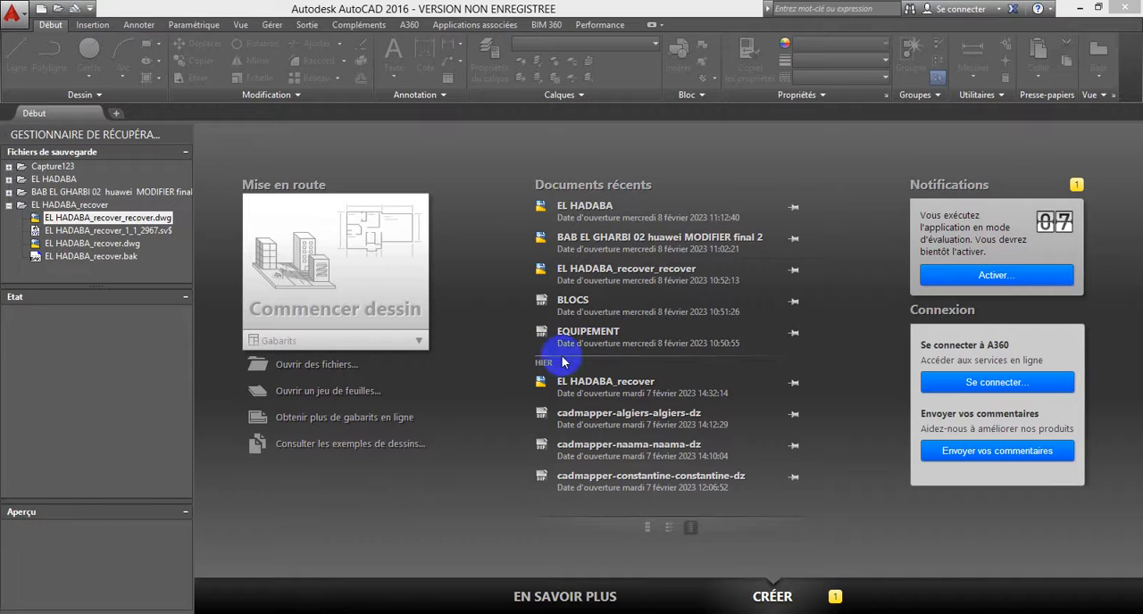
click(357, 288)
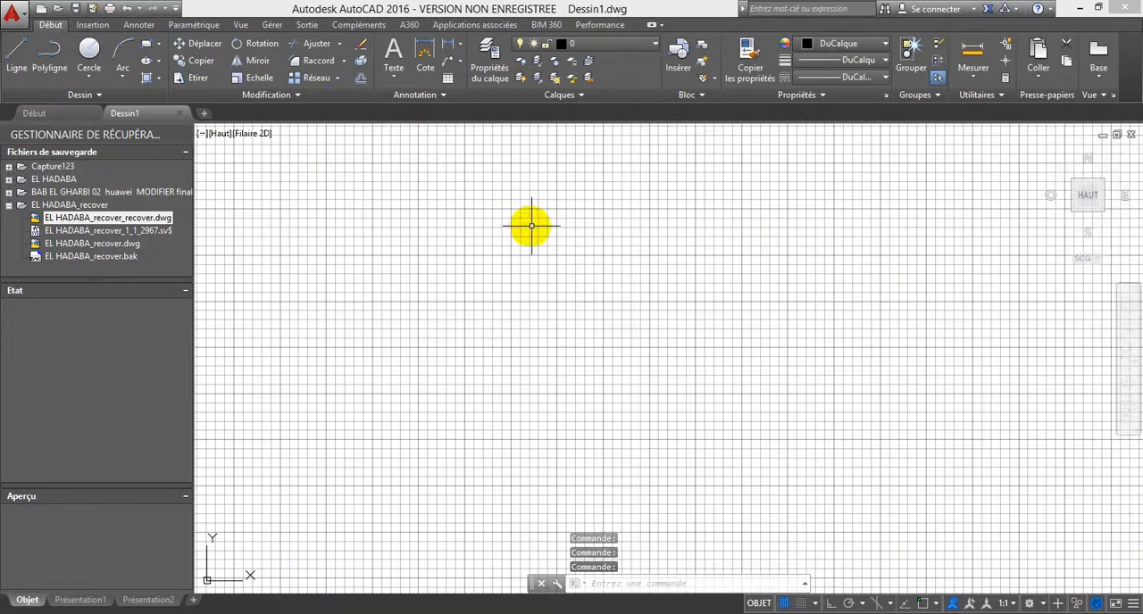
Step: Attach the image CHELLAL from the Desktop folder PROJET AUTOCAD and place it in the drawing with a scale factor of 3
click(90, 25)
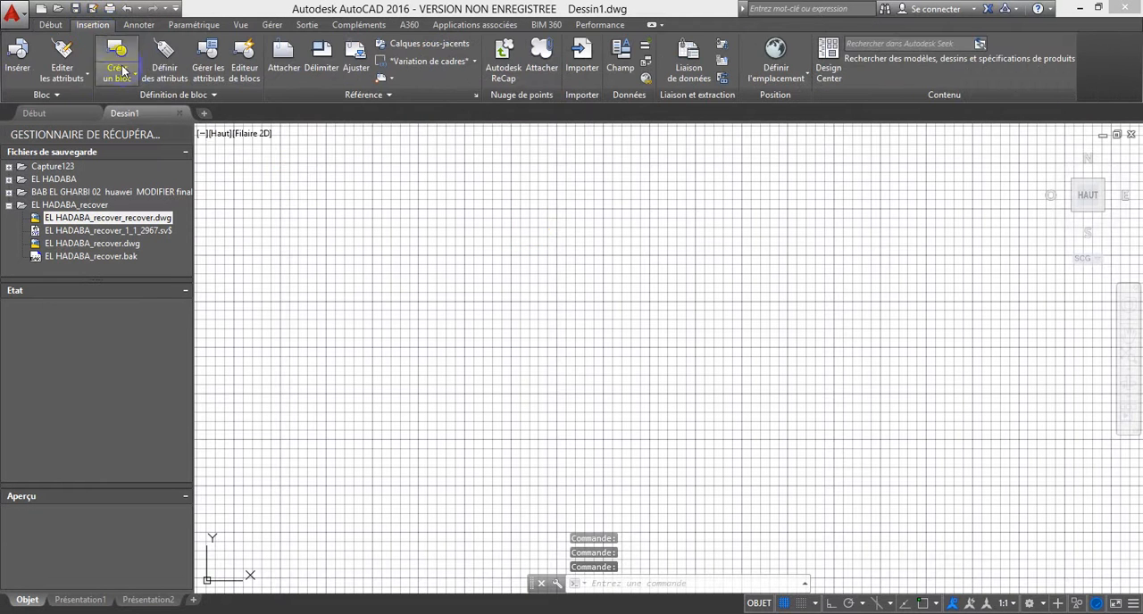
click(282, 52)
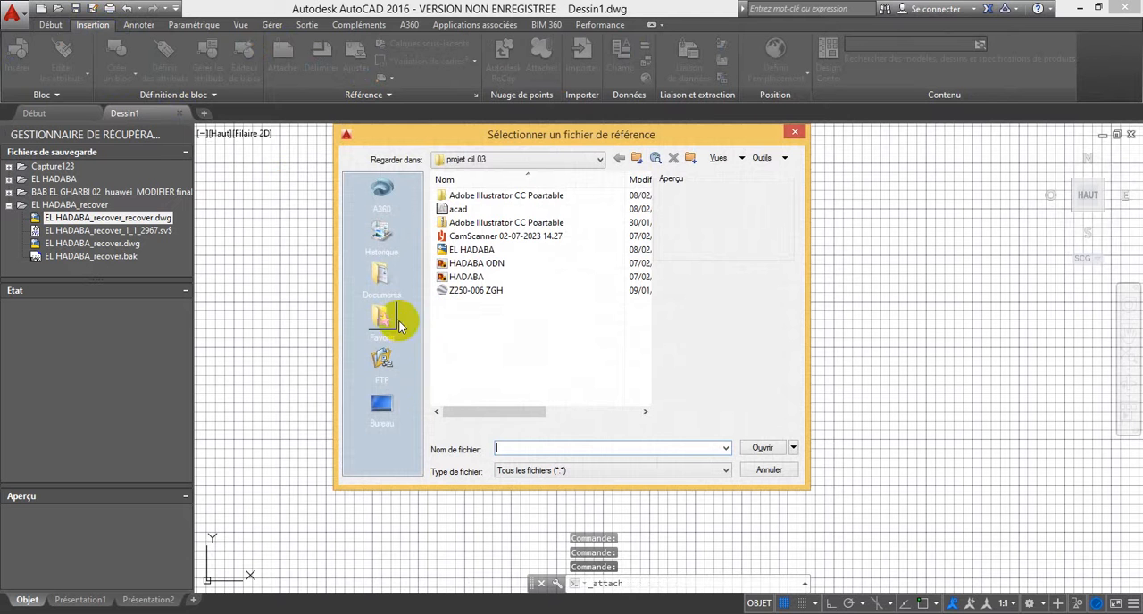
click(383, 410)
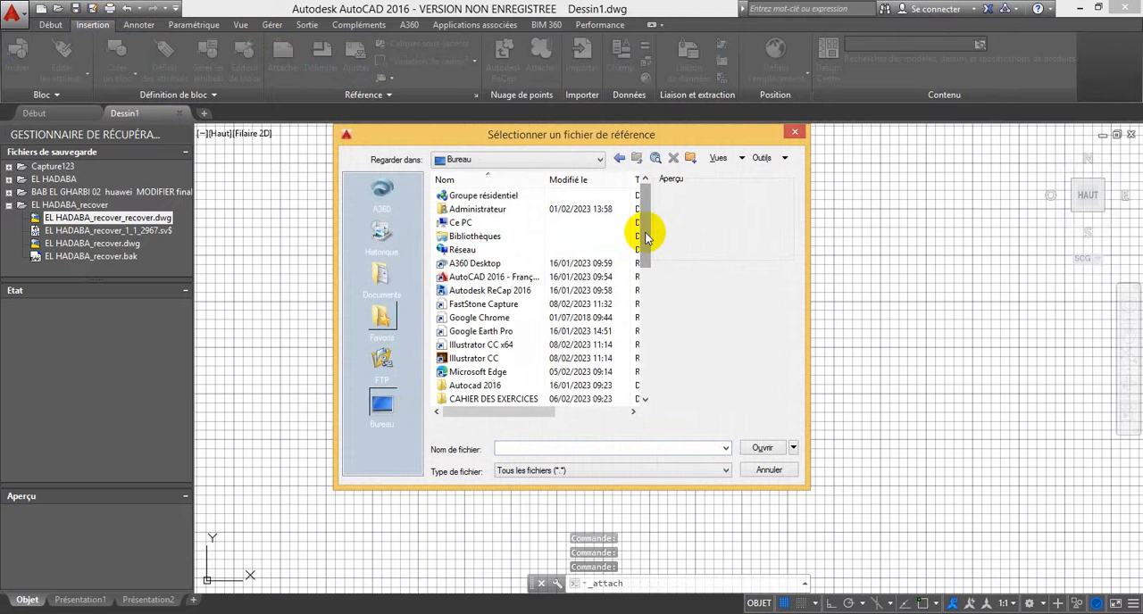
scroll(647, 236, down, 2)
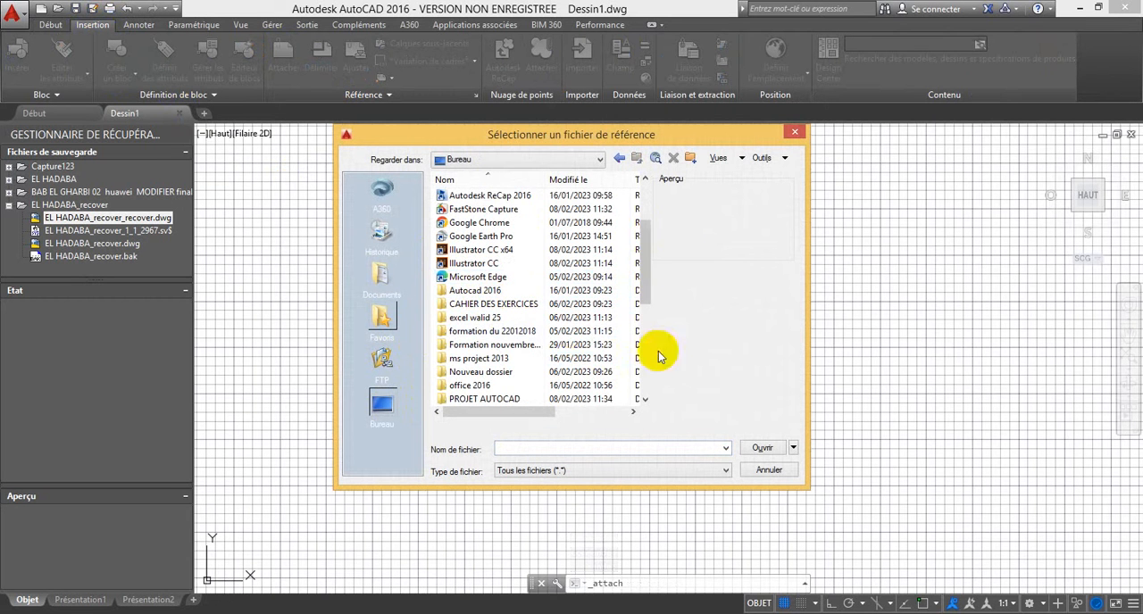
double_click(484, 398)
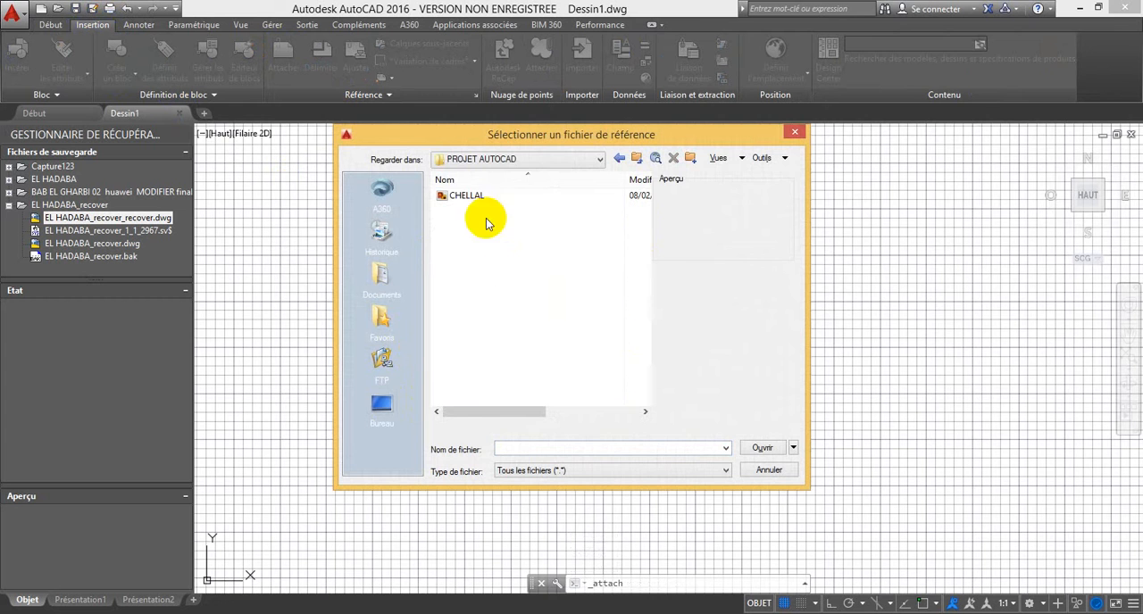
click(472, 196)
click(758, 448)
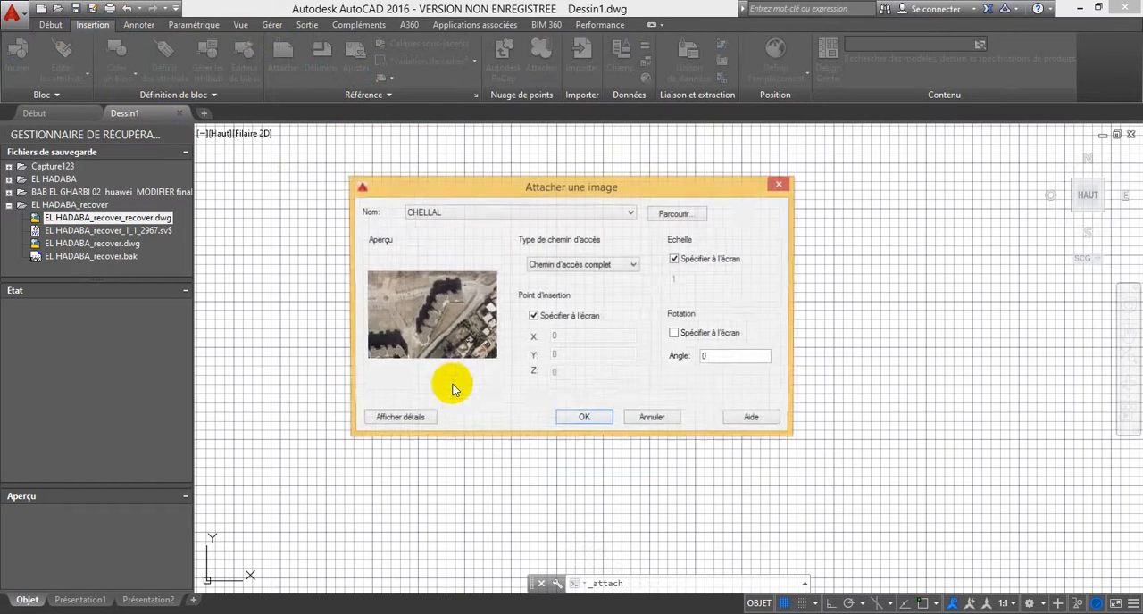
click(576, 413)
click(447, 447)
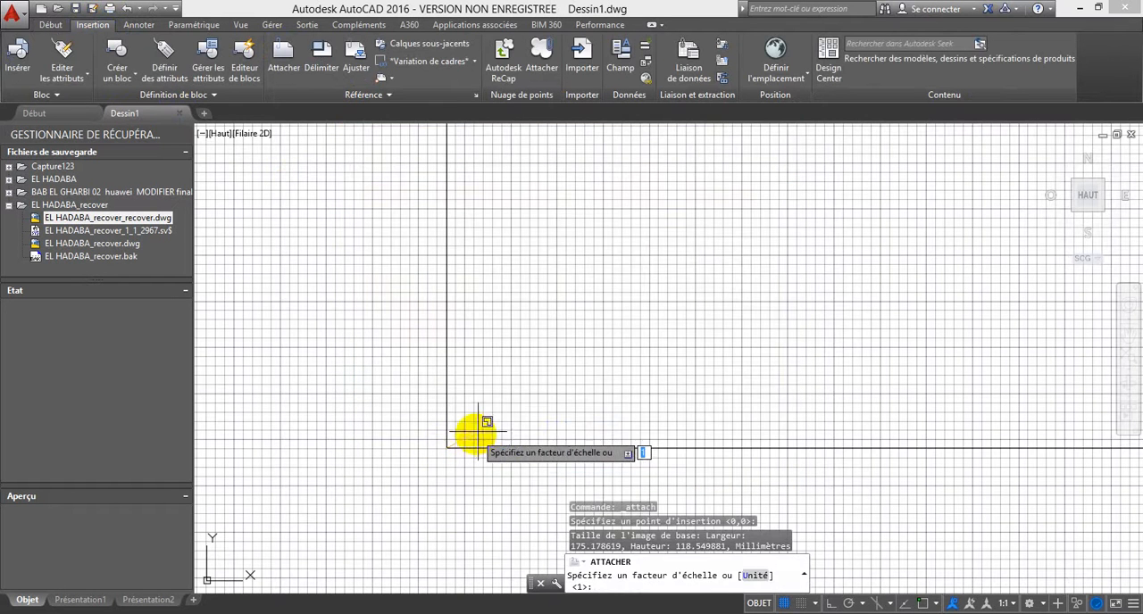
key(Return)
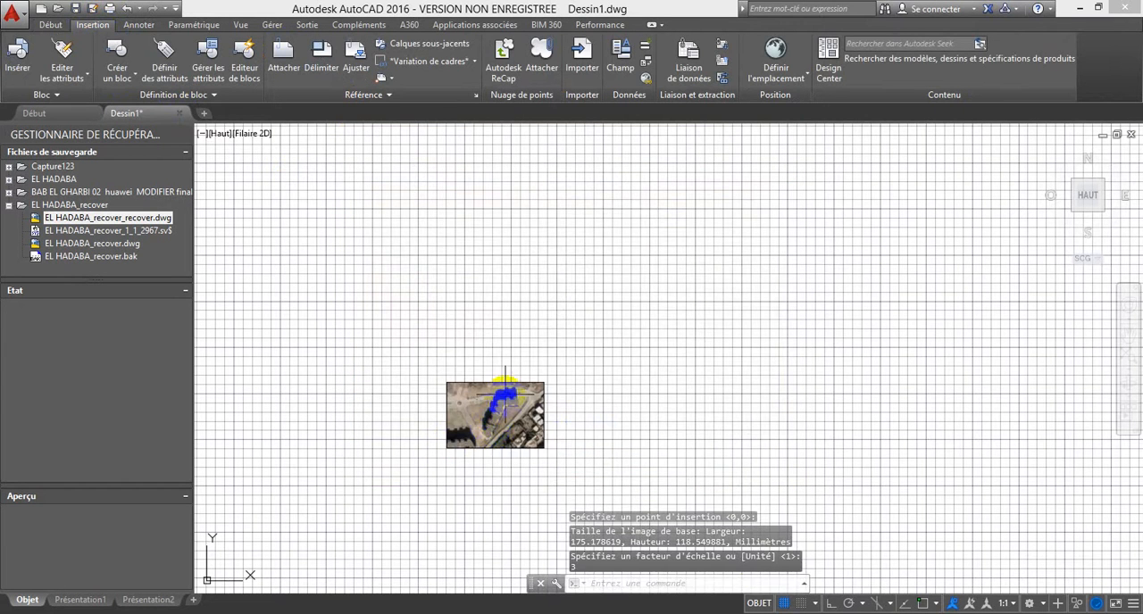
Step: Draw a circle around the planted centre of the roundabout on the attached image
scroll(540, 387, up, 8)
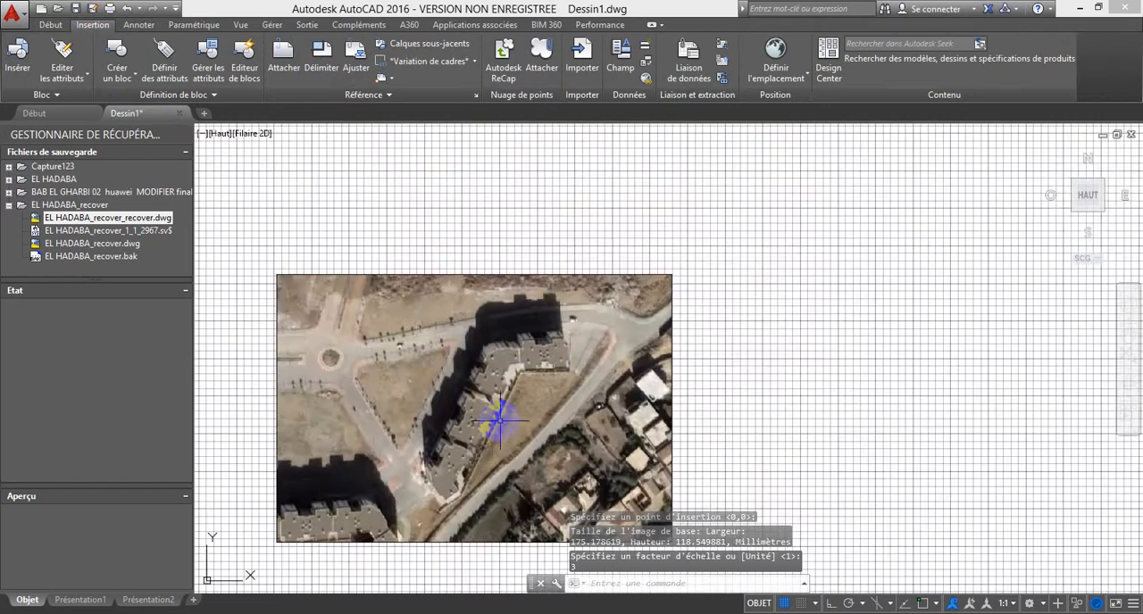
scroll(520, 347, down, 6)
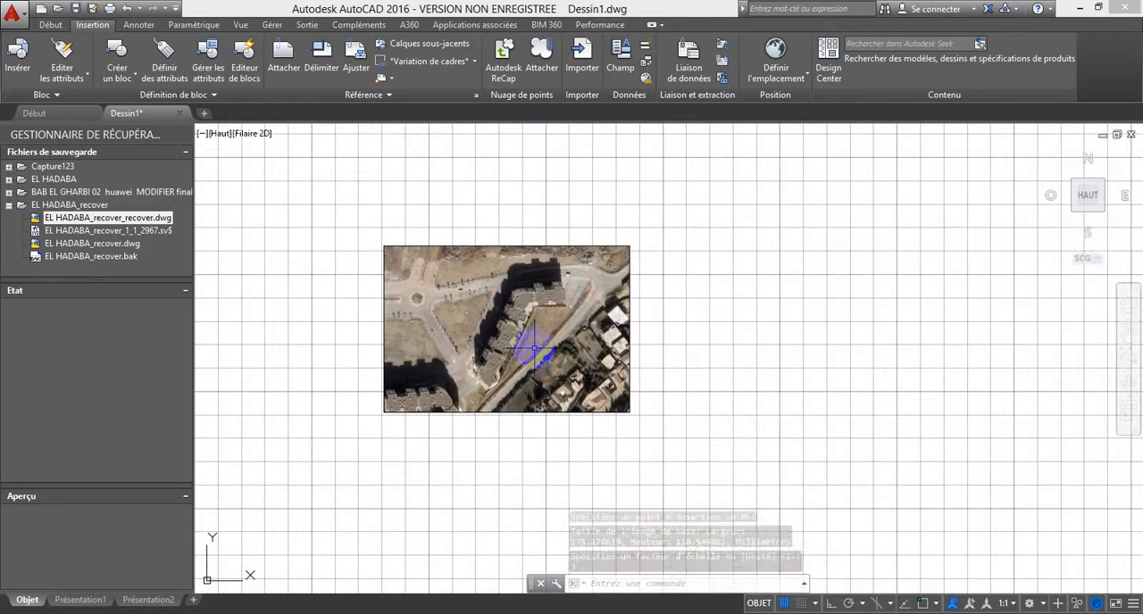
click(52, 25)
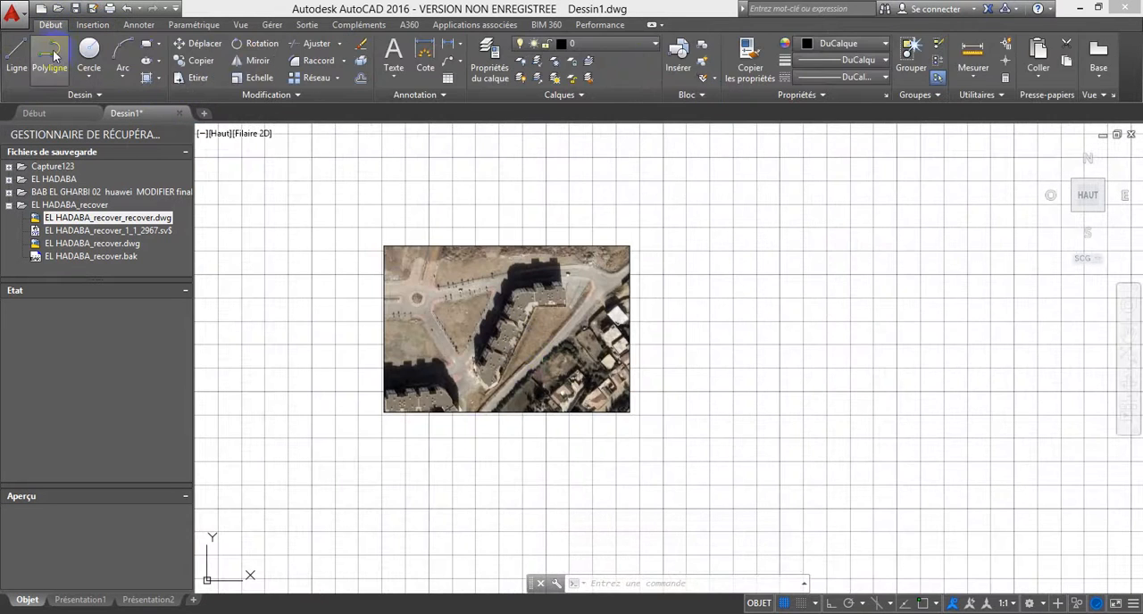
click(54, 56)
scroll(410, 306, up, 4)
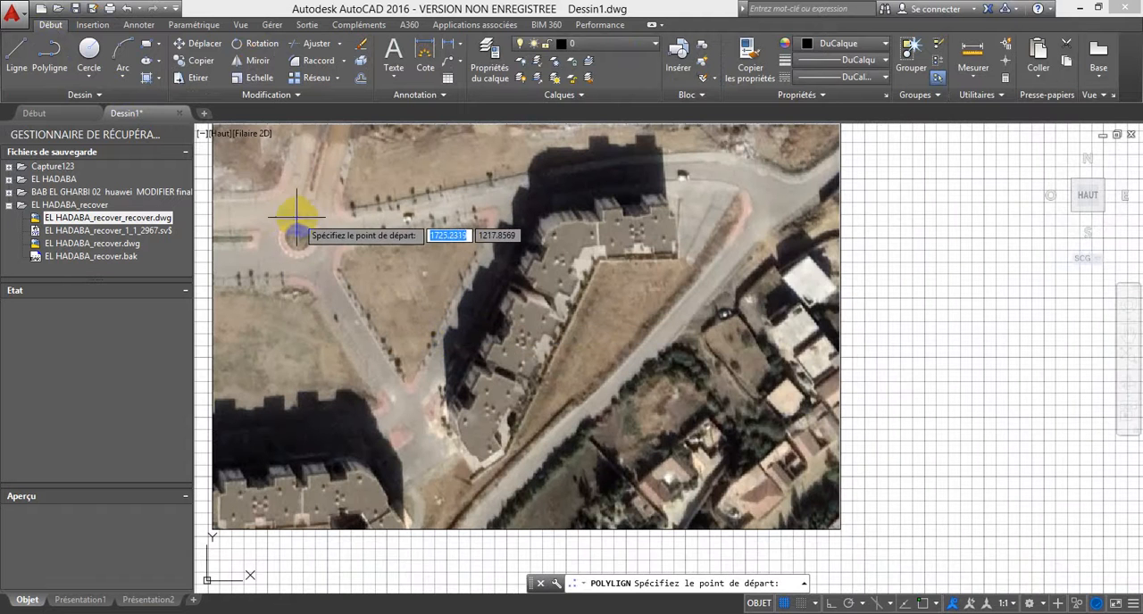
click(88, 50)
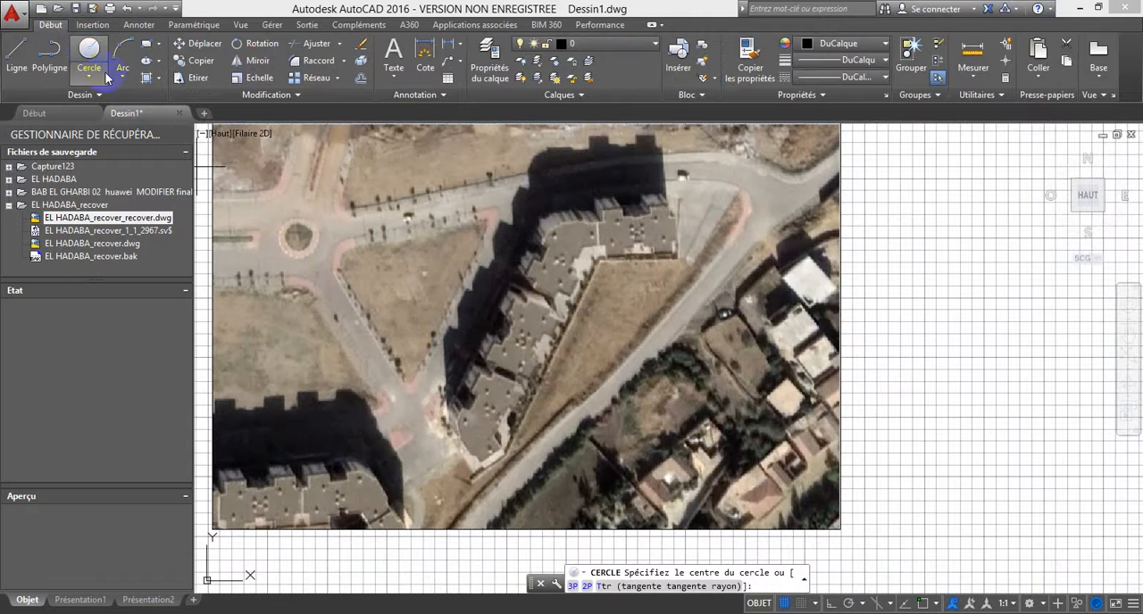
scroll(296, 236, up, 3)
click(306, 231)
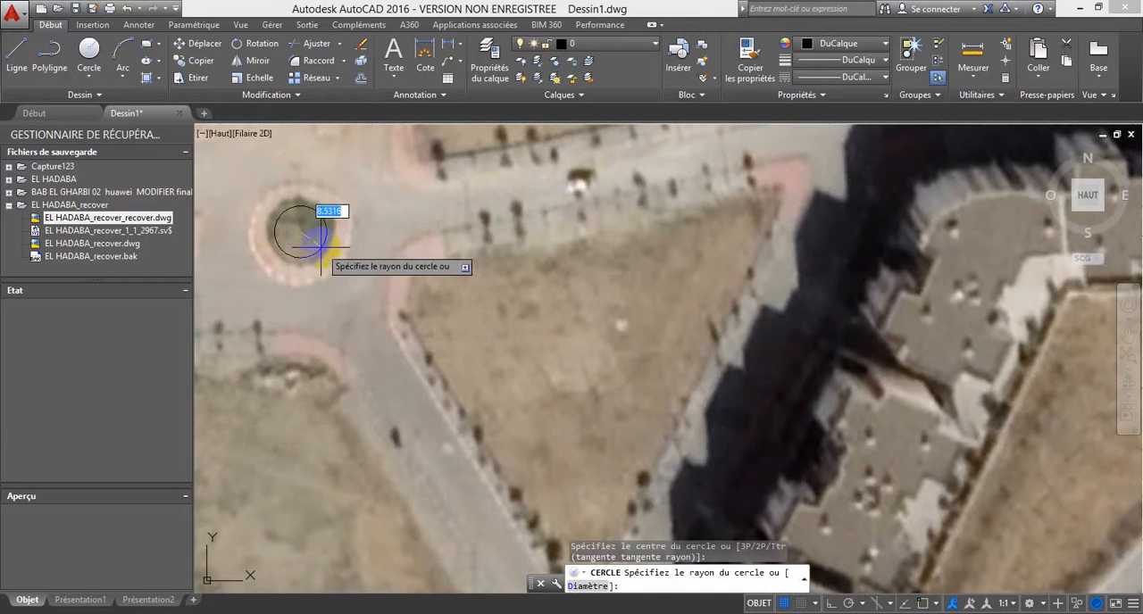
click(330, 238)
Step: Enable object snap and draw a second, concentric circle along the outer edge of the roundabout's paved ring
click(93, 65)
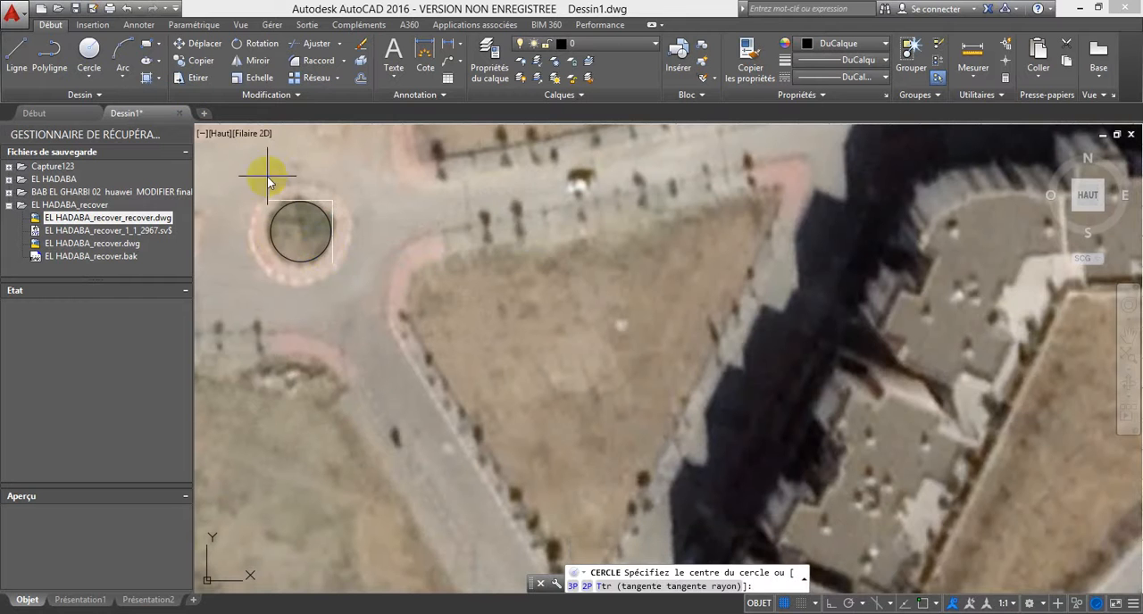
key(F3)
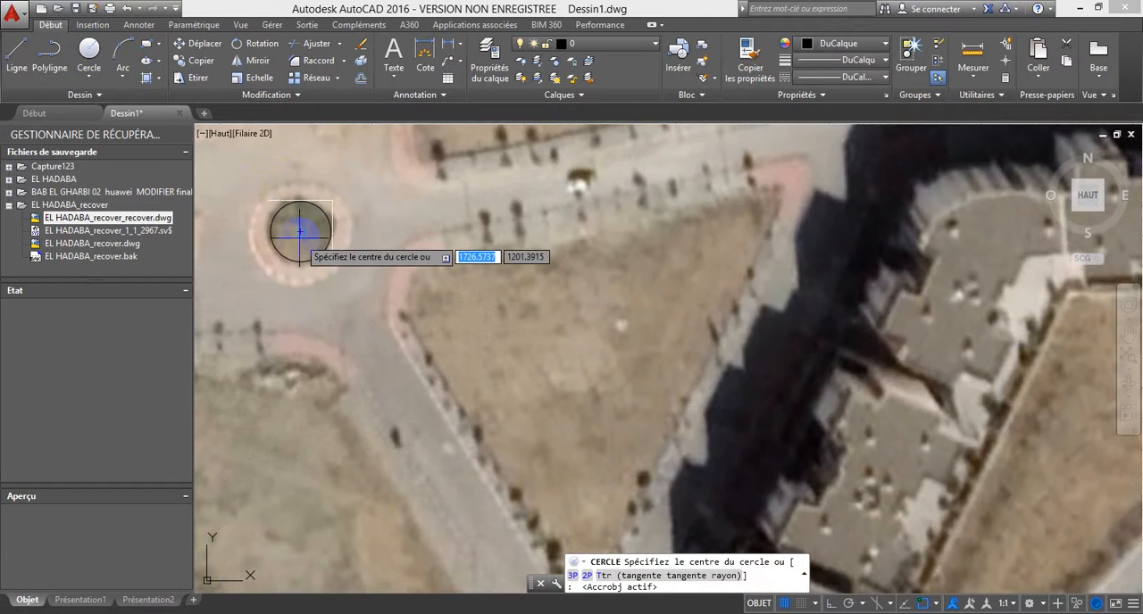
click(300, 230)
Step: Trace the triangular plot beside the roundabout with a closed four-sided polyline along the inner edge of its sidewalk
scroll(343, 256, down, 6)
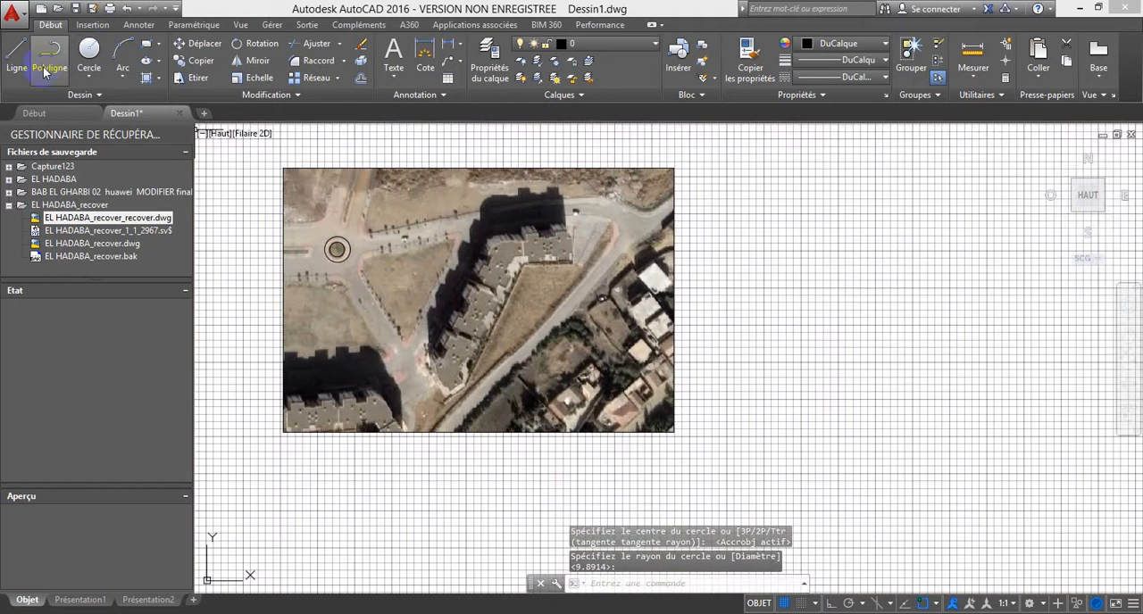
click(46, 68)
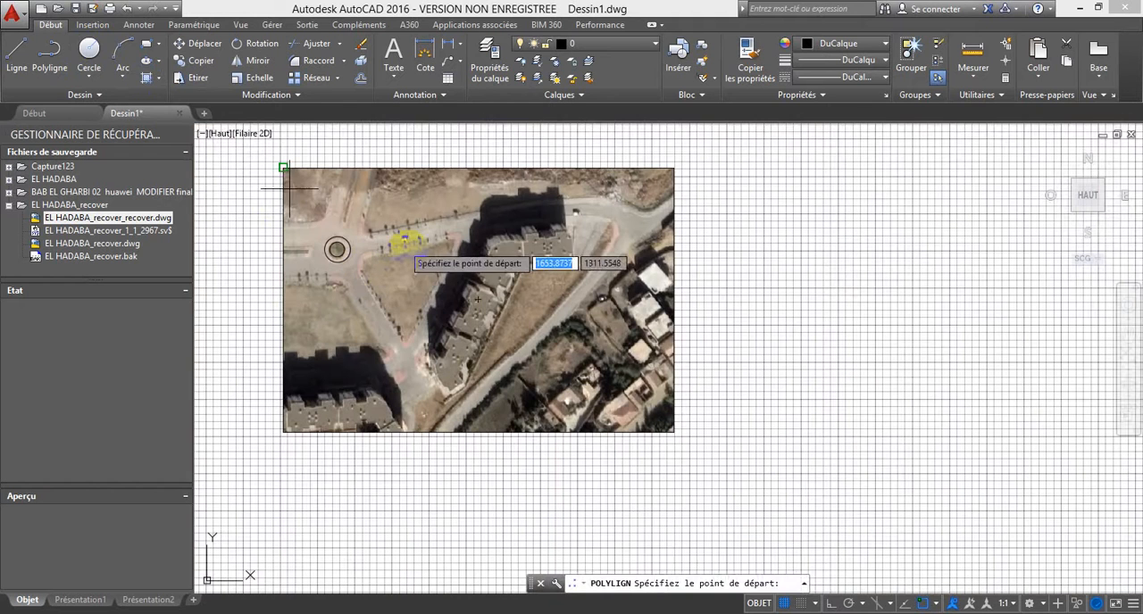
scroll(387, 366, up, 6)
click(387, 374)
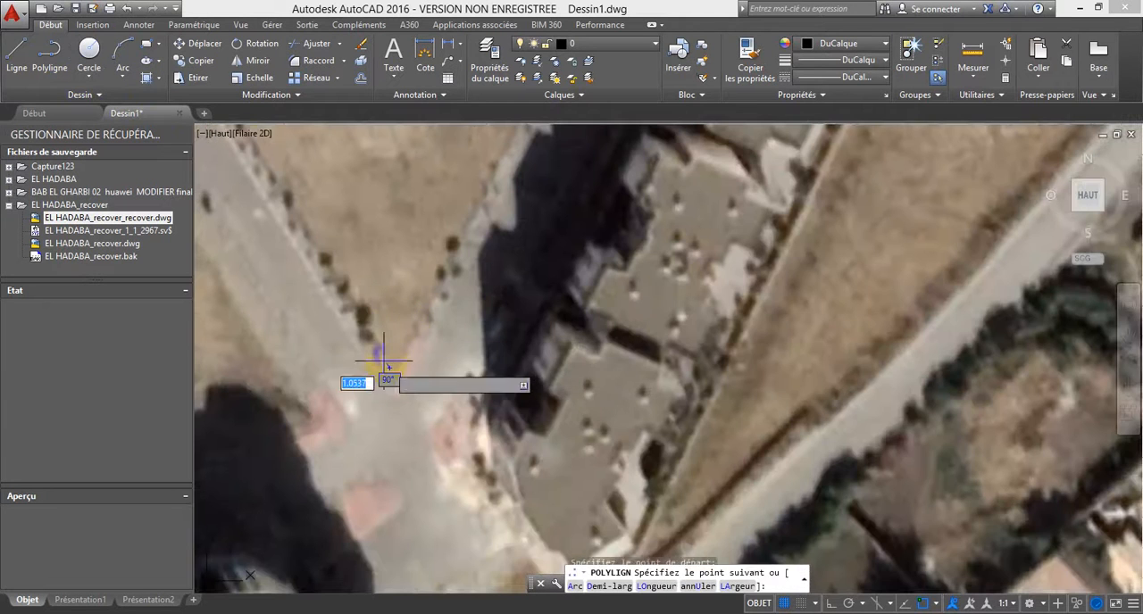
scroll(370, 330, down, 3)
click(311, 236)
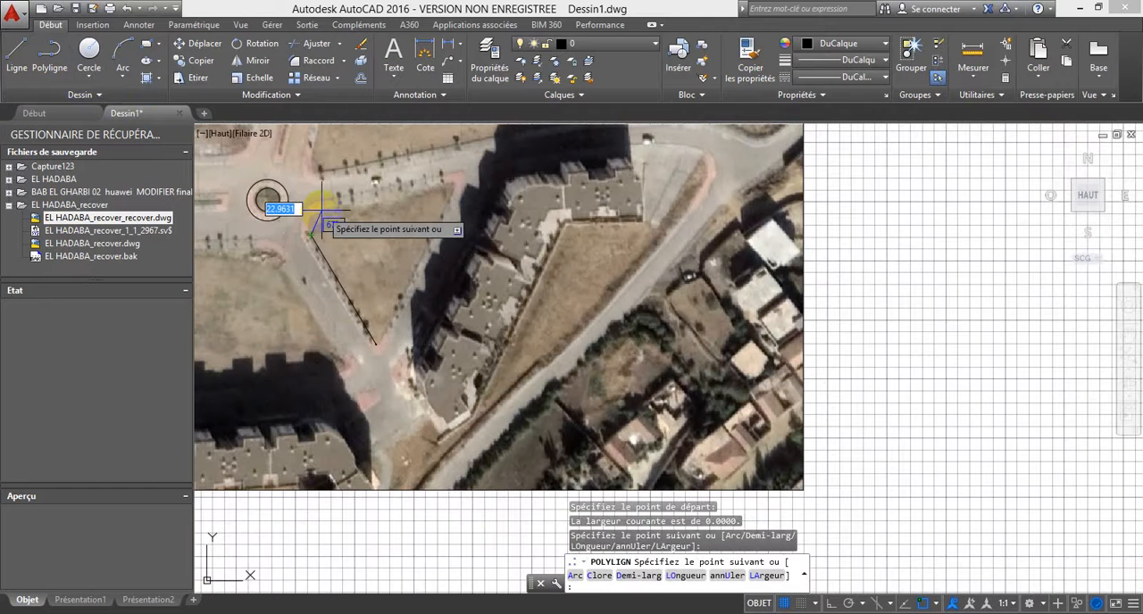
click(454, 182)
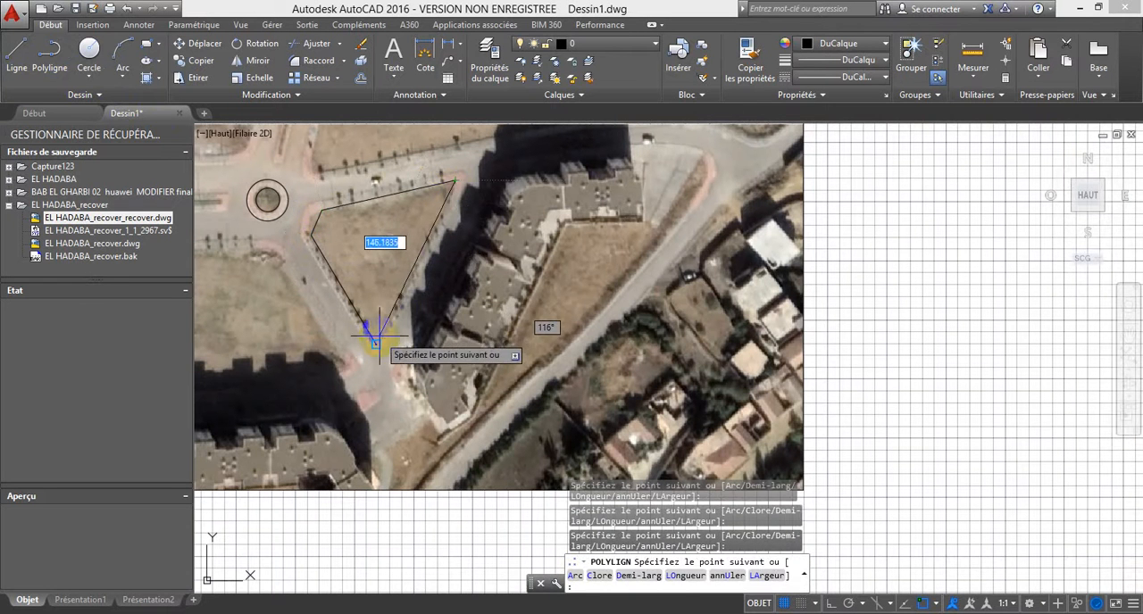
text(c)
key(Return)
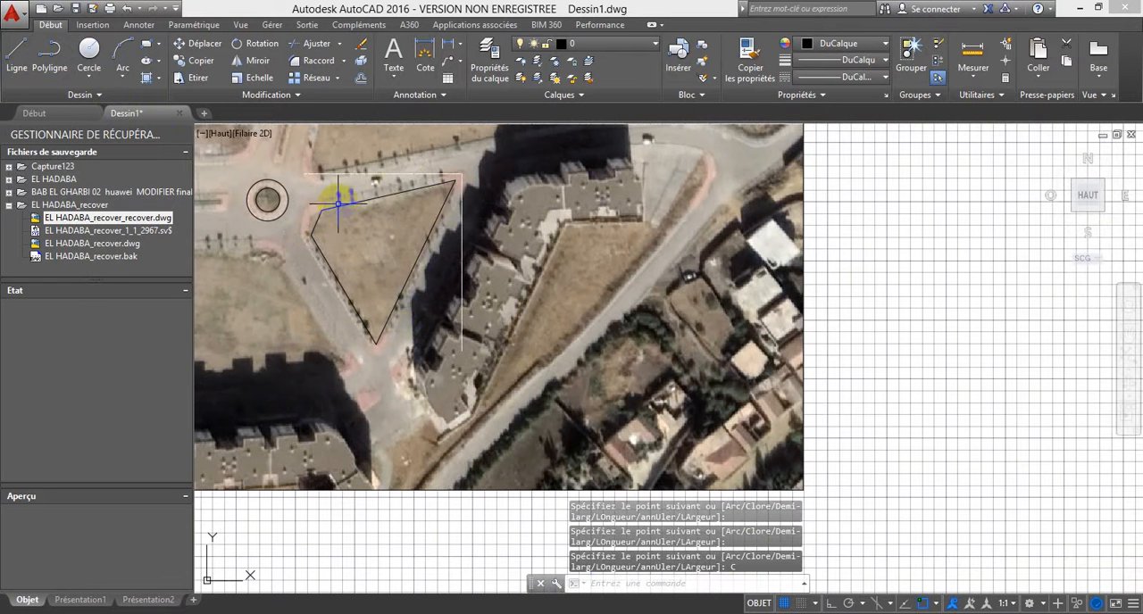
Step: Convert the short segment of the plot outline facing the roundabout into an arc bulging outward to match the rounded corner
click(338, 205)
scroll(311, 217, up, 2)
mouse_move(319, 222)
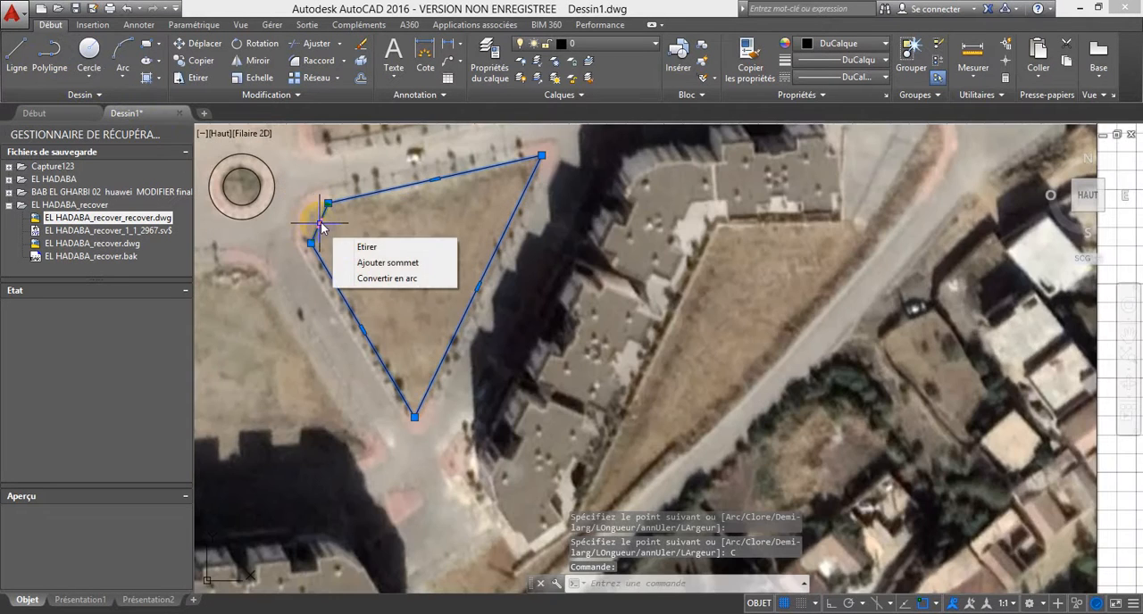
click(387, 278)
scroll(309, 214, up, 3)
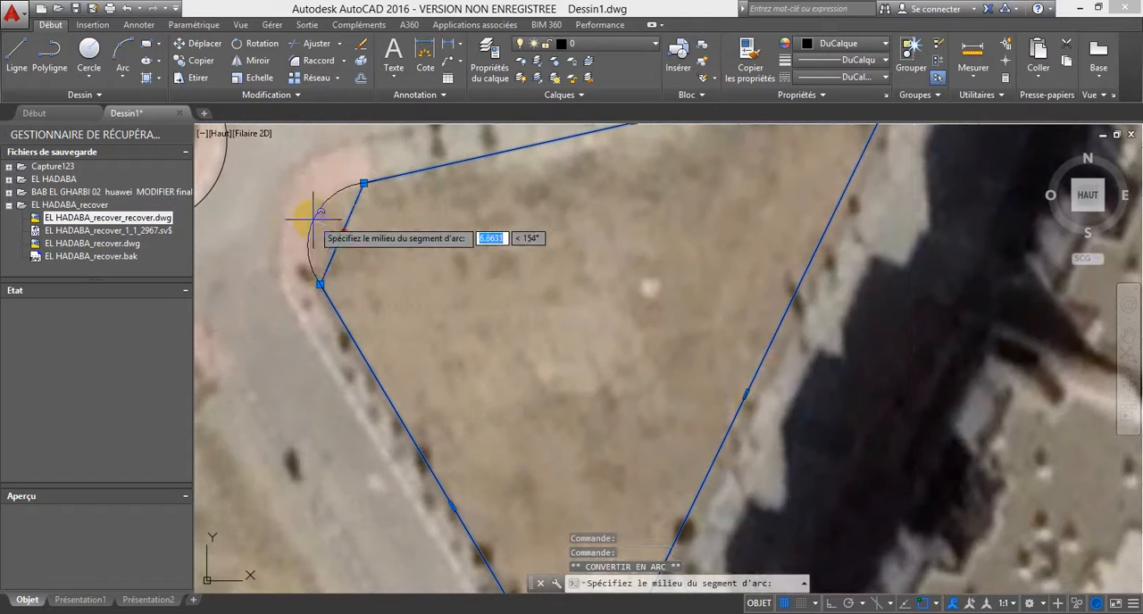
click(308, 207)
key(Escape)
scroll(357, 331, down, 4)
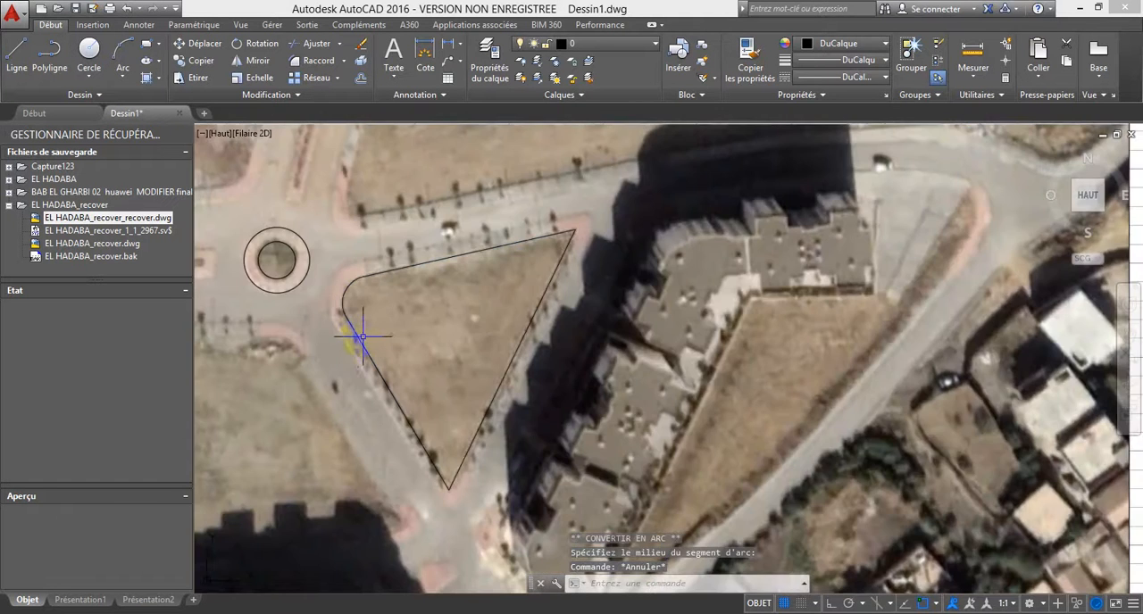
Step: With object snap off, offset the triangular plot outline outward by about 6 units to the sidewalk's outer edge
click(357, 339)
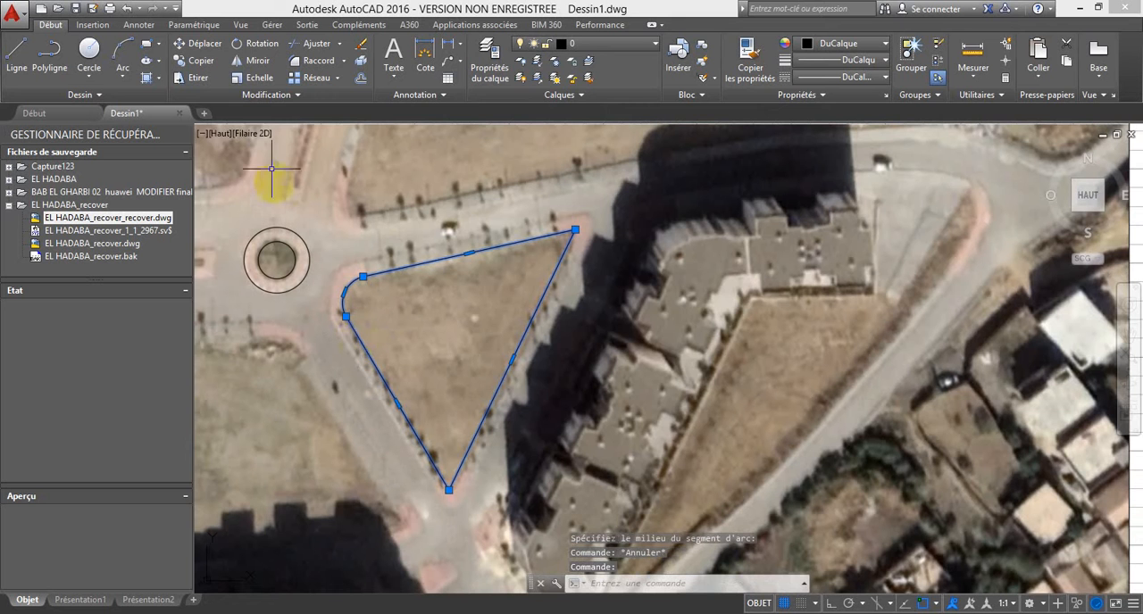
click(360, 79)
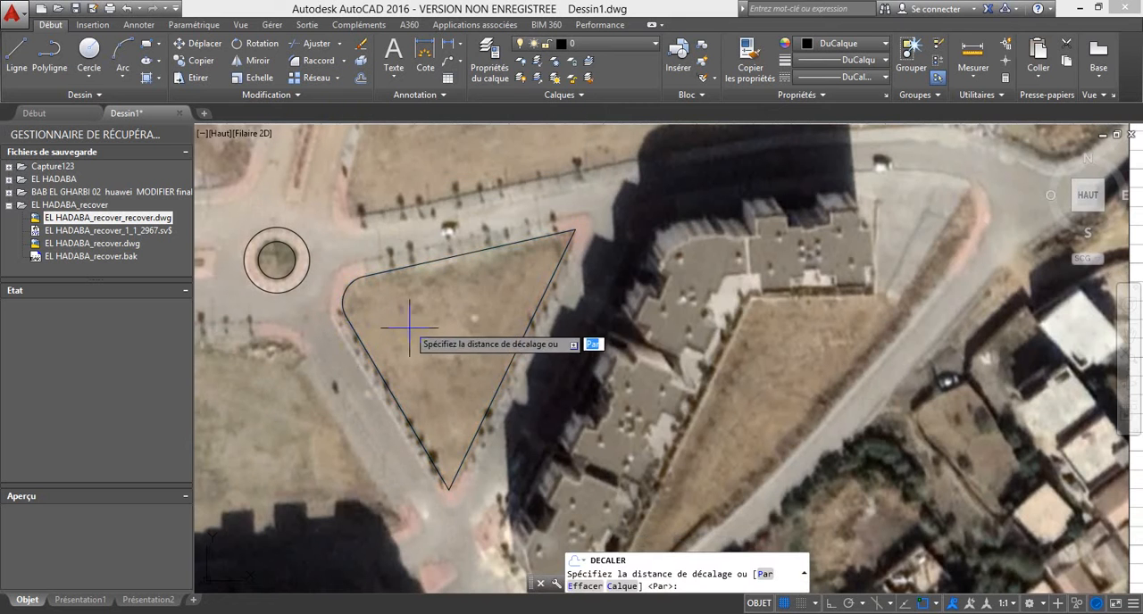
scroll(401, 406, up, 5)
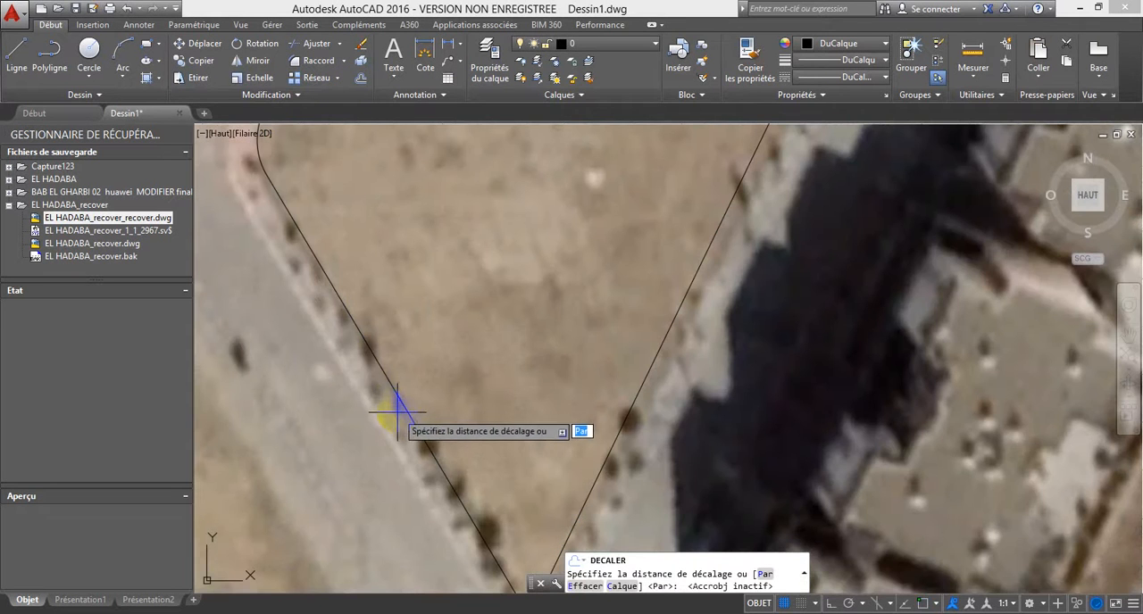
click(401, 406)
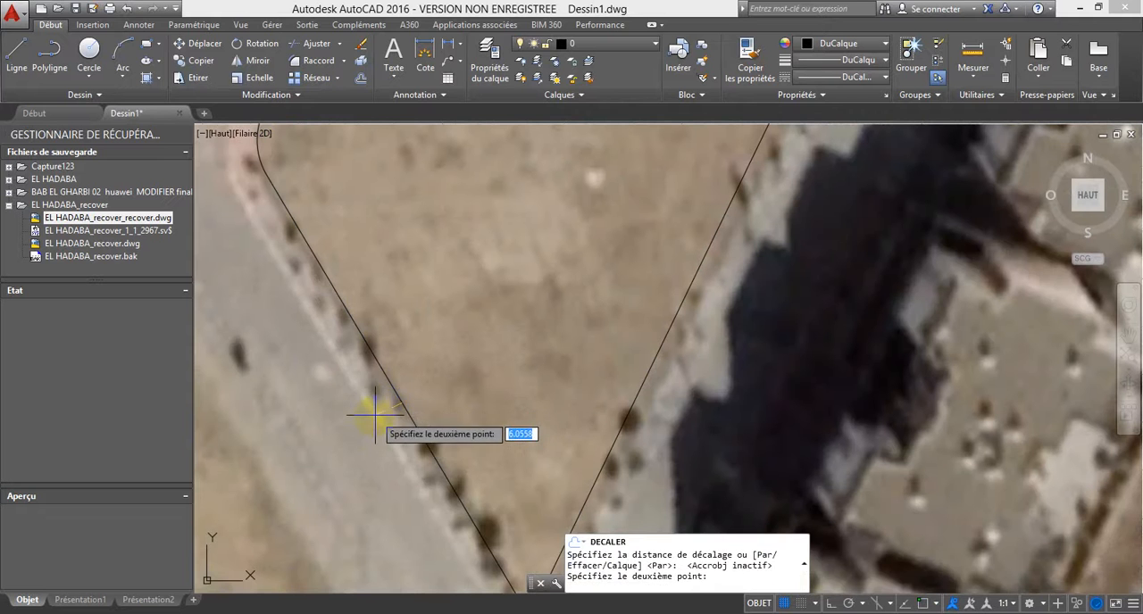
click(378, 408)
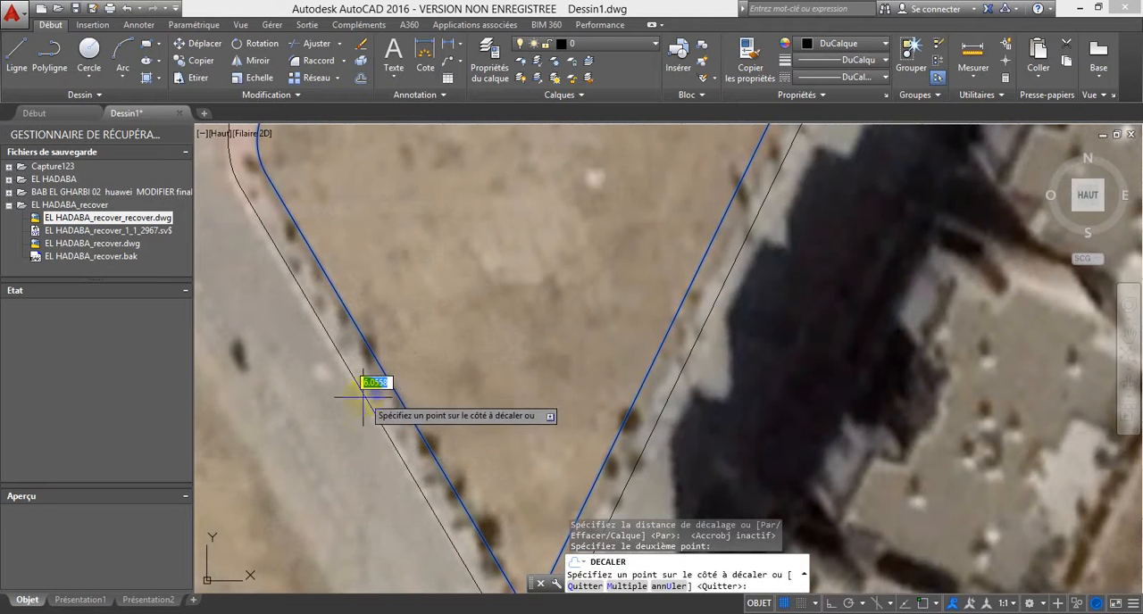
click(362, 393)
scroll(377, 393, down, 3)
key(Escape)
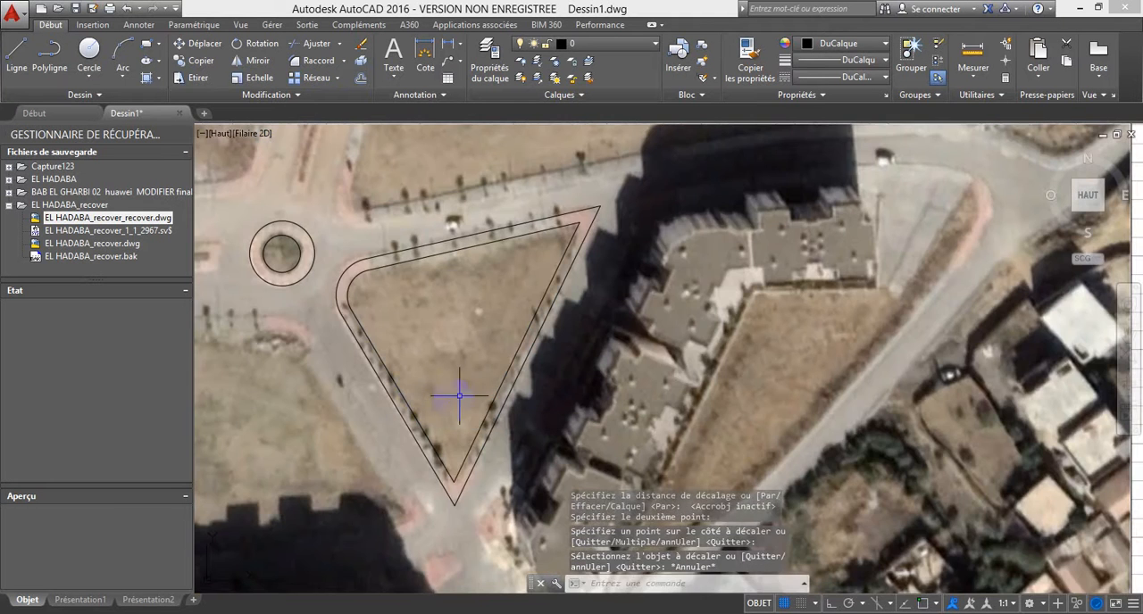
Step: Trace the boundary north of the main road with an open polyline from the image's upper edge near the roundabout to its right border
scroll(455, 393, down, 1)
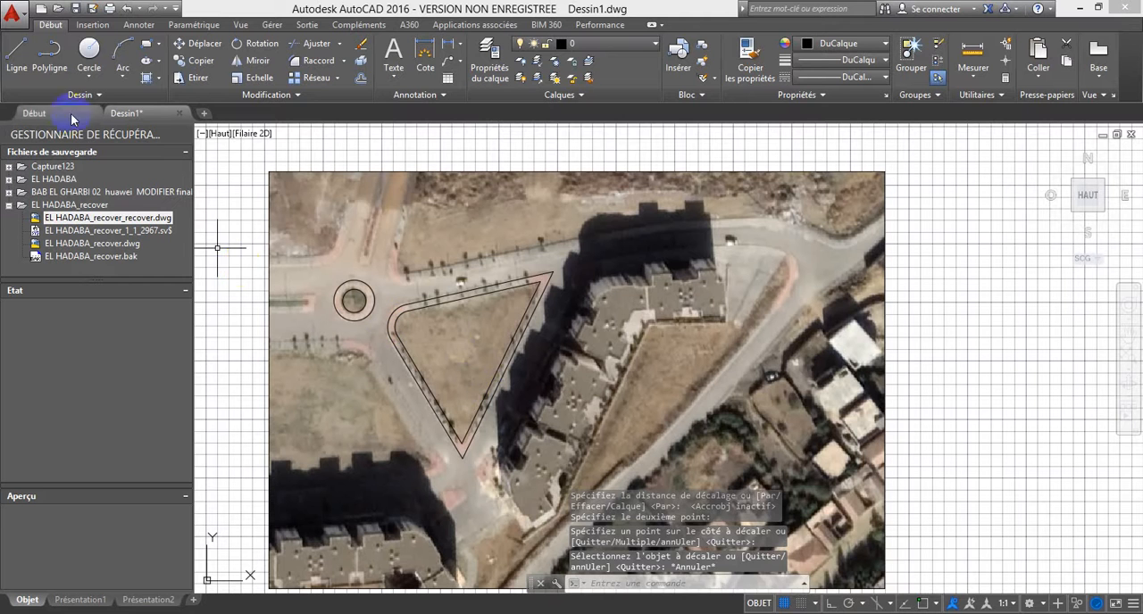
click(50, 55)
click(414, 182)
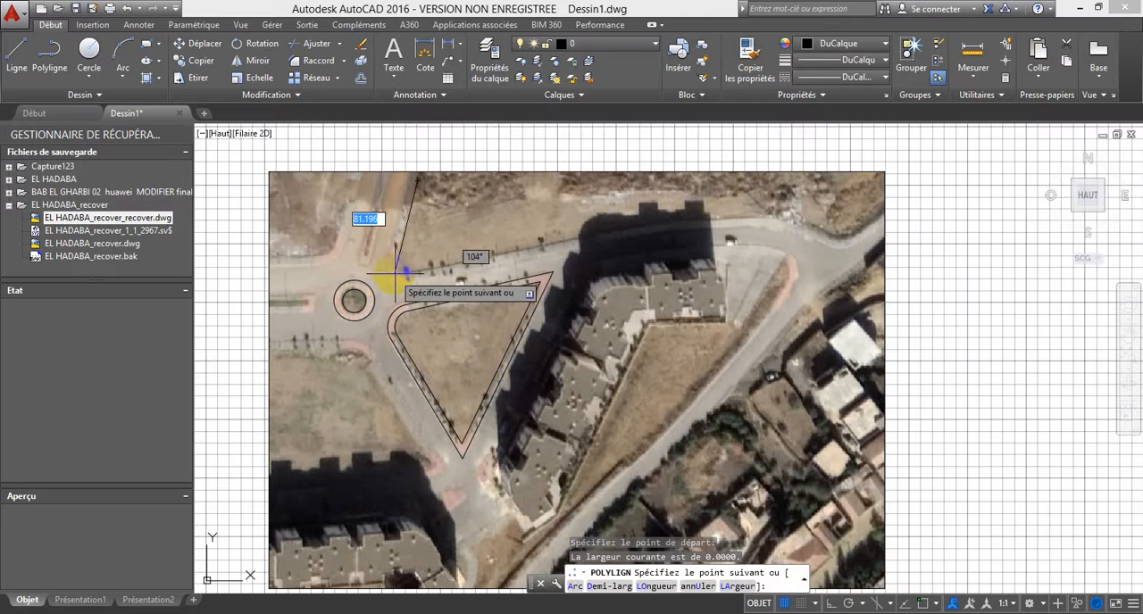
click(401, 268)
click(402, 269)
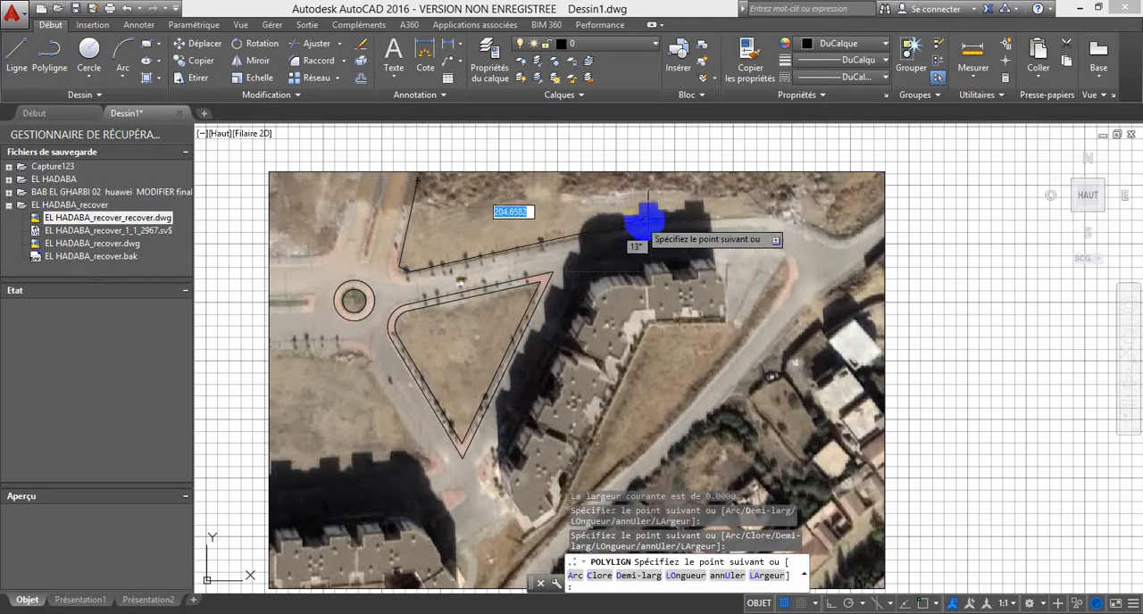
click(591, 235)
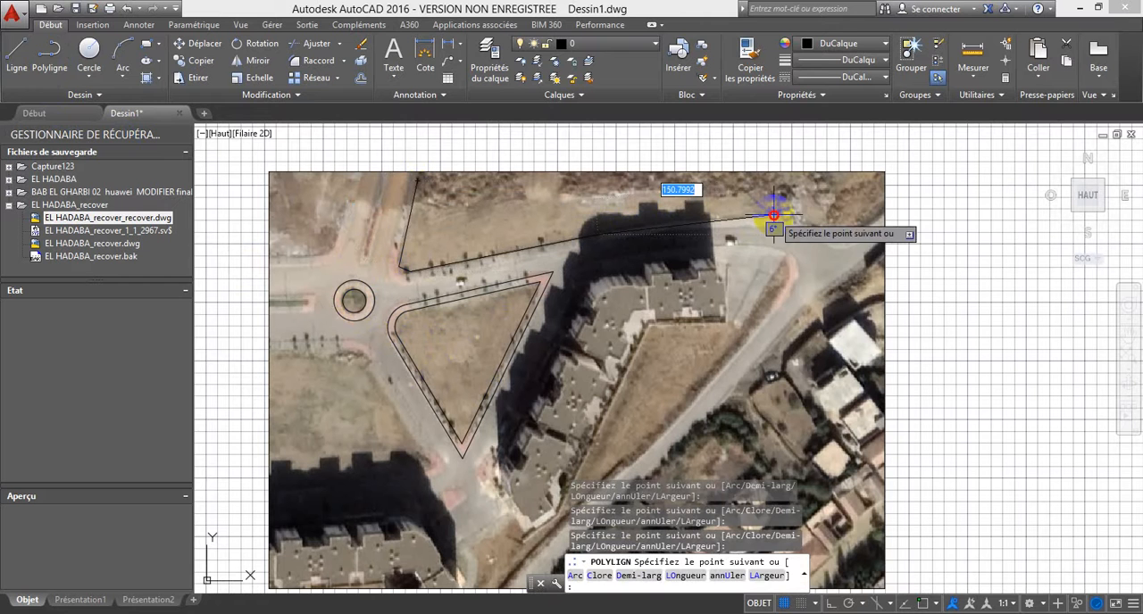
click(773, 215)
click(839, 239)
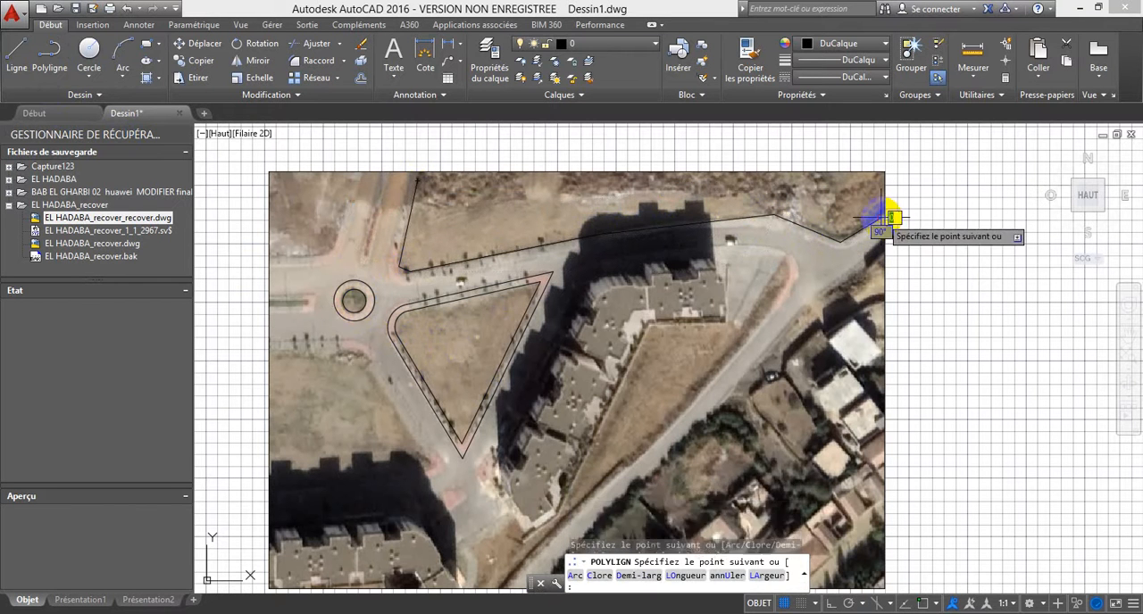
click(890, 217)
key(Escape)
Step: Convert the short corner segment of the northern road boundary near the roundabout into an arc following the curb
click(431, 266)
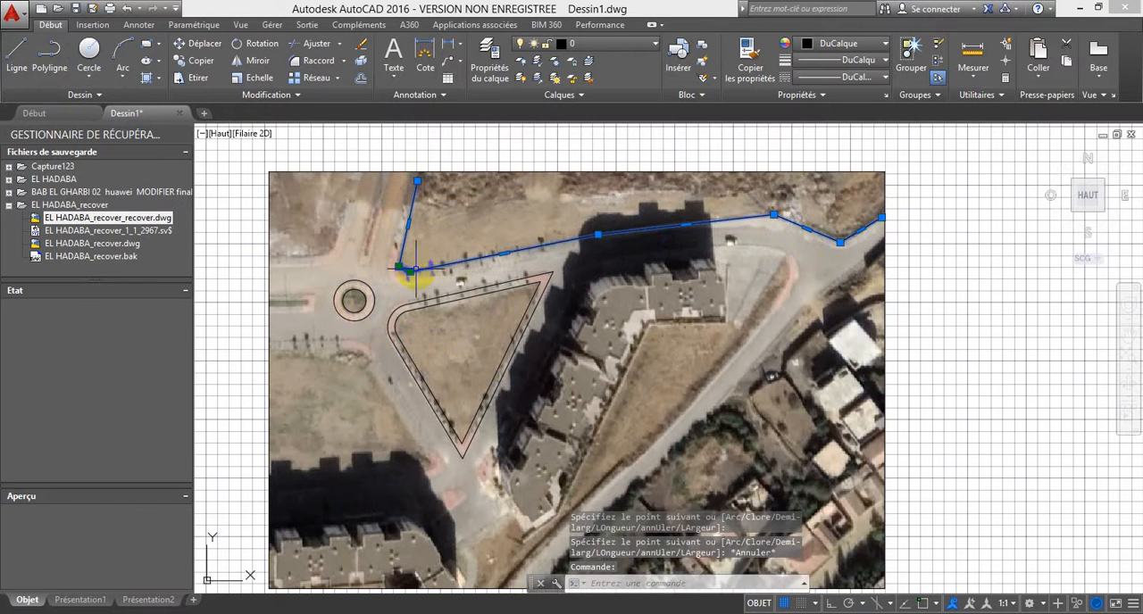
scroll(406, 261, up, 4)
mouse_move(411, 264)
click(474, 315)
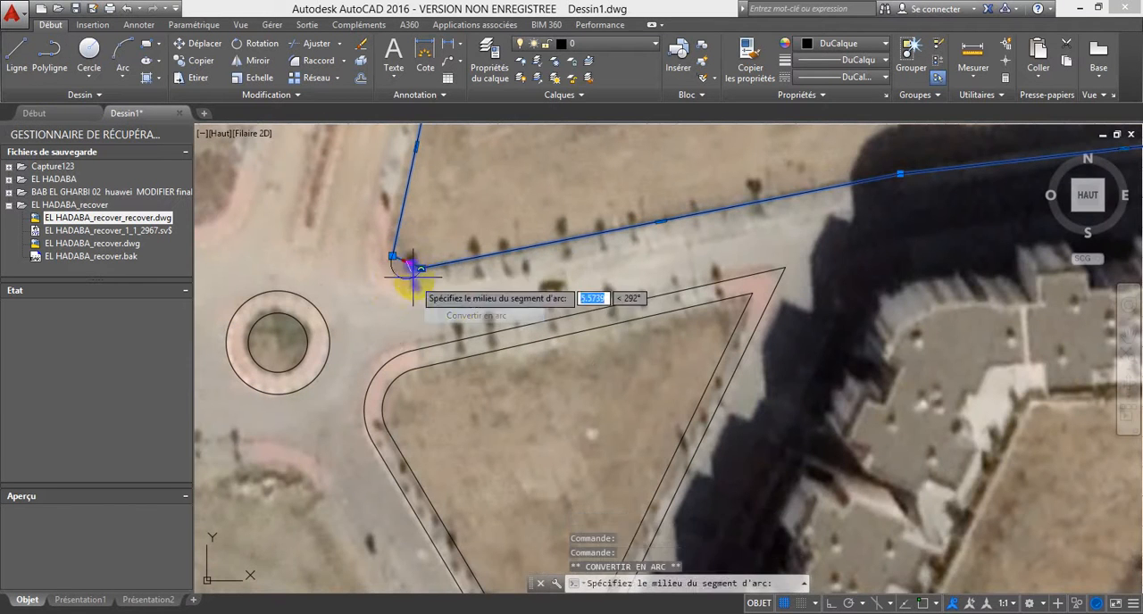
key(Escape)
scroll(373, 268, down, 4)
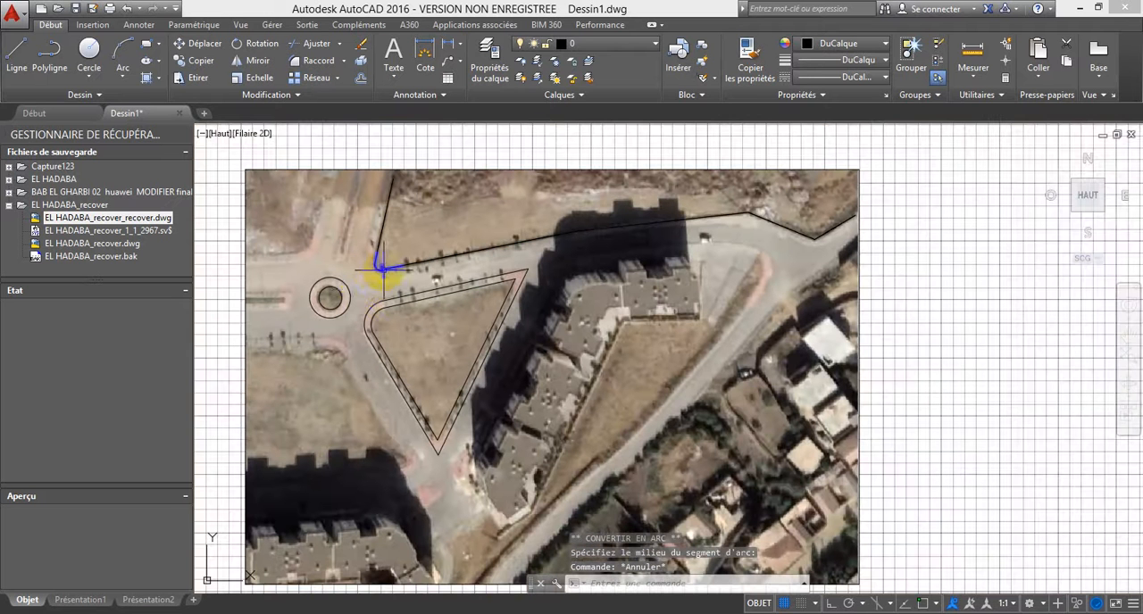
Step: Trace the stepped roof outline of the southernmost block in the building row beside the triangular plot with a closed polyline
click(49, 56)
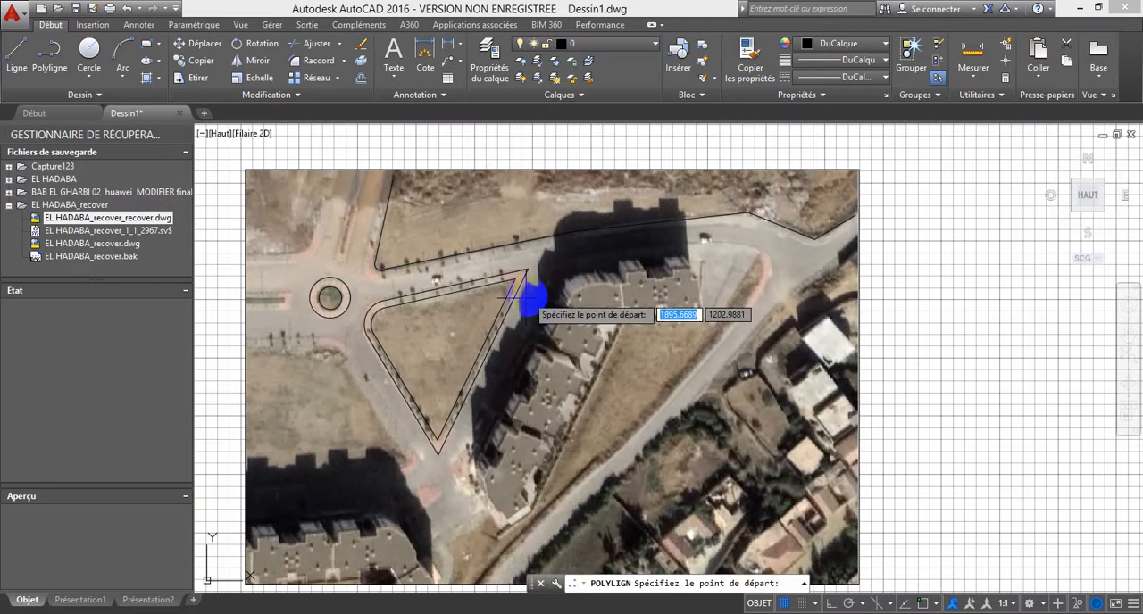
scroll(533, 506, up, 2)
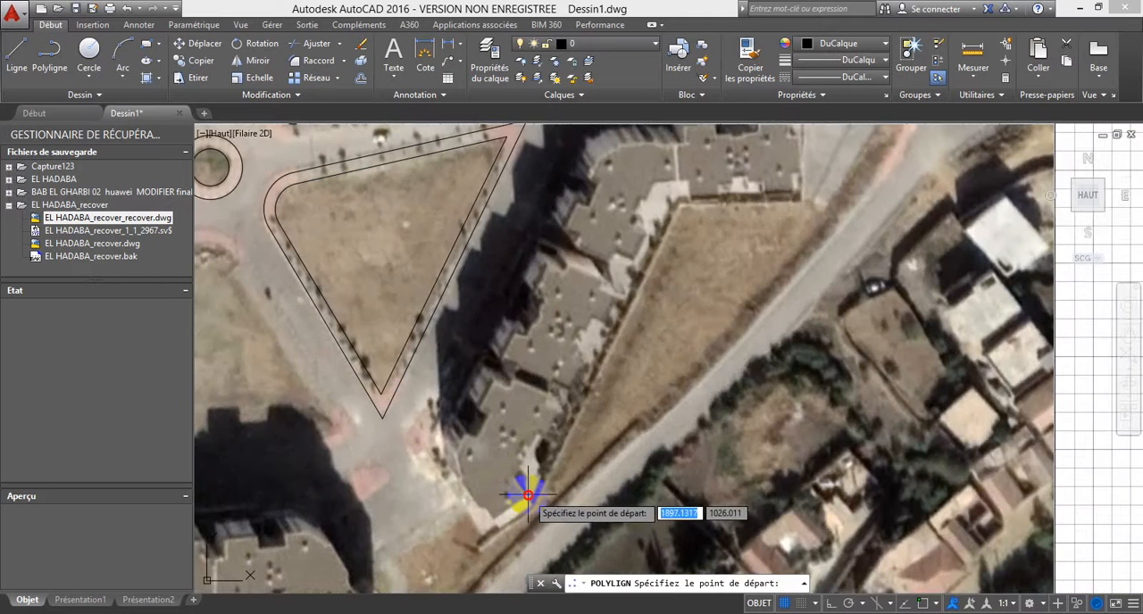
click(515, 478)
scroll(515, 477, up, 3)
click(509, 487)
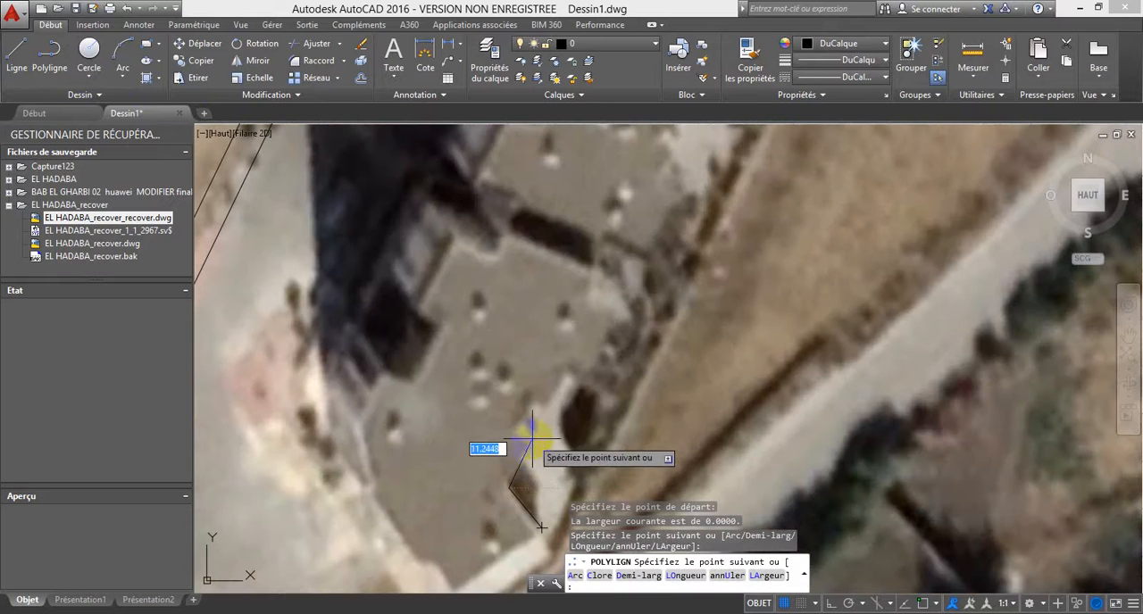
click(558, 375)
click(587, 375)
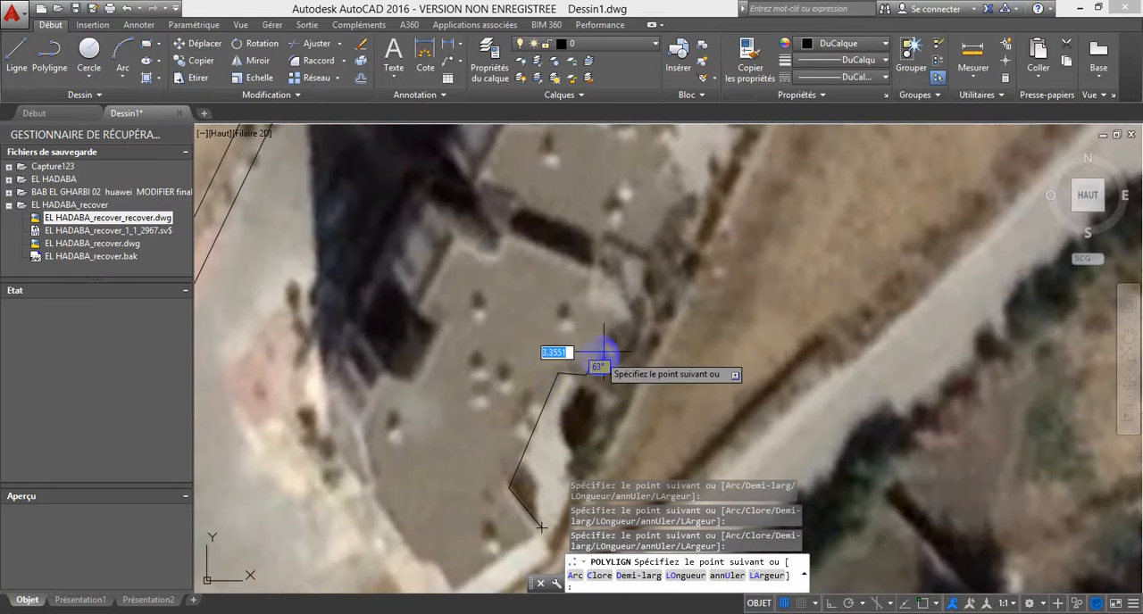
click(613, 308)
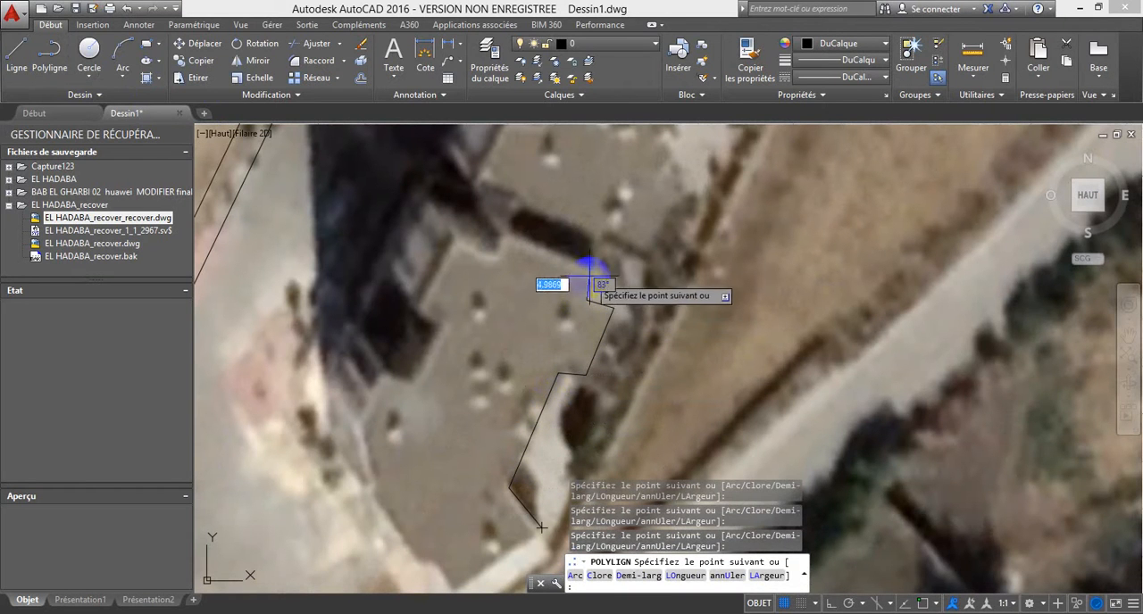
scroll(576, 268, down, 2)
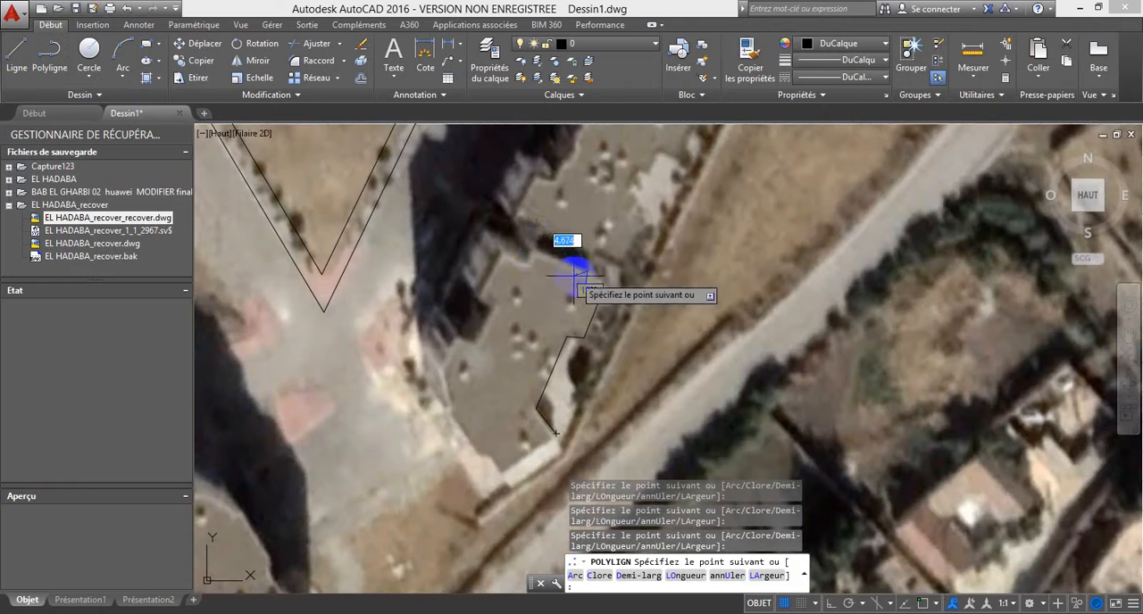
click(532, 249)
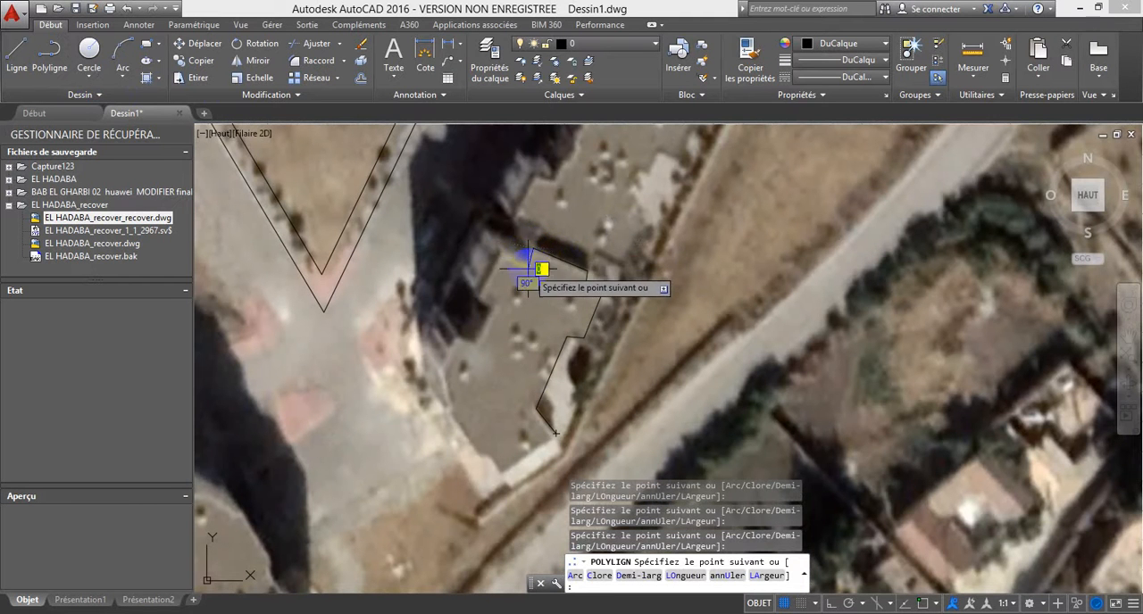
click(503, 253)
click(476, 299)
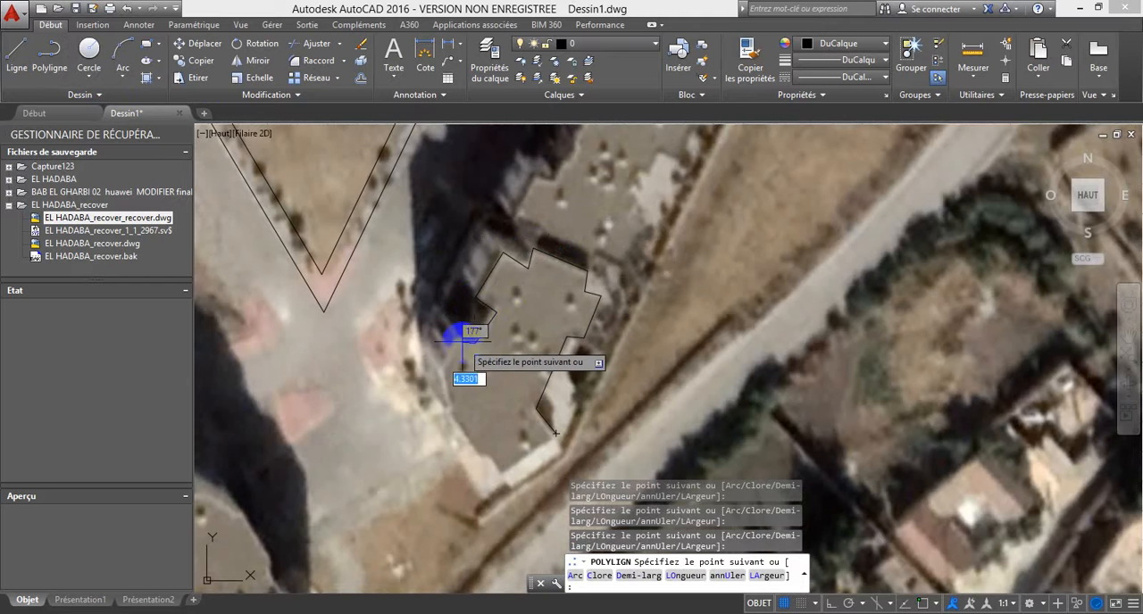
click(442, 366)
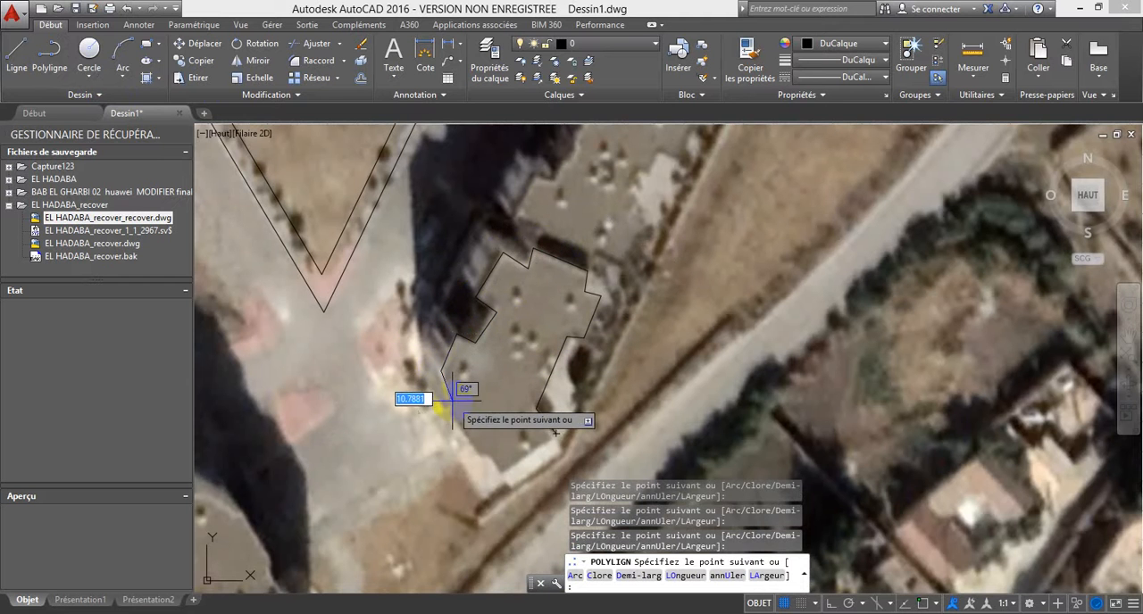
click(449, 415)
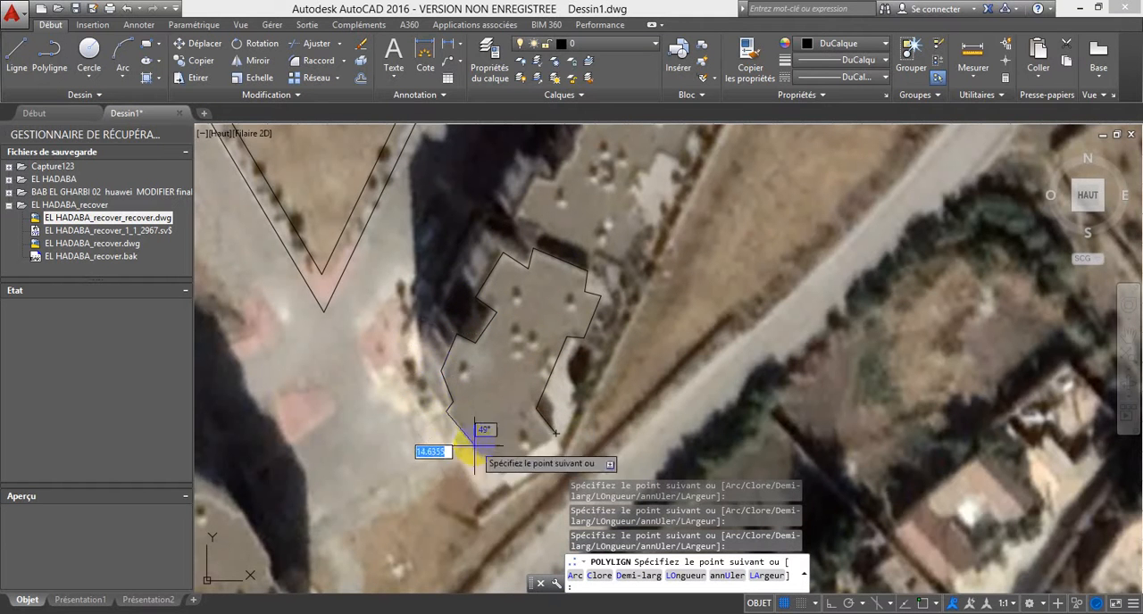
click(486, 452)
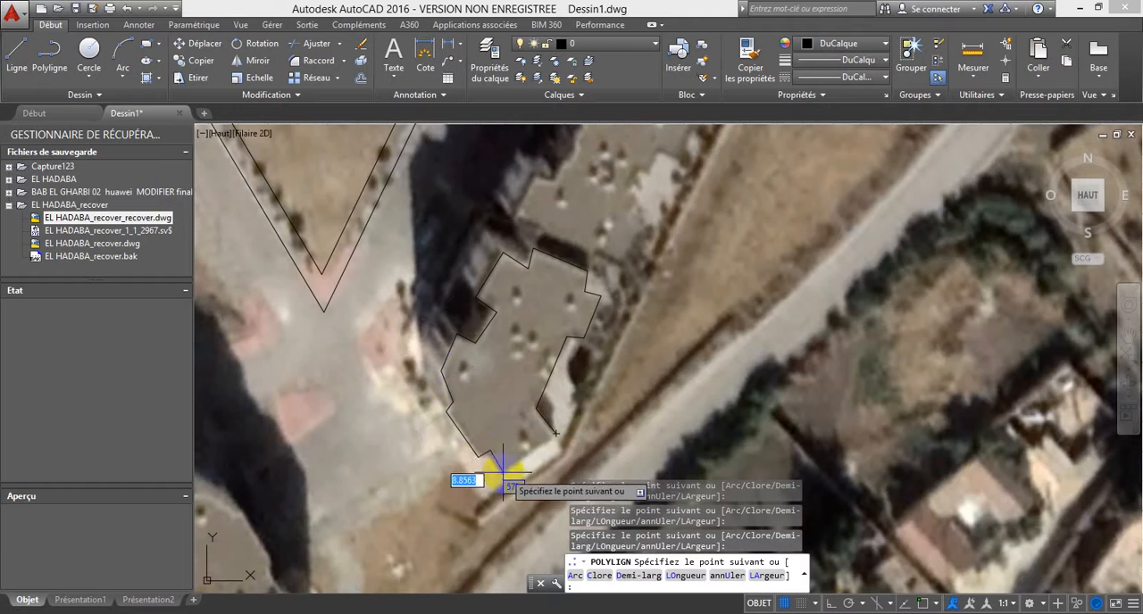
click(496, 472)
text(C)
key(Return)
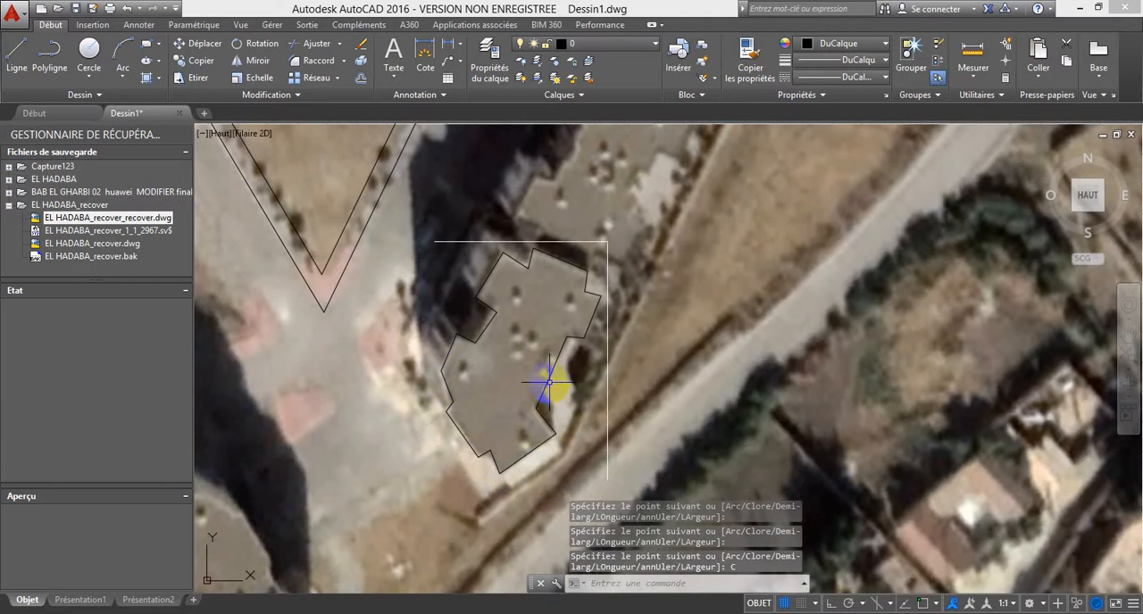
Step: Trace the north-western quarter of the second block's stepped roof edge with an open polyline, ending midway along its northern side
key(Escape)
scroll(593, 336, down, 3)
scroll(596, 293, up, 2)
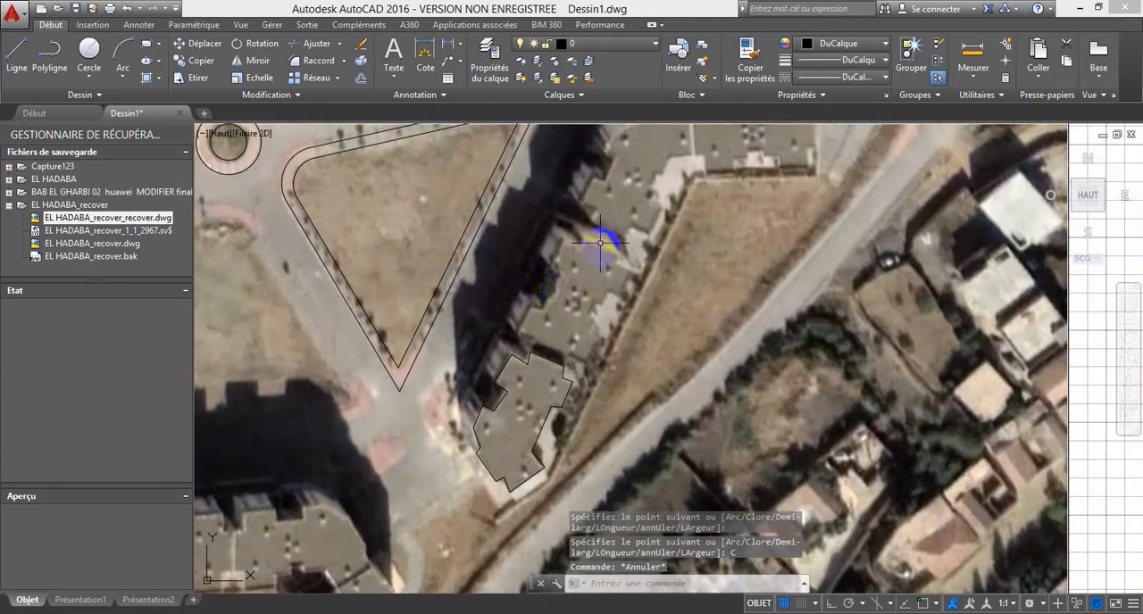
click(50, 56)
scroll(638, 210, up, 2)
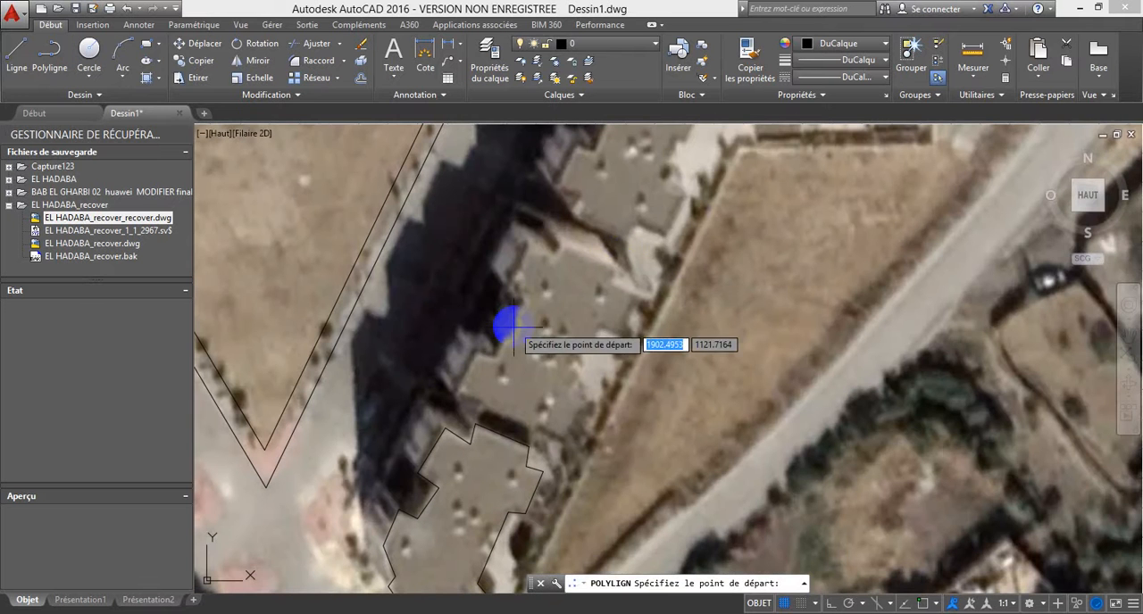
click(517, 327)
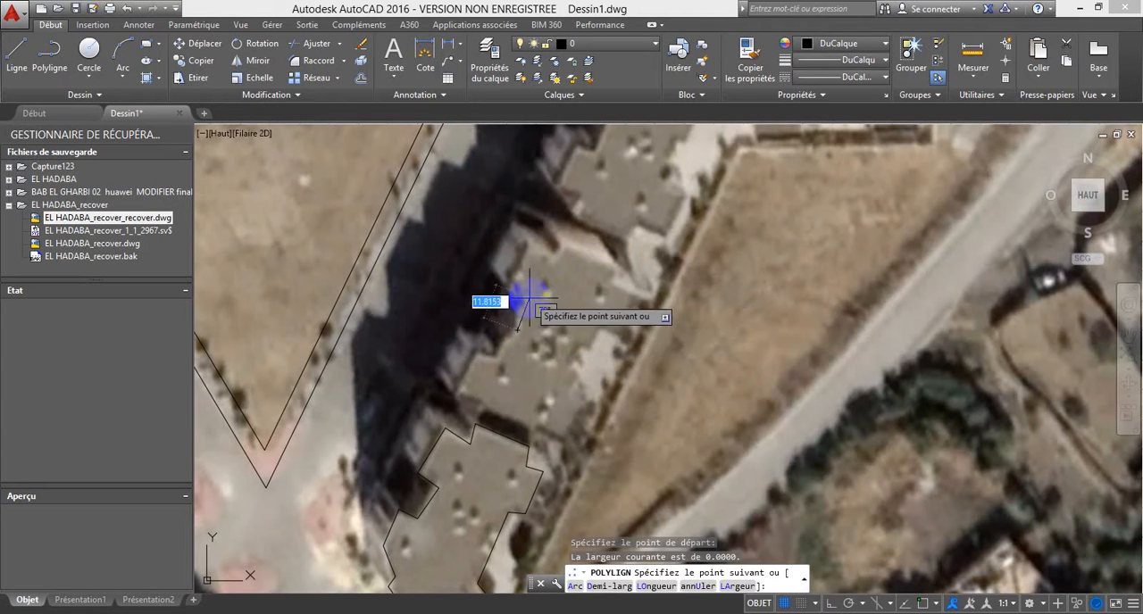
click(506, 289)
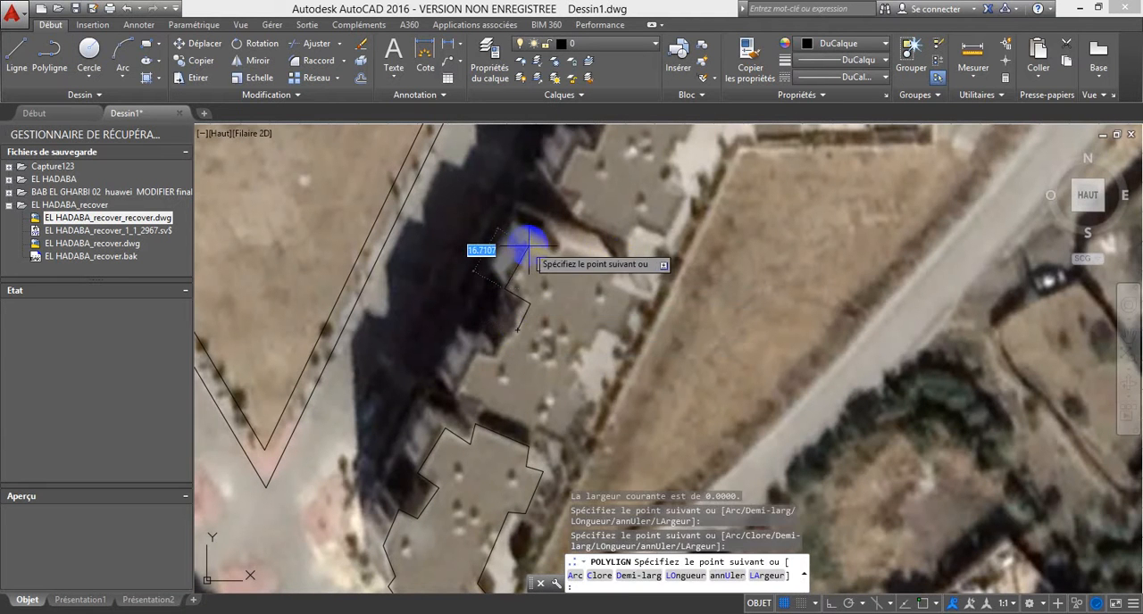
click(532, 246)
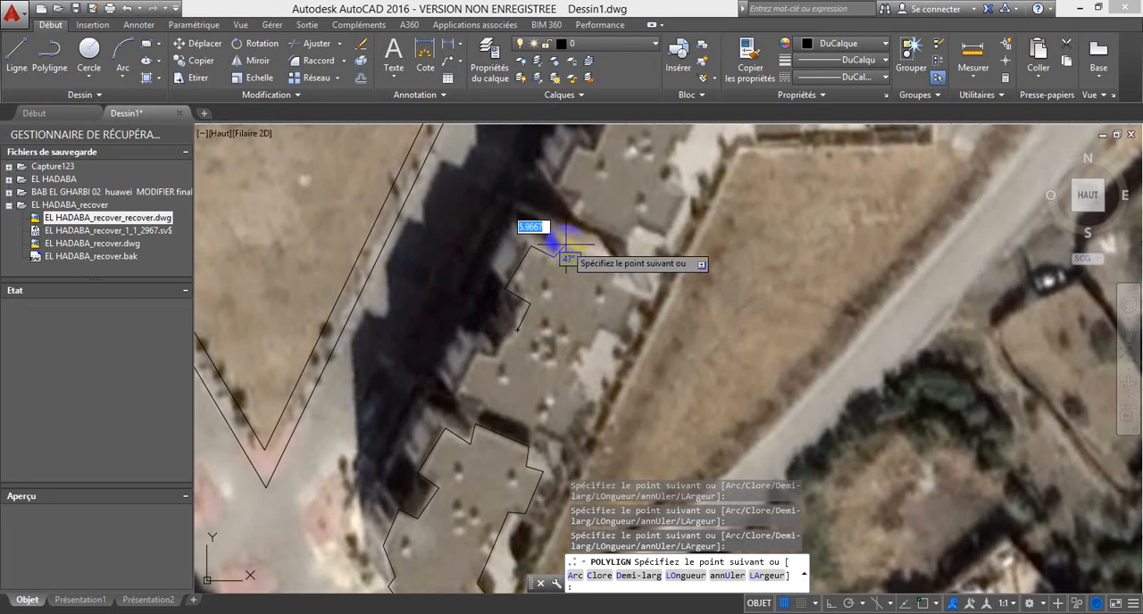
click(565, 242)
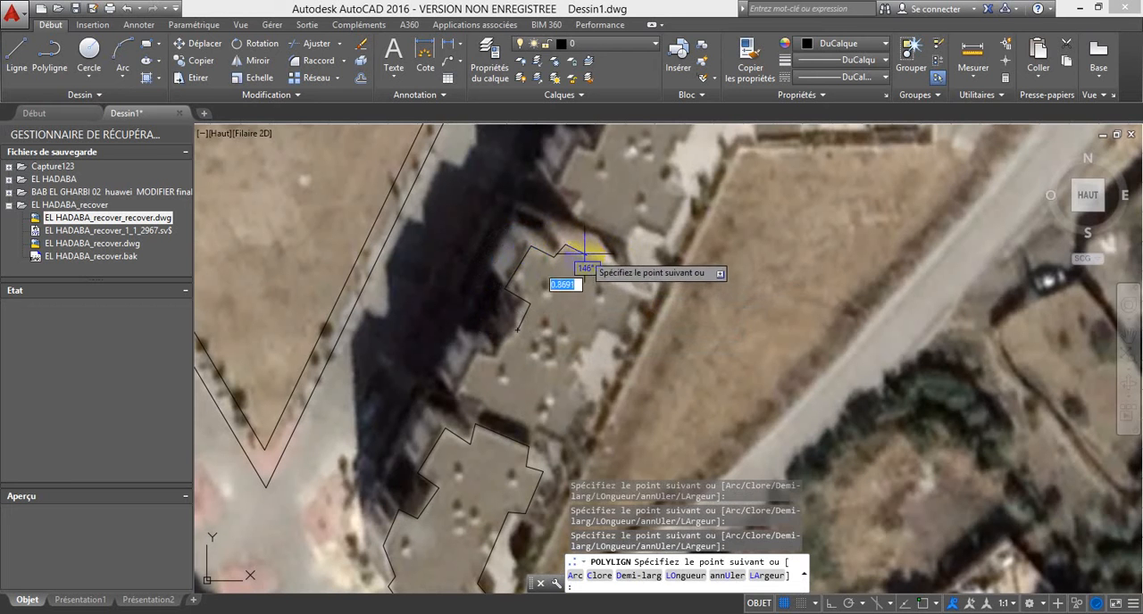
key(Escape)
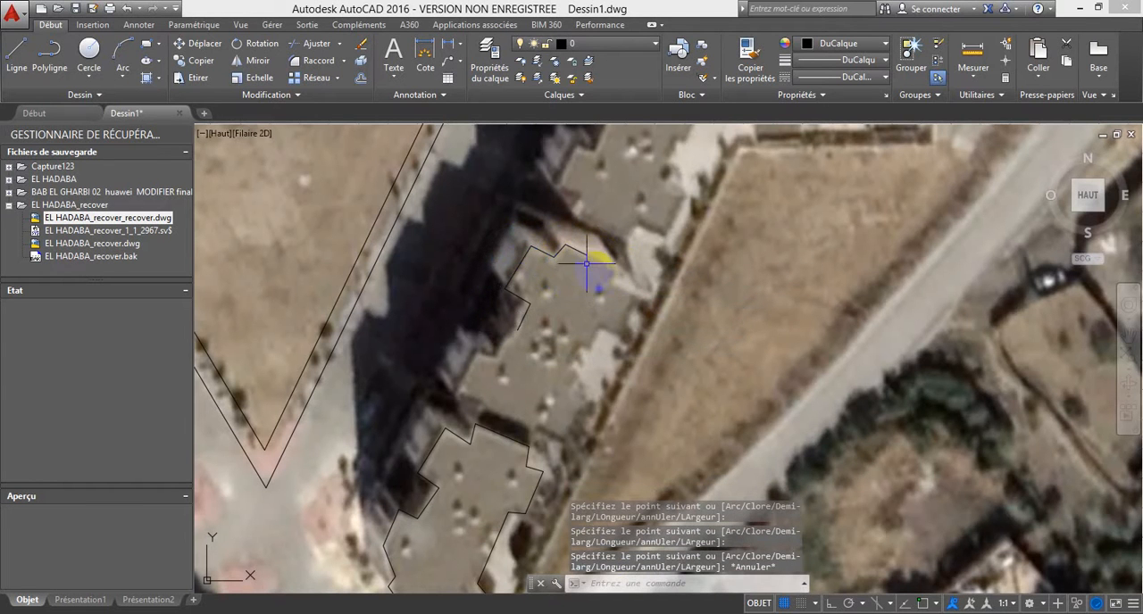
Step: With object snap on, mirror the quarter outline about the second block's long axis from its northern endpoint, keeping the source
click(251, 63)
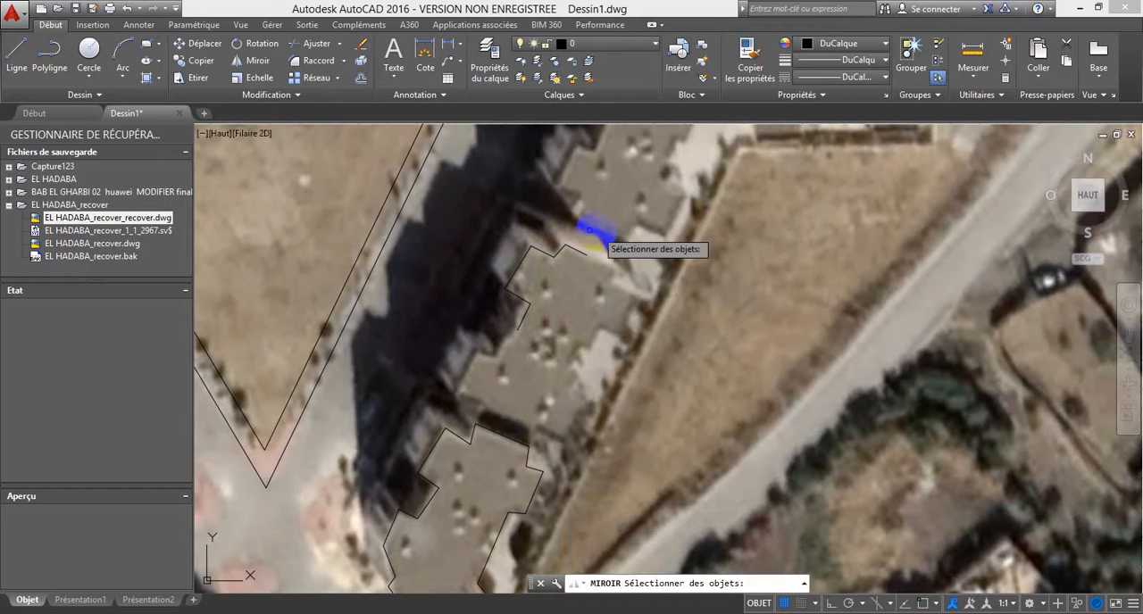
click(571, 246)
click(251, 63)
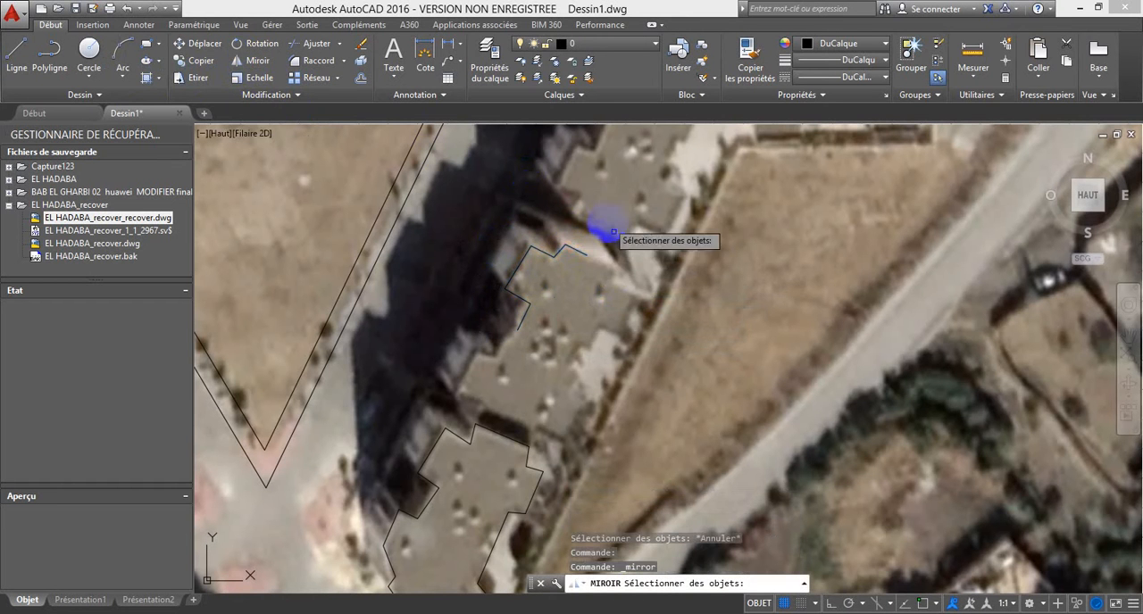
click(576, 250)
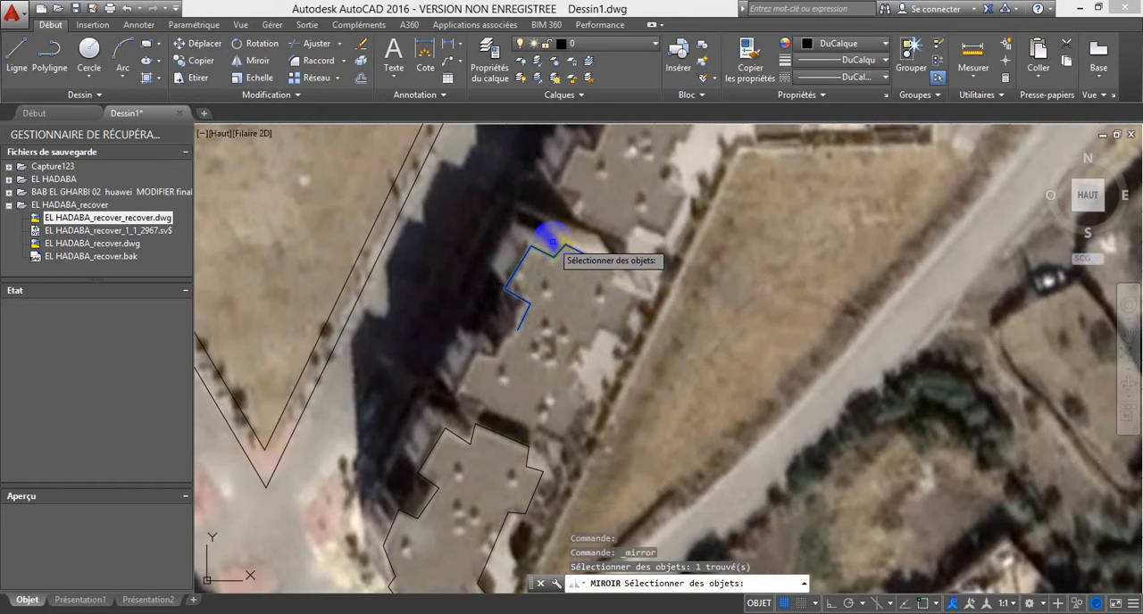
key(Return)
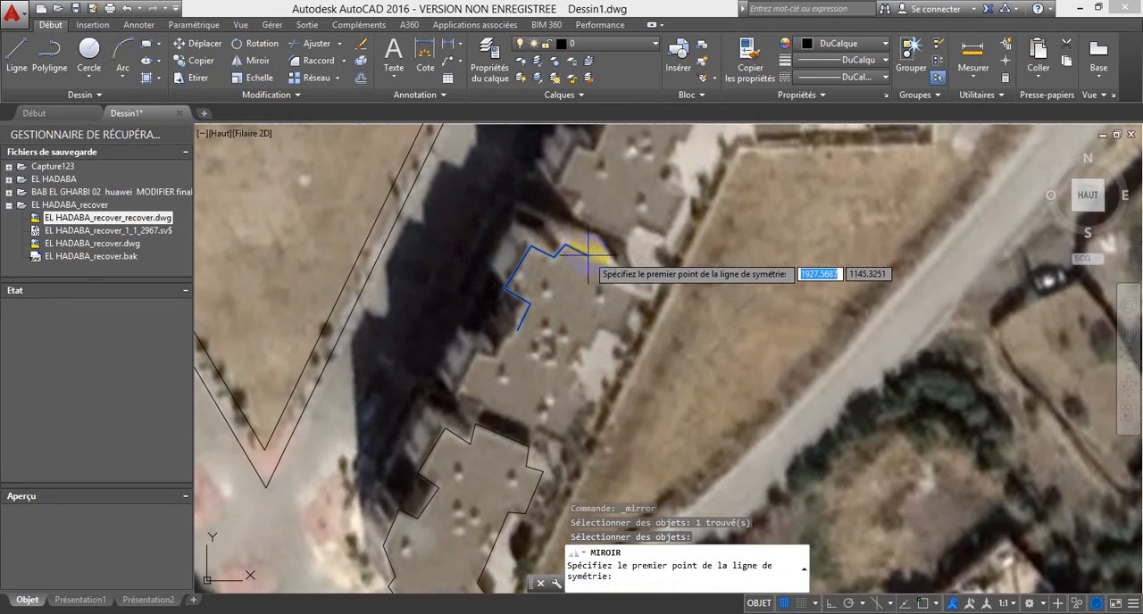
key(F3)
click(587, 256)
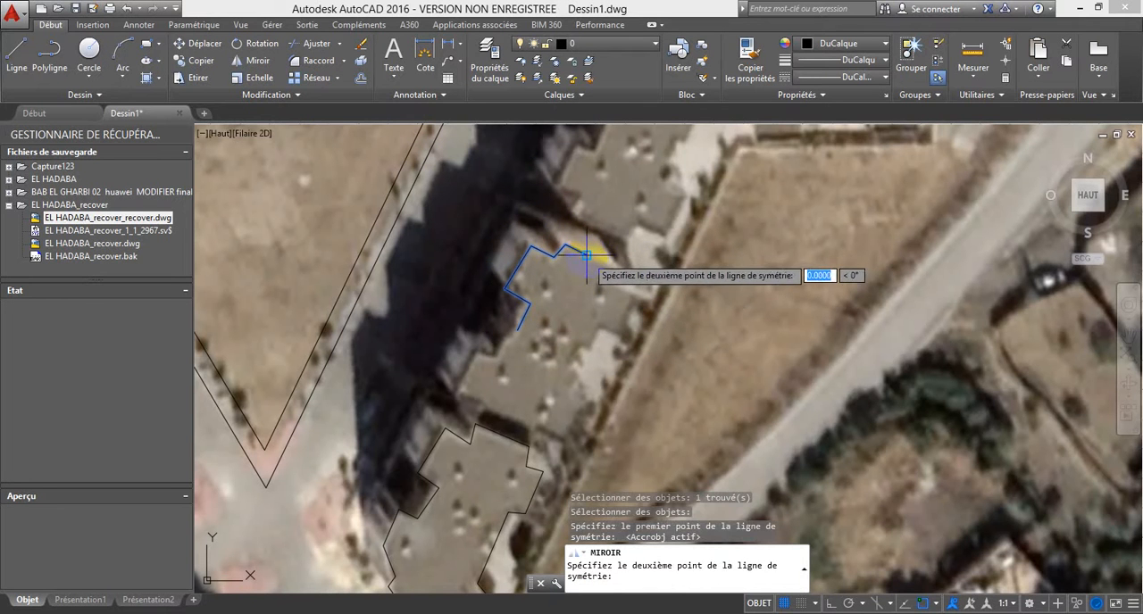
click(528, 387)
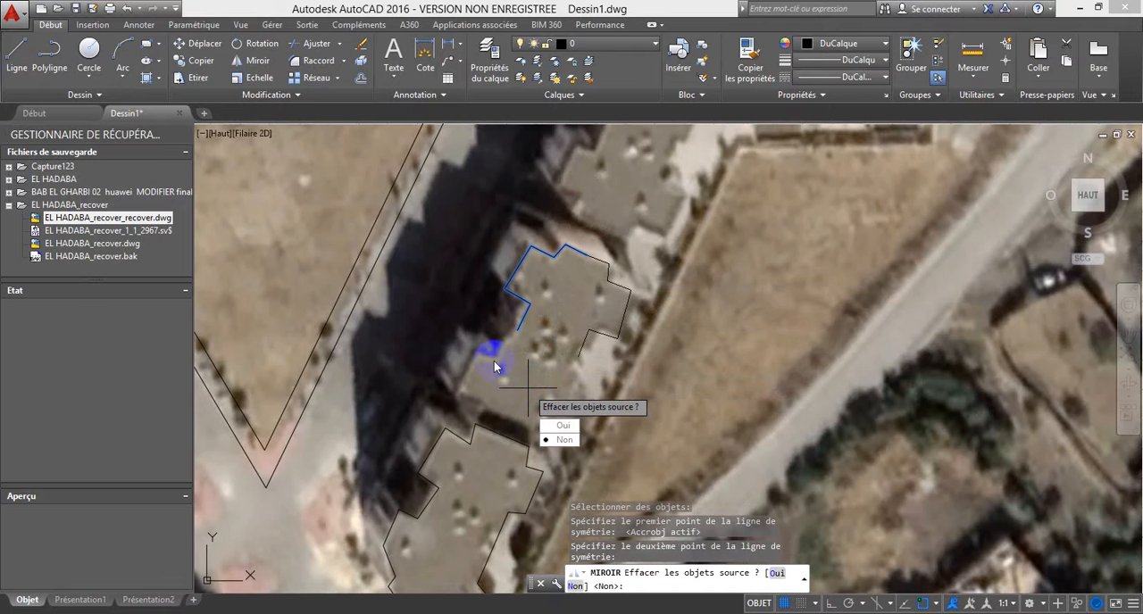
click(563, 440)
Step: Mirror both quarter outlines across the line joining their open southern ends, keeping the originals, to complete the second block's outline
click(603, 344)
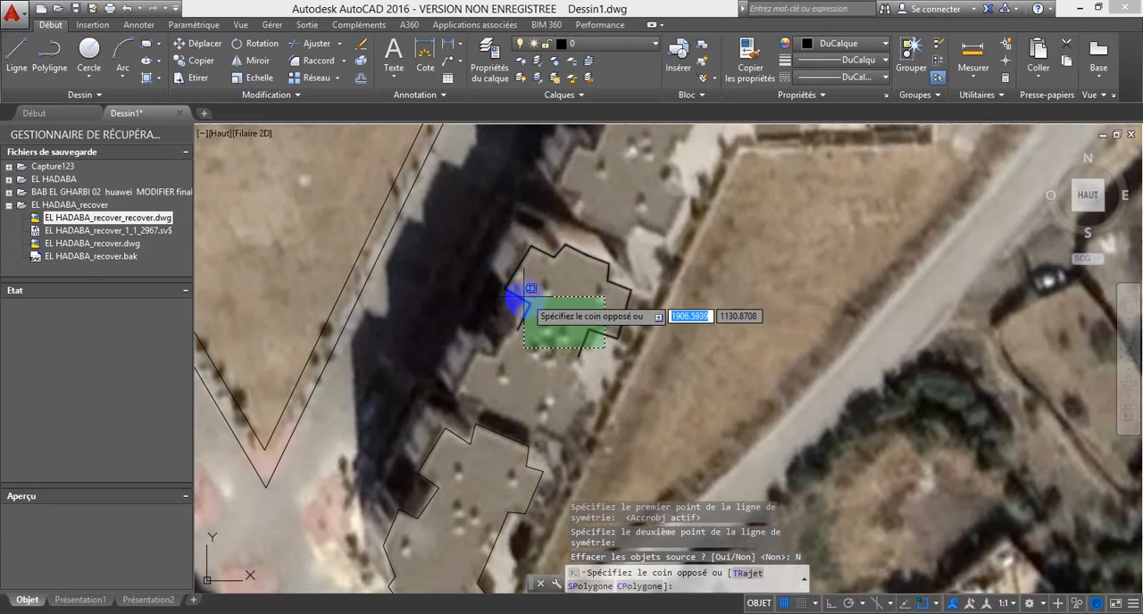
click(359, 169)
click(268, 64)
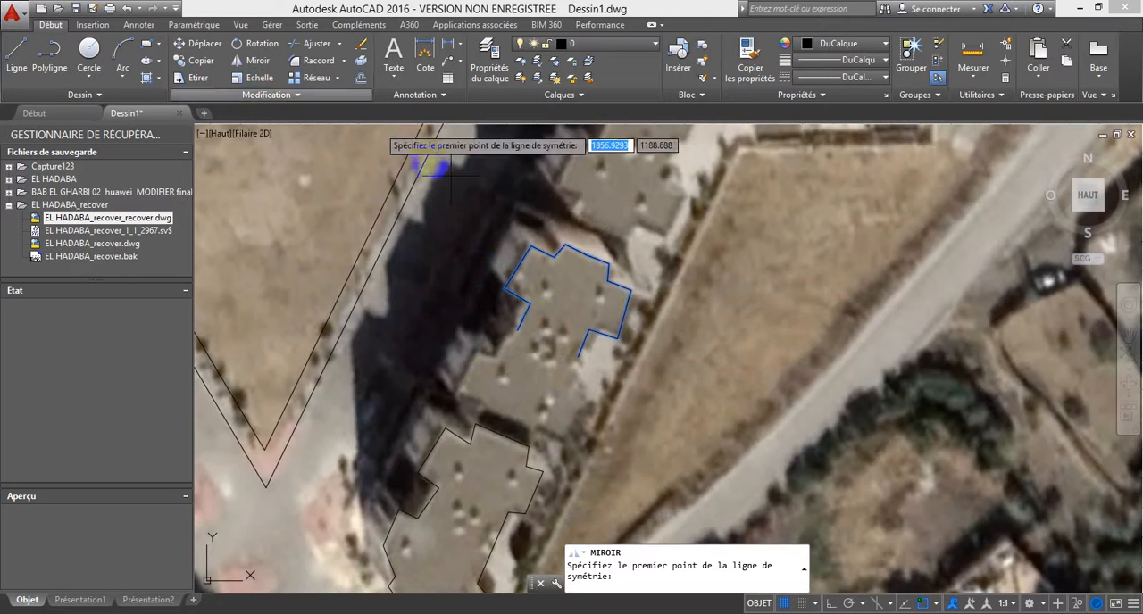
click(517, 332)
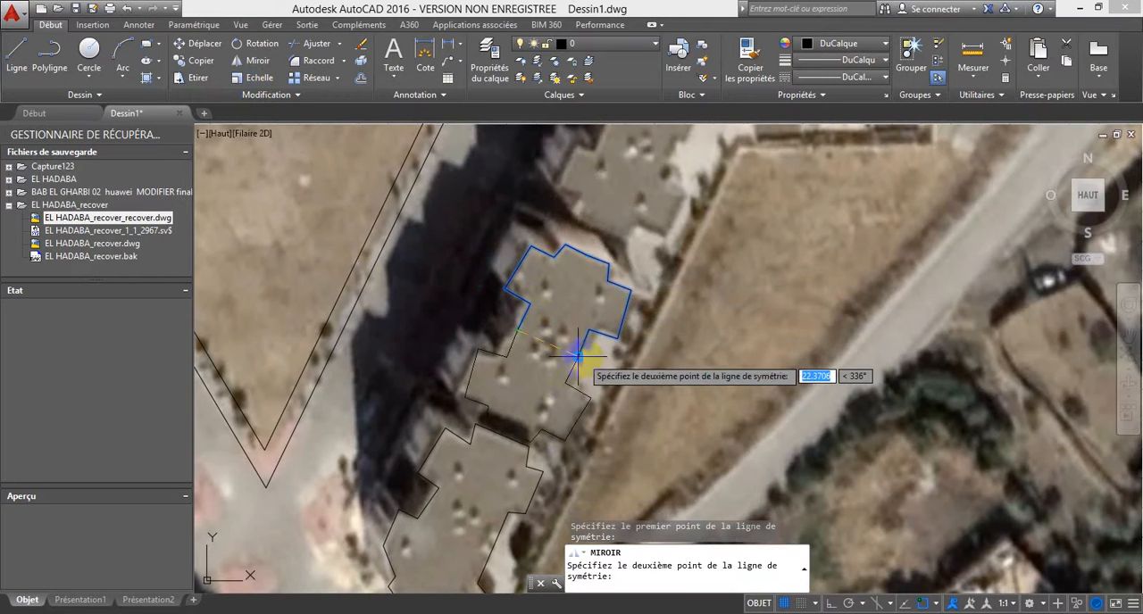
click(581, 358)
click(618, 410)
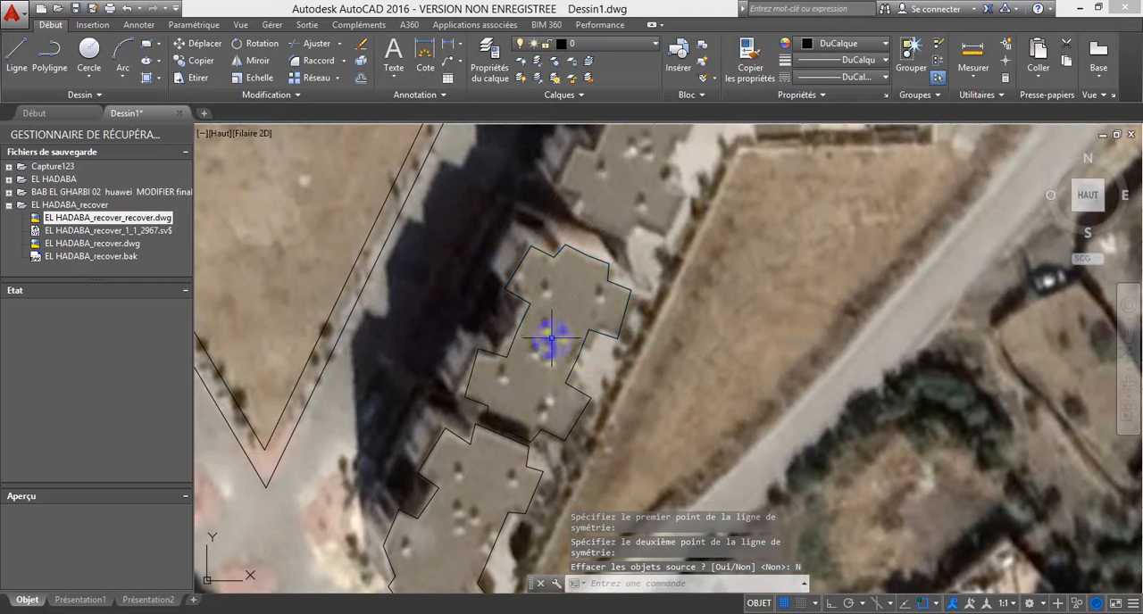
Step: Mirror the southernmost block's outline across a line through the second block's middle onto the third block, keeping the source
scroll(603, 354, down, 2)
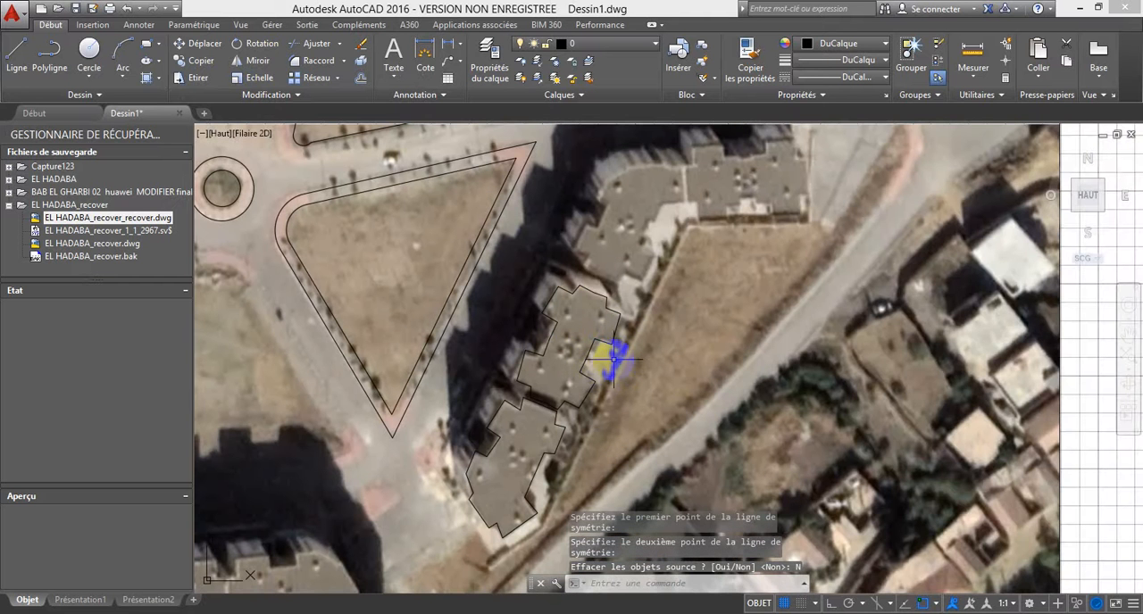
click(539, 471)
click(255, 61)
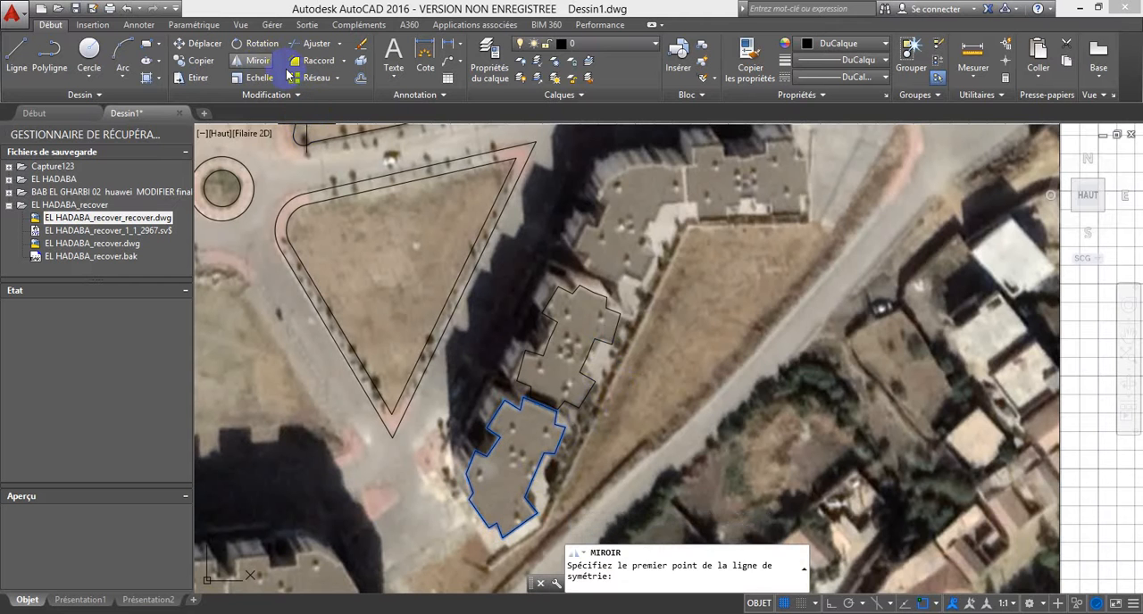
click(611, 351)
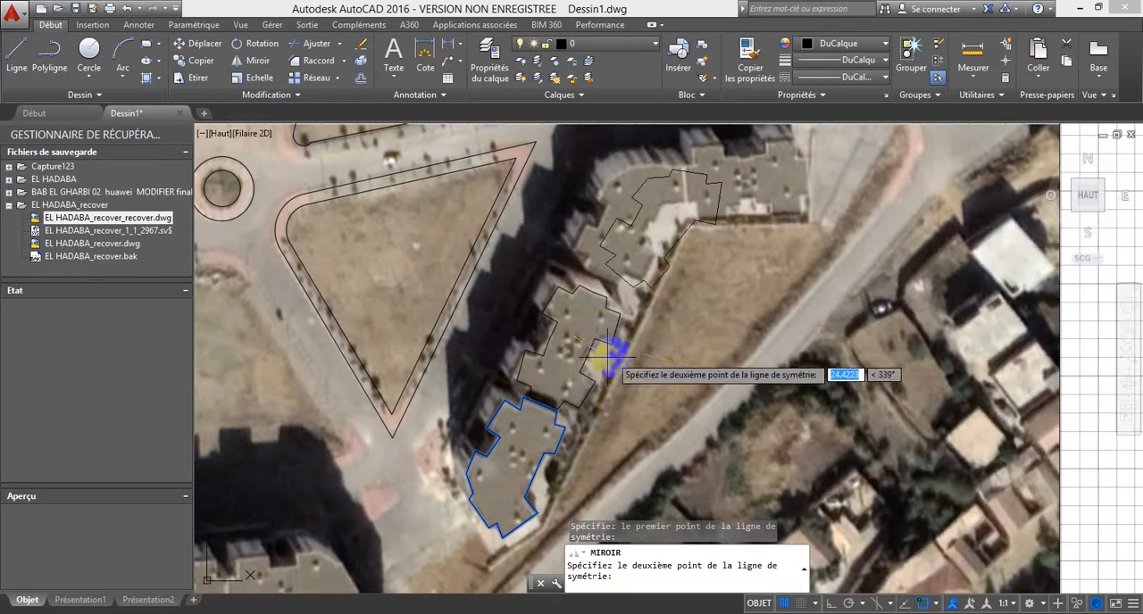
click(748, 426)
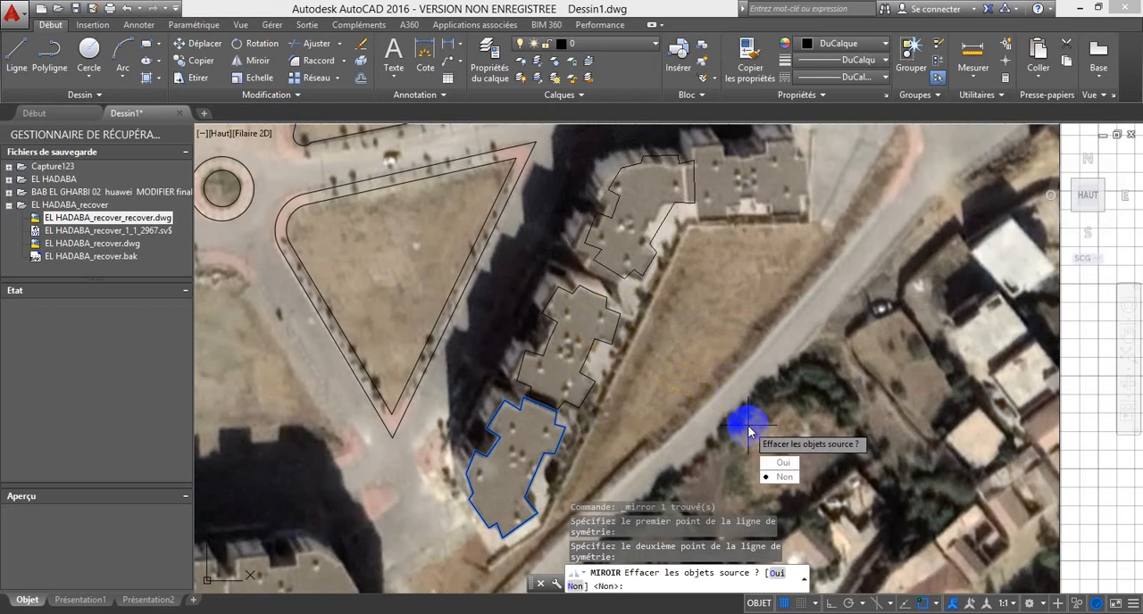
click(780, 477)
Step: Move the mirrored outline slightly southwest to fit the third block's roof
click(663, 216)
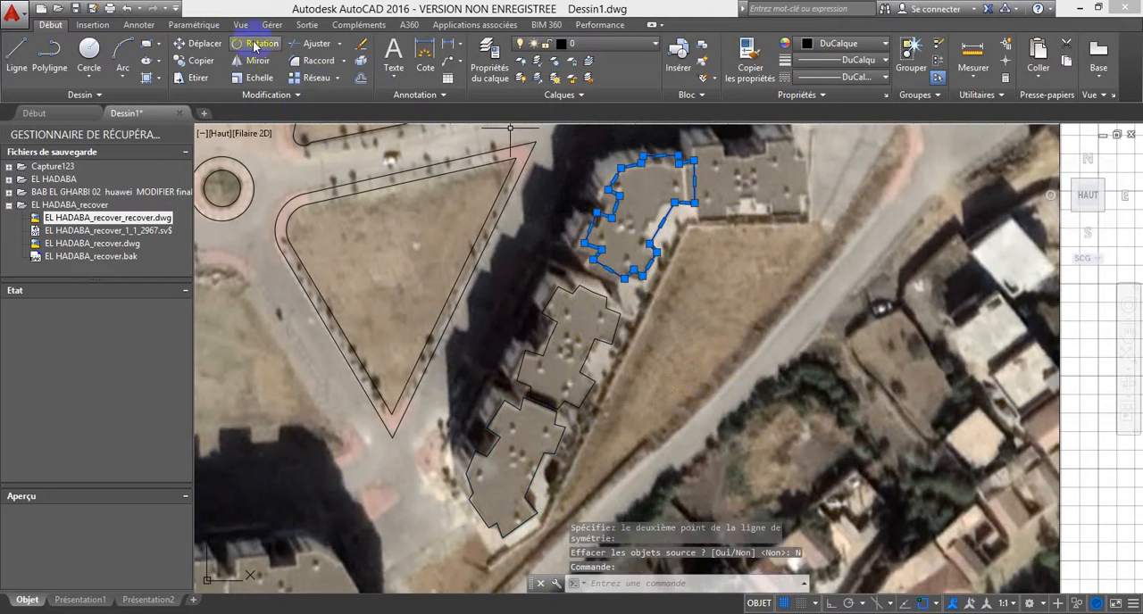
click(202, 44)
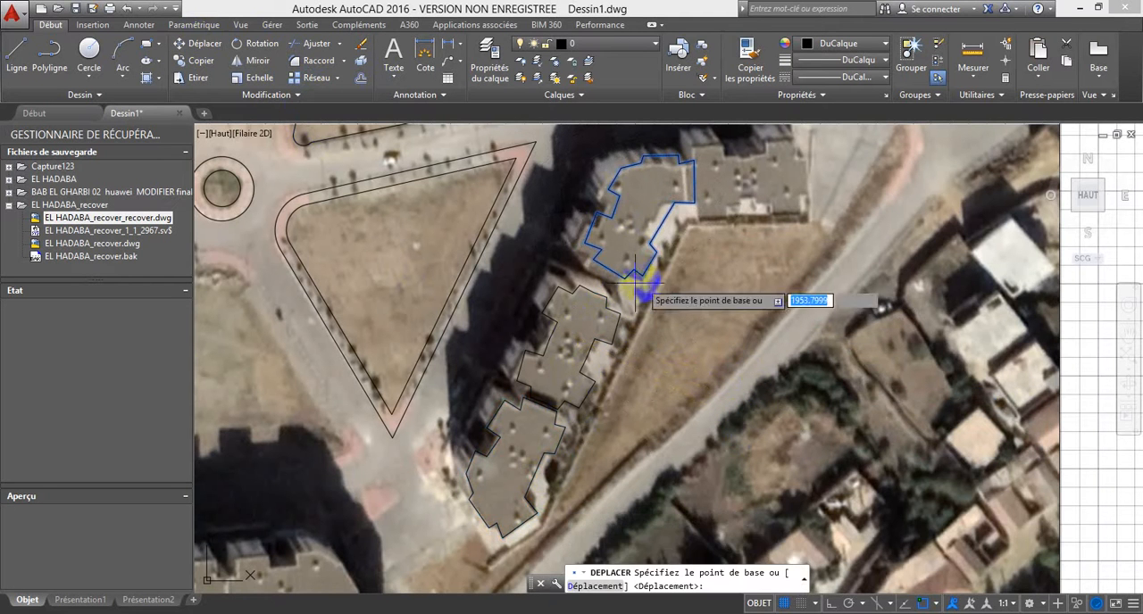
click(594, 259)
key(Escape)
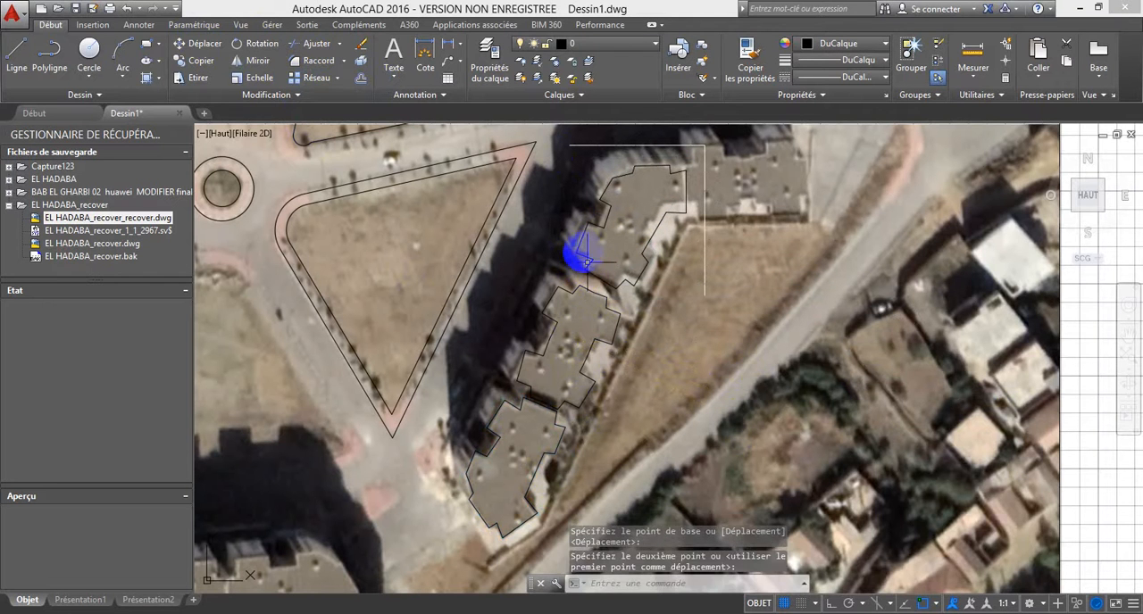
Step: Join the four outline pieces of the second block into a single polyline
click(546, 314)
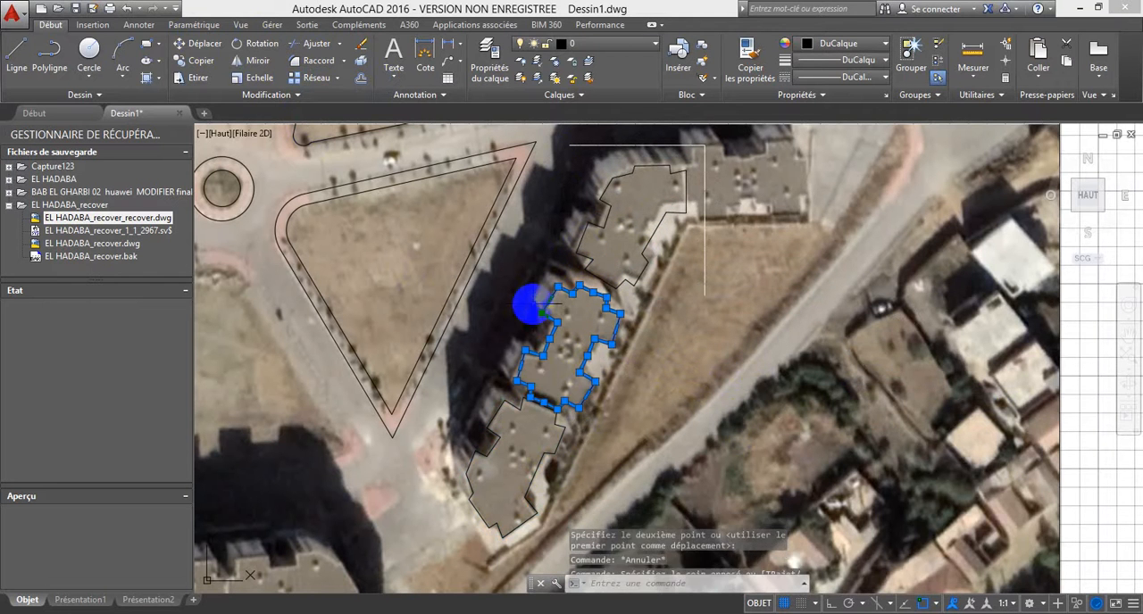
click(317, 148)
click(256, 95)
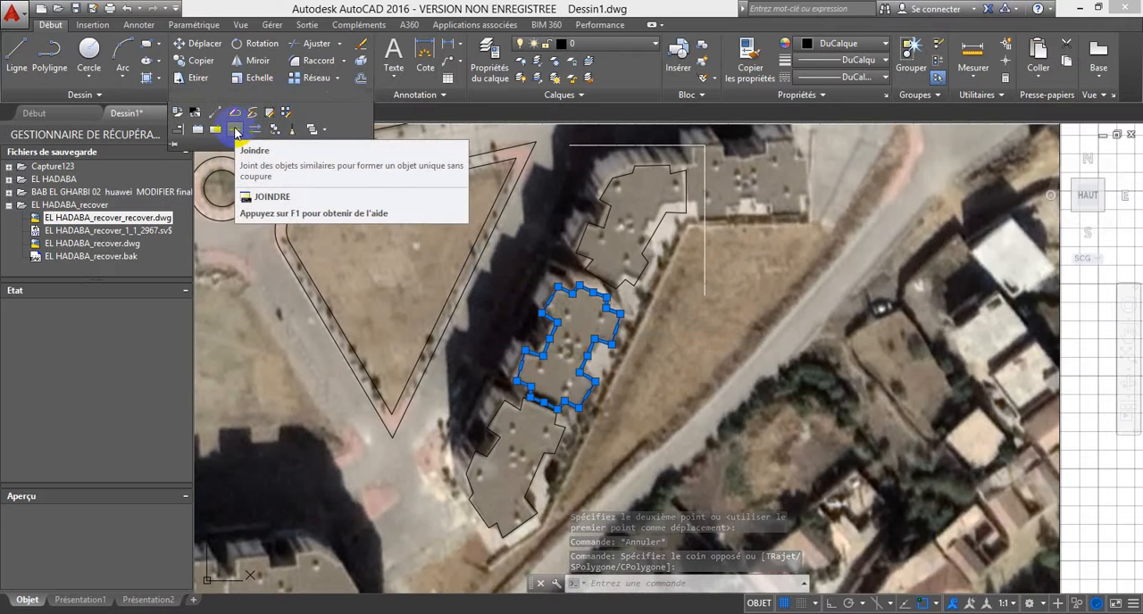
click(236, 131)
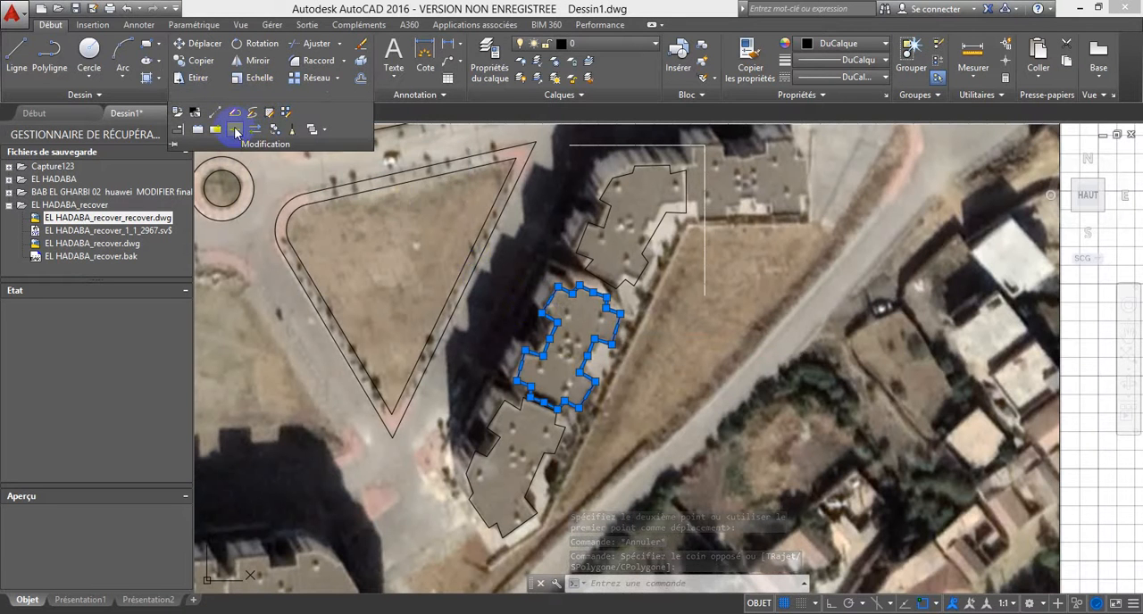
Step: Copy the second block's joined outline from its northern corner to the north-eastern corner of the row's last block
click(574, 285)
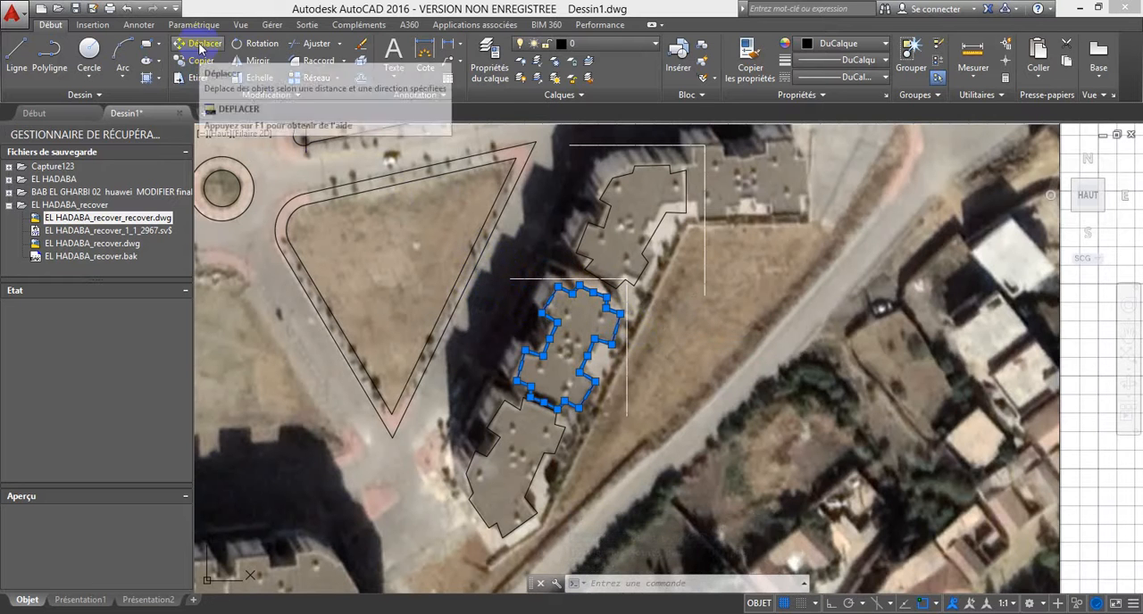
click(205, 67)
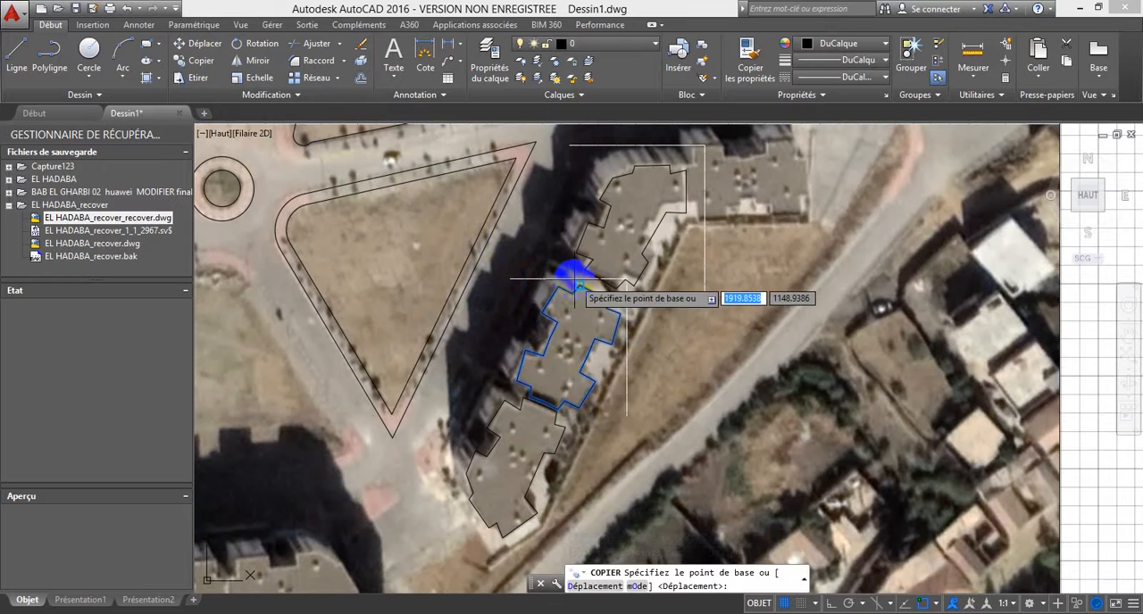
click(580, 285)
middle_drag(798, 148, 794, 169)
scroll(766, 247, up, 3)
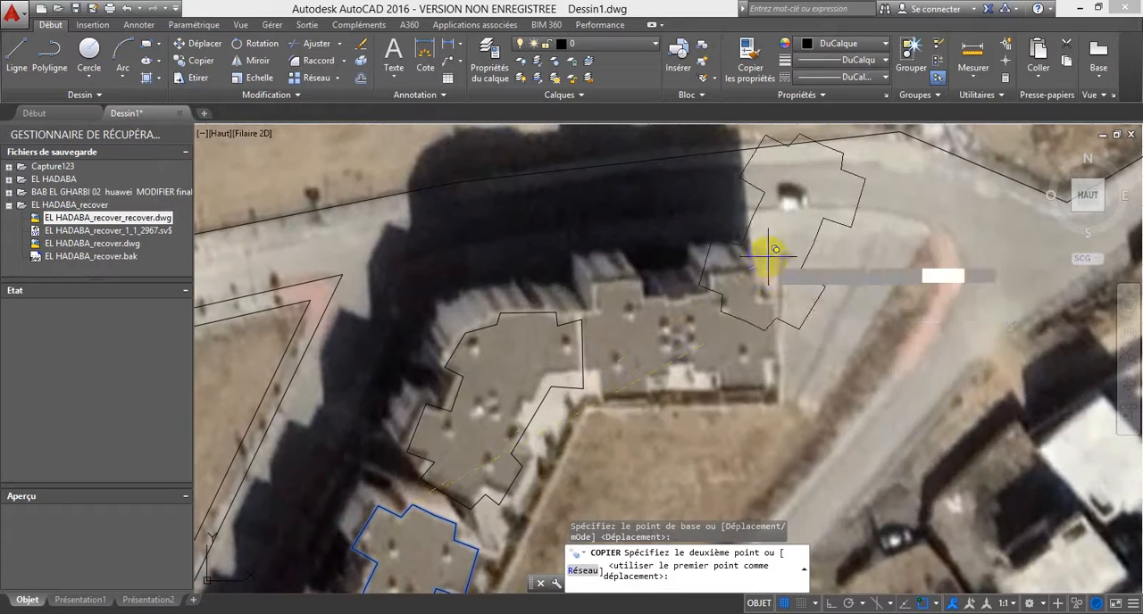
click(773, 304)
key(Escape)
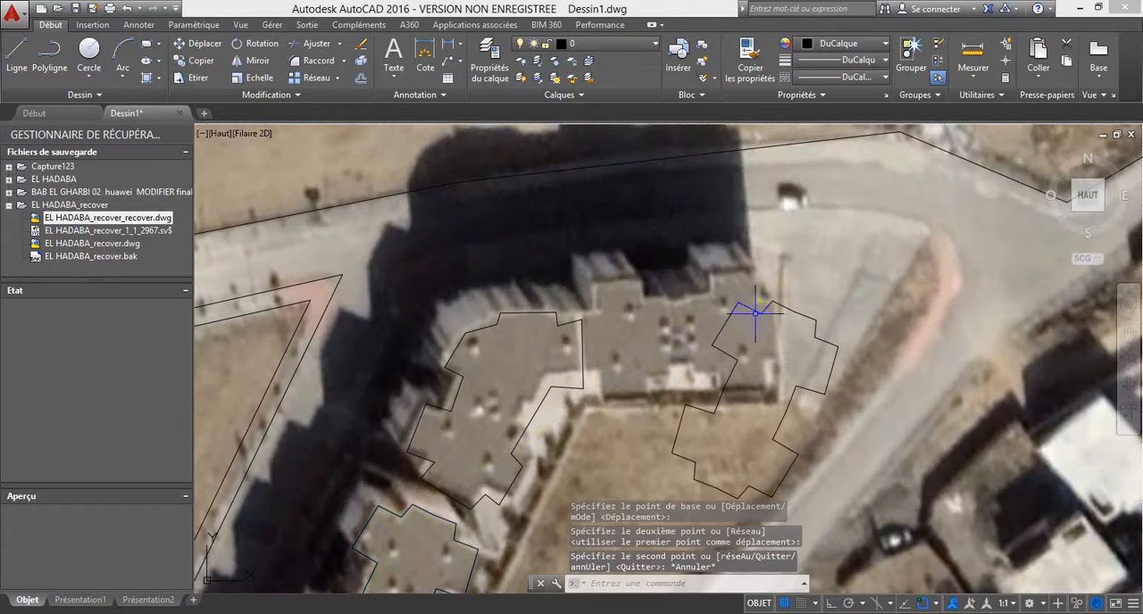
Step: Rotate the copied outline about its northern corner until it lines up with the roof of the row's last block
click(764, 299)
click(602, 236)
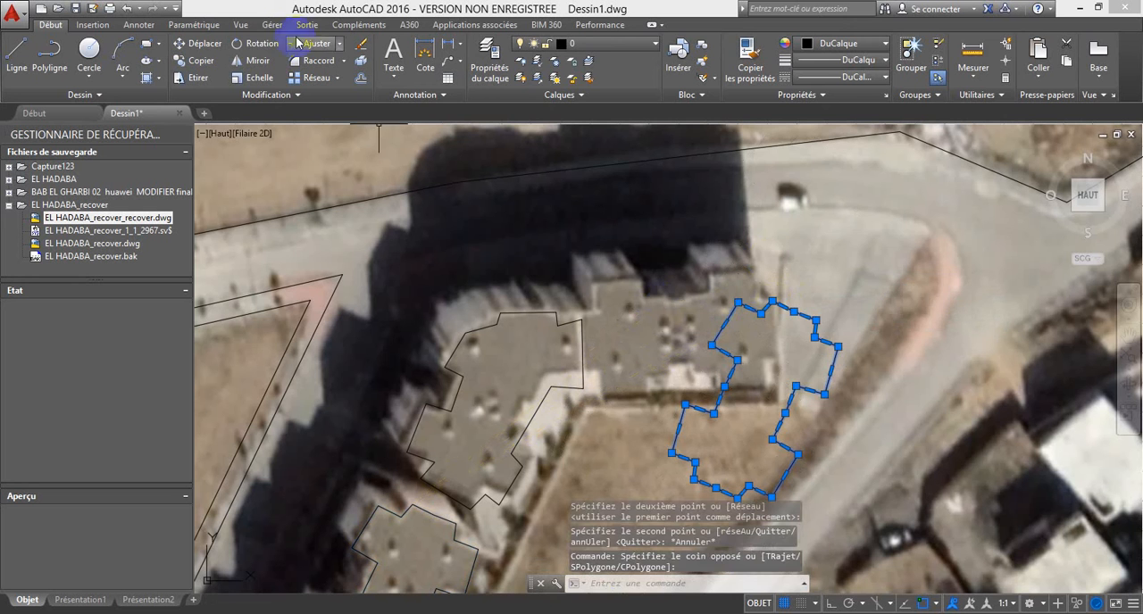
click(261, 43)
click(773, 302)
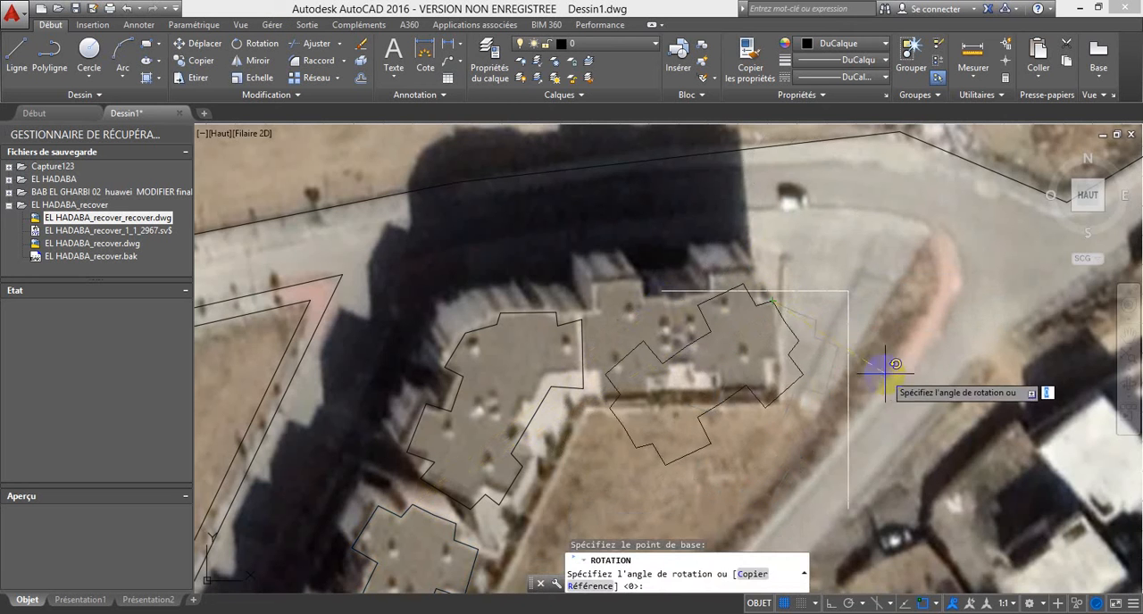
click(846, 428)
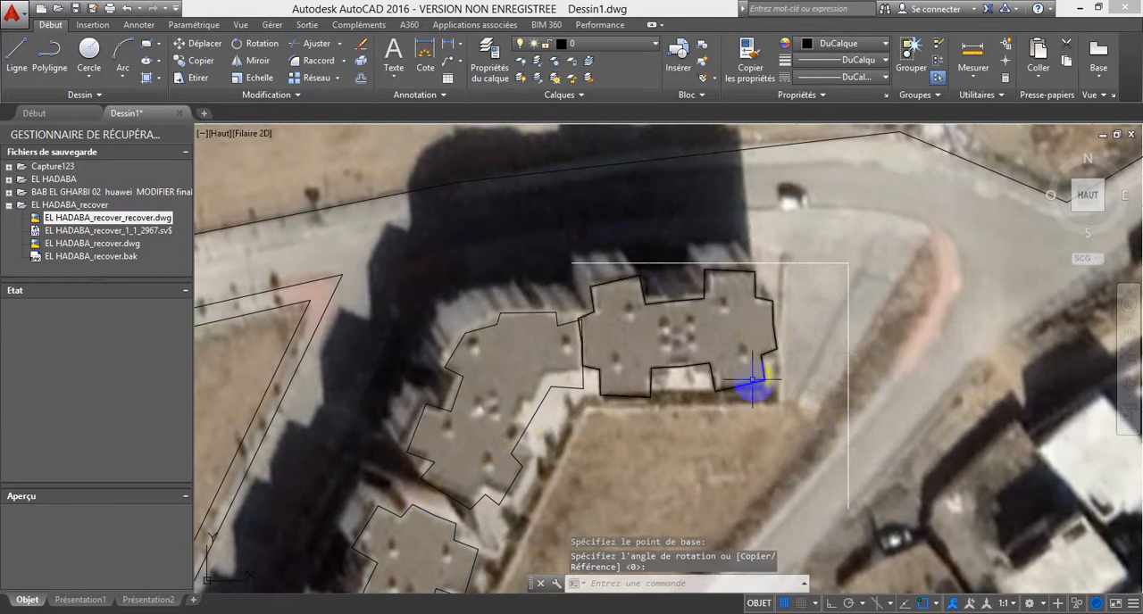
scroll(714, 348, down, 5)
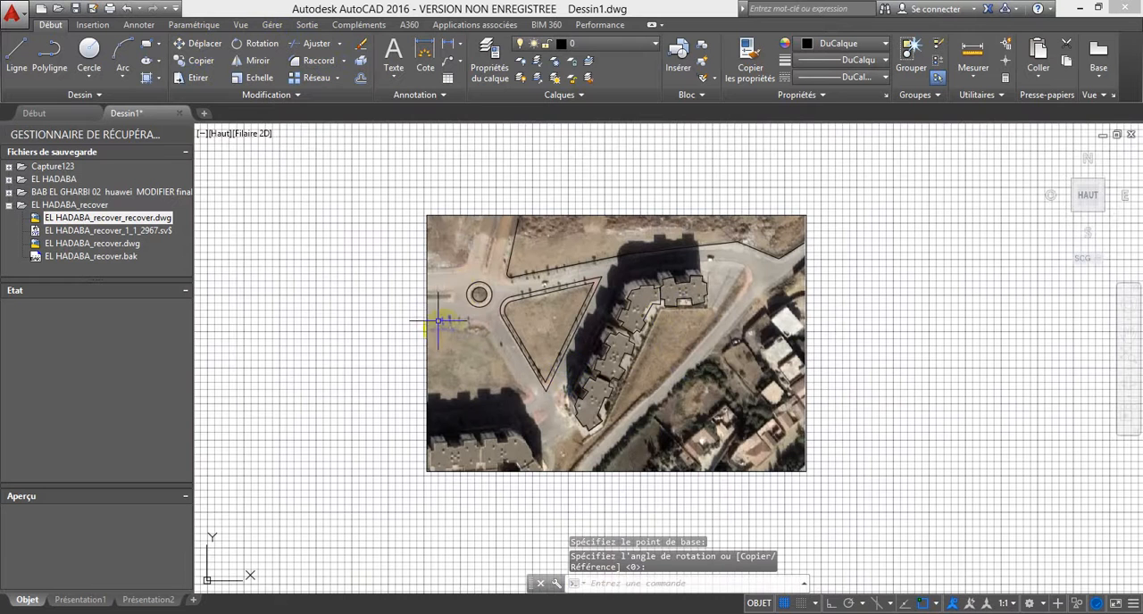
Step: Trace the plot boundary around the row of blocks with a polyline, from its southern corner along the street side to its north-eastern corner
click(50, 56)
scroll(550, 391, up, 3)
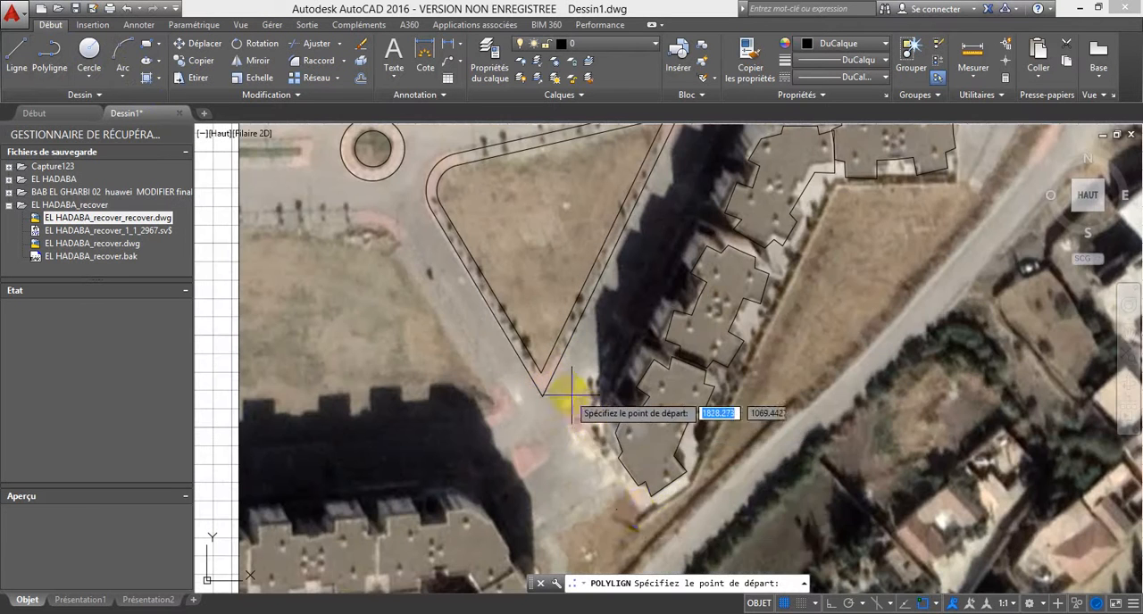
click(641, 514)
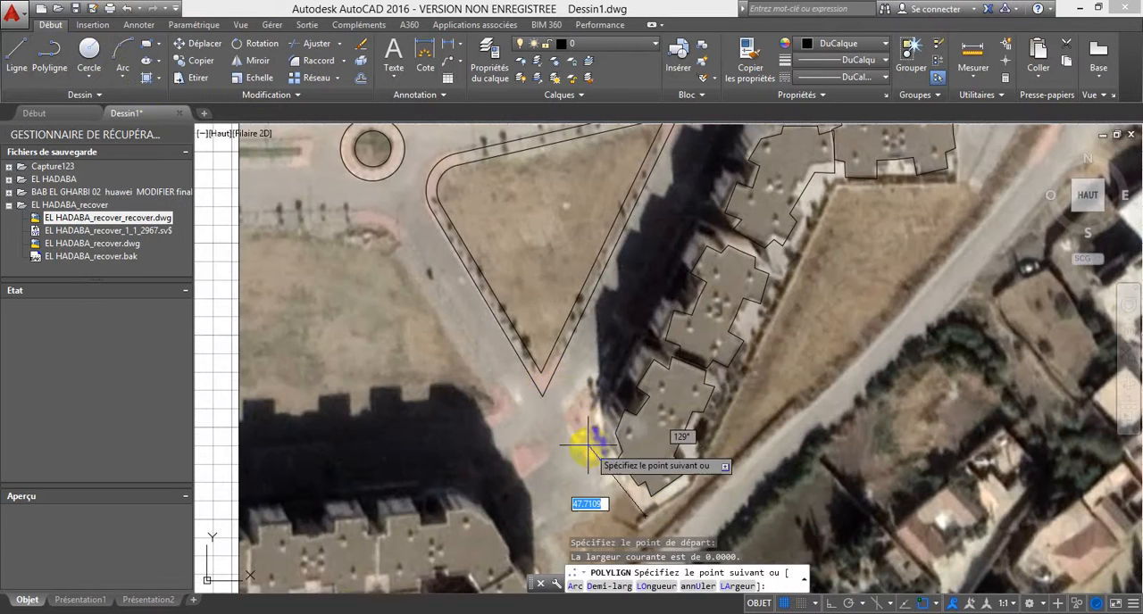
scroll(566, 415, down, 5)
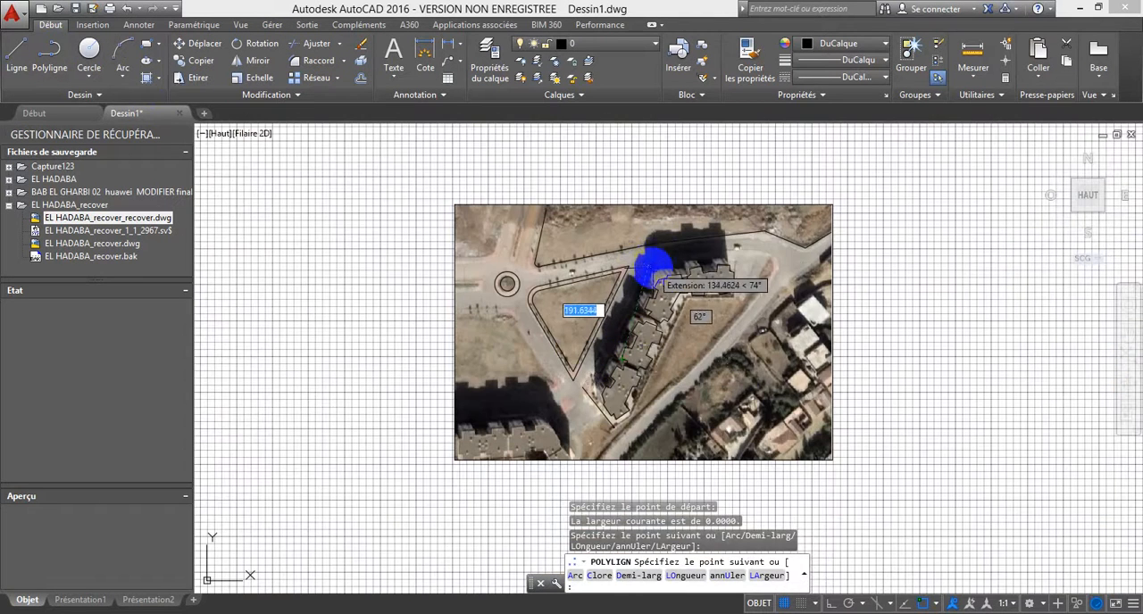
scroll(658, 265, up, 8)
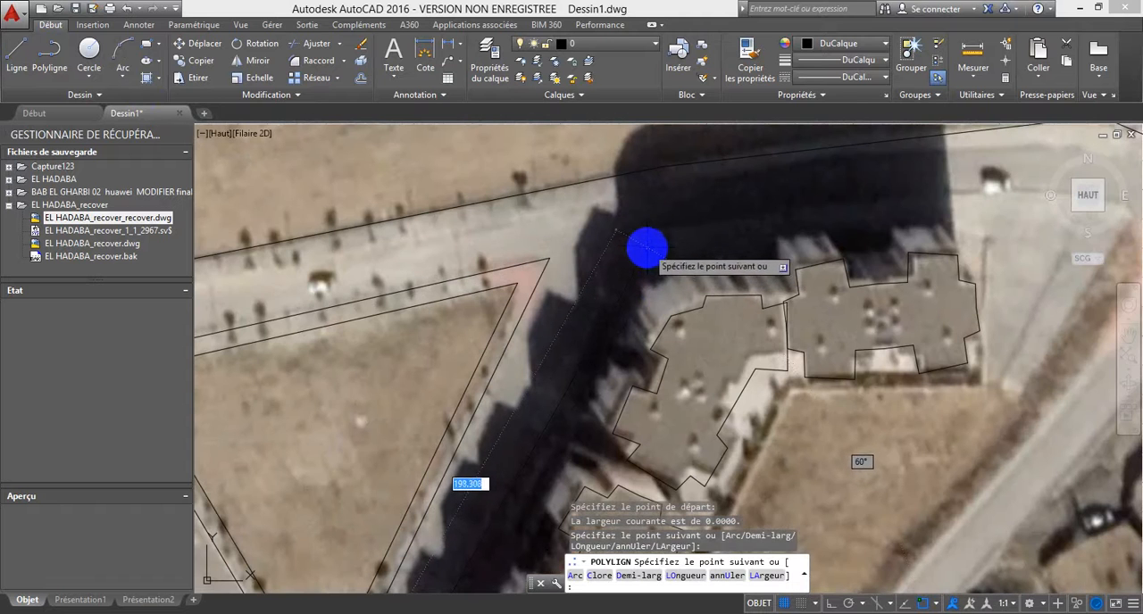
click(646, 248)
click(984, 221)
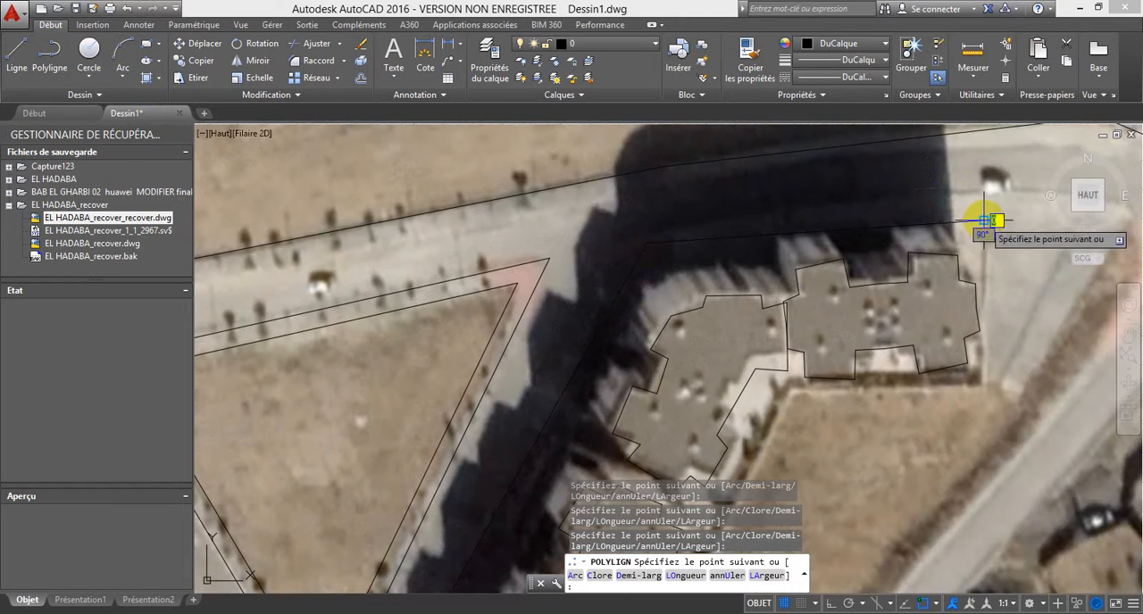
Step: Continue the plot boundary down the eastern side and back behind the blocks to the southern end of the row
click(984, 389)
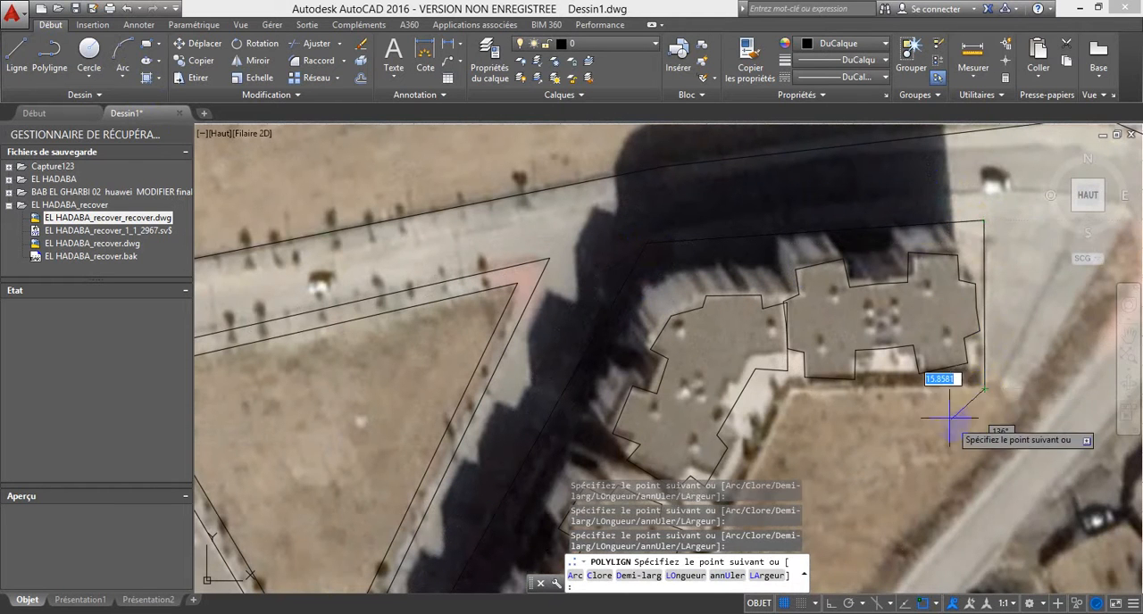
middle_drag(957, 426, 884, 244)
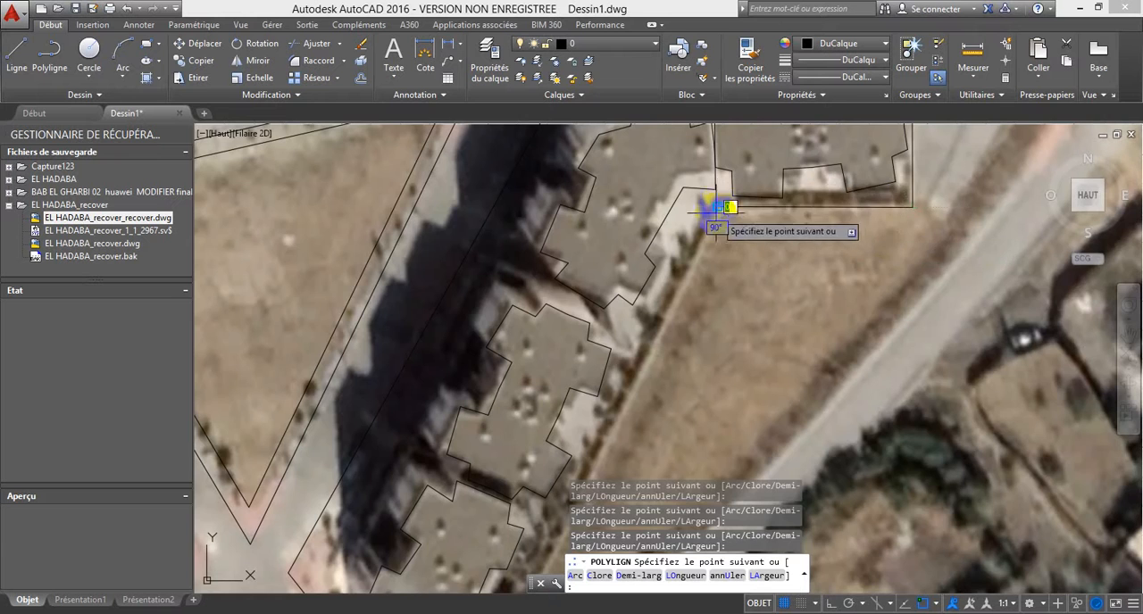
scroll(715, 219, down, 3)
scroll(661, 317, up, 3)
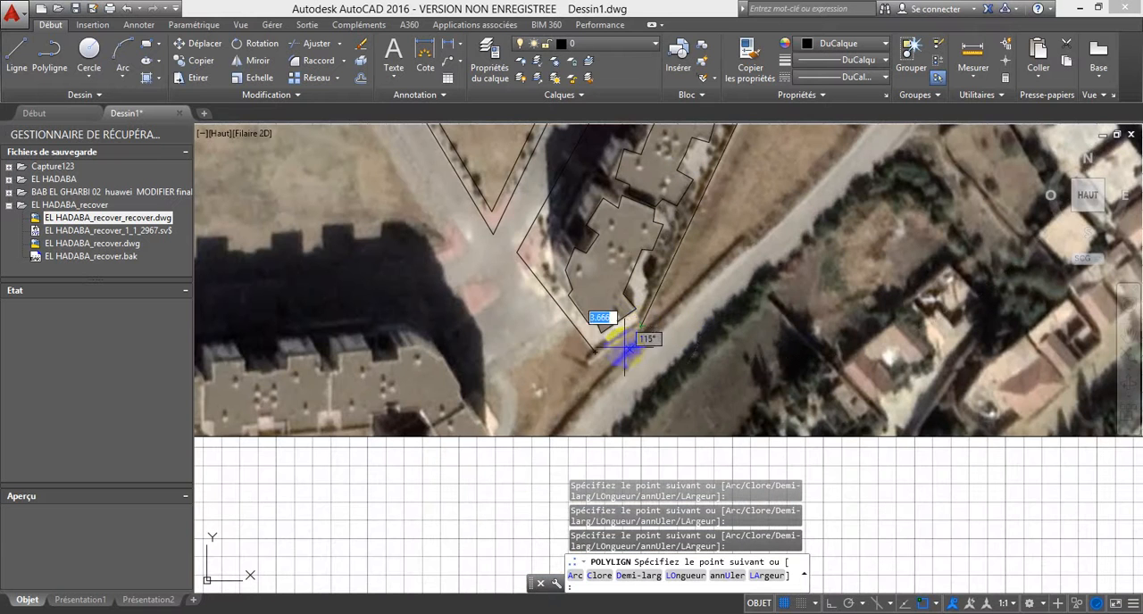
key(Escape)
scroll(663, 351, down, 4)
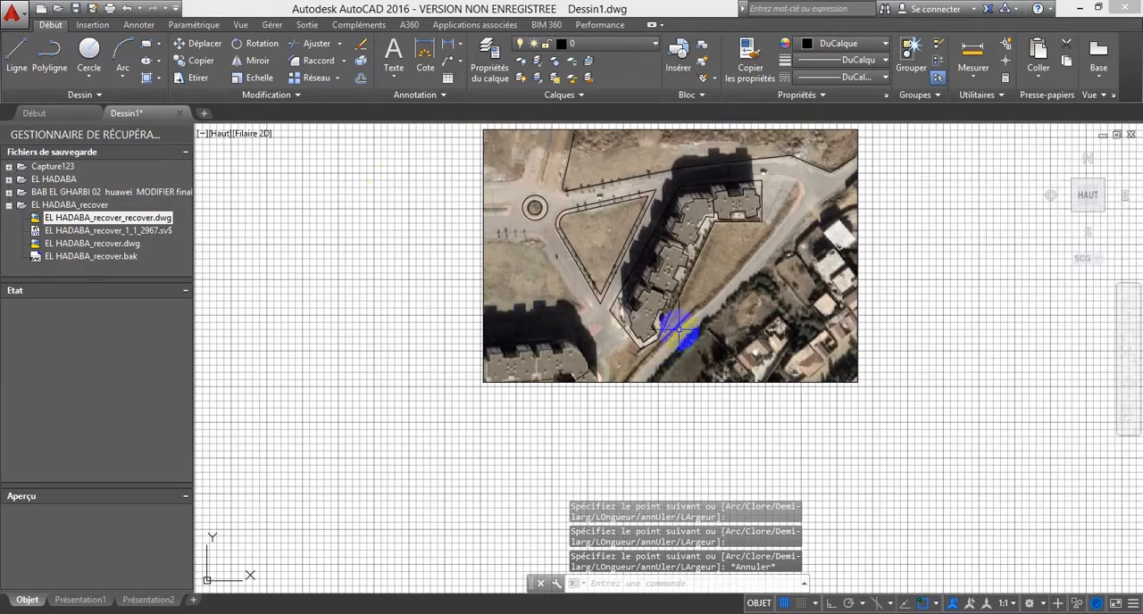
Step: With object snap off, start a polyline below the image's southern edge and trace the diagonal road's north-western side
click(51, 54)
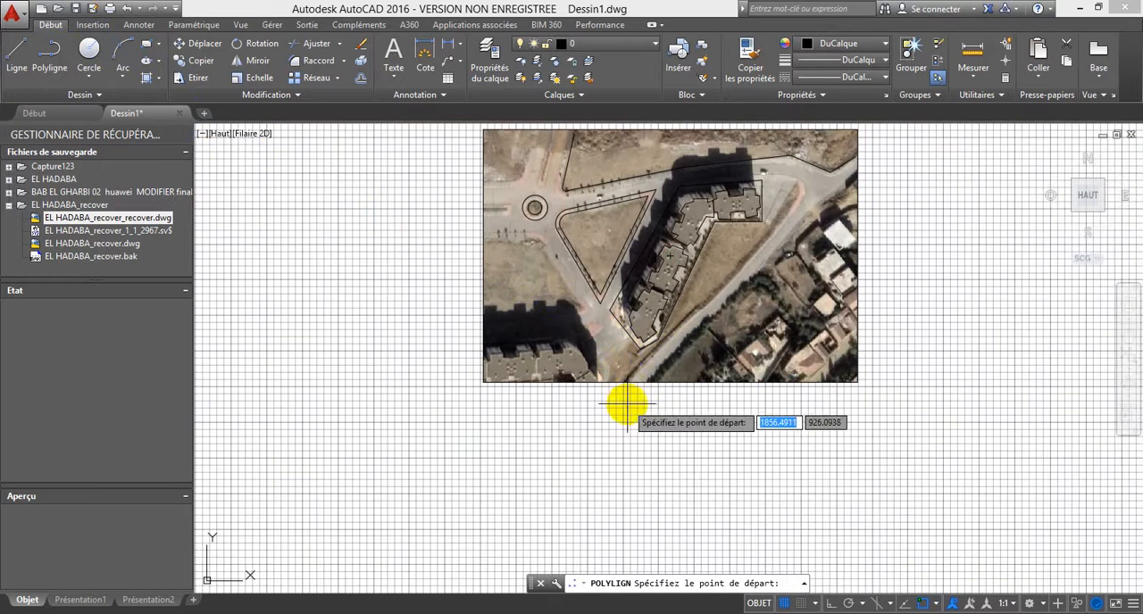
scroll(619, 396, up, 4)
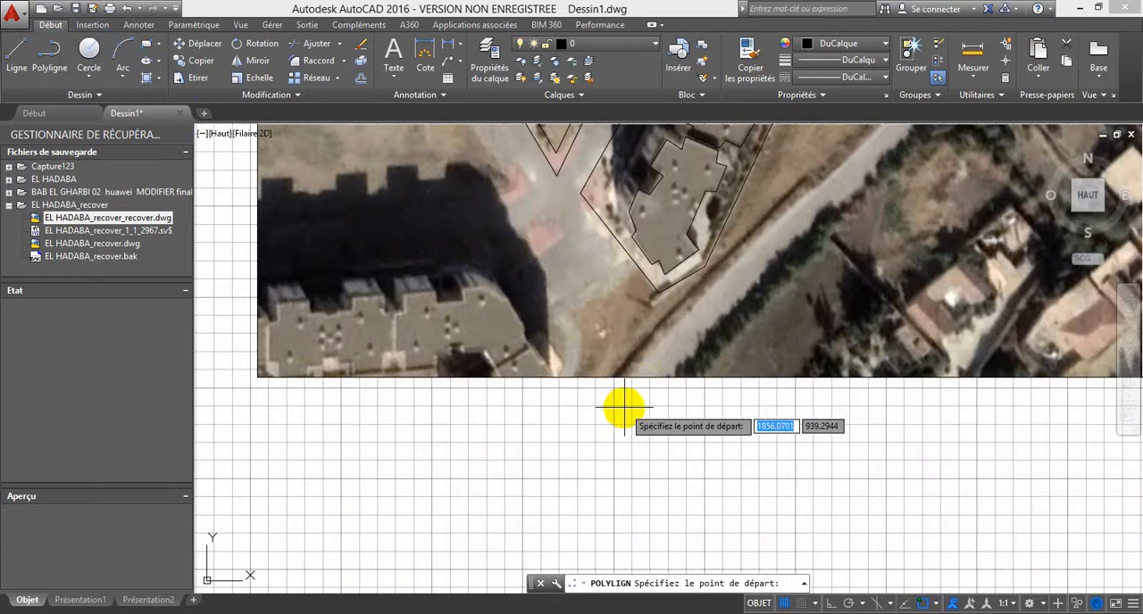
key(F3)
click(605, 389)
scroll(661, 343, down, 2)
scroll(604, 395, down, 2)
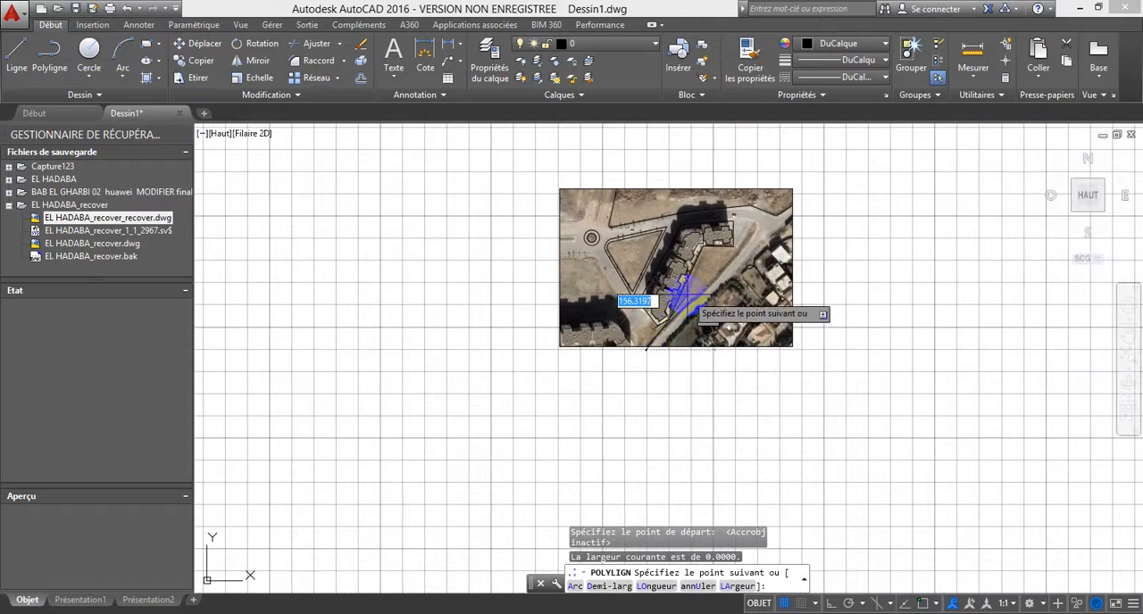
click(697, 300)
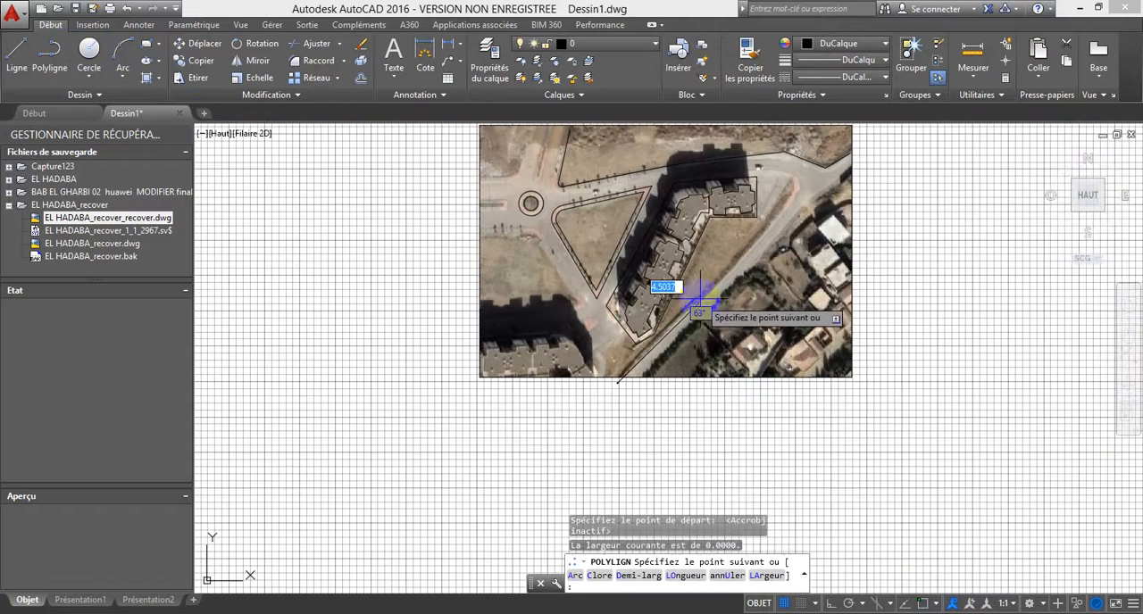
Step: Continue the road edge around the north-eastern pavement corner and west to the plot boundary, and finish the polyline
click(795, 183)
click(765, 167)
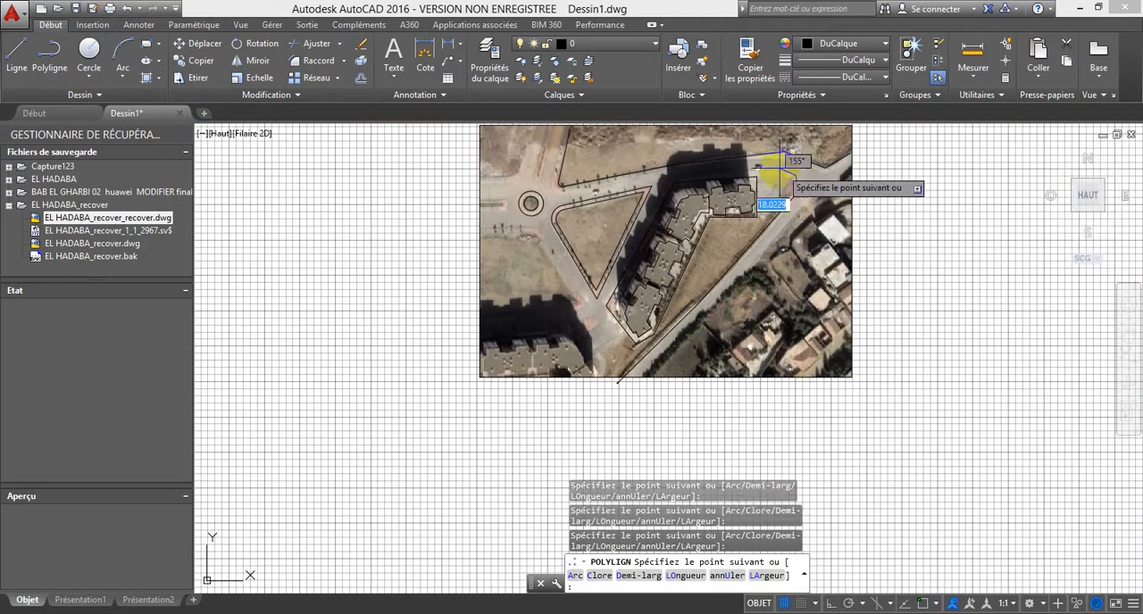
scroll(765, 166, up, 3)
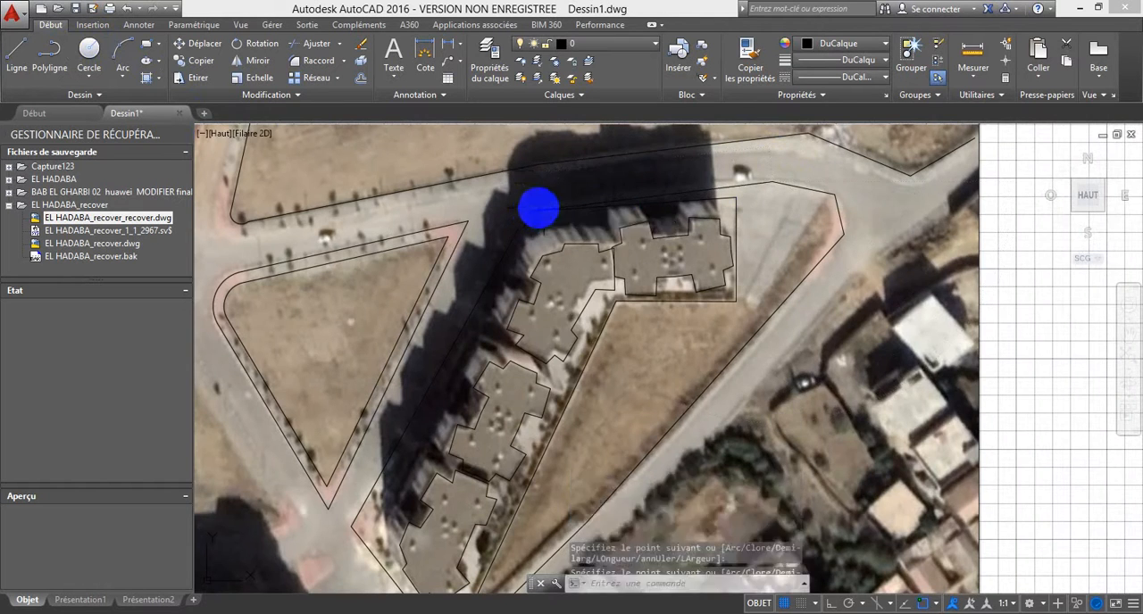
scroll(652, 234, down, 5)
key(Escape)
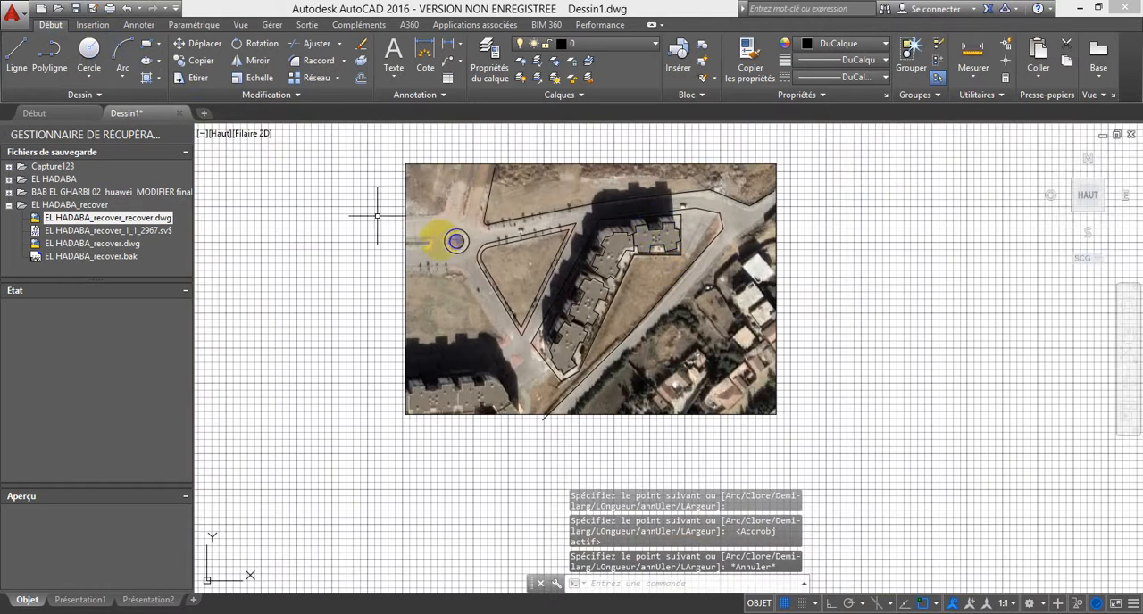
Step: Trace the diagonal road's south-eastern edge with a polyline from below the image to beyond its eastern edge
click(59, 57)
scroll(577, 423, up, 2)
click(537, 408)
scroll(637, 322, down, 1)
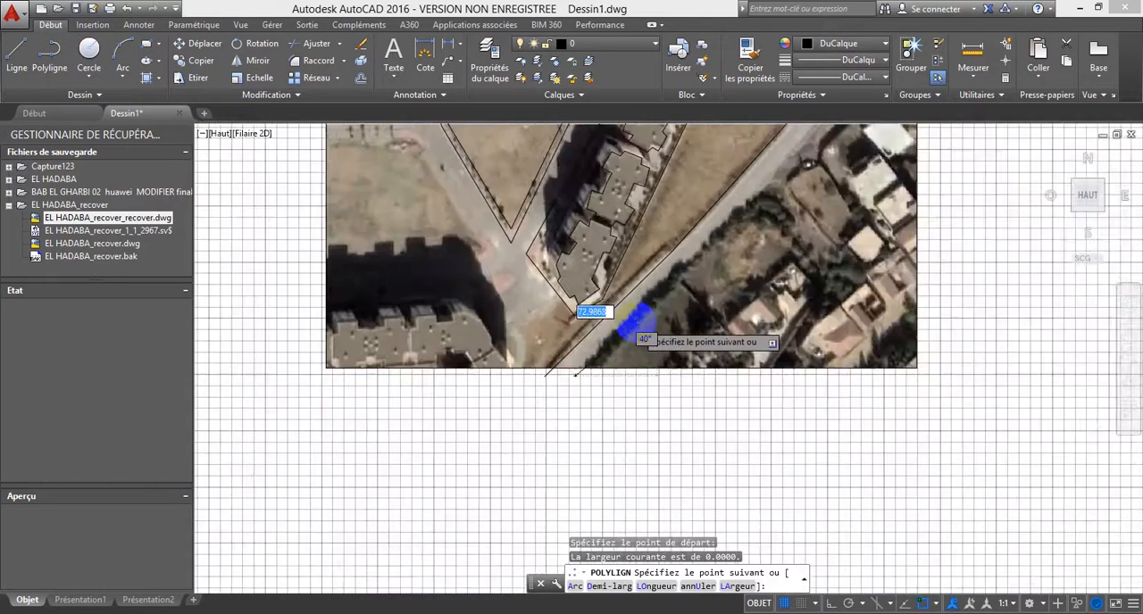
scroll(636, 320, down, 2)
scroll(748, 205, up, 4)
middle_drag(774, 170, 628, 388)
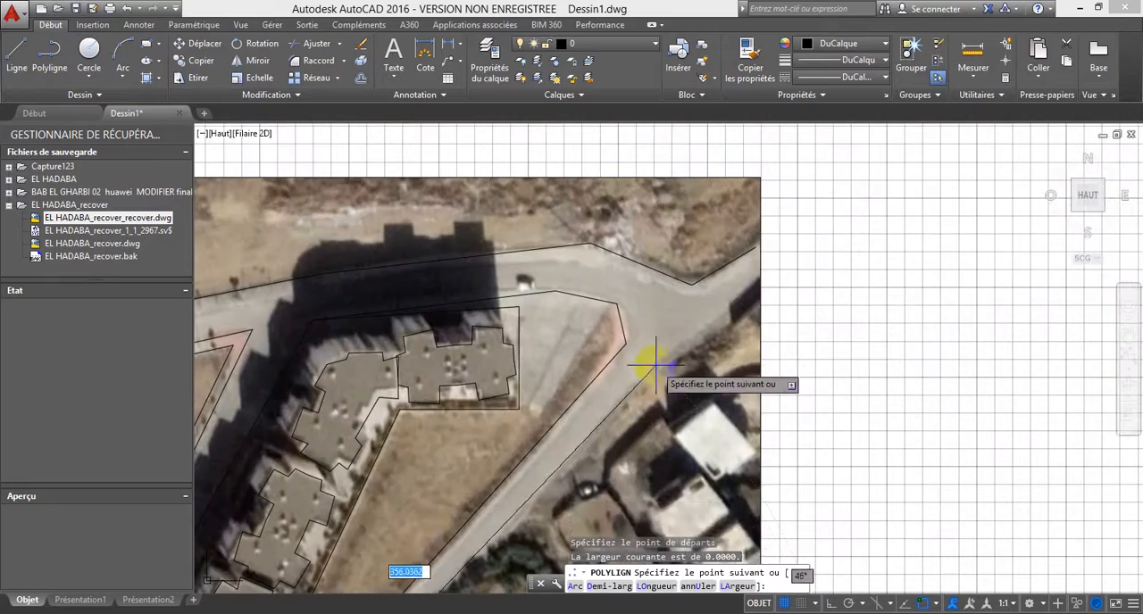
click(740, 307)
click(778, 262)
key(Escape)
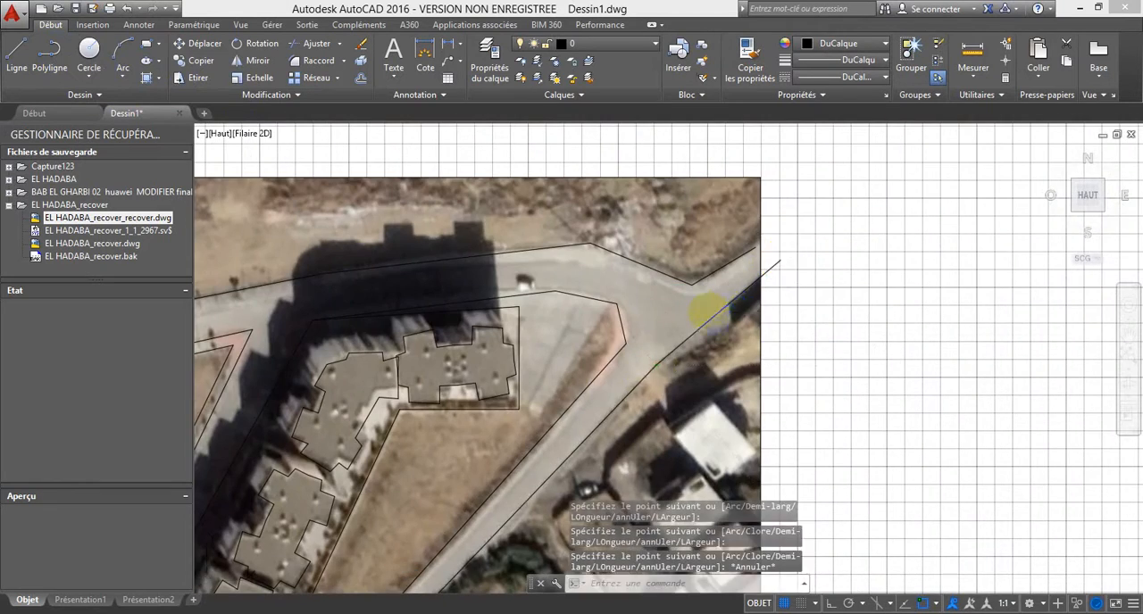
Step: Trace the outline of the empty western plot below the roundabout with a polyline that starts and ends beyond the image's western edge
scroll(710, 310, down, 4)
middle_drag(656, 343, 666, 262)
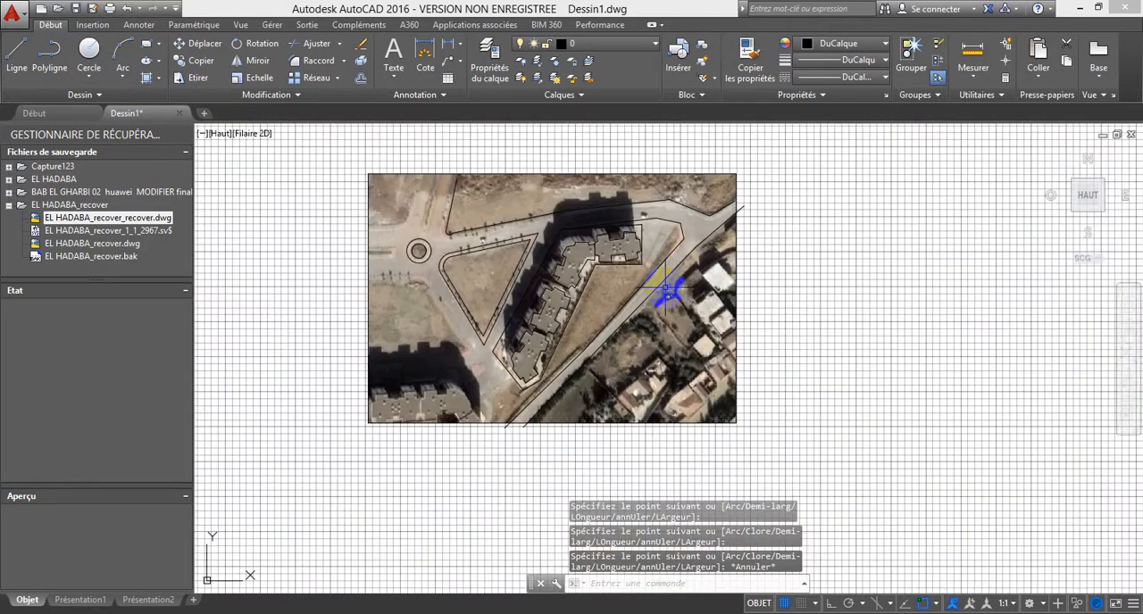
click(49, 53)
scroll(384, 299, up, 4)
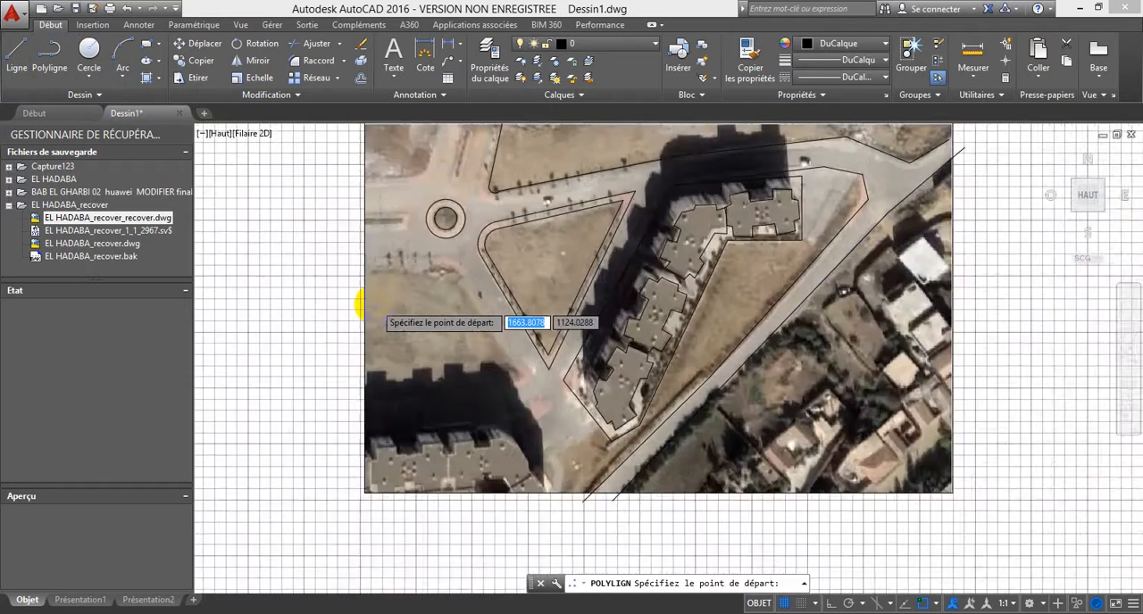
scroll(422, 290, down, 5)
middle_drag(446, 307, 403, 308)
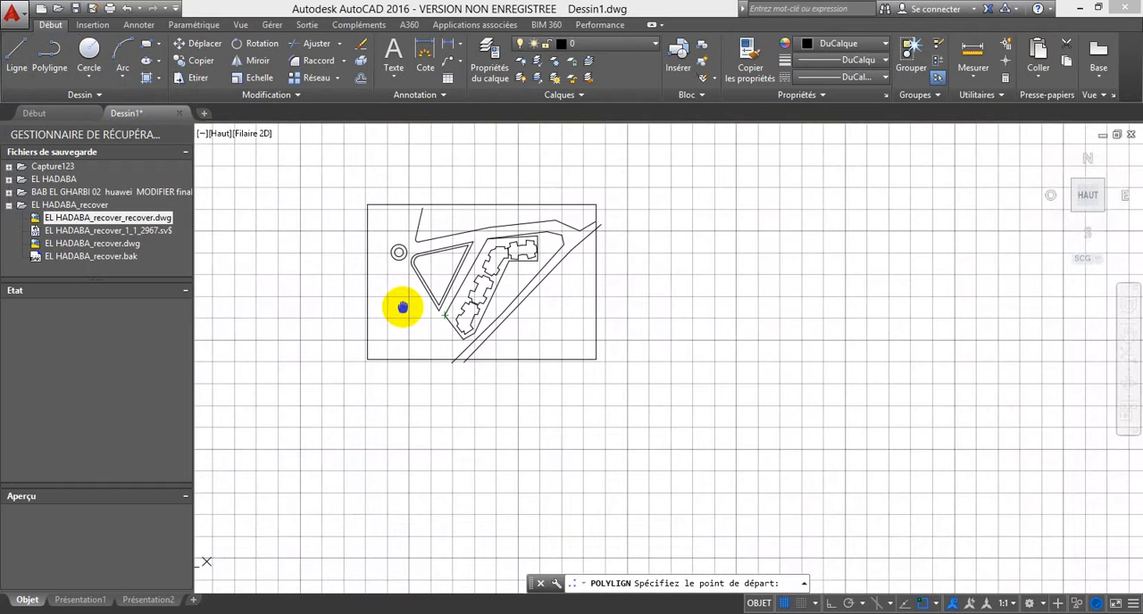
scroll(397, 299, up, 4)
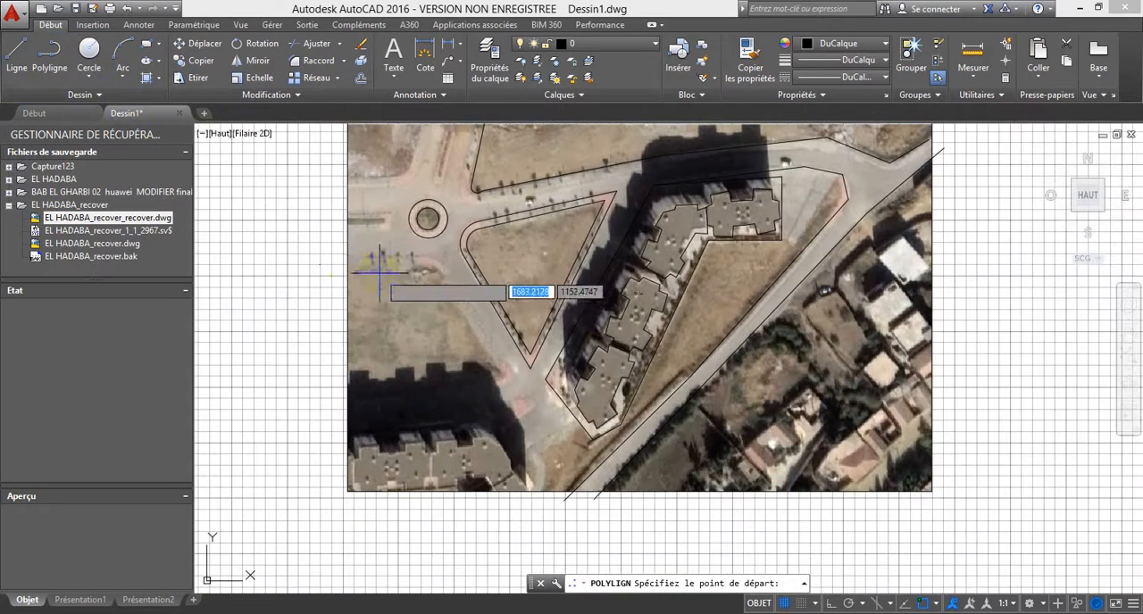
click(332, 268)
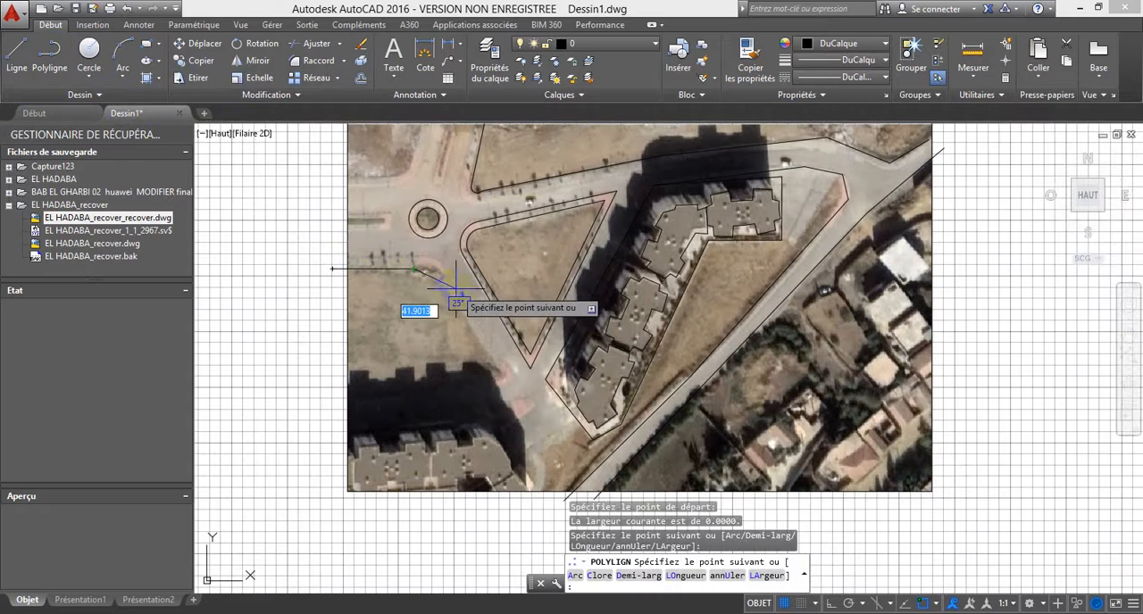
click(456, 288)
click(482, 393)
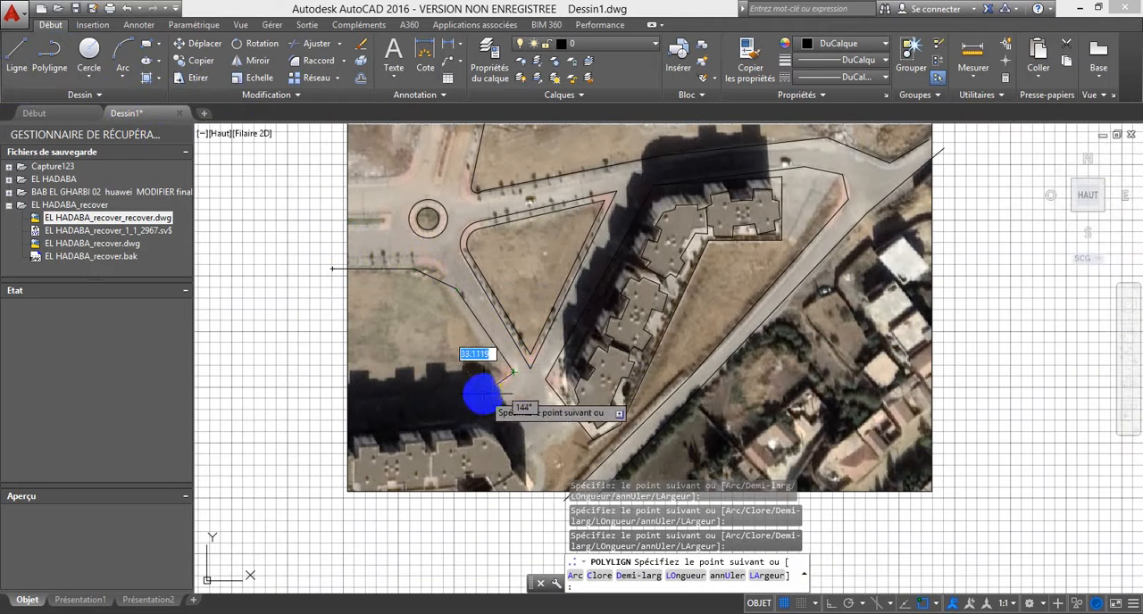
click(288, 403)
key(Escape)
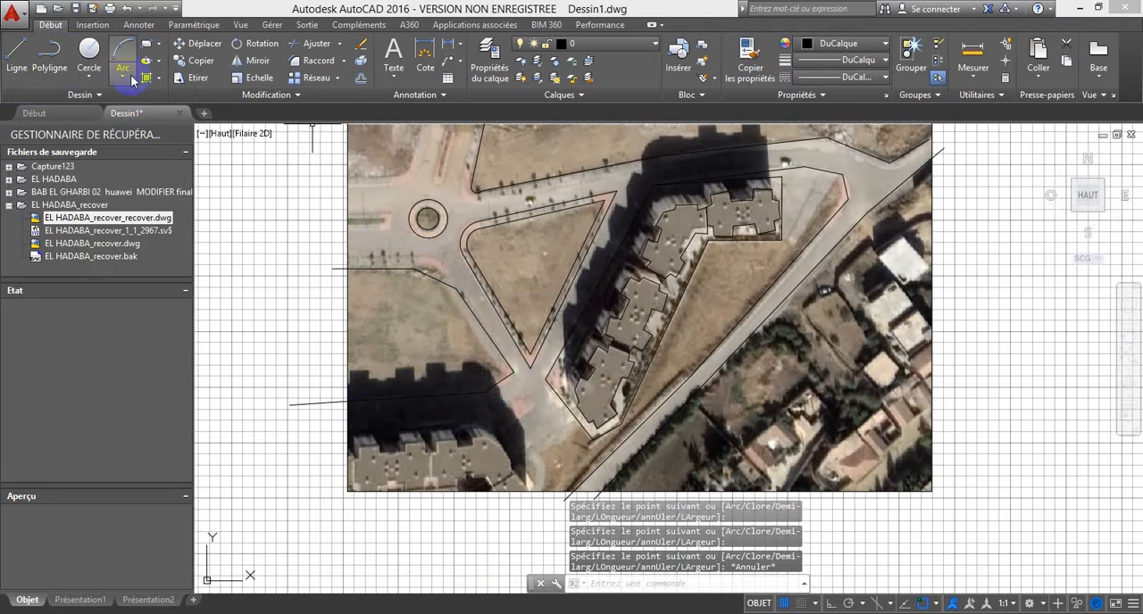
Step: Trace the southern side of the south-western street with a polyline from beyond the western image edge around the red pavement tip
click(53, 64)
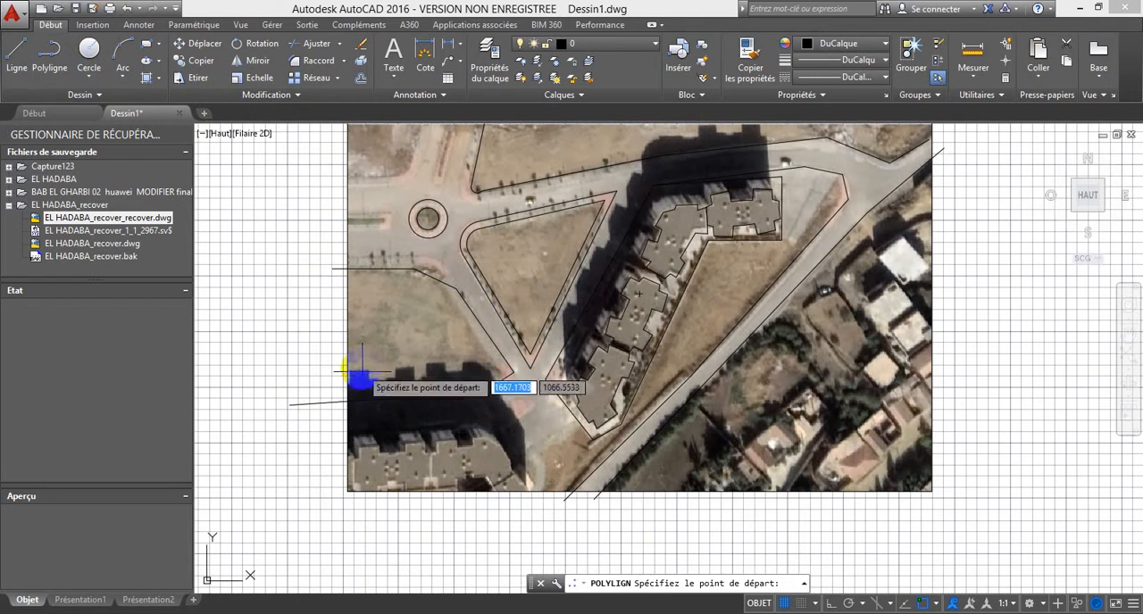
click(332, 433)
click(482, 418)
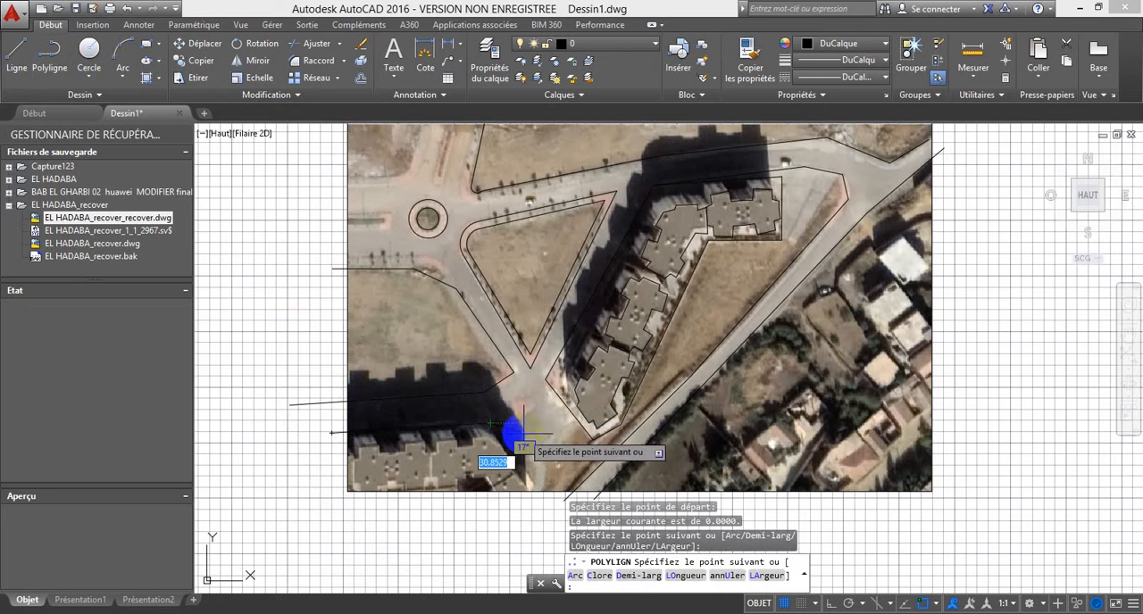
click(526, 399)
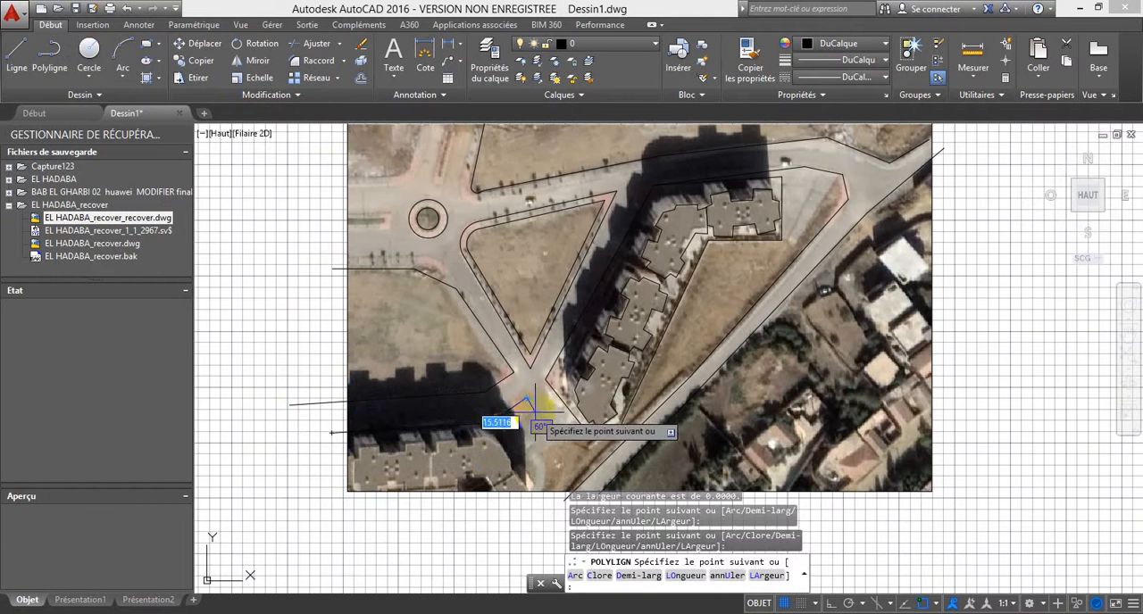
click(535, 409)
click(502, 434)
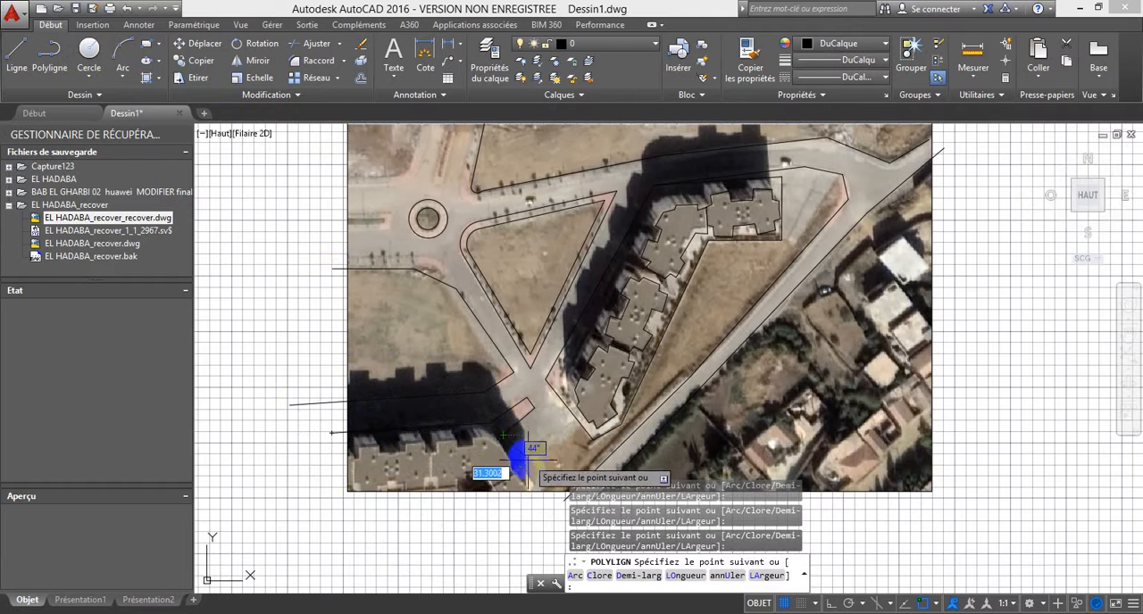
Step: Continue the polyline past the image's southern edge, back up the narrow lane's eastern side and over to the plot boundary of the blocks
scroll(528, 471, up, 5)
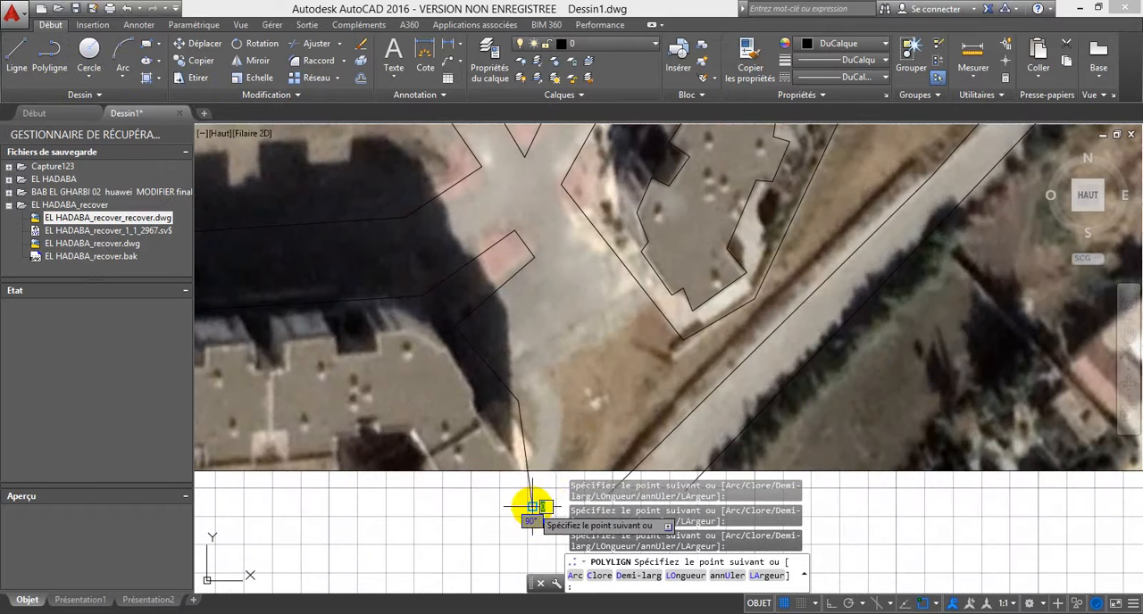
click(551, 504)
click(563, 406)
click(546, 373)
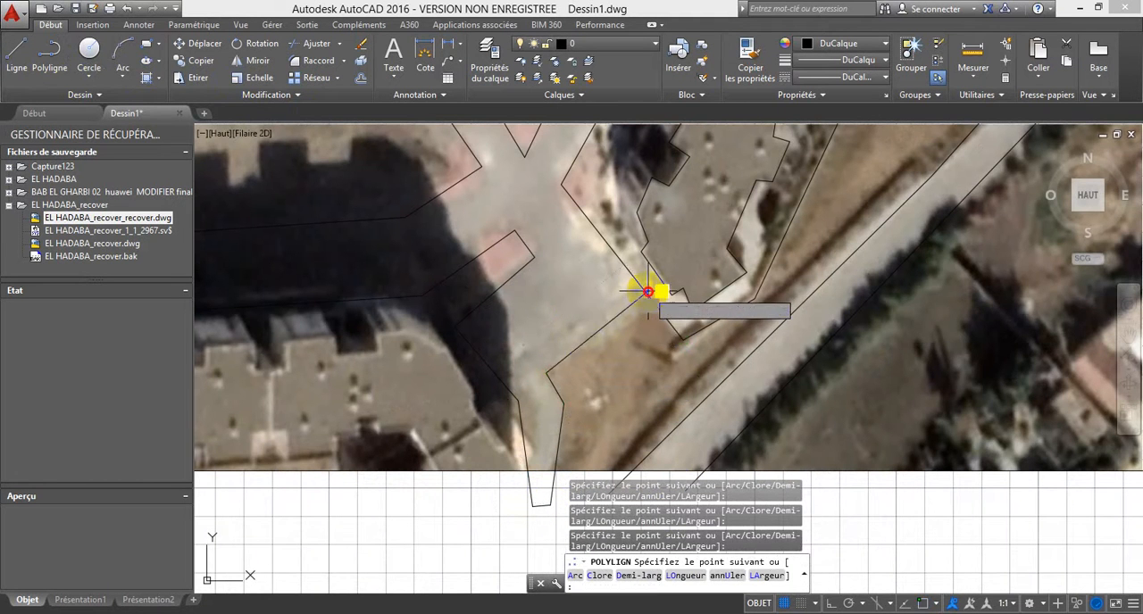
key(F3)
key(Escape)
Step: End the lane polyline and trim the narrow lane's and diagonal road's edges back to the image's southern border
scroll(587, 326, down, 3)
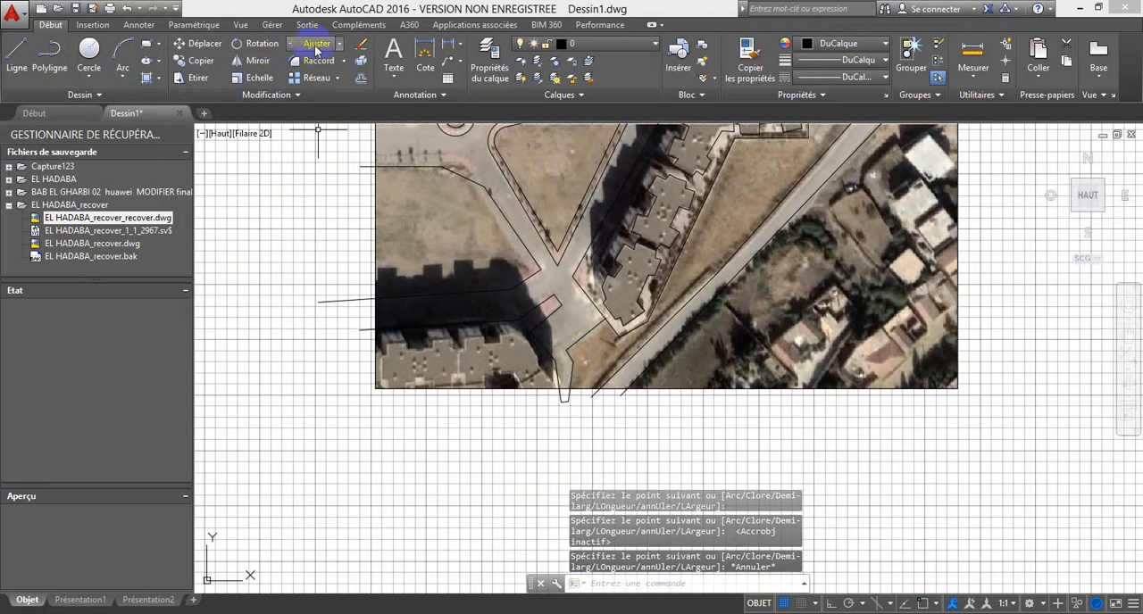
click(566, 413)
click(648, 440)
click(492, 334)
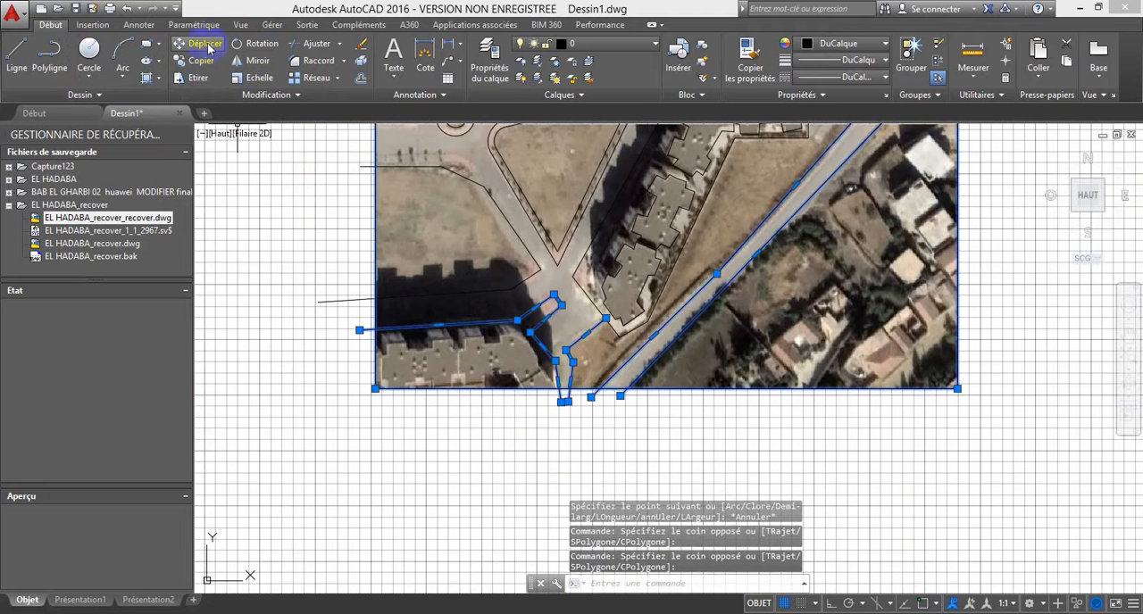
click(313, 43)
scroll(571, 406, up, 4)
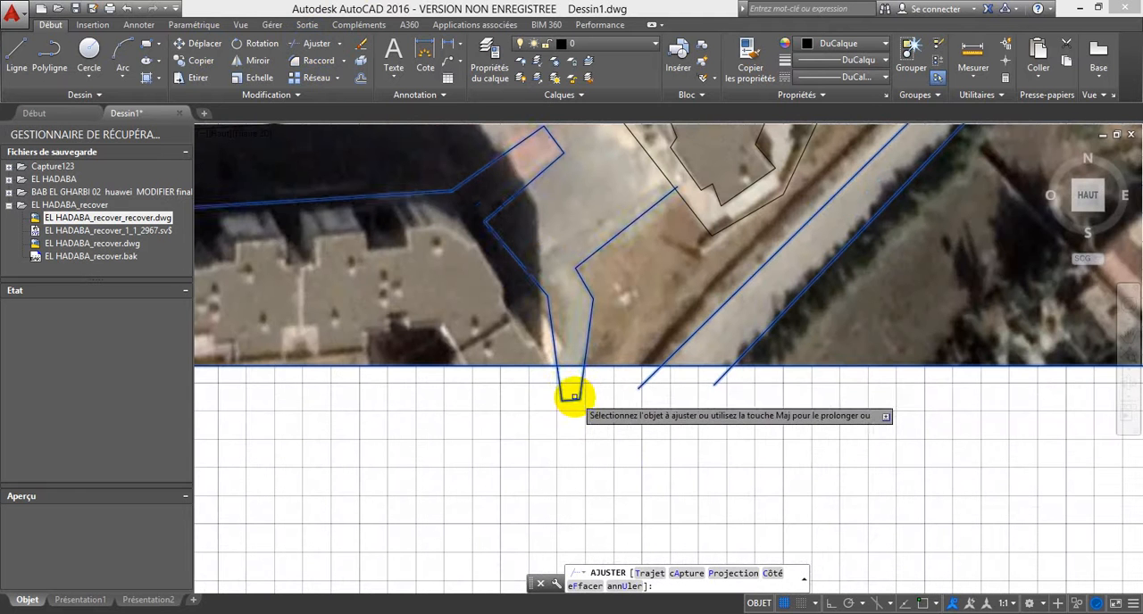
click(570, 399)
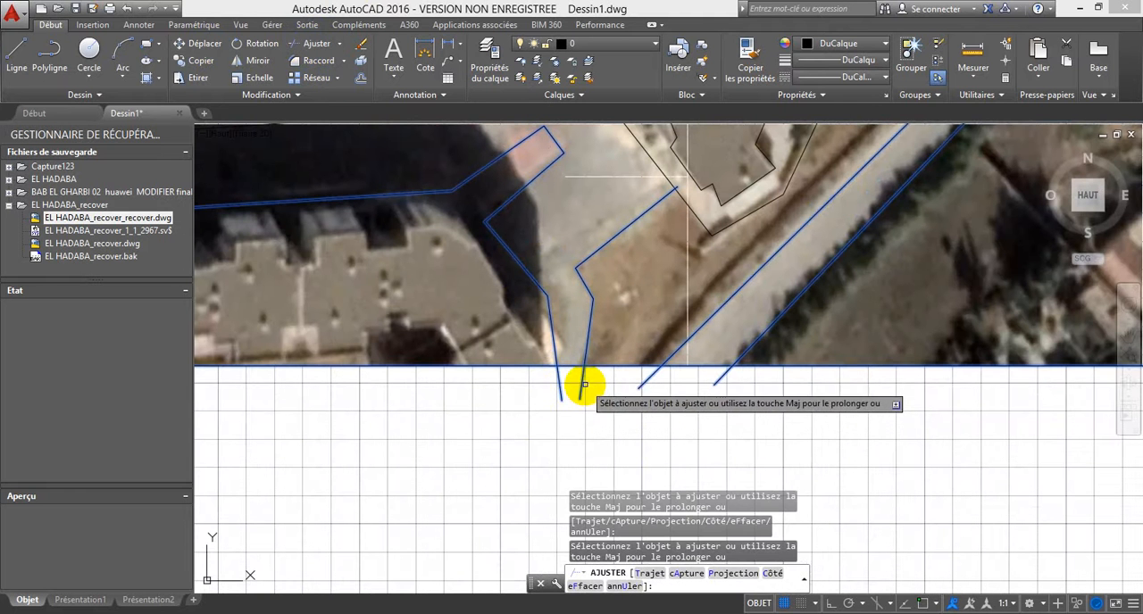
click(736, 403)
click(538, 373)
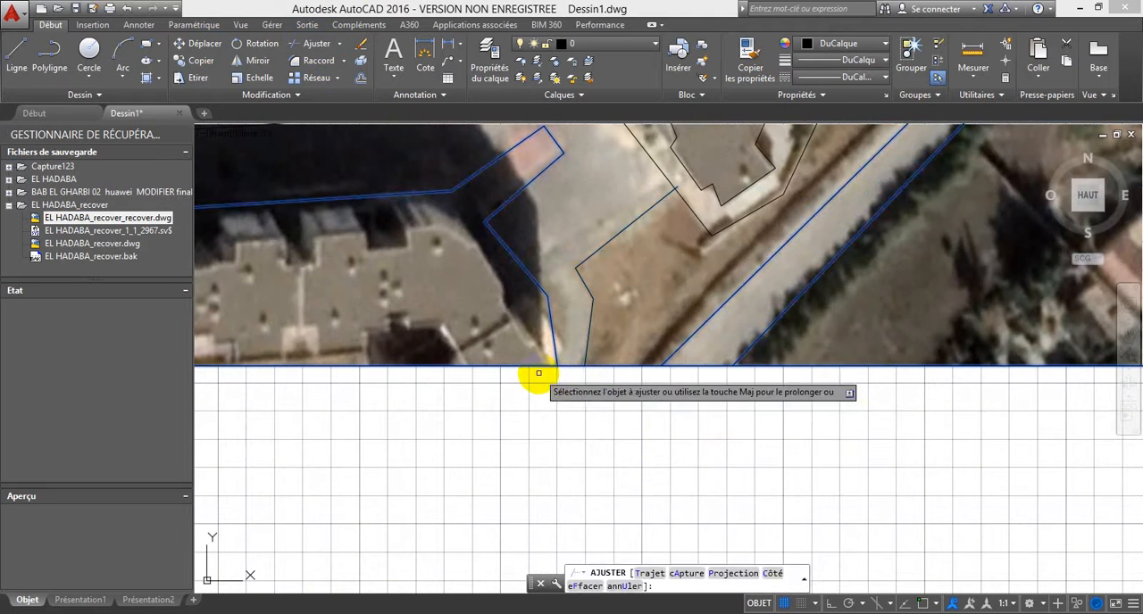
key(Escape)
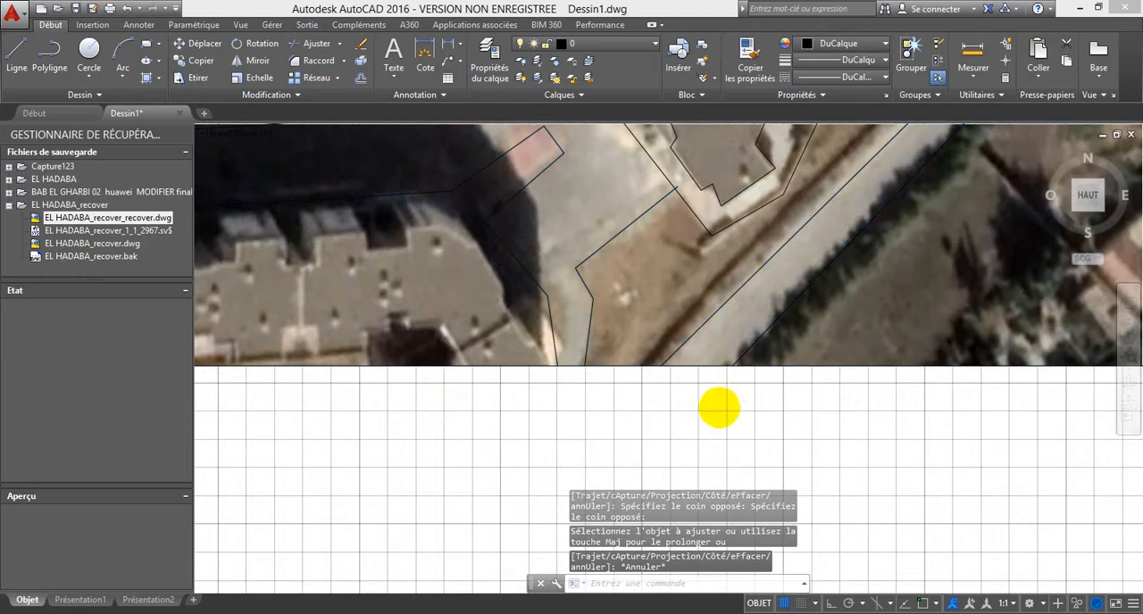
Step: Turn off the display of the attached satellite image, leaving its frame and the traced linework
scroll(718, 408, down, 5)
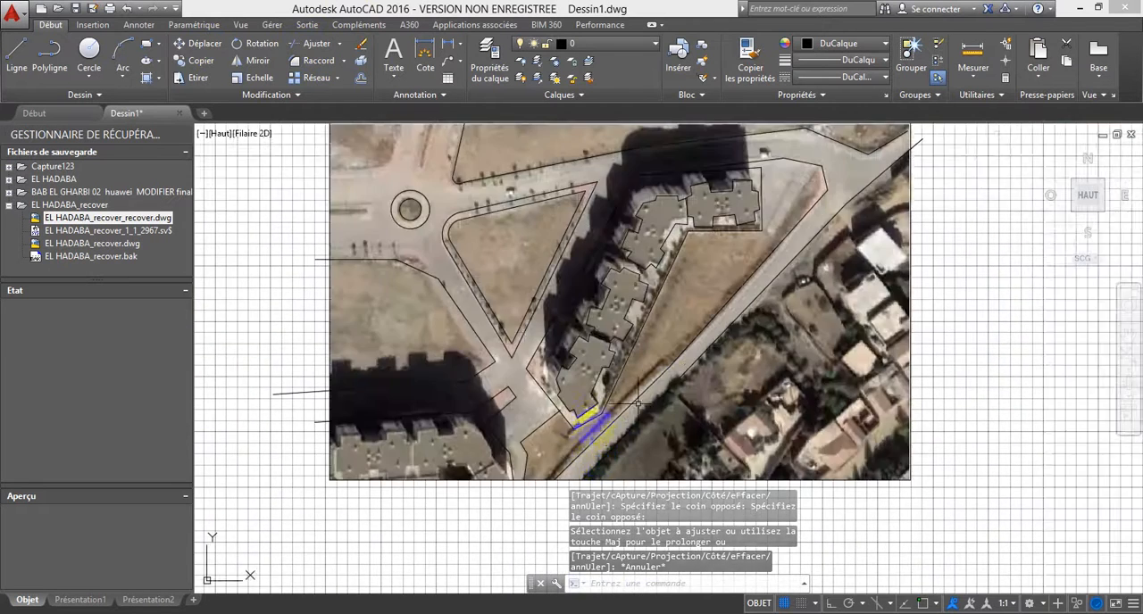
scroll(637, 403, down, 2)
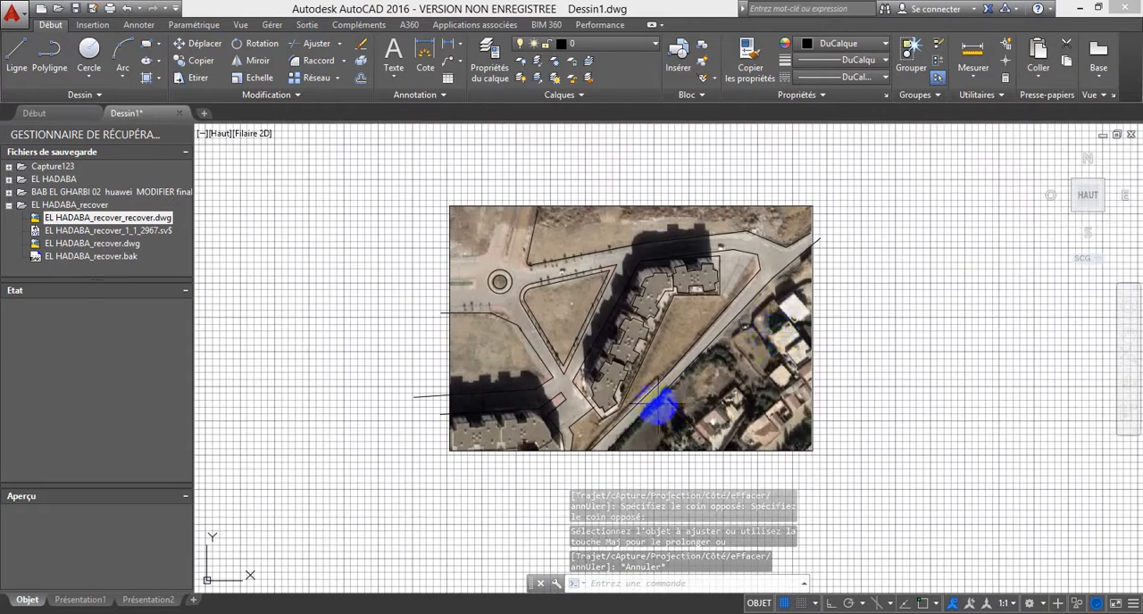
click(810, 310)
click(808, 313)
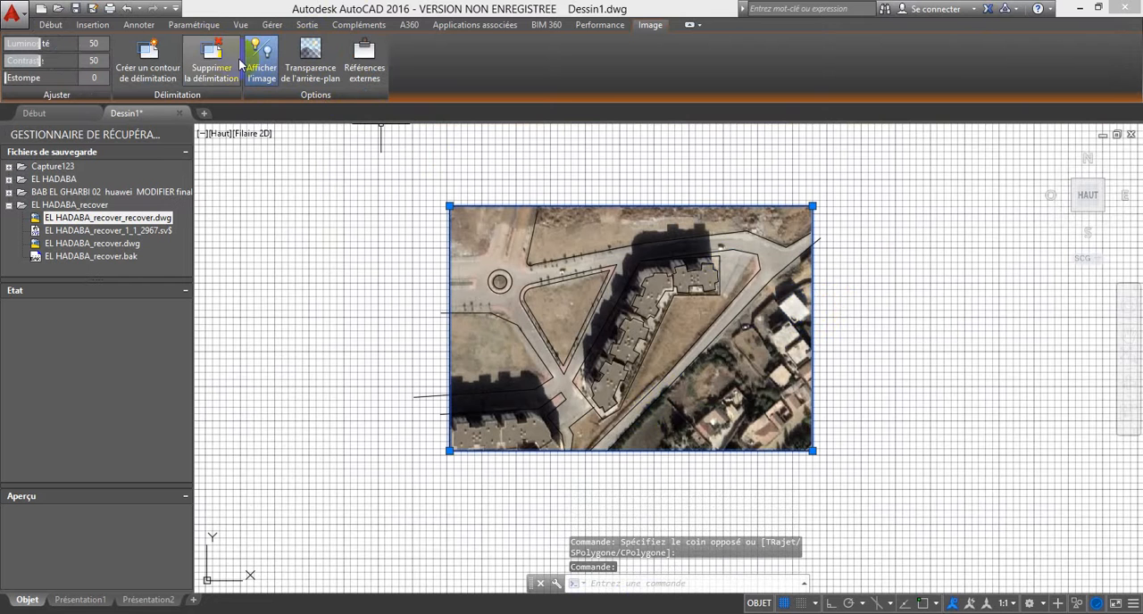
click(258, 64)
key(Escape)
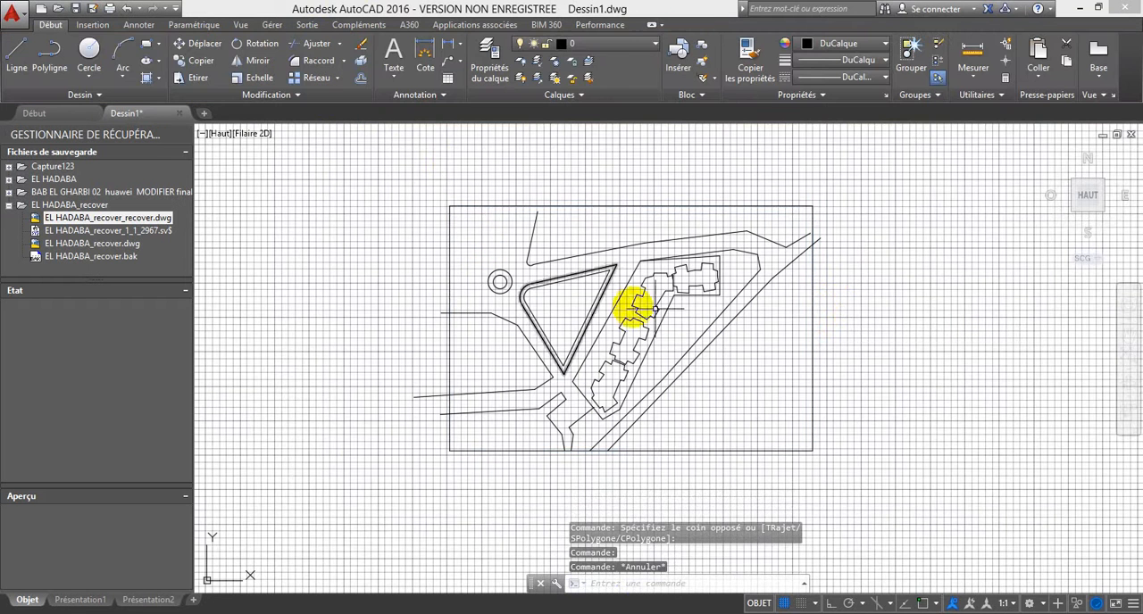
Step: Display the satellite image again and hide it once more
click(812, 374)
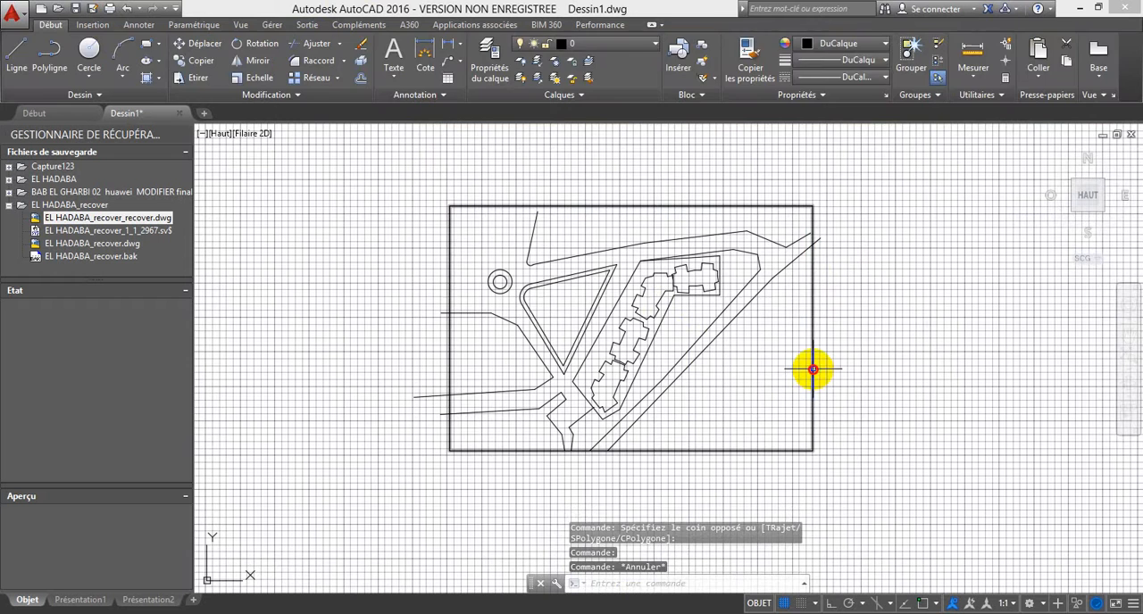
click(264, 69)
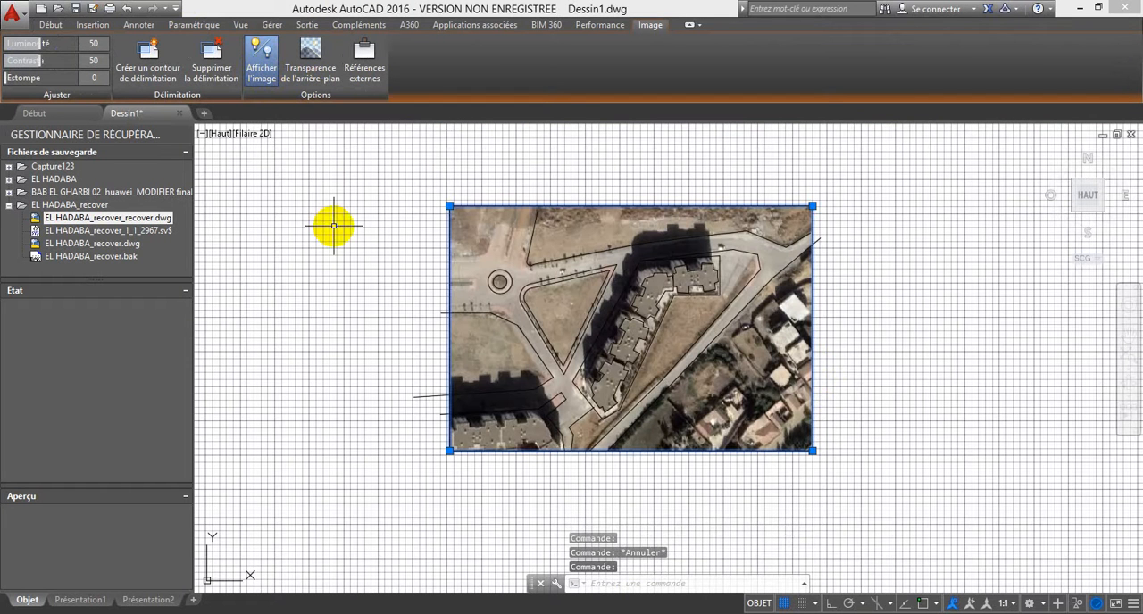
click(265, 67)
key(Escape)
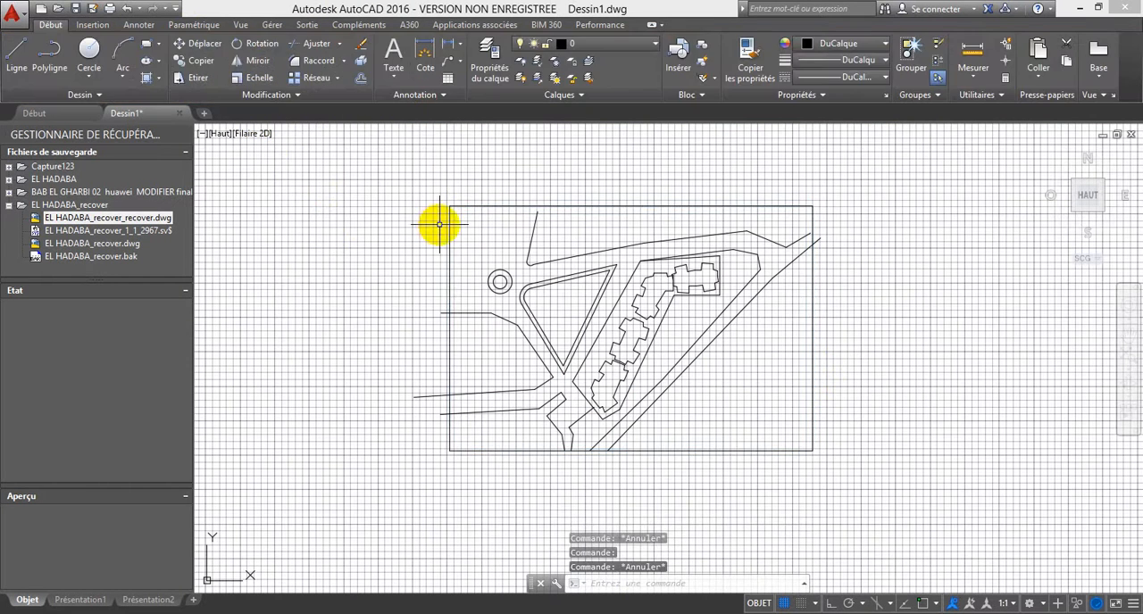
Step: Turn off the drawing grid behind the traced plan
click(786, 605)
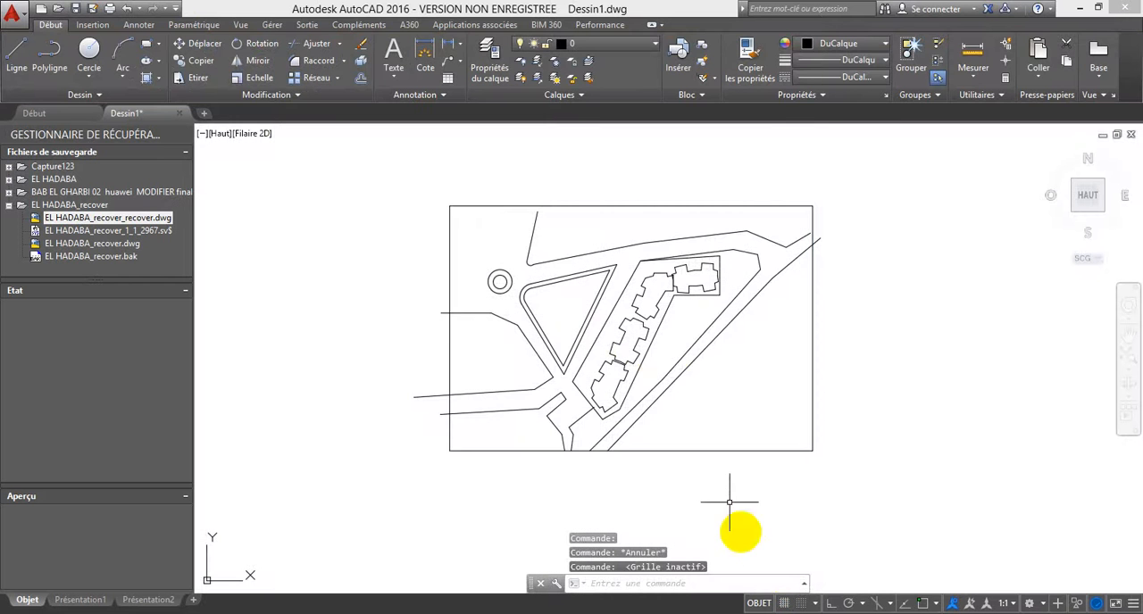
middle_drag(684, 357, 584, 324)
scroll(596, 291, up, 2)
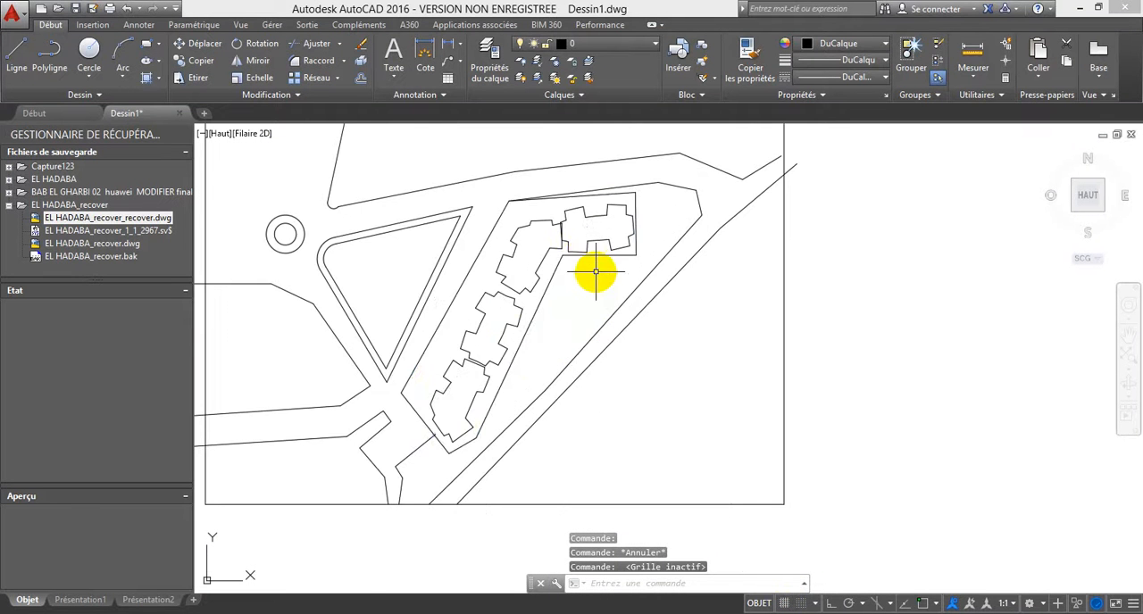
click(596, 256)
scroll(616, 257, up, 4)
click(622, 258)
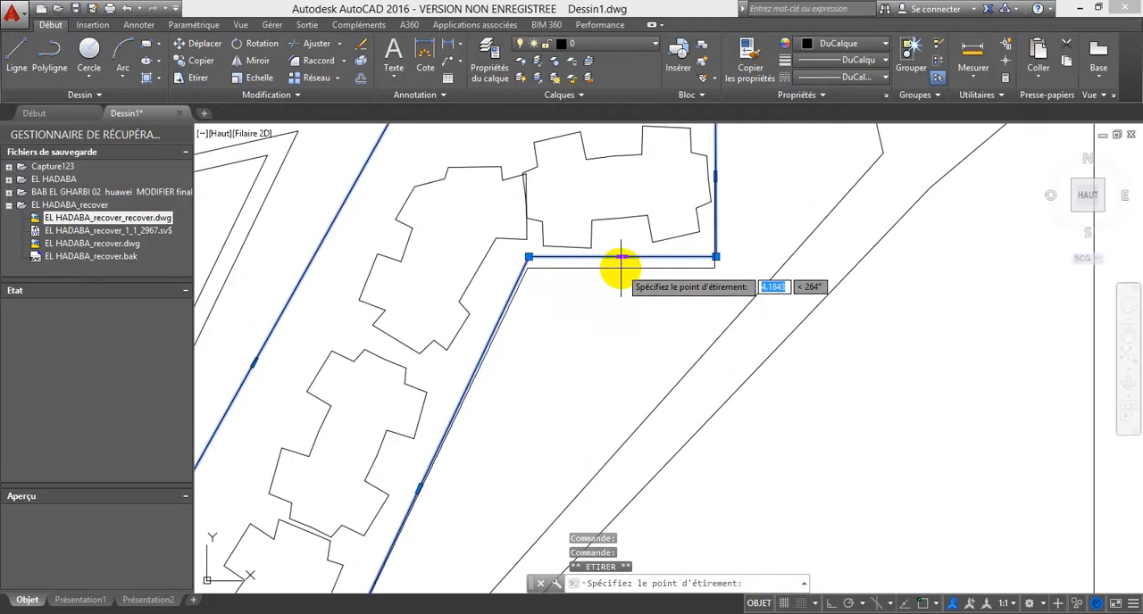
key(Escape)
scroll(564, 272, down, 3)
scroll(565, 273, down, 5)
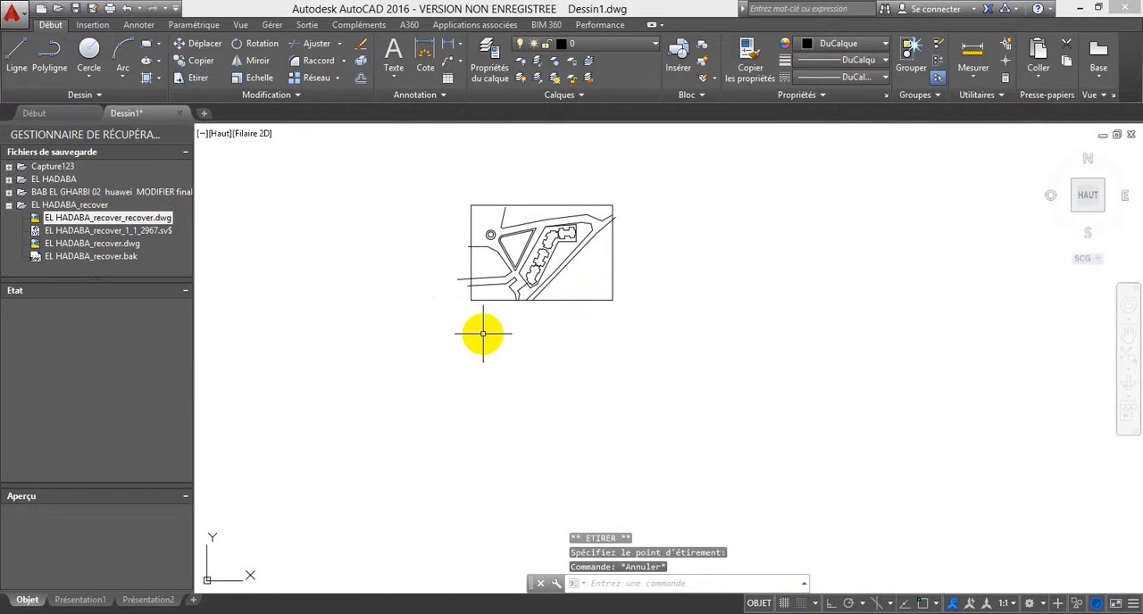
click(675, 72)
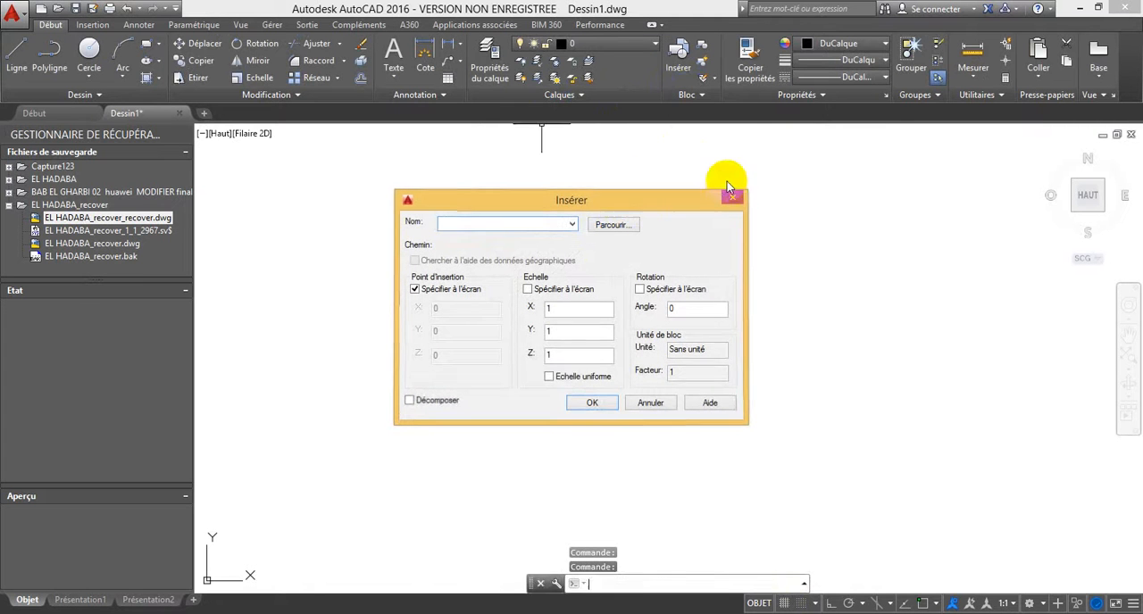
click(731, 198)
click(695, 95)
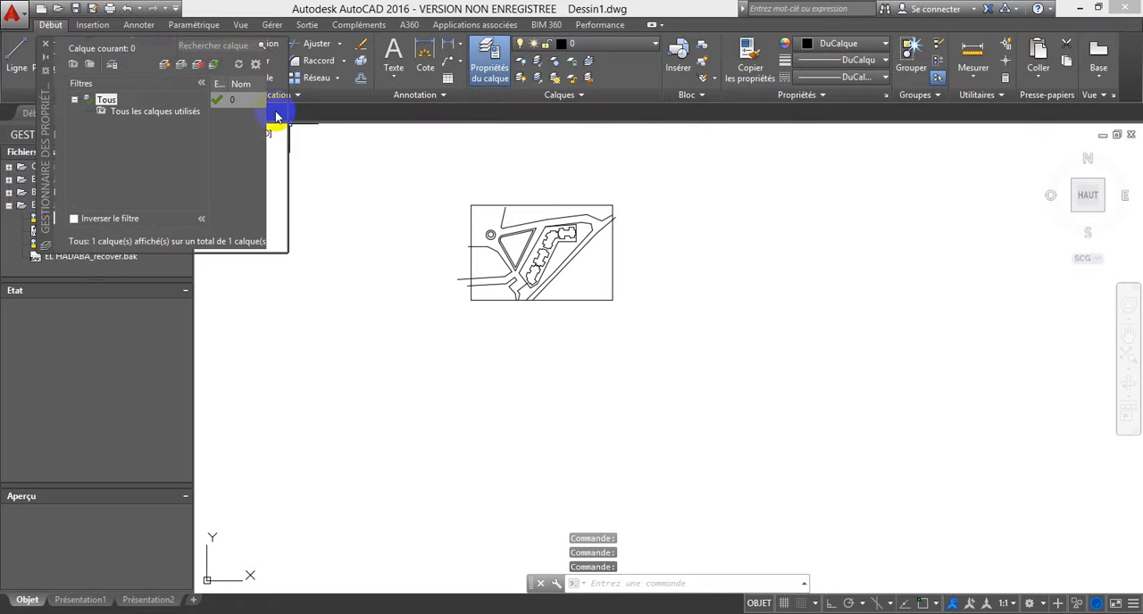
Step: Enlarge the layer manager and create two new layers named PLAN DE M and ODN
drag(286, 253, 669, 324)
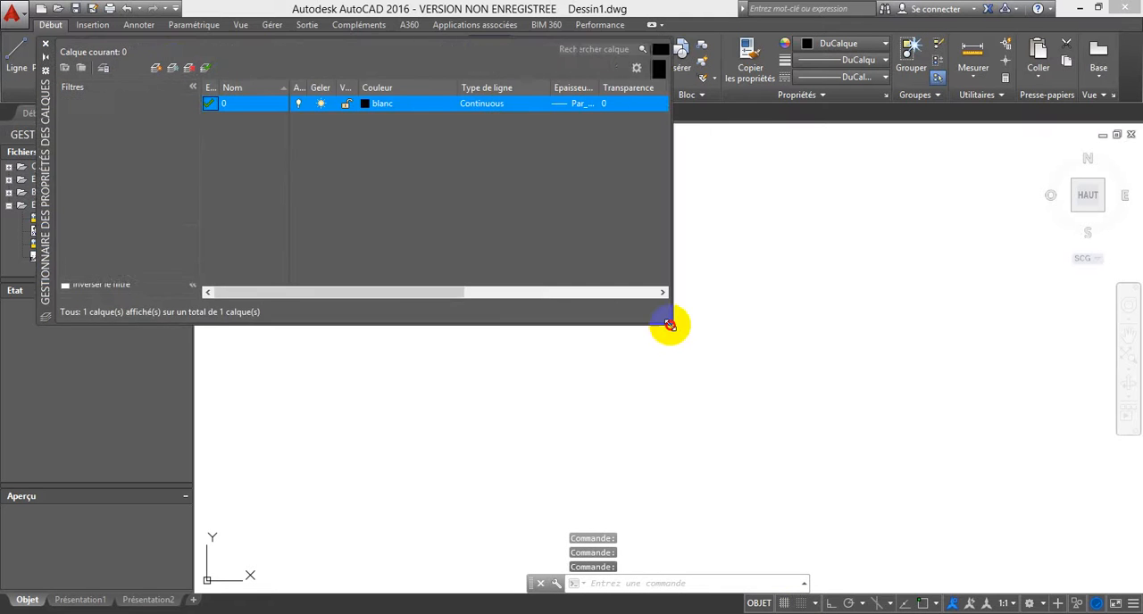
click(173, 68)
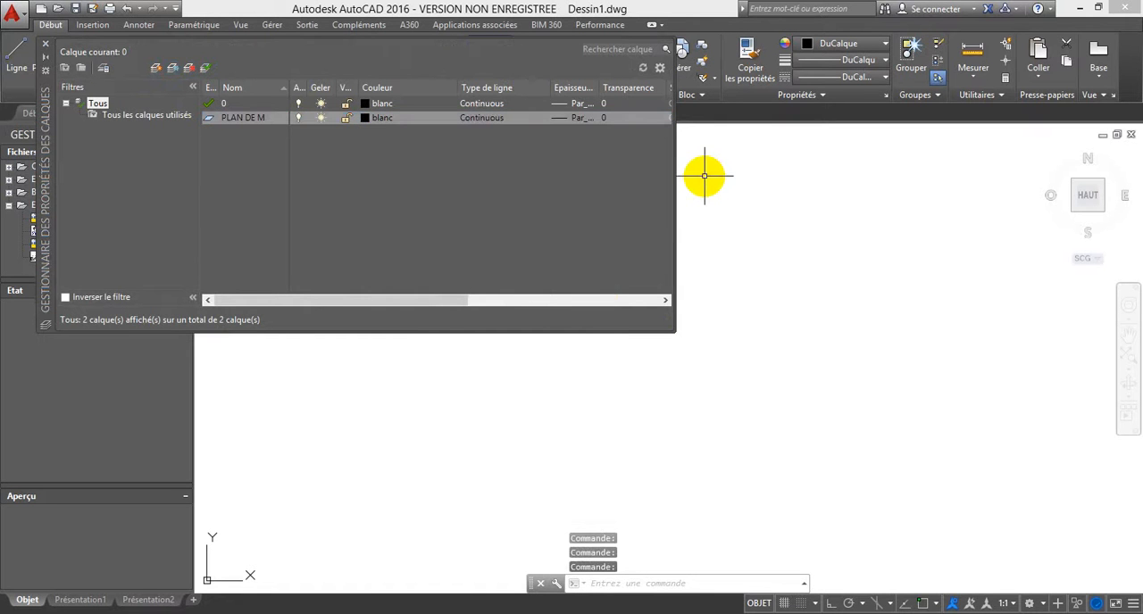
click(172, 69)
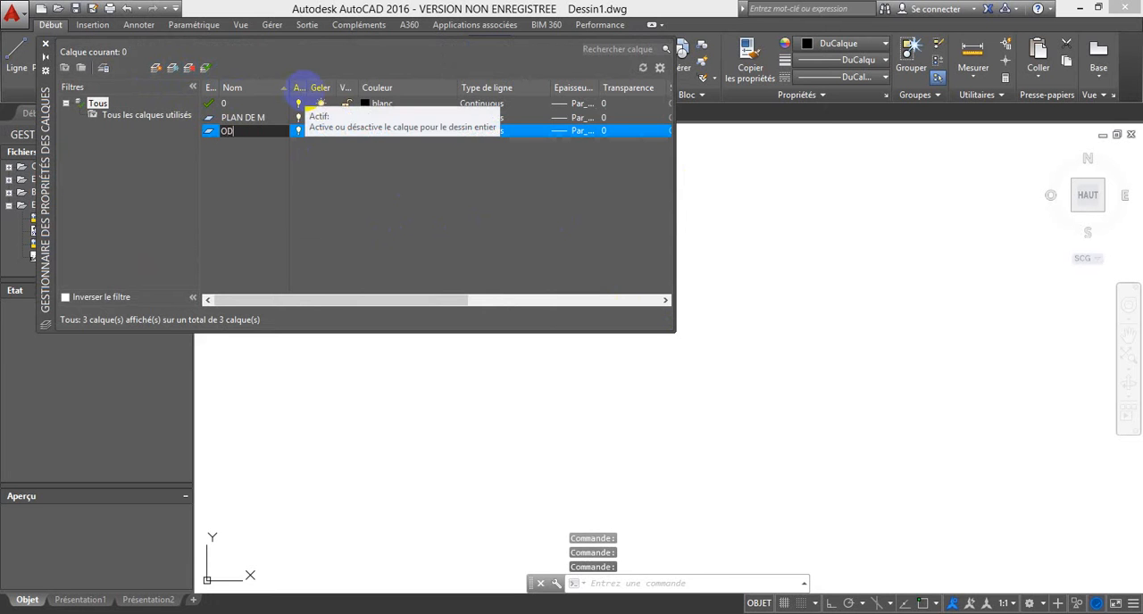
key(Return)
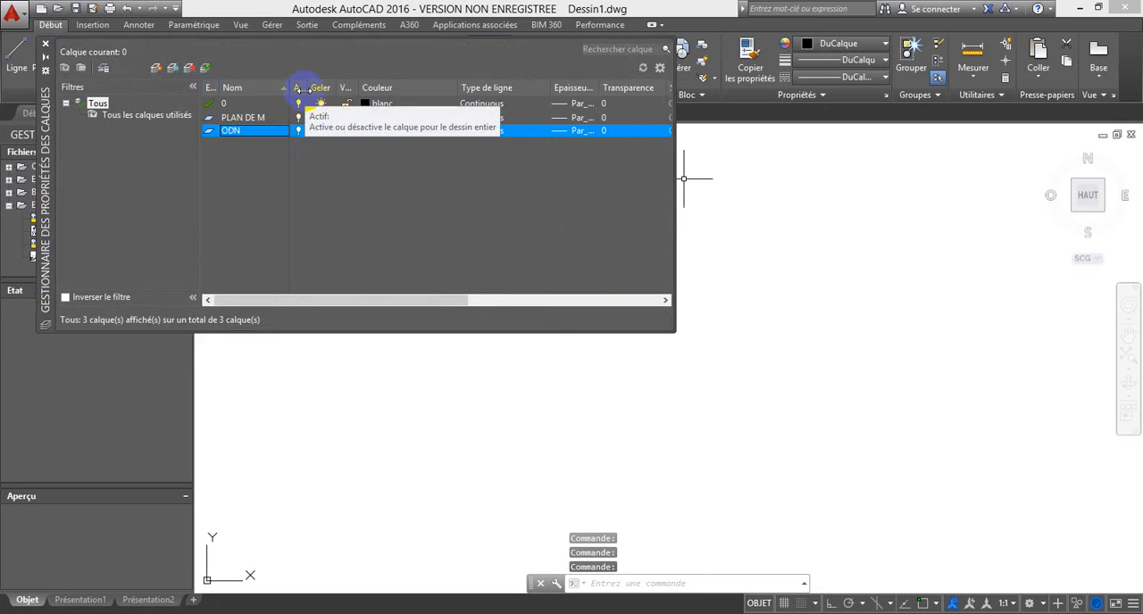
Step: Set the ODN layer's colour to blue
click(380, 132)
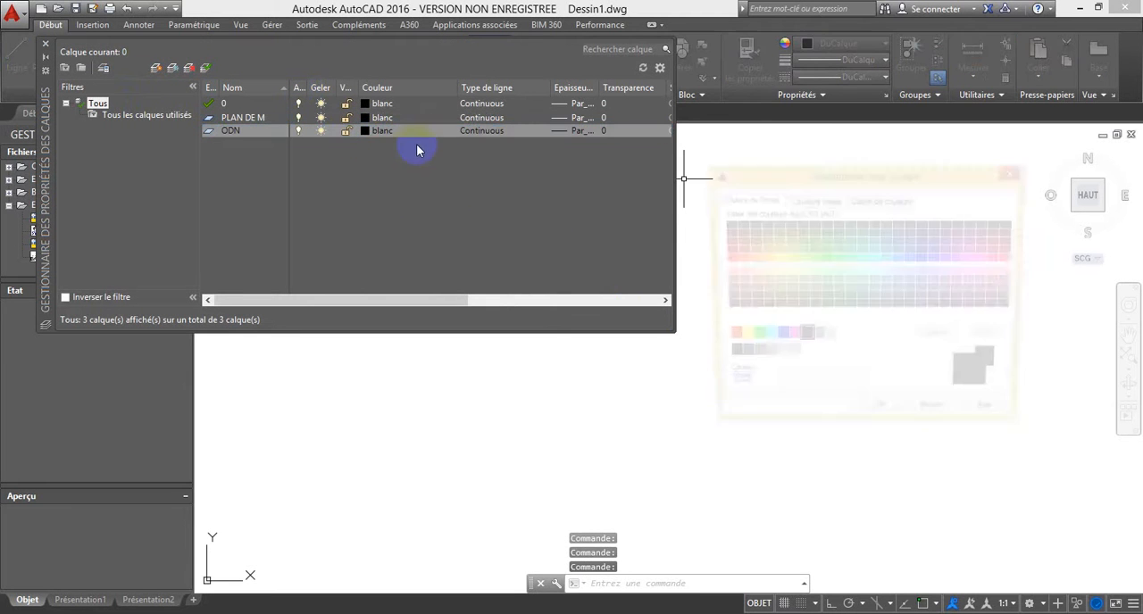
click(775, 338)
click(876, 425)
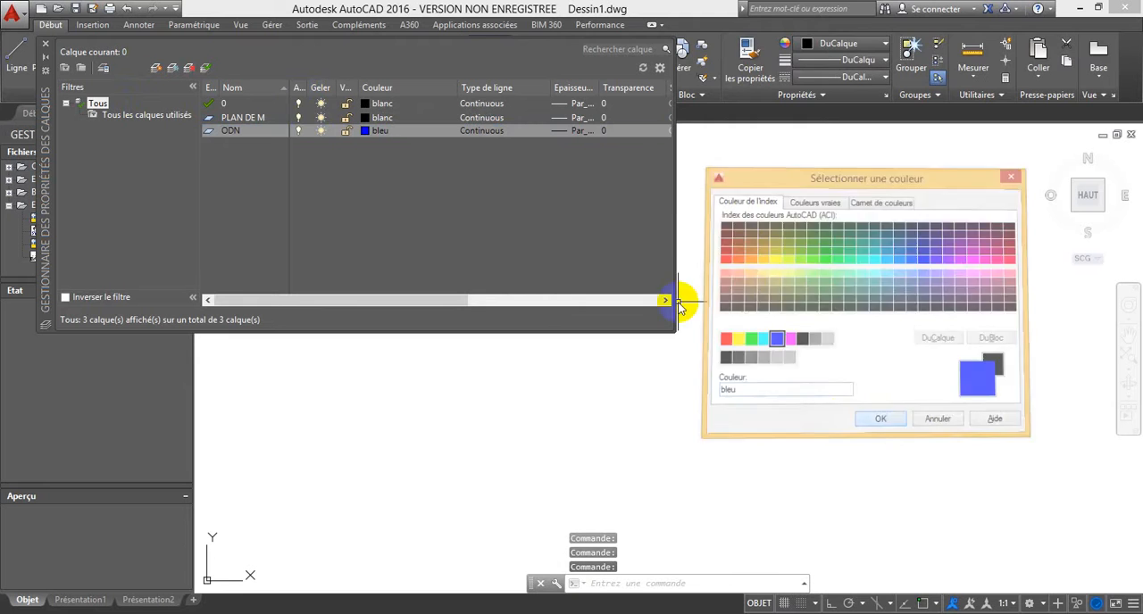
Step: Load the ACAD_ISO03W100 linetype and keep Continuous as the ODN layer's linetype
click(495, 134)
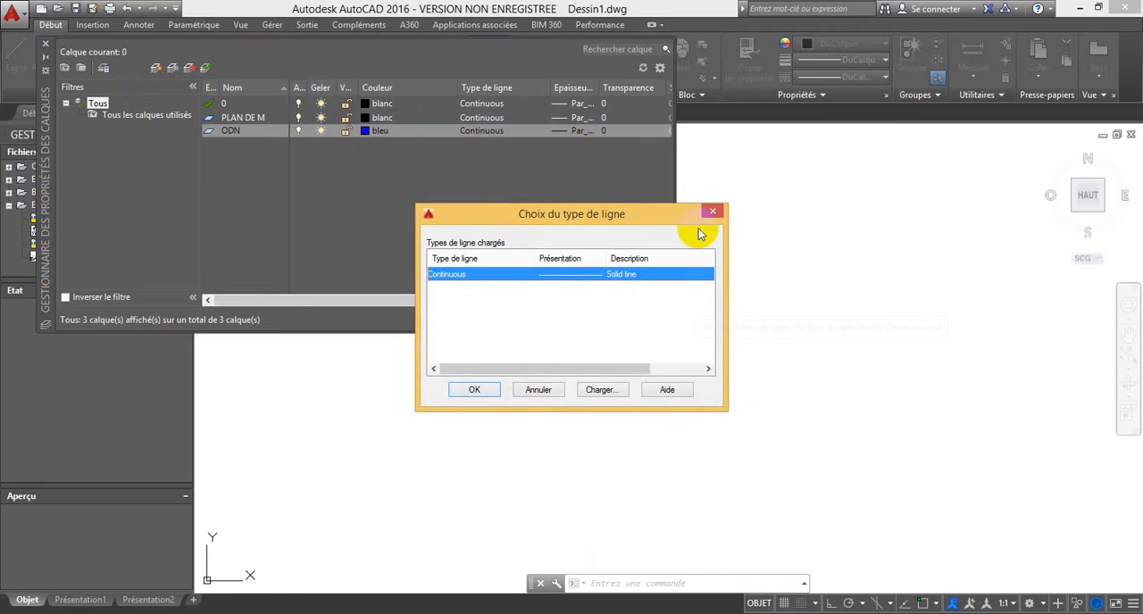
click(601, 390)
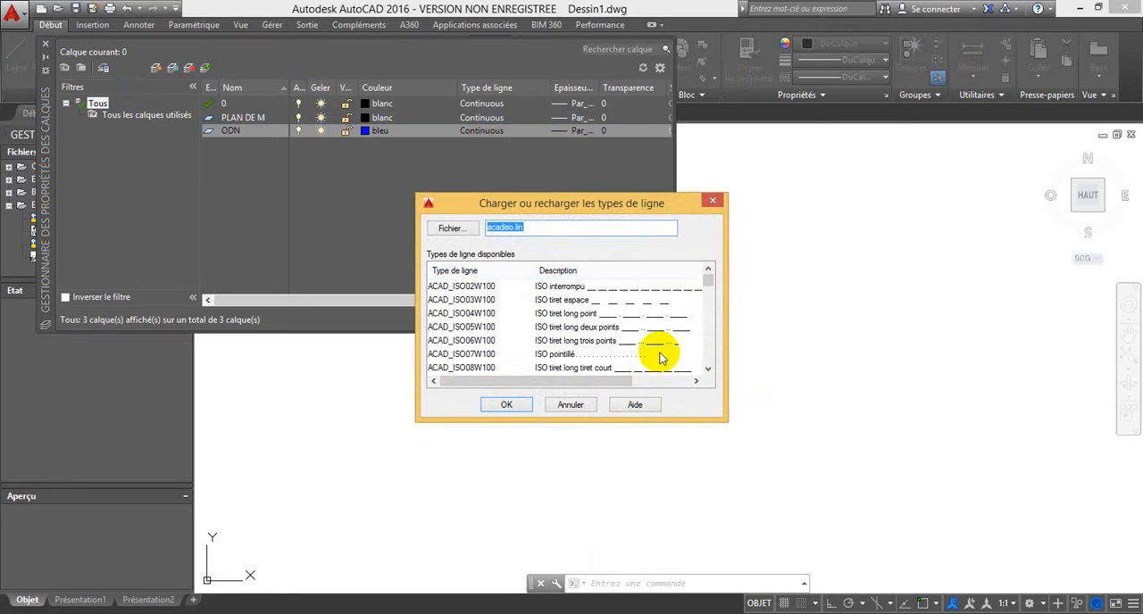
click(581, 301)
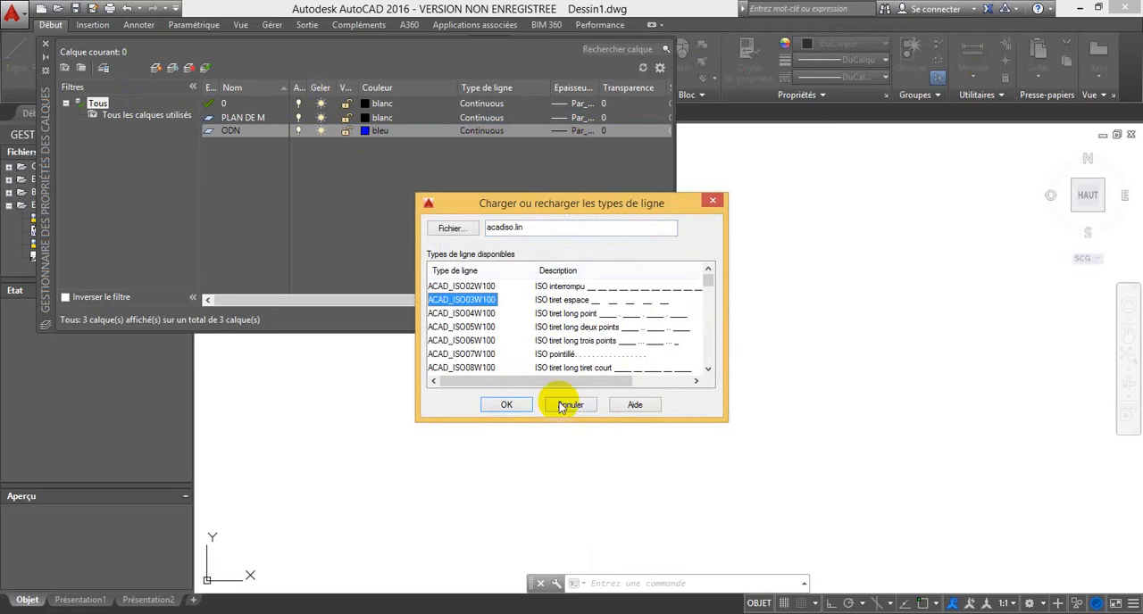
click(501, 406)
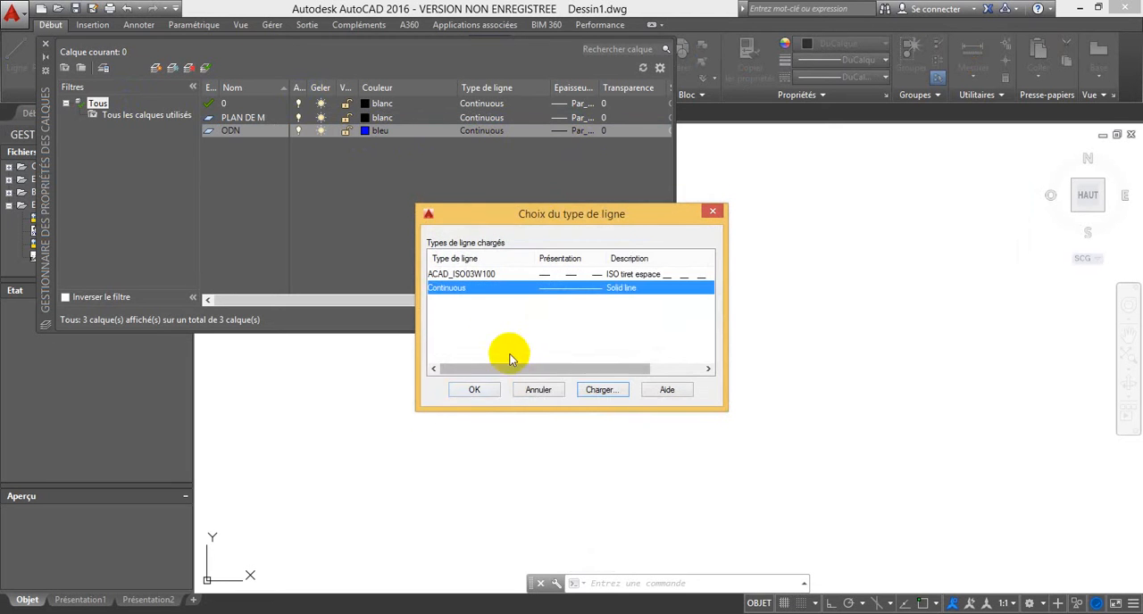
click(476, 389)
Step: Set the ODN layer's lineweight to 0.30 mm
click(566, 132)
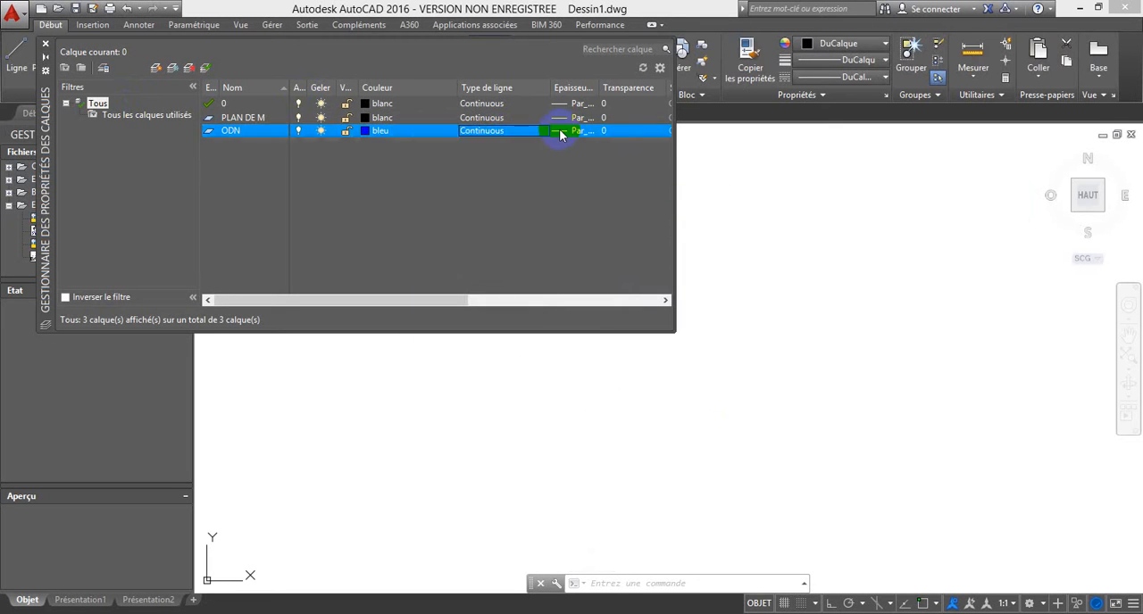
click(545, 332)
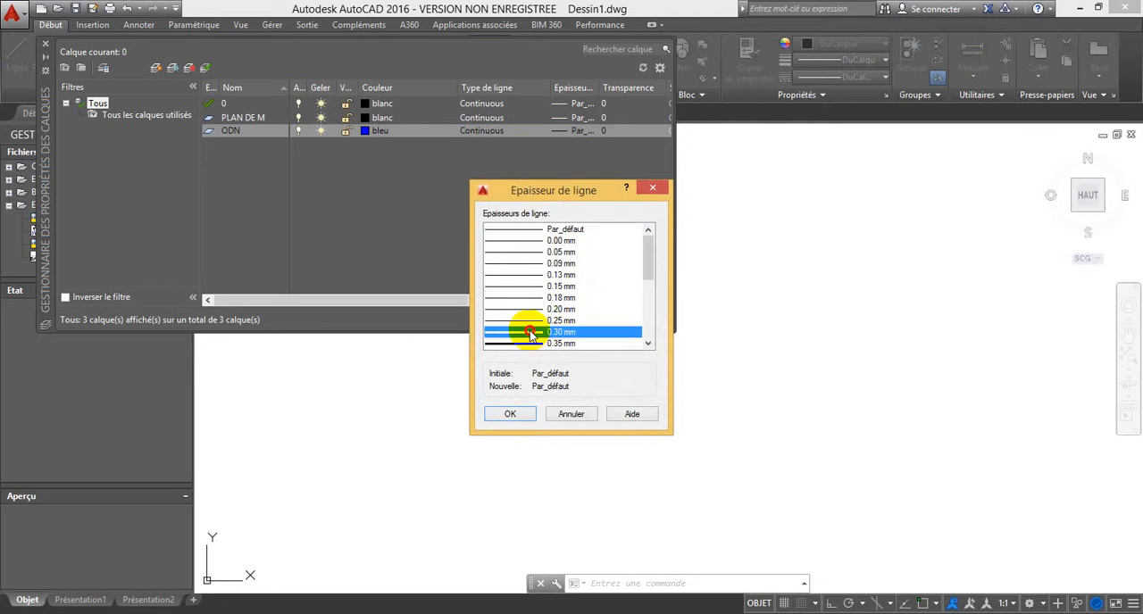
click(510, 413)
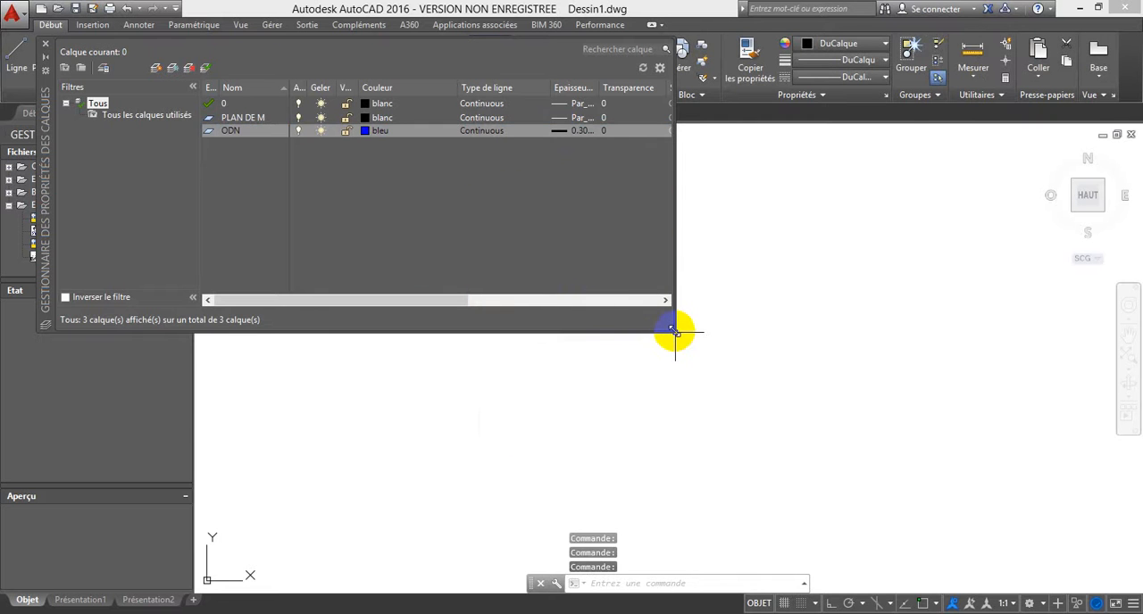
Step: Widen the layer manager to show all columns and create a new layer named CANALISATION
drag(673, 331, 976, 427)
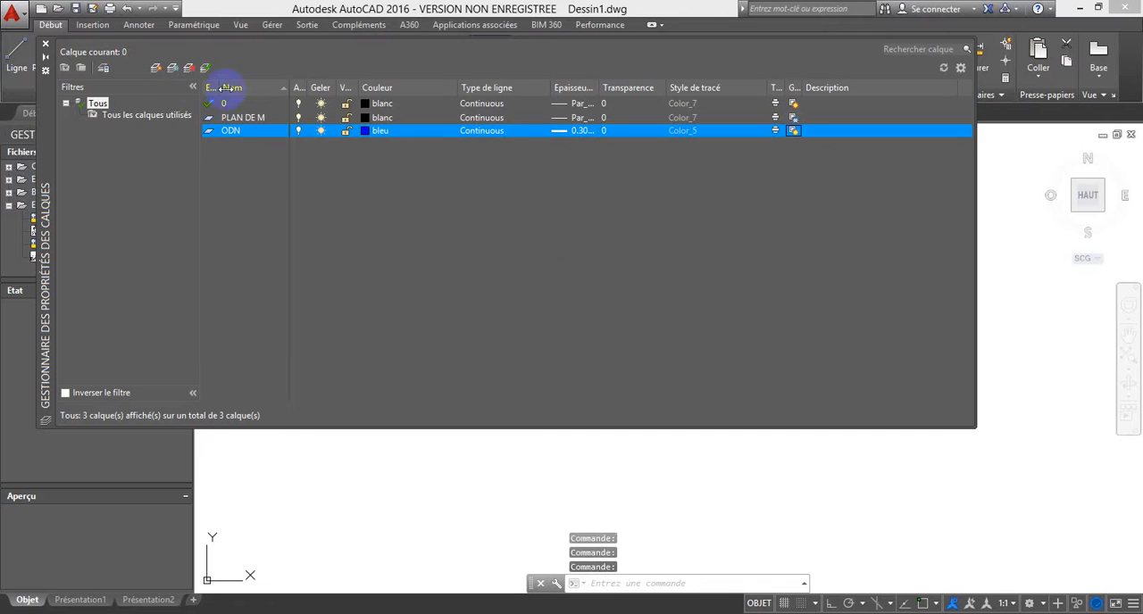
click(174, 69)
text(C)
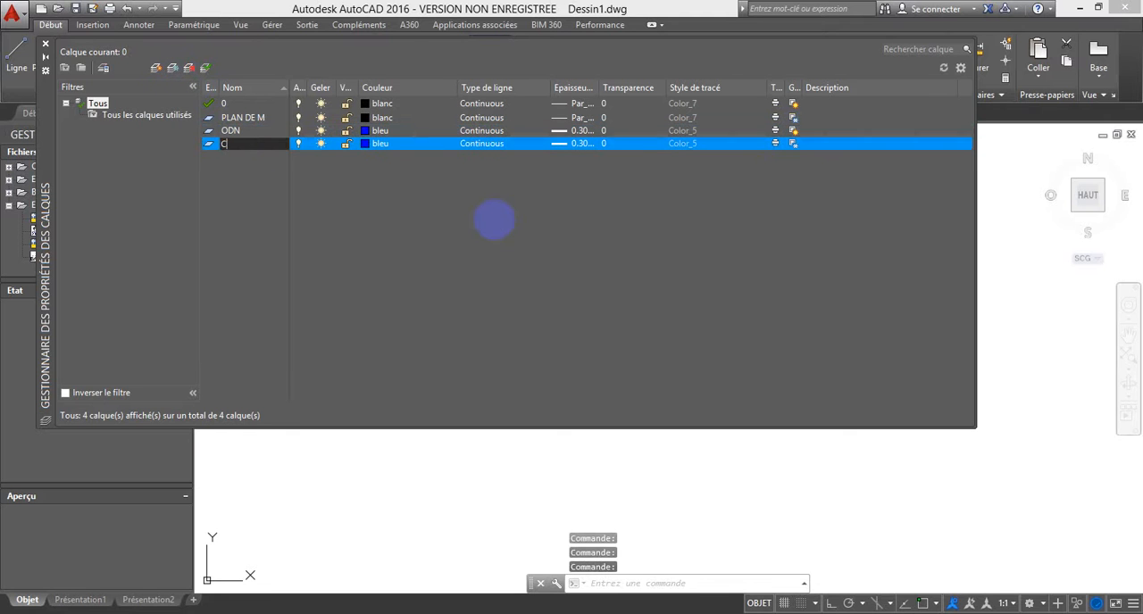
text(ANALISATION)
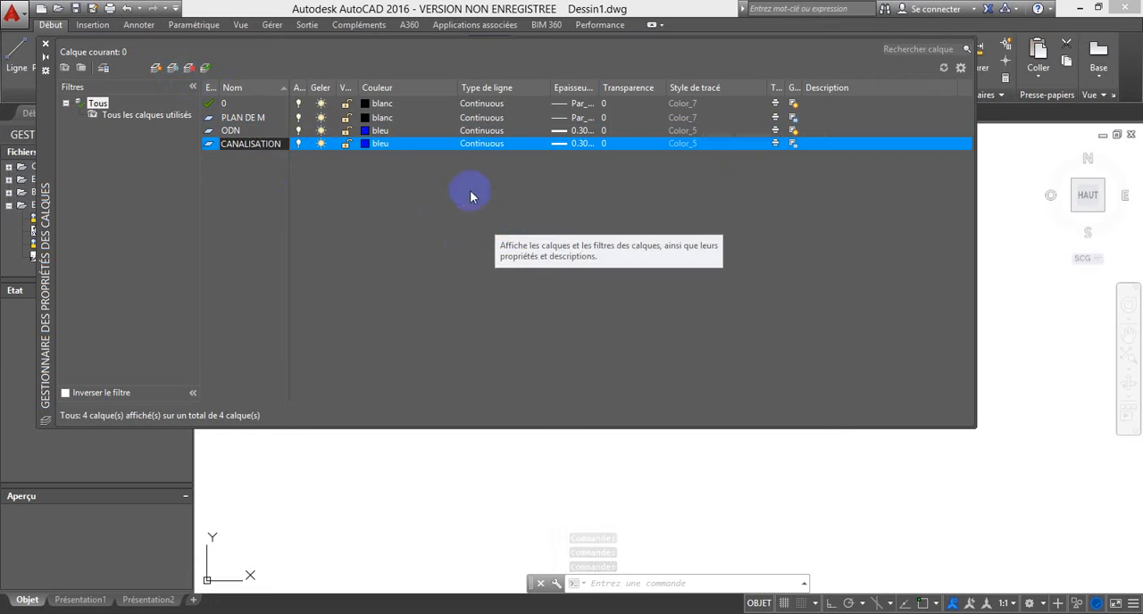
Step: Set the CANALISATION layer's colour to red
click(381, 144)
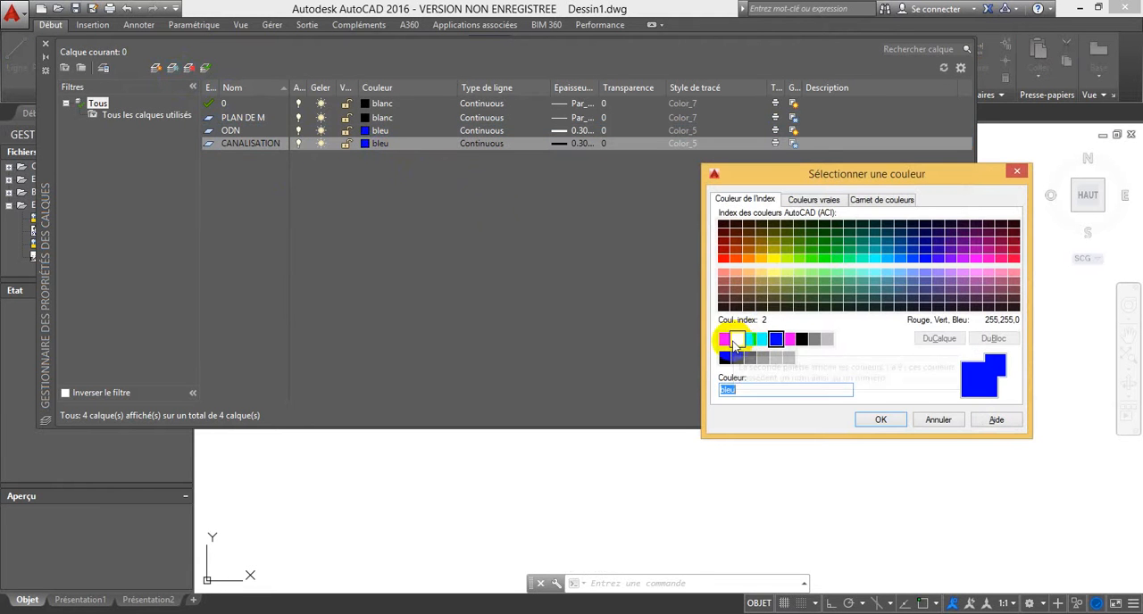
click(724, 339)
click(878, 419)
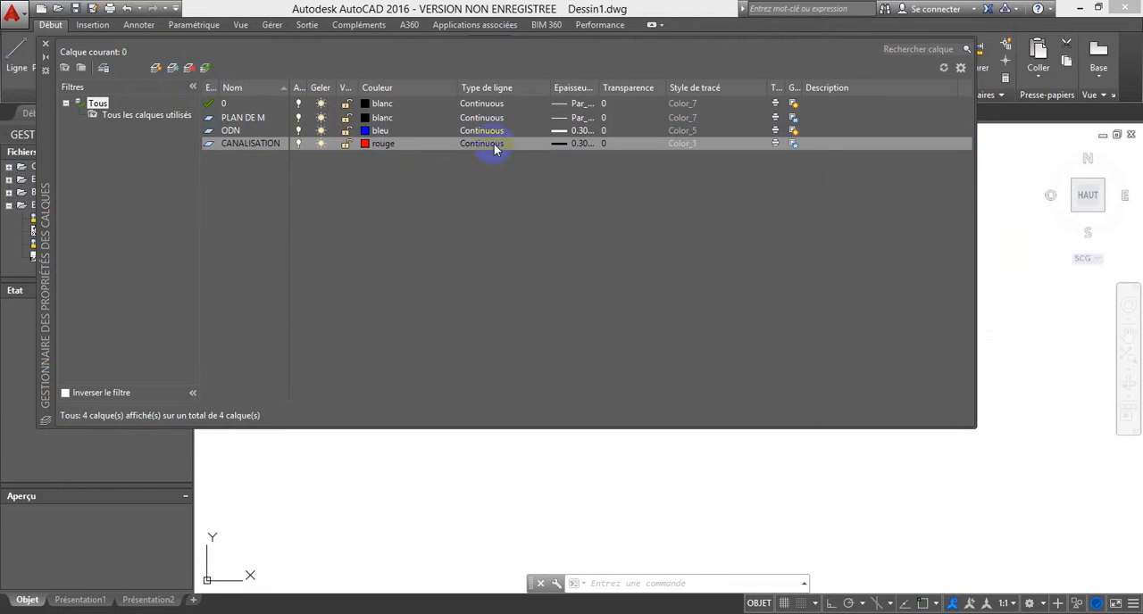
Step: Assign the ACAD_ISO03W100 linetype to the CANALISATION layer
click(495, 149)
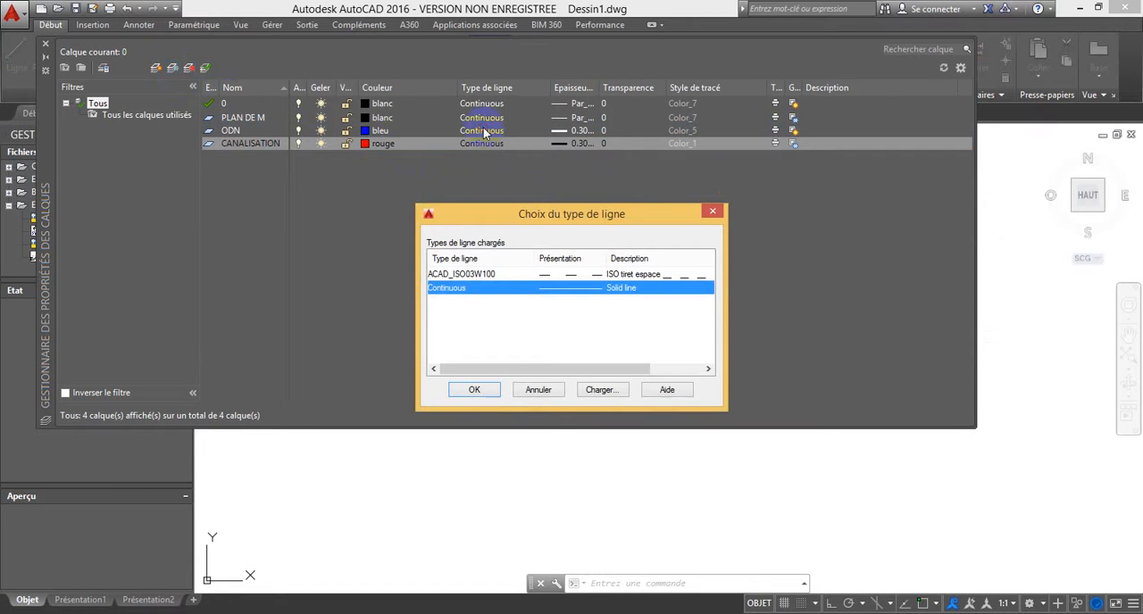
click(576, 274)
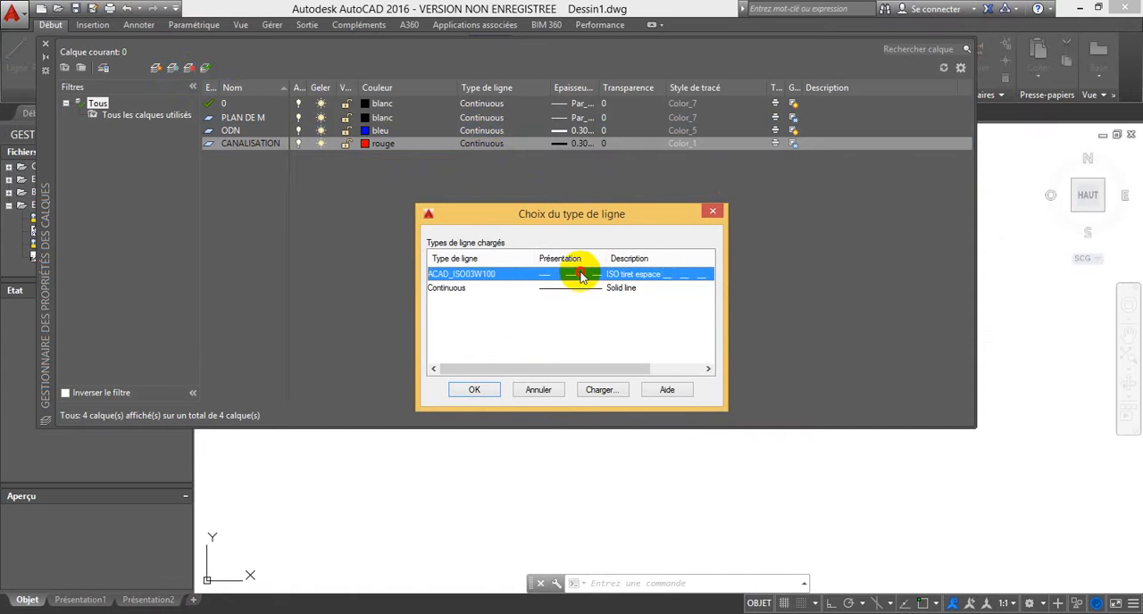
click(474, 391)
Step: Assign the ACAD_ISO03W100 linetype to the ODN layer and close the layer manager
click(484, 131)
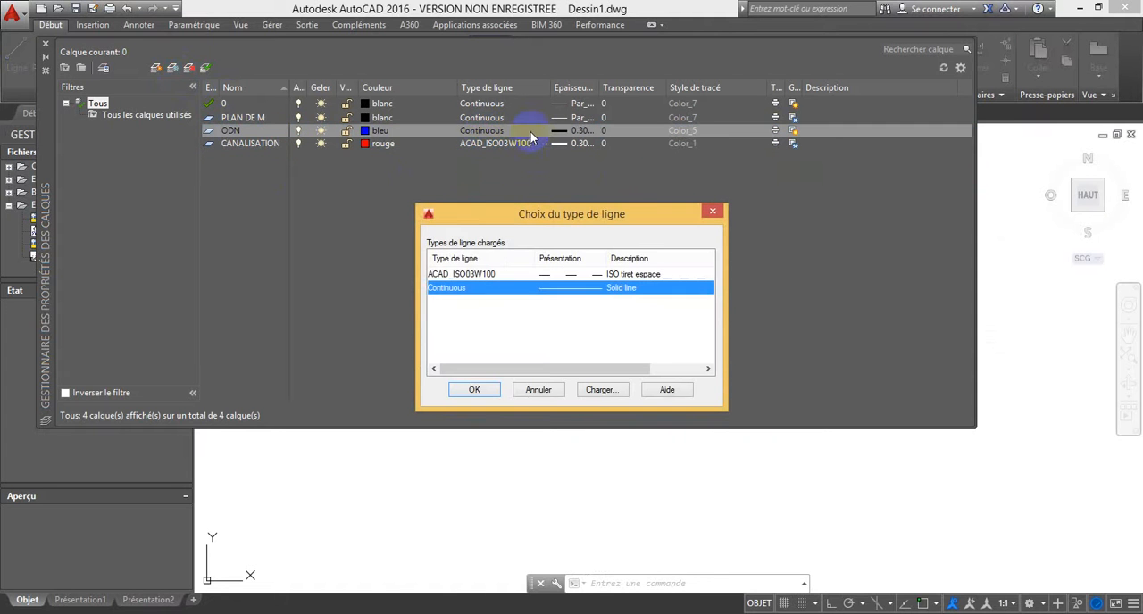
click(465, 273)
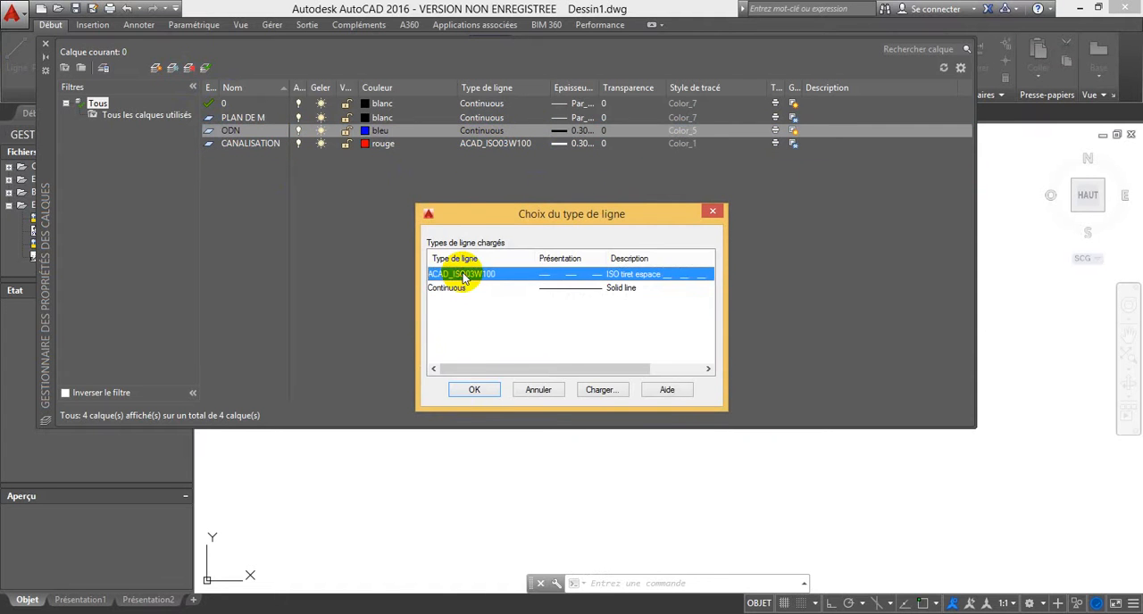
click(474, 391)
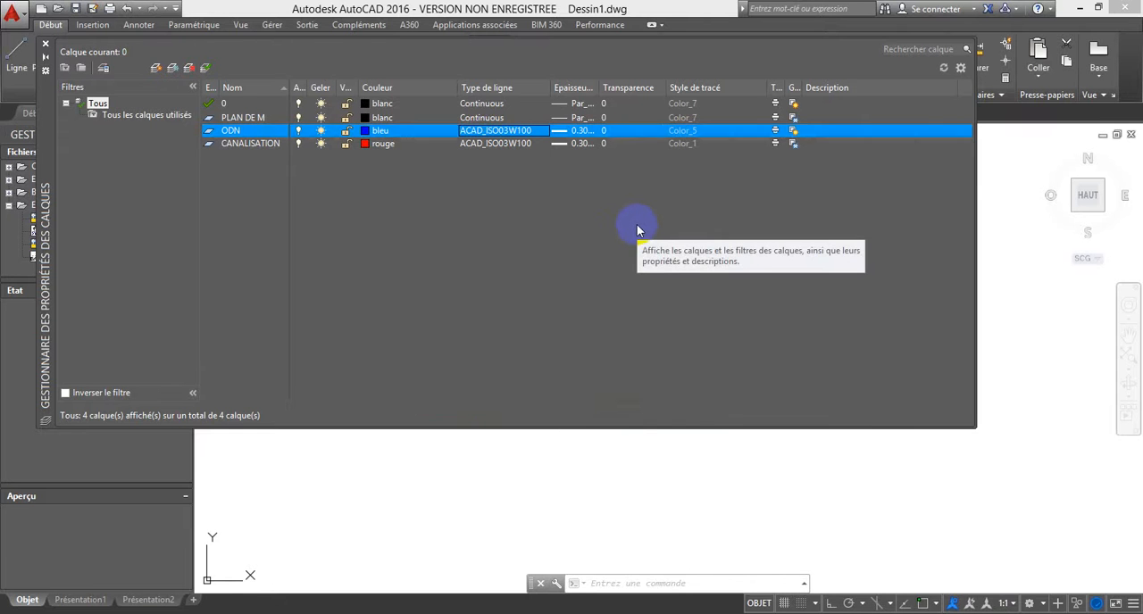
click(47, 45)
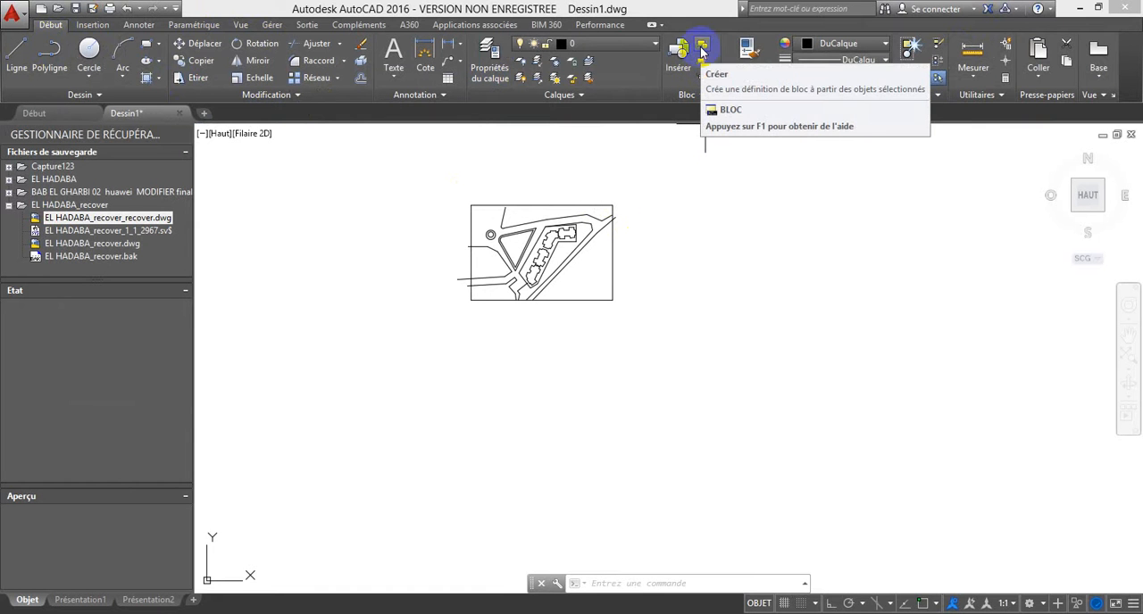
Step: Draw an upright rectangle of about 43 by 85 units in the empty area east of the plan
click(89, 54)
key(Escape)
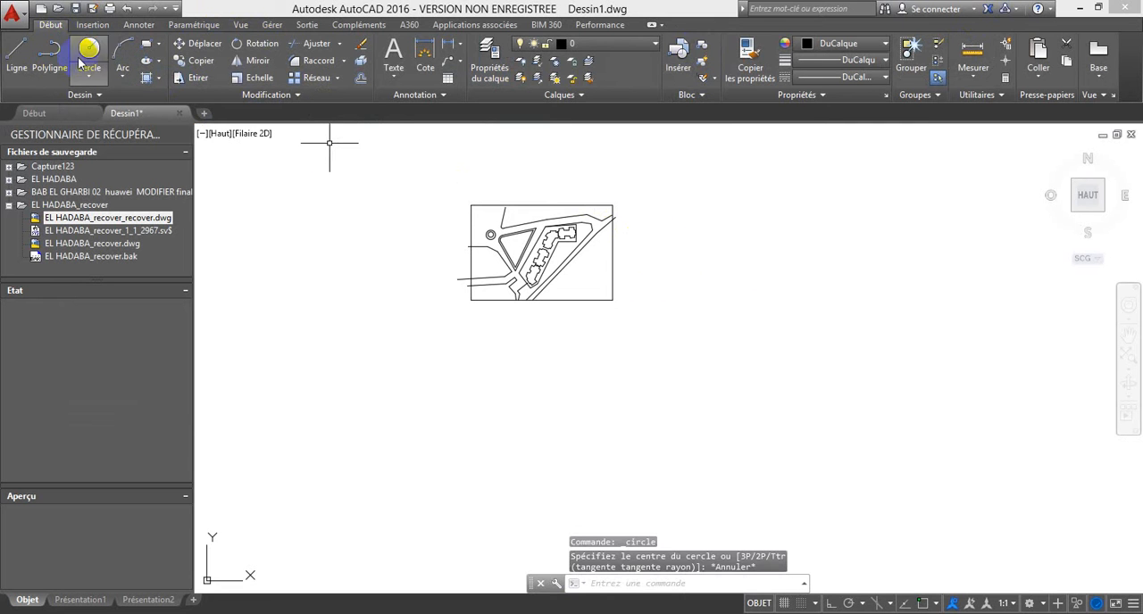
scroll(653, 244, up, 3)
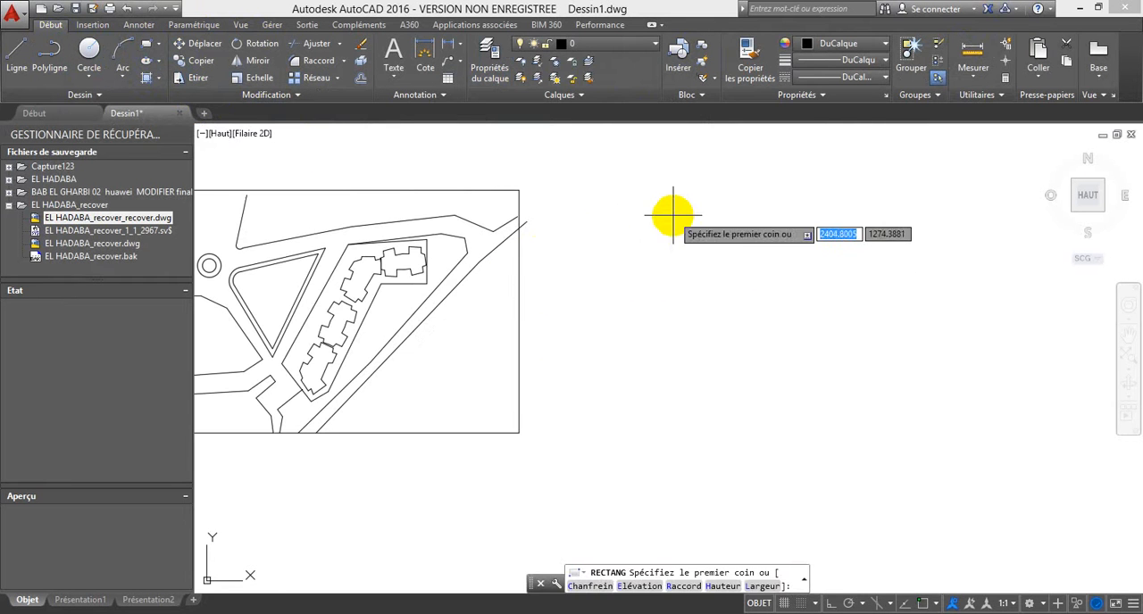
click(619, 233)
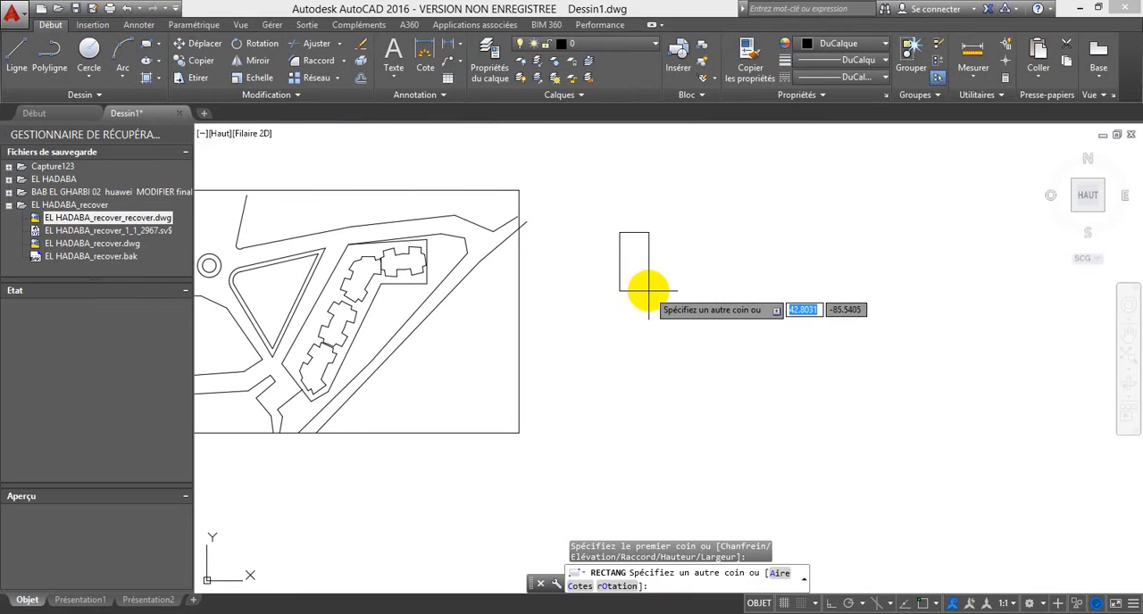
click(648, 290)
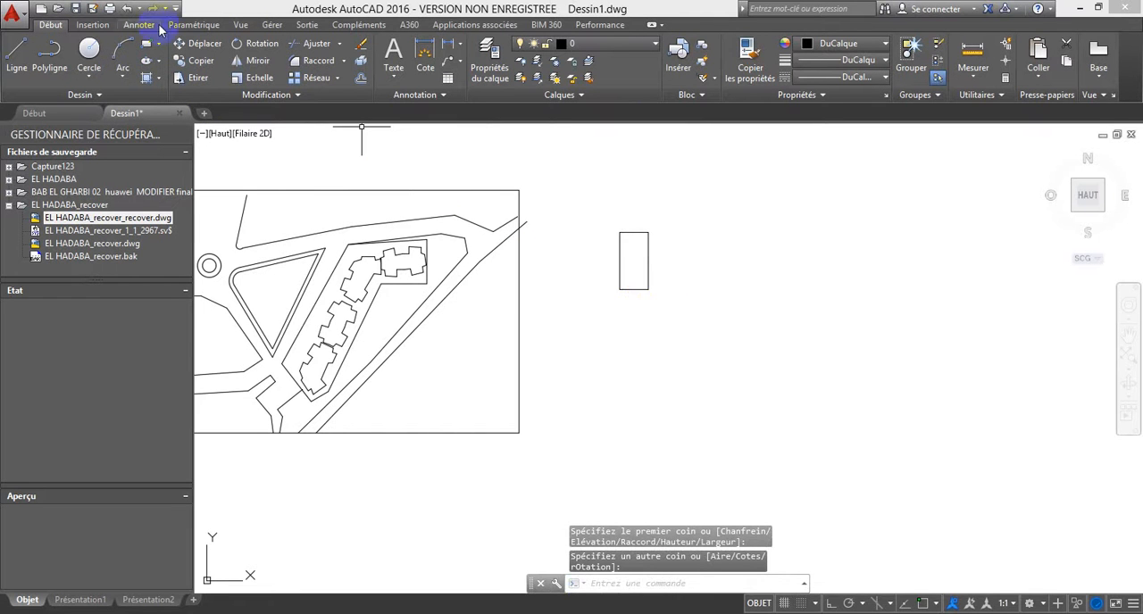
Step: Draw a three-sided polygon inscribed in a circle of about 22 units radius, pointing east, in the rectangle's upper part
click(161, 44)
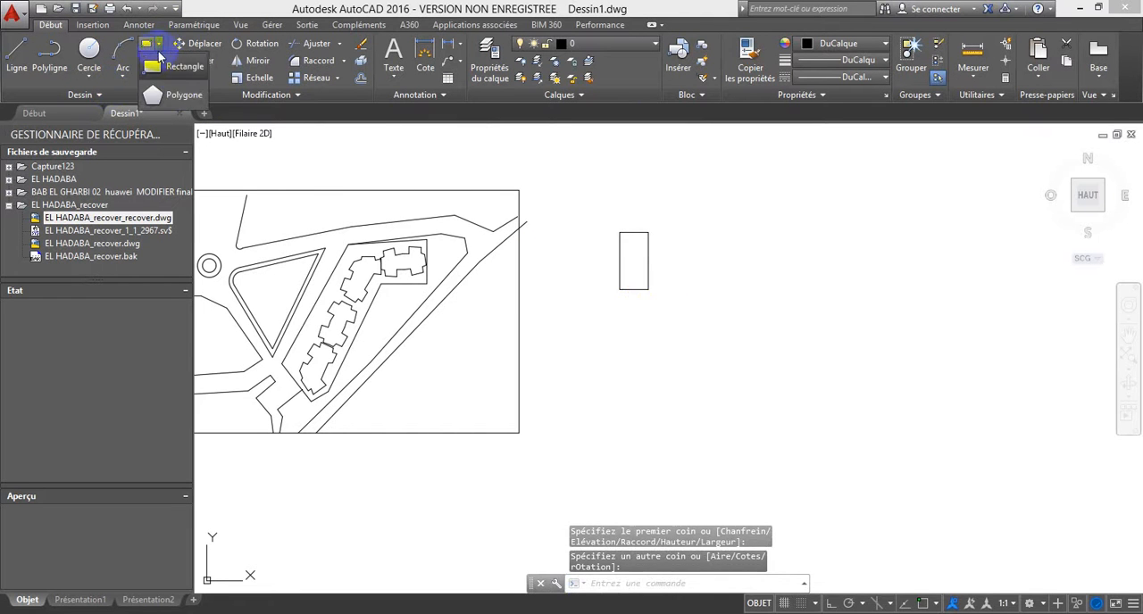
click(153, 90)
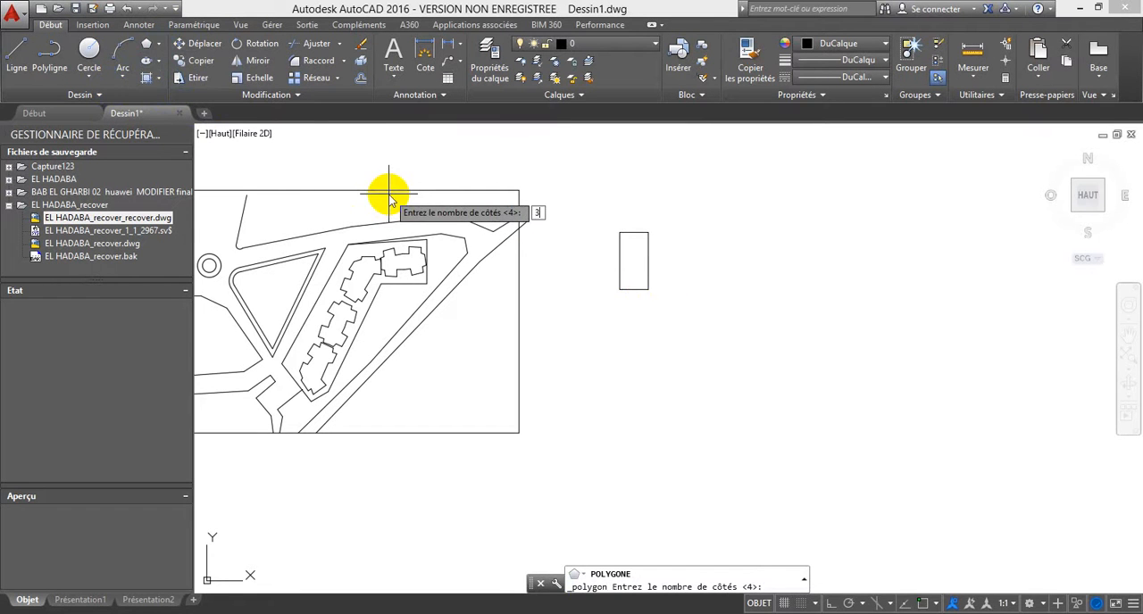
text(3)
key(Return)
scroll(636, 265, up, 4)
click(615, 207)
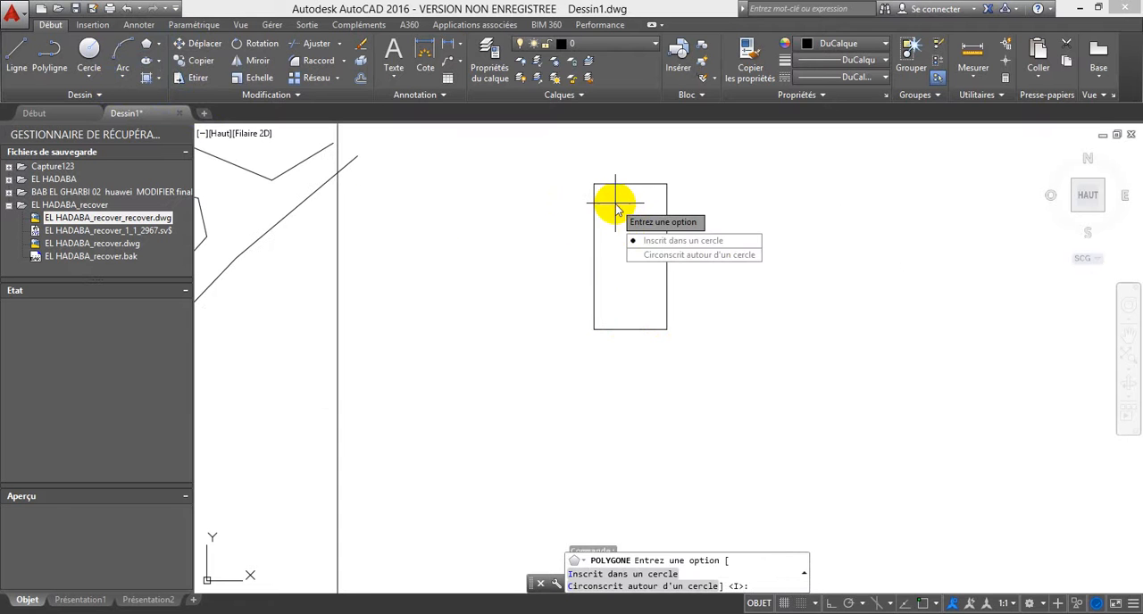
click(663, 241)
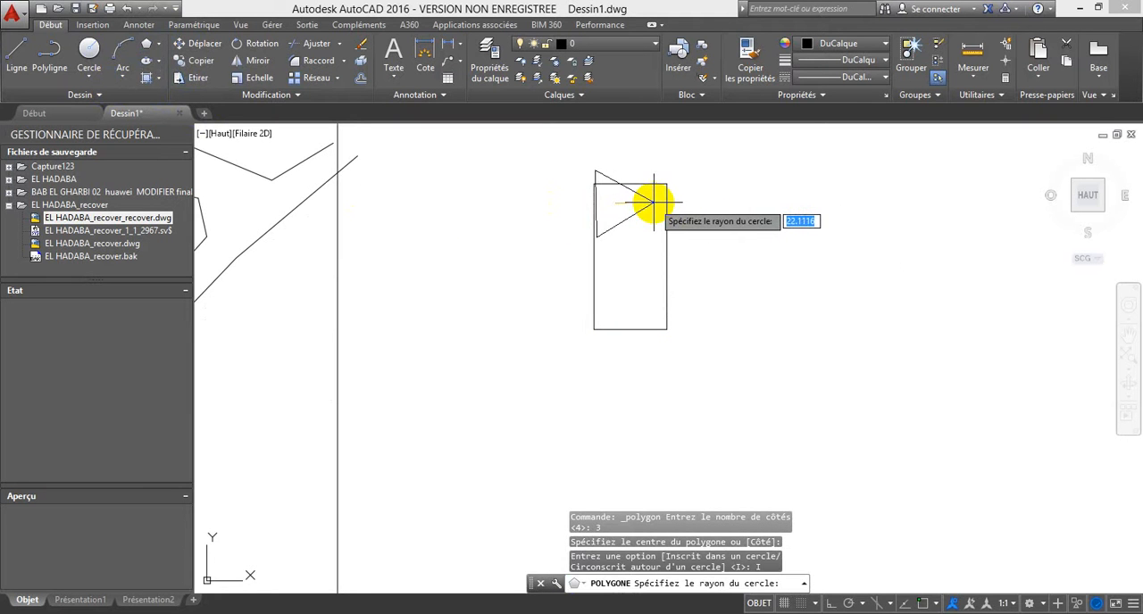
click(652, 204)
Step: Move the triangle about 10 units so it sits fully inside the rectangle's upper half
click(641, 211)
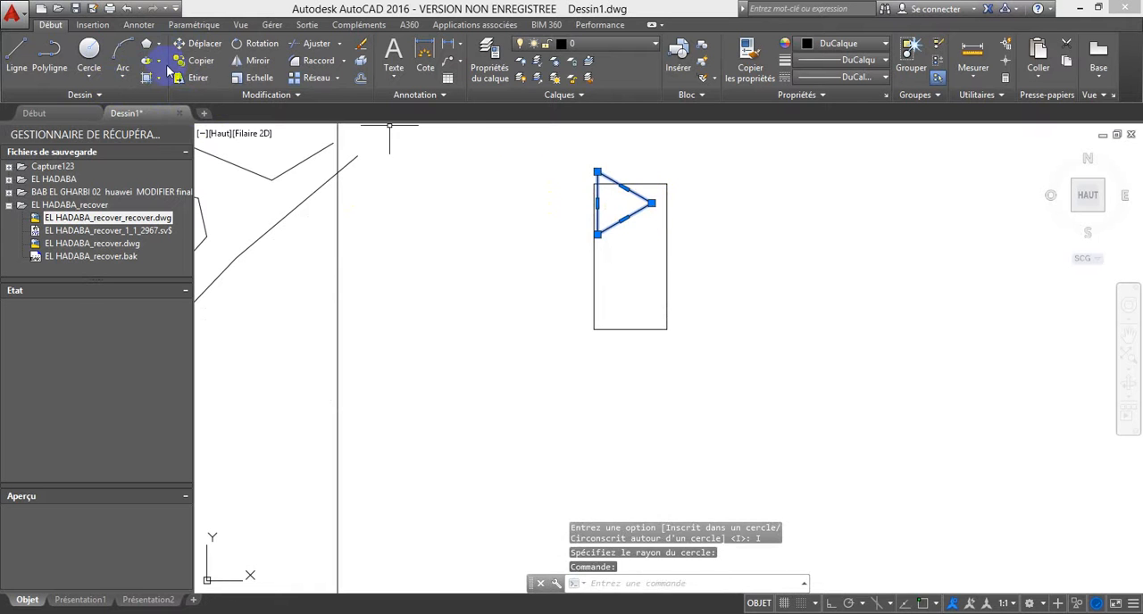
click(202, 45)
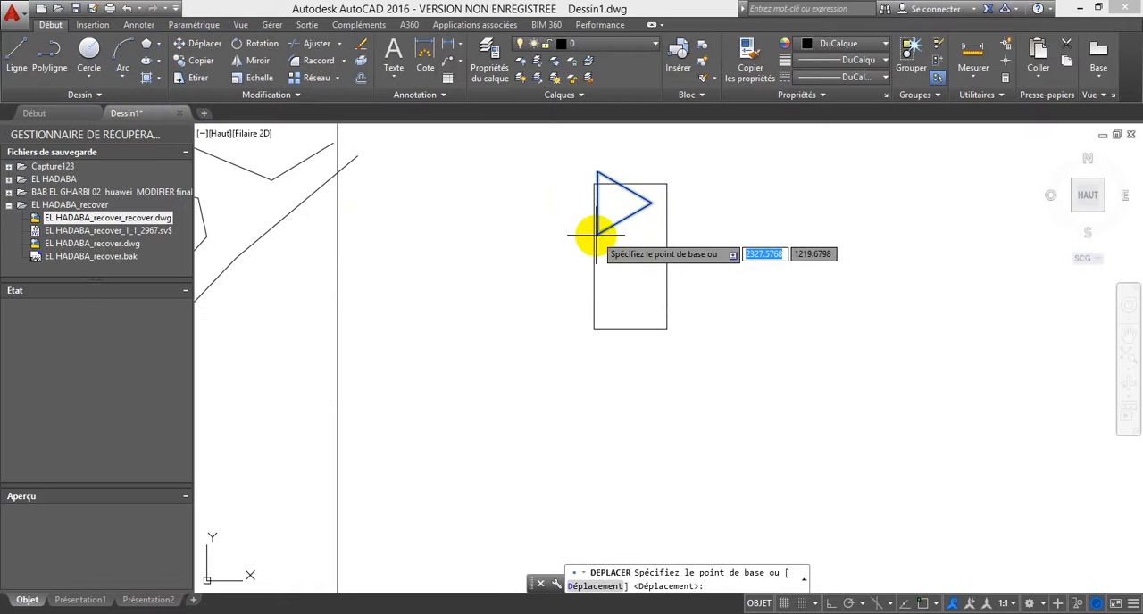
click(597, 234)
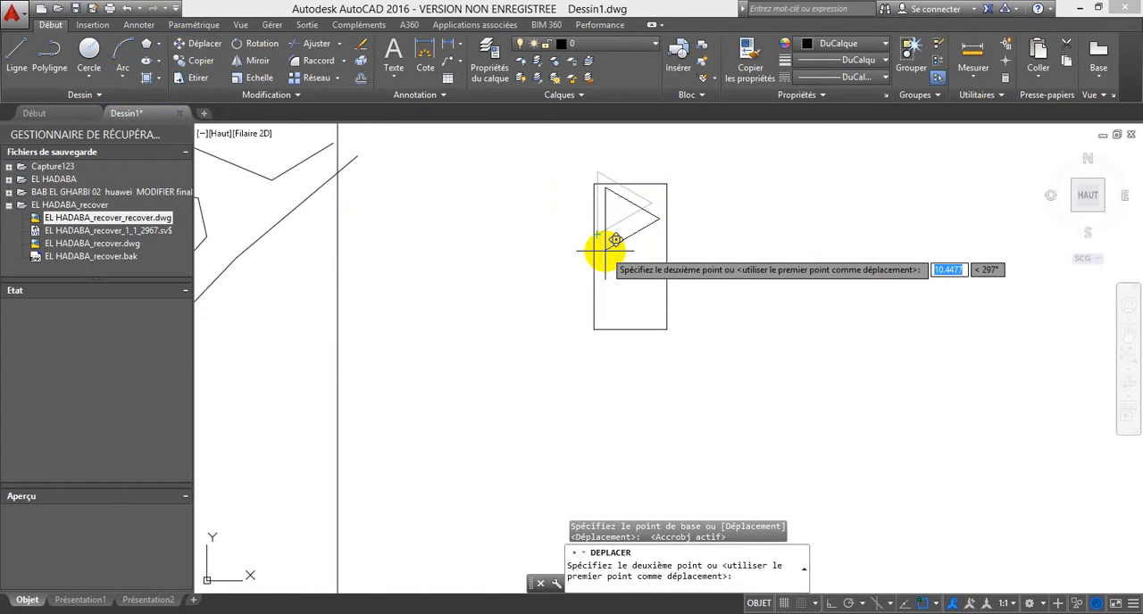
click(605, 253)
Step: Copy the triangle and paste the duplicate into the rectangle's lower half, directly beneath the original
click(607, 235)
click(601, 279)
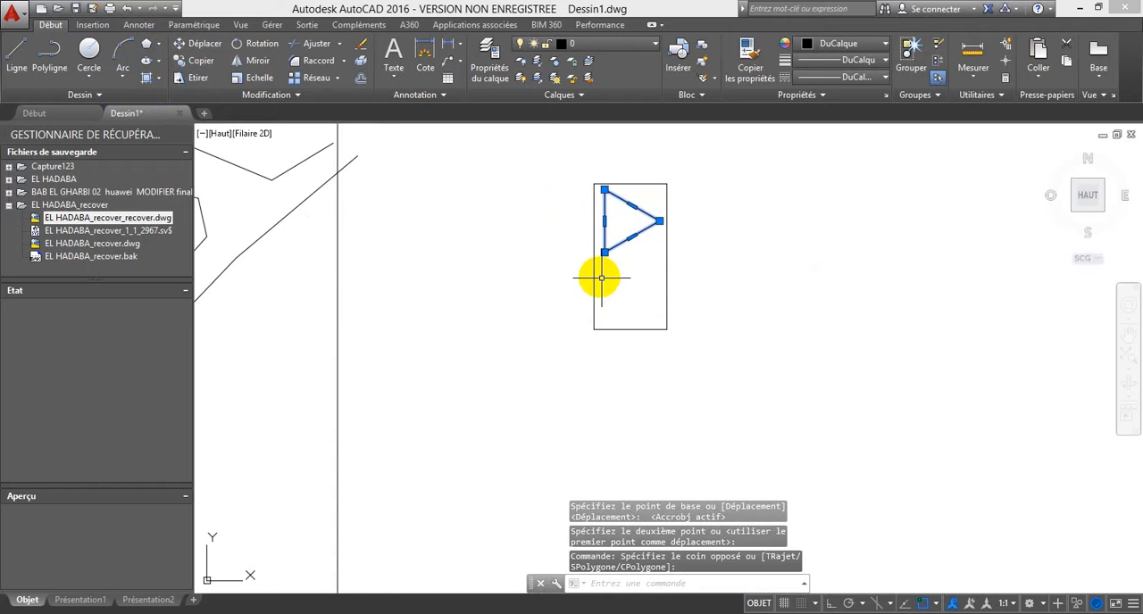
key(ctrl+v)
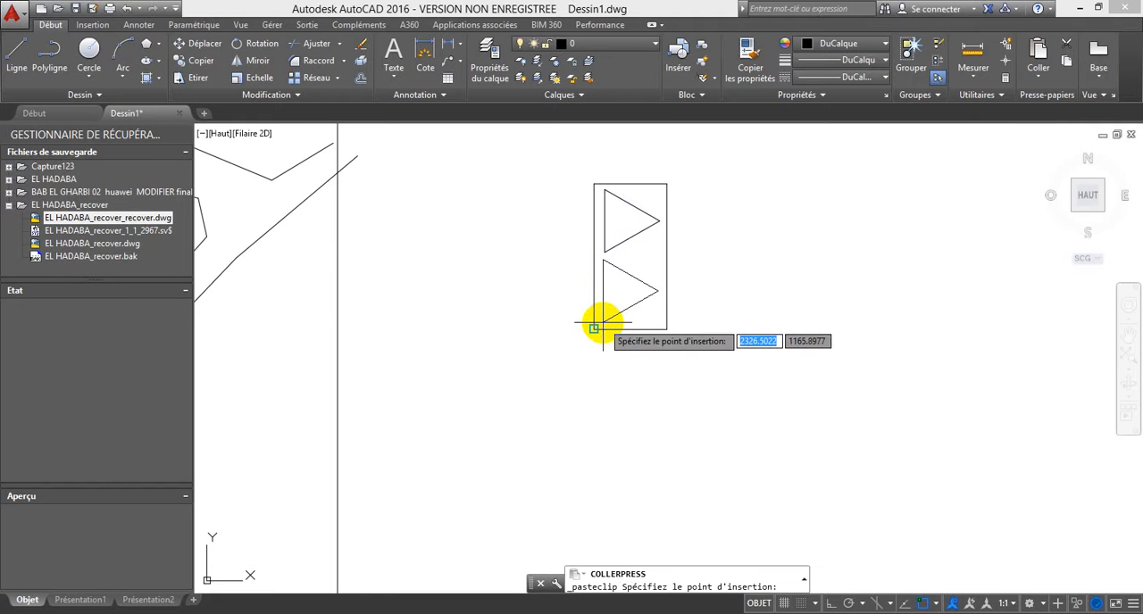
click(605, 324)
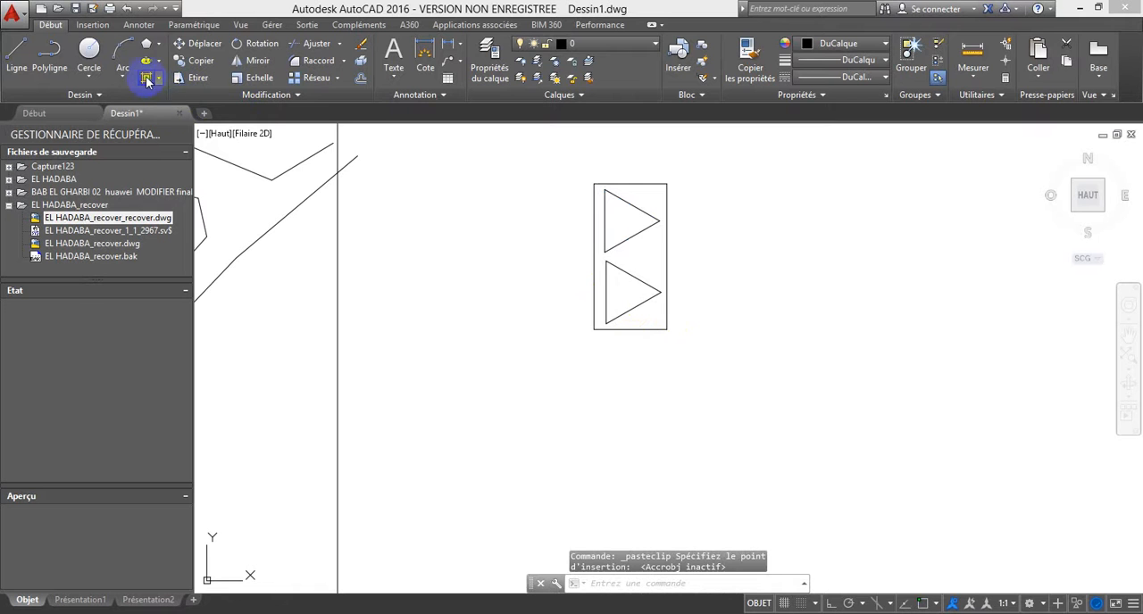
Step: Hatch both triangles with the SOLID pattern in blue
text(h)
key(Return)
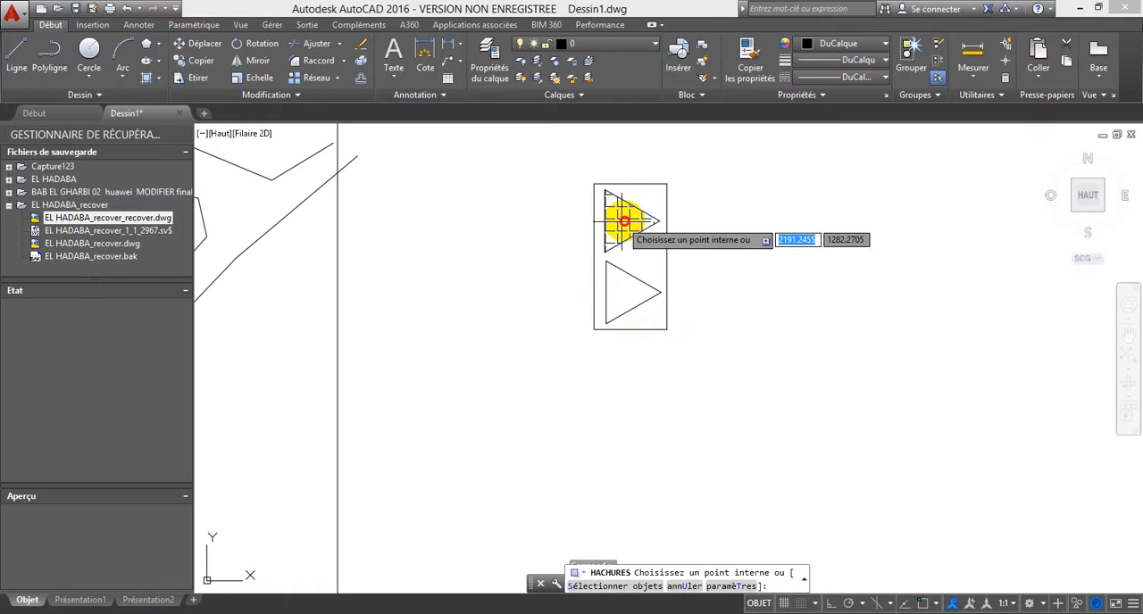
click(624, 225)
click(166, 59)
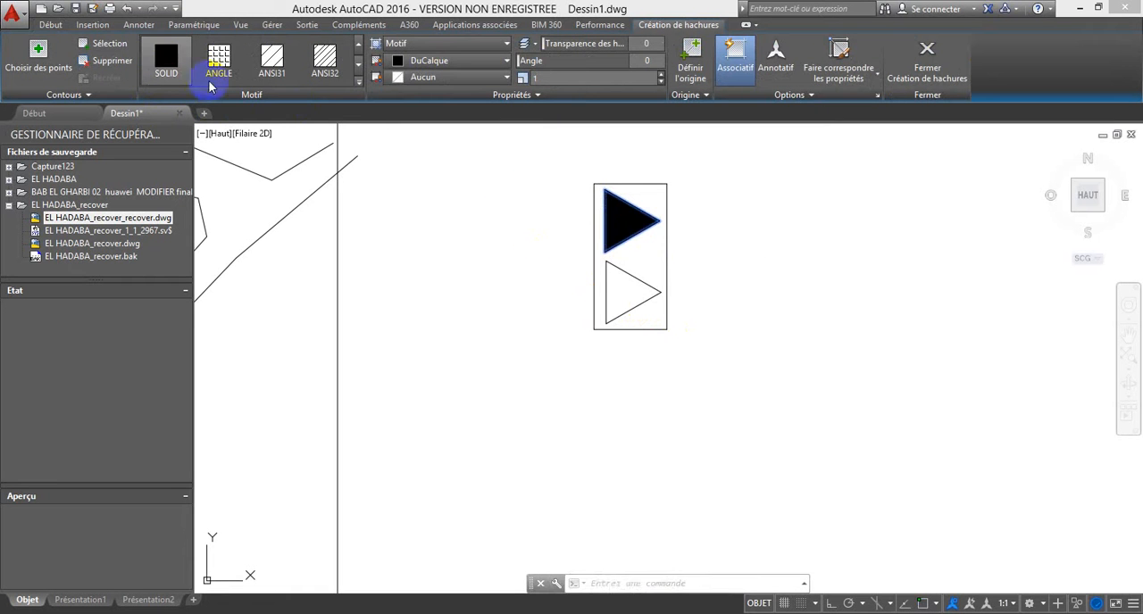
click(447, 62)
click(452, 207)
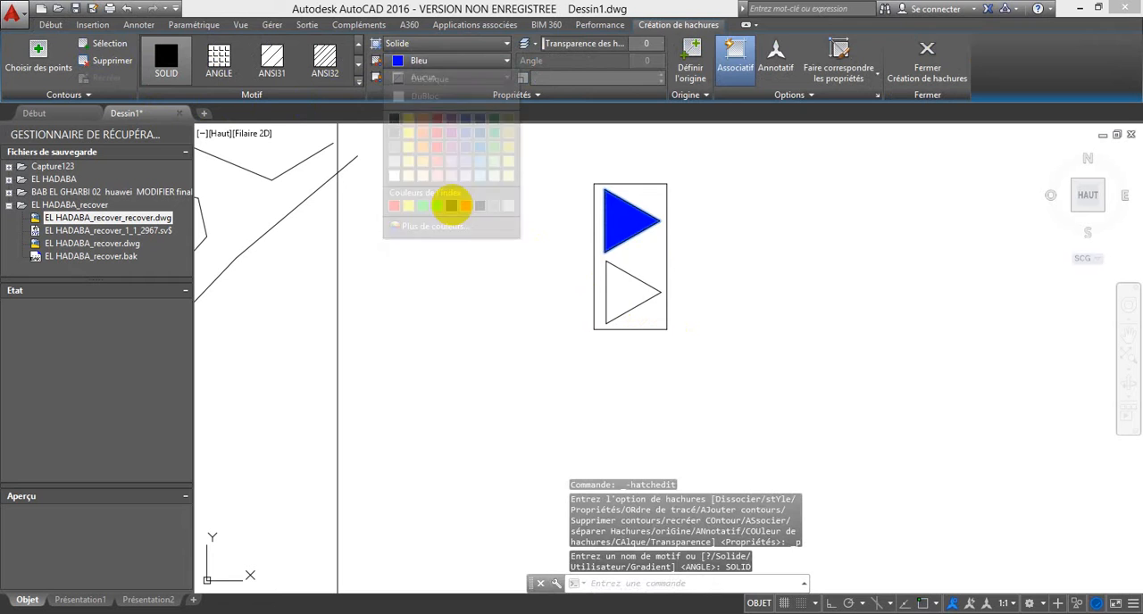
click(622, 290)
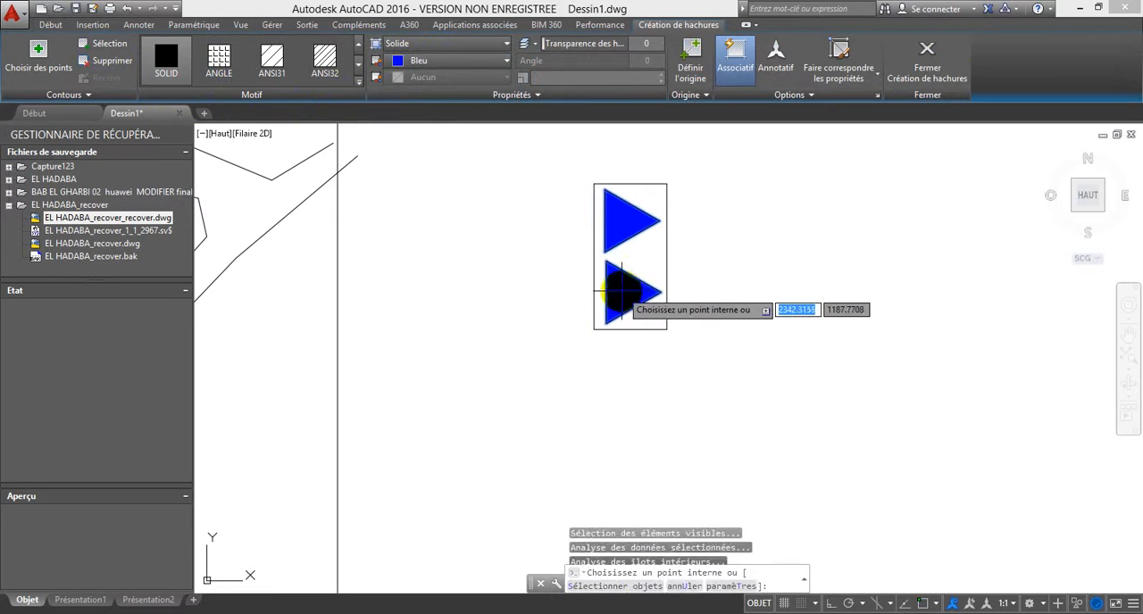
key(Escape)
Step: Set the colour of the whole symbol, including the rectangle and triangle outlines, to blue
click(683, 366)
click(577, 205)
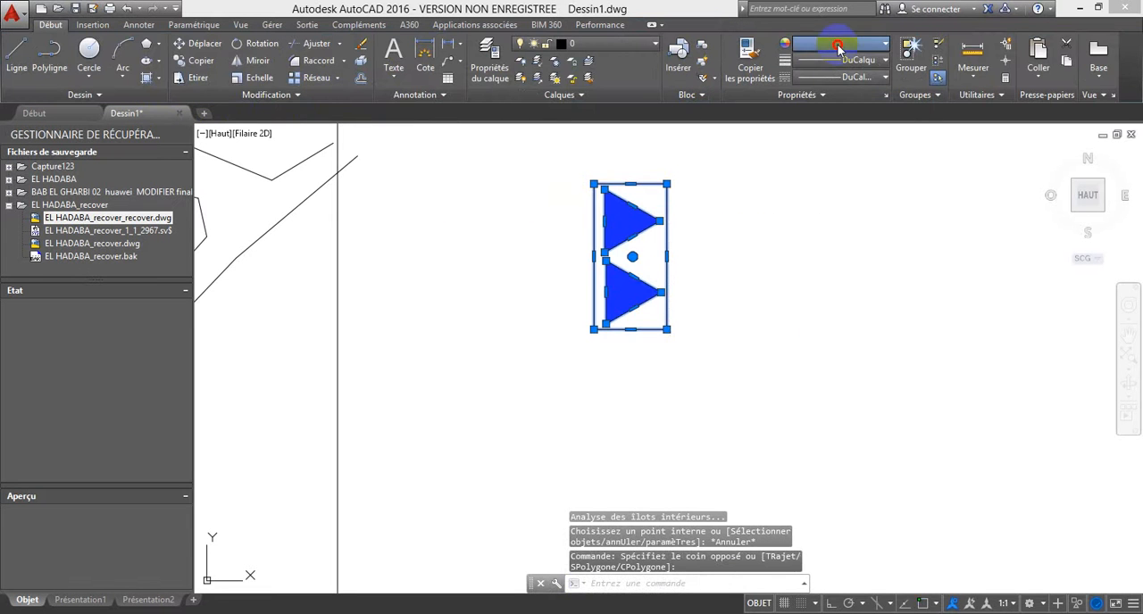
click(839, 44)
key(Escape)
key(Escape)
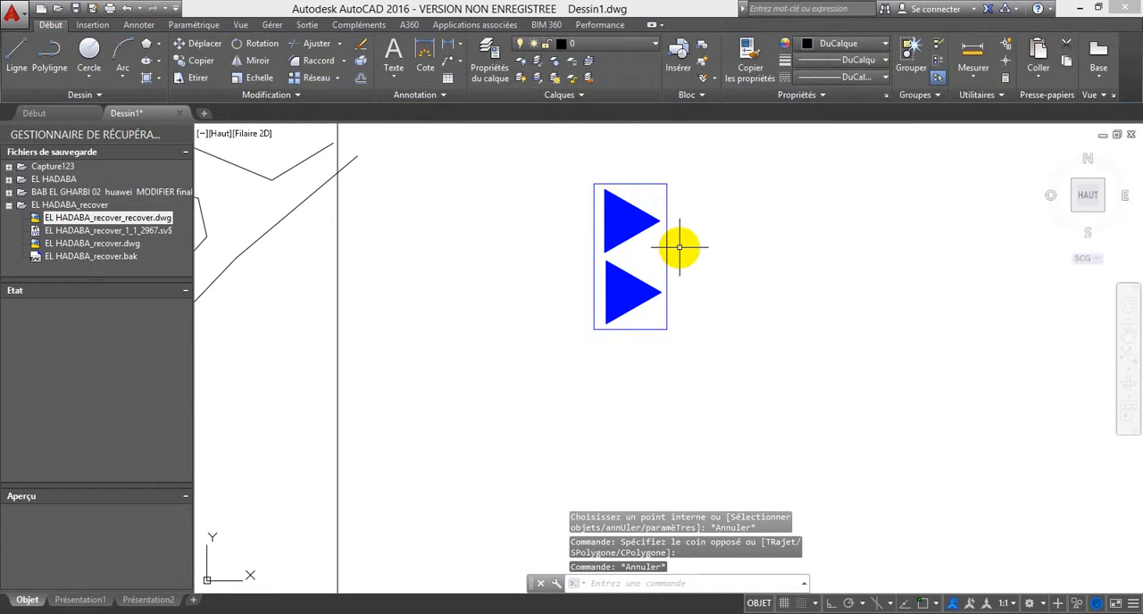
Step: Copy the complete blue symbol and paste the duplicate just east of the original
scroll(676, 254, down, 2)
click(685, 309)
click(612, 209)
key(ctrl+c)
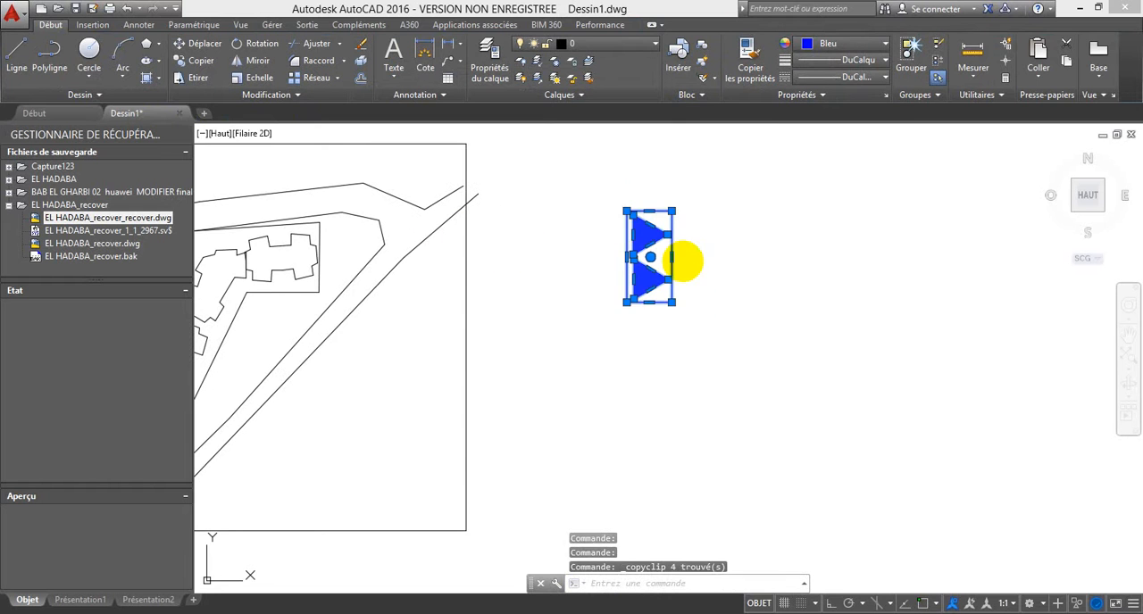
key(ctrl+v)
click(694, 300)
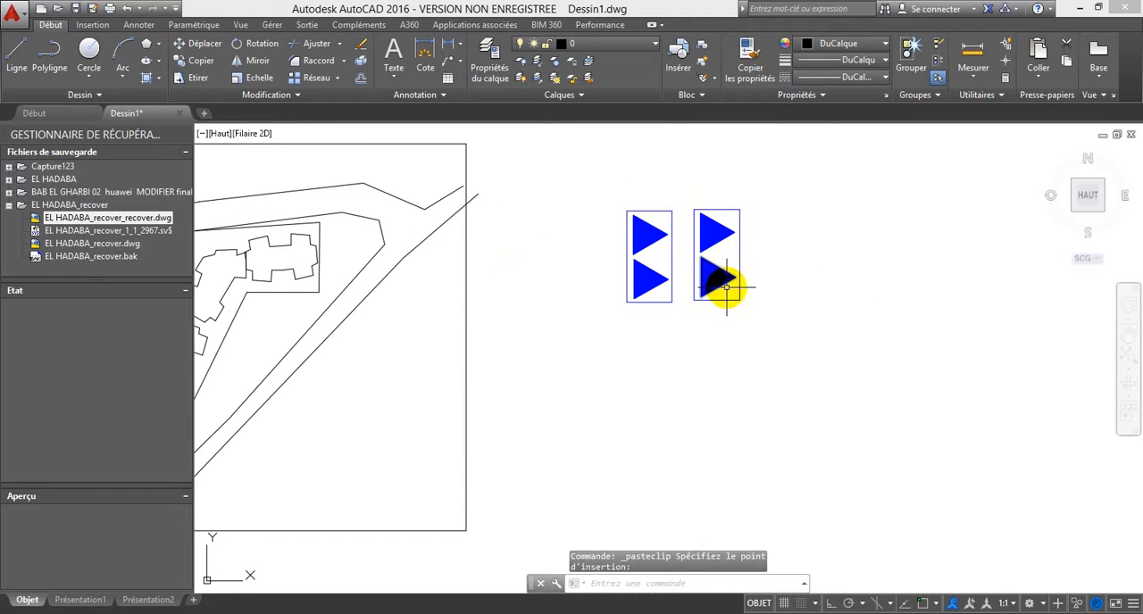
Step: Delete the lower triangle and the solid fill from the copied symbol
click(726, 275)
click(718, 266)
key(Delete)
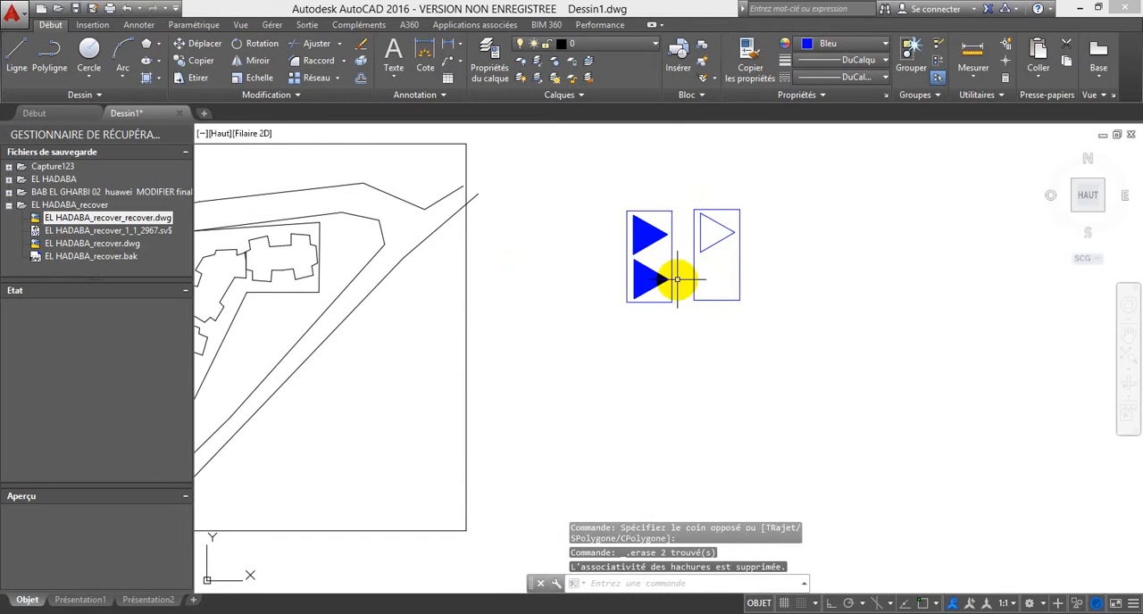
Step: Move the copied symbol's remaining triangle straight down about 21 units to the middle of its rectangle, with Ortho on
click(712, 260)
click(706, 225)
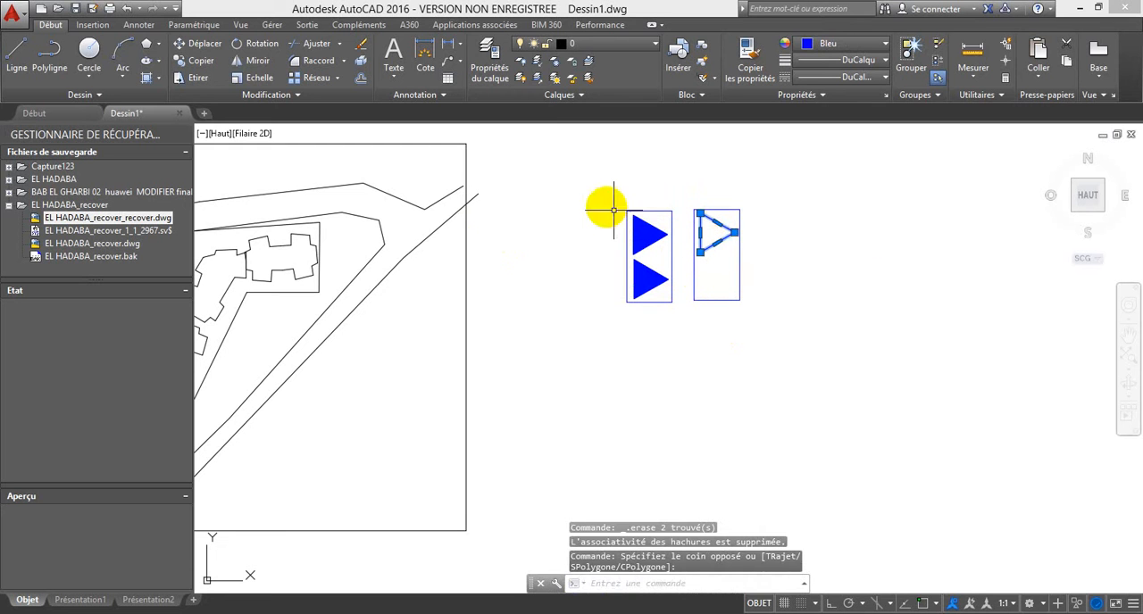
click(213, 48)
click(831, 607)
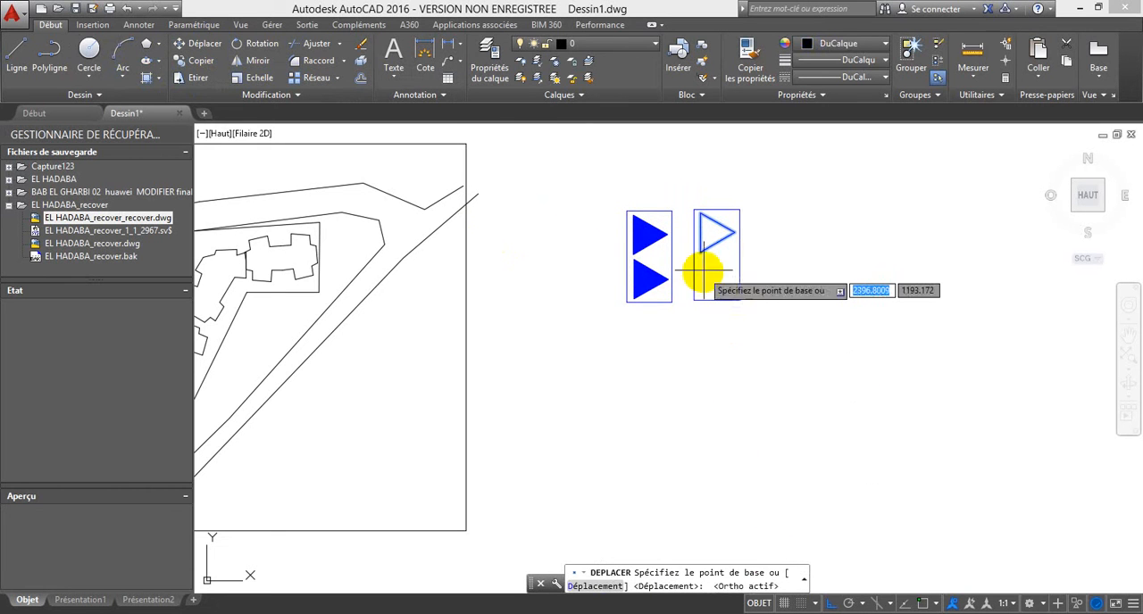
click(692, 244)
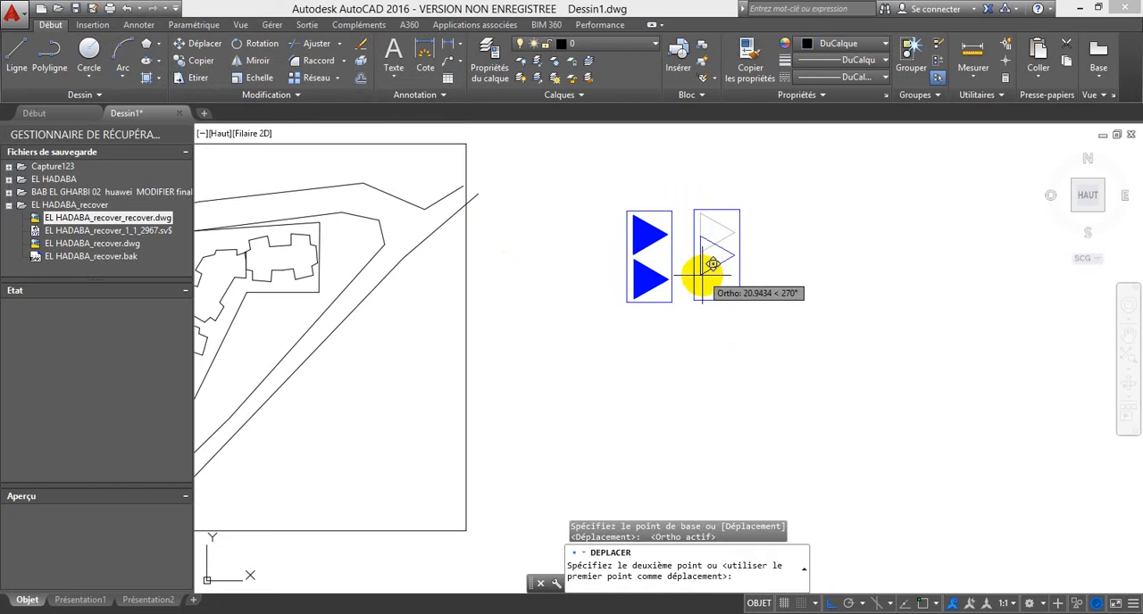
click(712, 265)
Step: Fill the triangle in the copied single-triangle symbol with a solid hatch
click(145, 78)
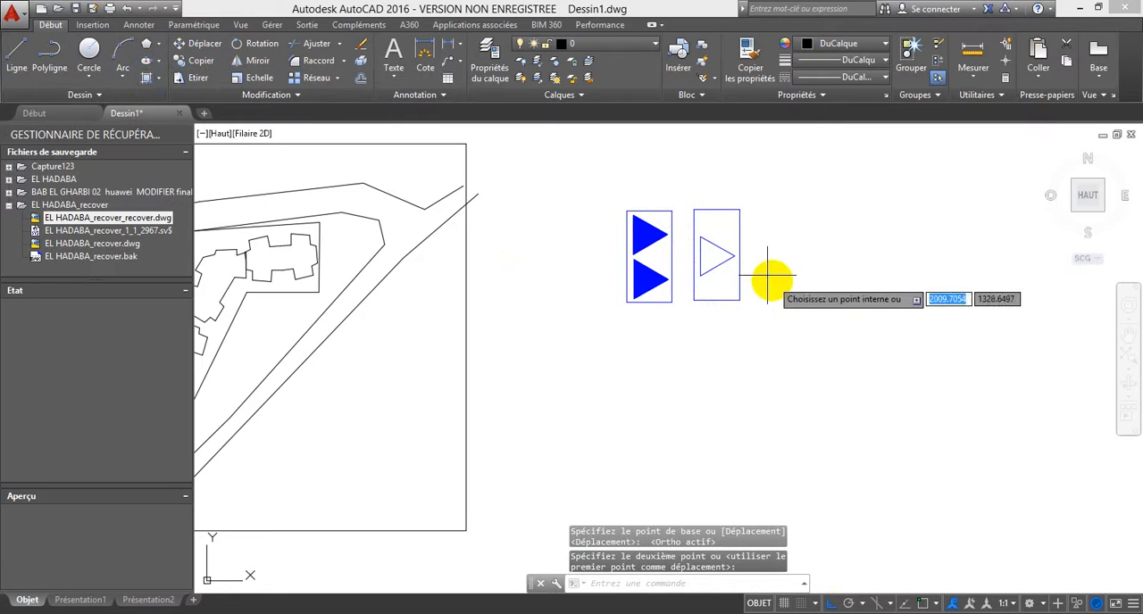
click(716, 261)
key(Escape)
Step: Scale both blue symbols by a factor of 0.5 from the lower-left corner of the double-triangle symbol
scroll(753, 263, down, 4)
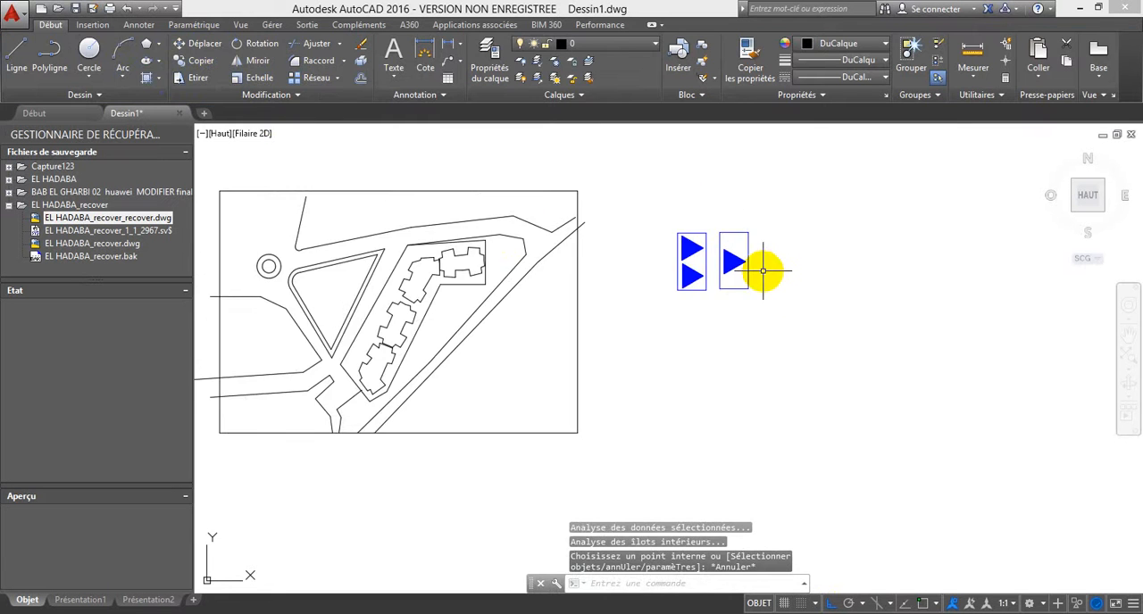
click(791, 321)
click(691, 216)
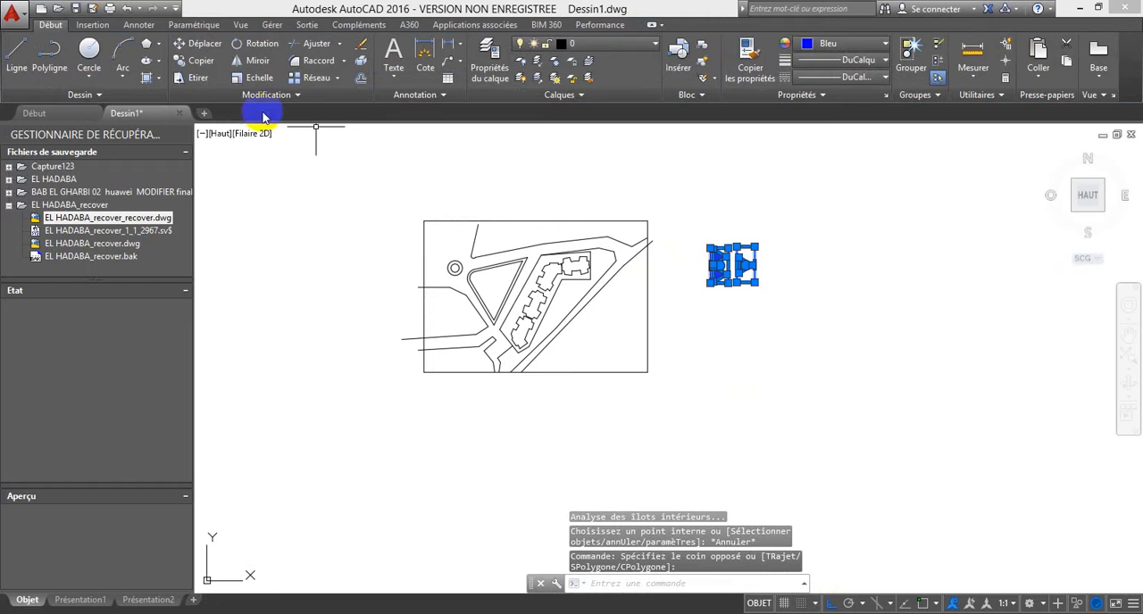
click(259, 78)
scroll(697, 302, up, 2)
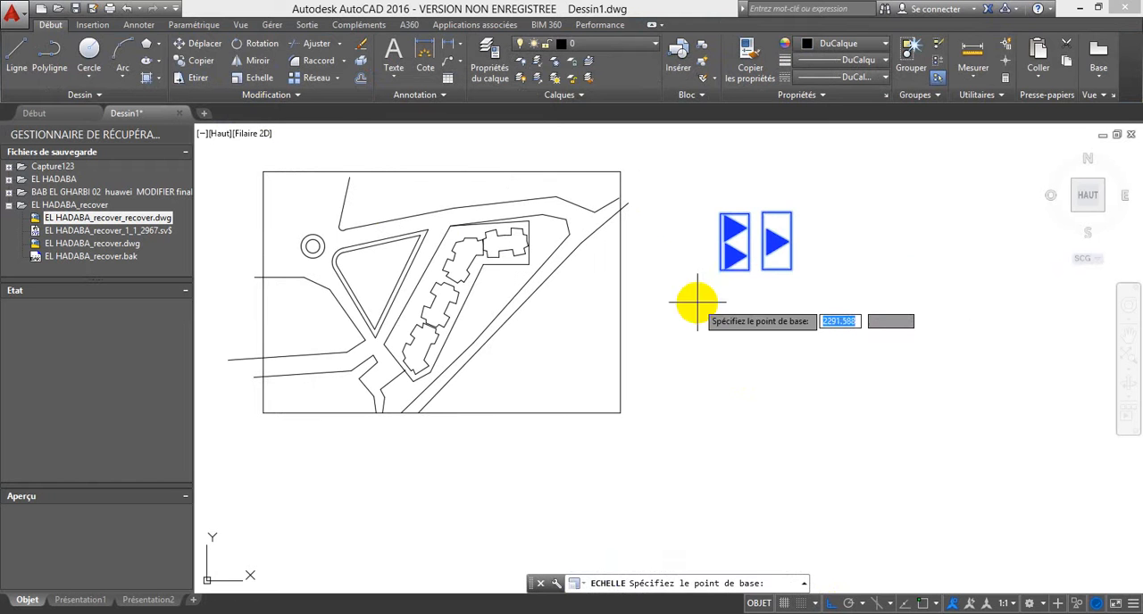
click(732, 268)
text(0.5)
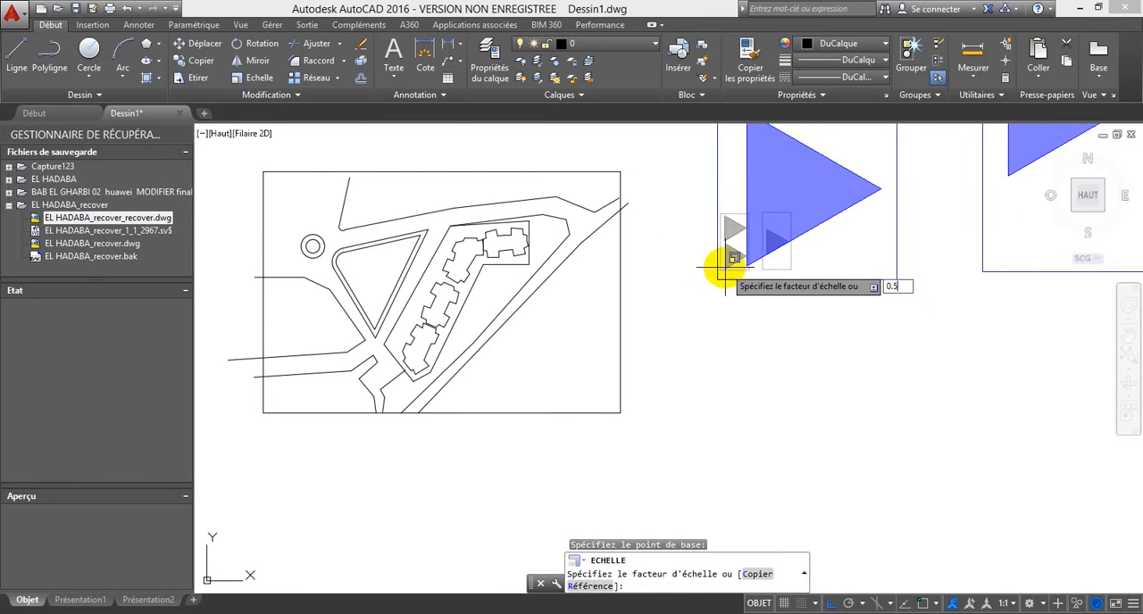
key(Return)
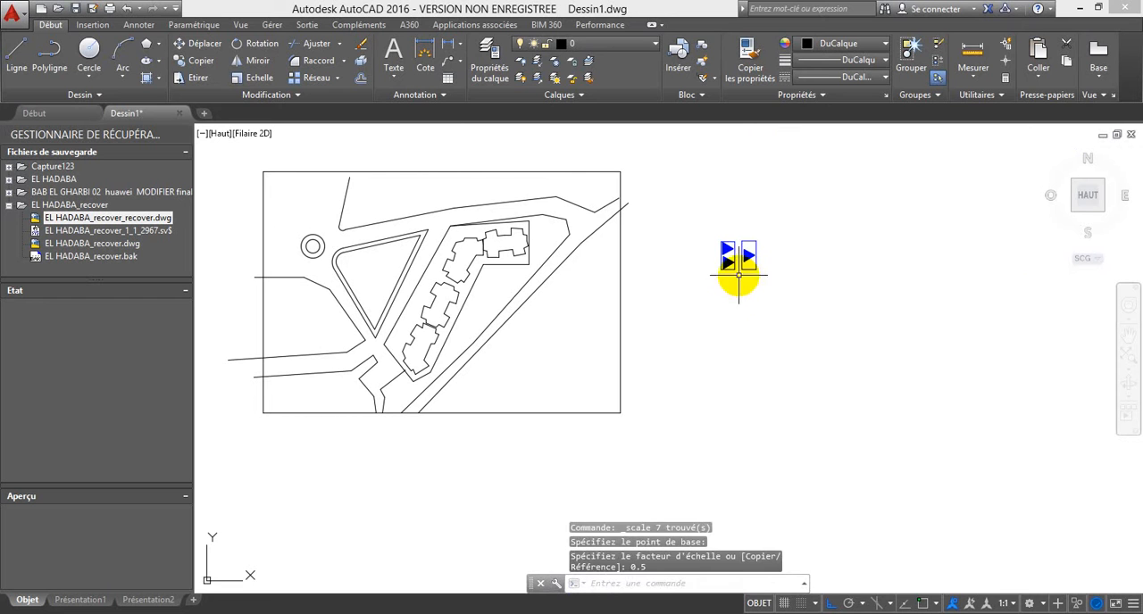
Step: Copy the double-triangle symbol and paste the duplicate onto the southernmost building of the site plan
click(734, 277)
click(711, 233)
key(ctrl+c)
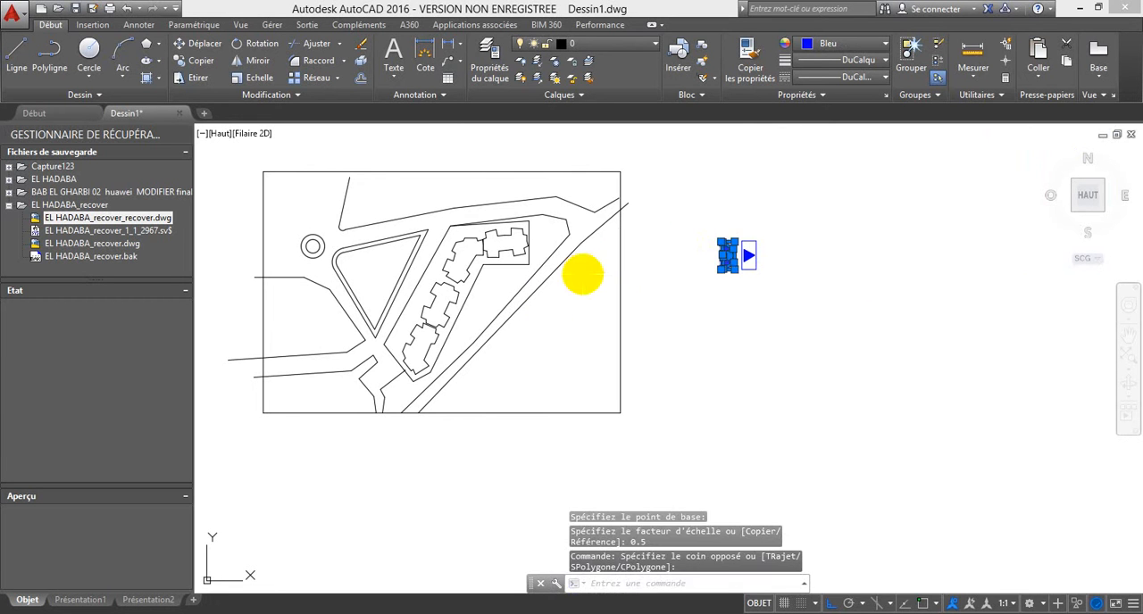
key(ctrl+v)
scroll(403, 332, up, 4)
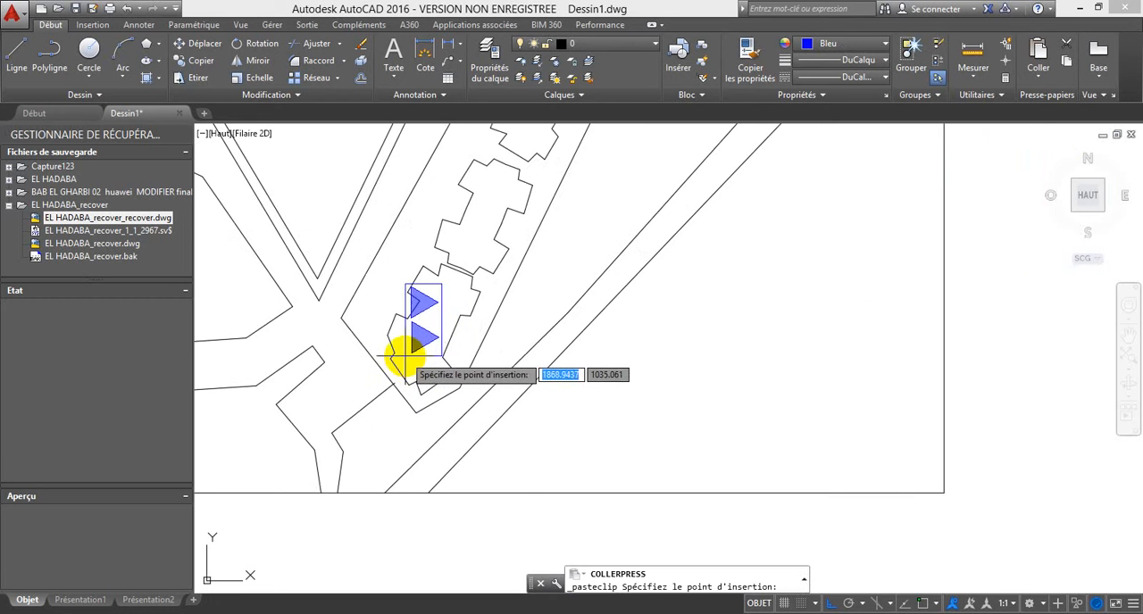
click(403, 360)
Step: Rotate the whole pasted symbol counterclockwise about its lower-right corner to follow the building's slanted orientation, with Ortho off
click(416, 350)
click(429, 314)
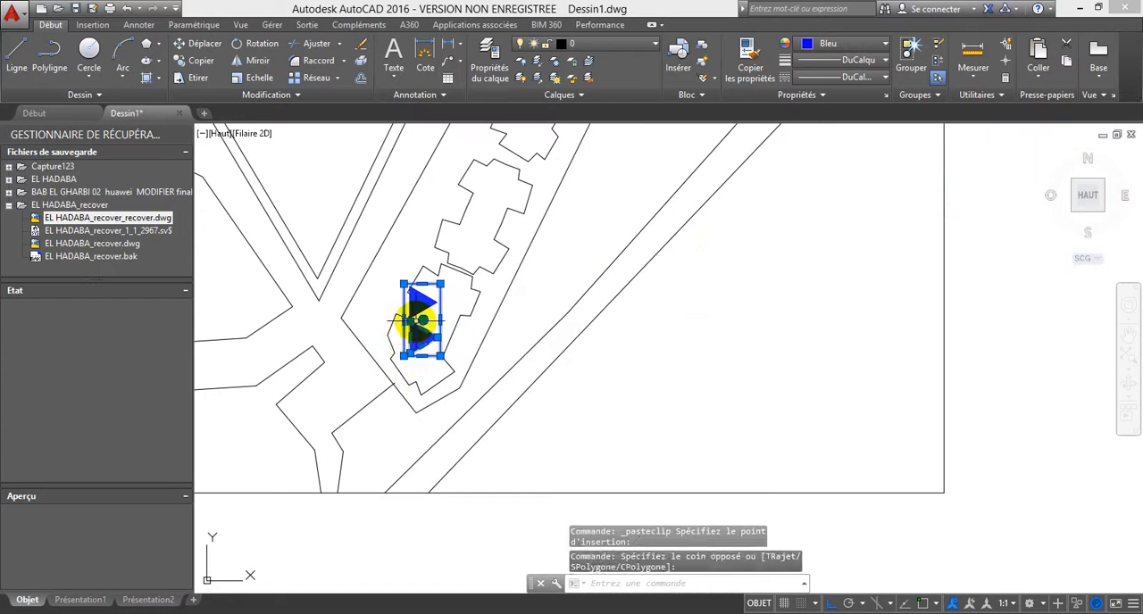
scroll(433, 306, up, 4)
click(439, 309)
click(427, 268)
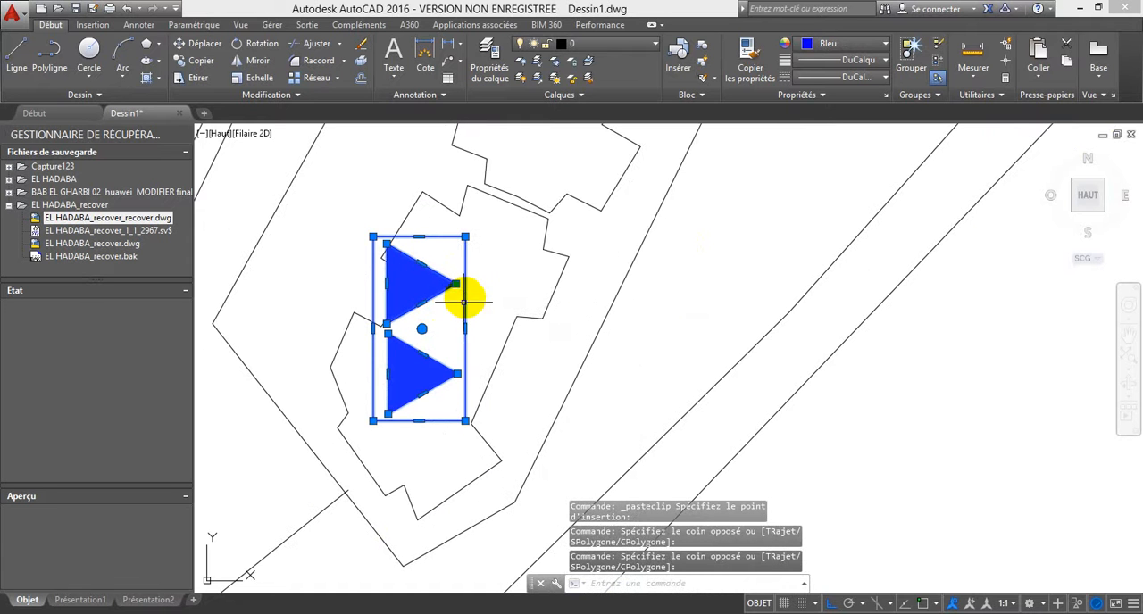
click(258, 43)
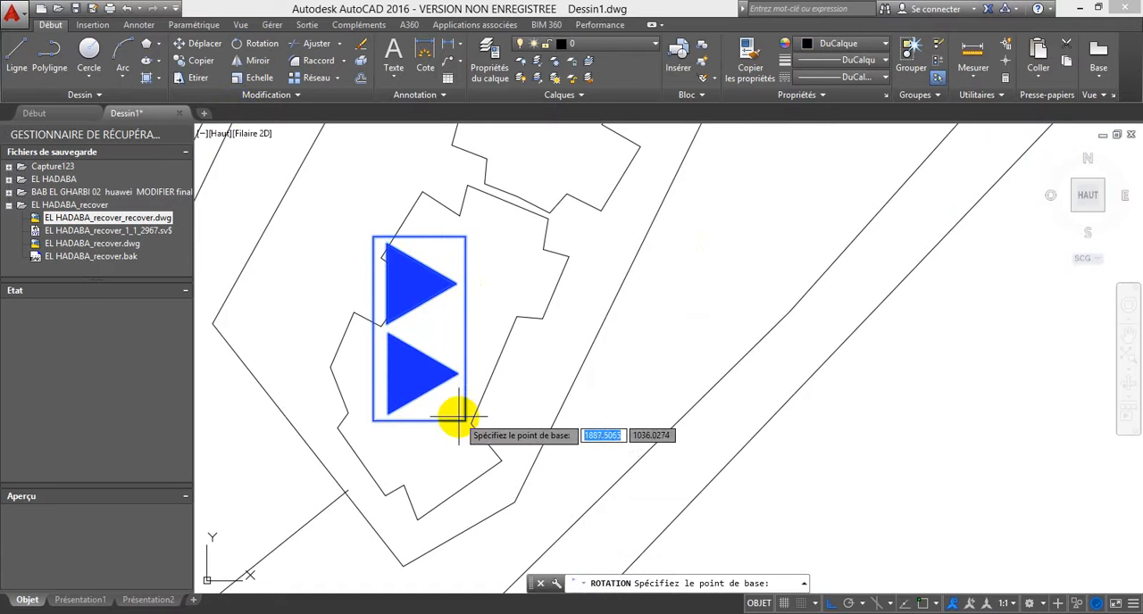
click(458, 416)
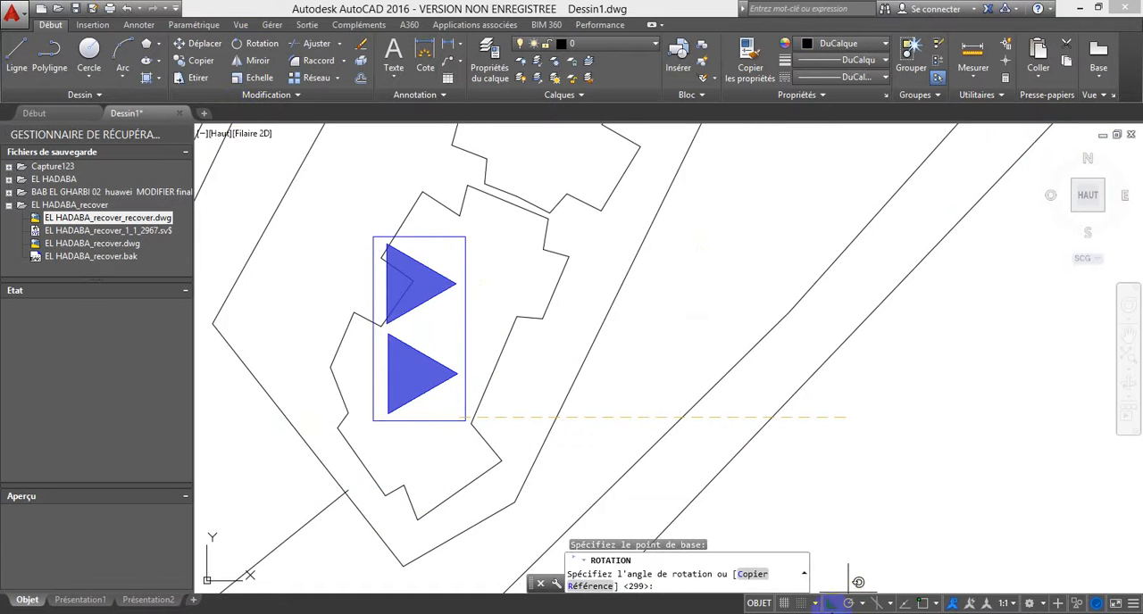
click(831, 604)
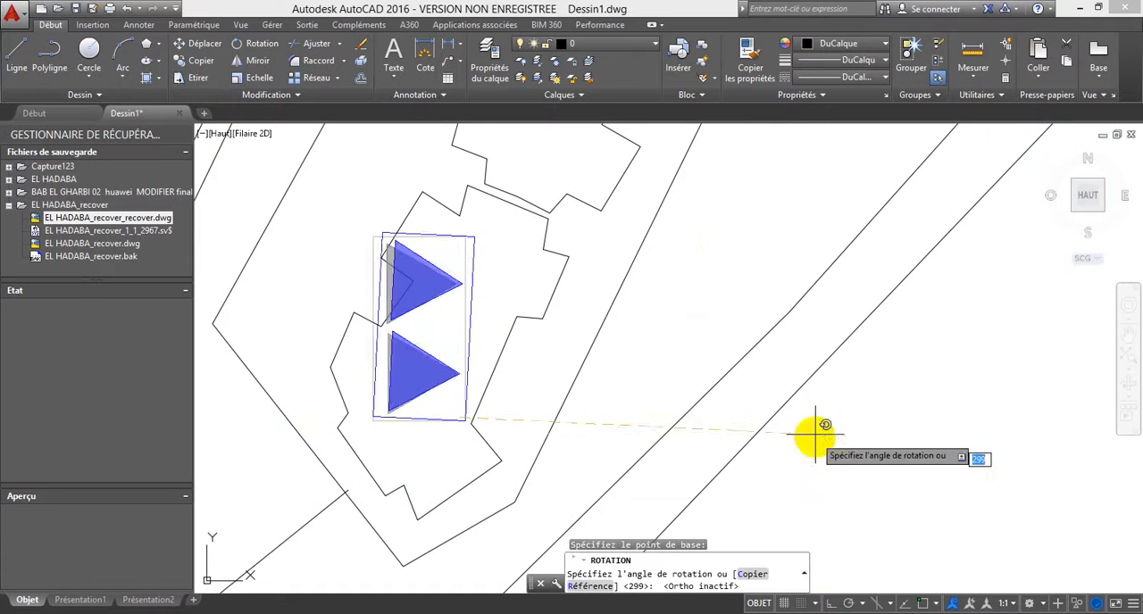
click(580, 249)
Step: Scale the rotated double-triangle symbol, with its rectangle and both filled triangles, by a factor of 0.5 from its lowest corner
click(449, 465)
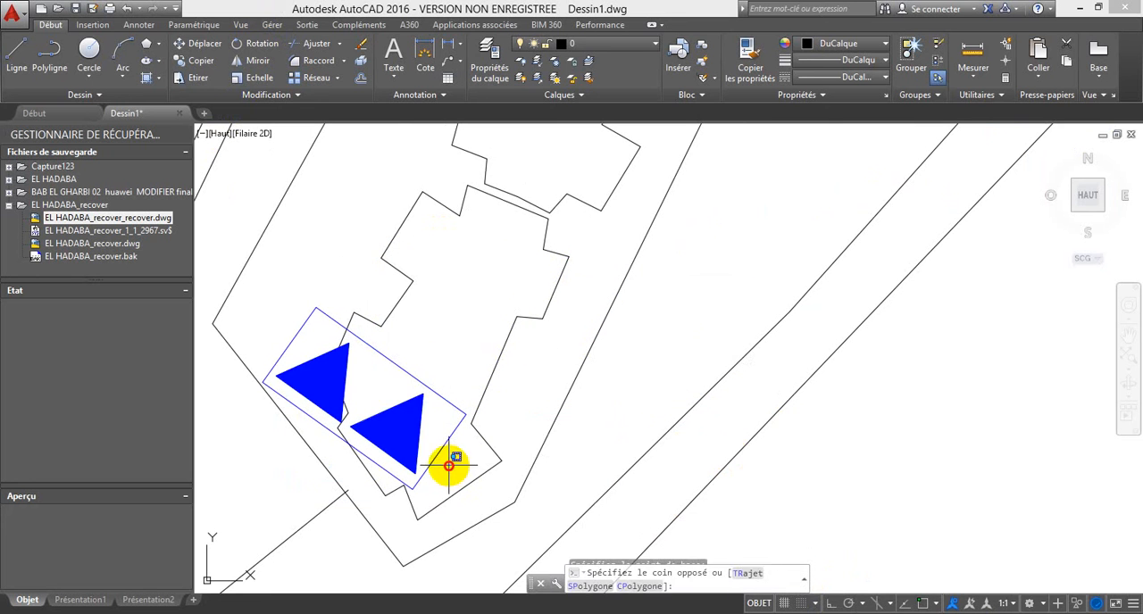
click(349, 378)
click(301, 439)
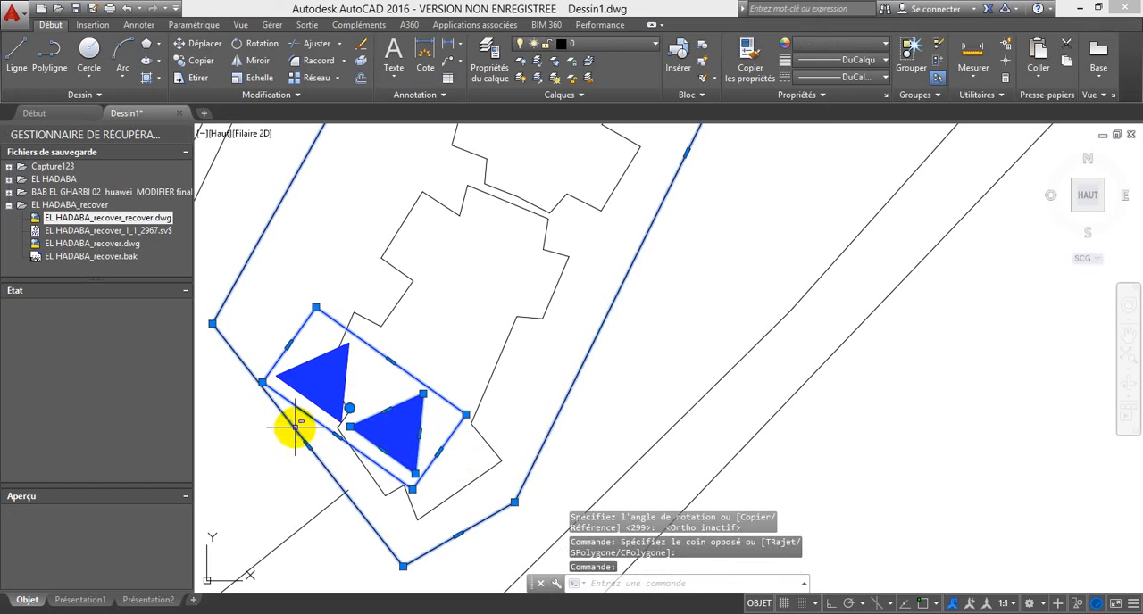
shift+click(296, 428)
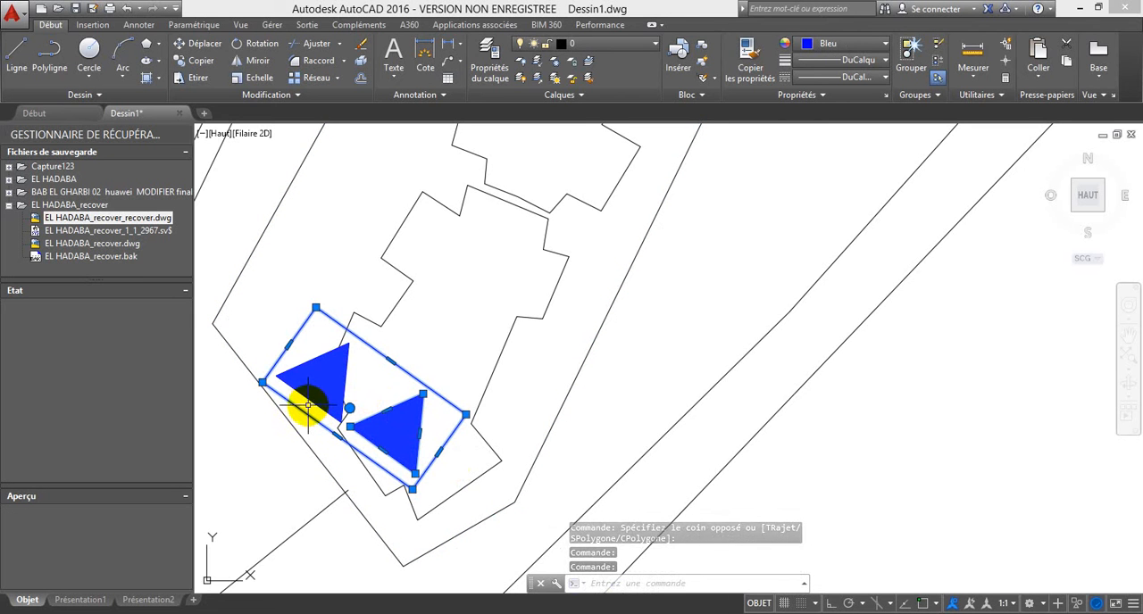
click(310, 407)
click(294, 331)
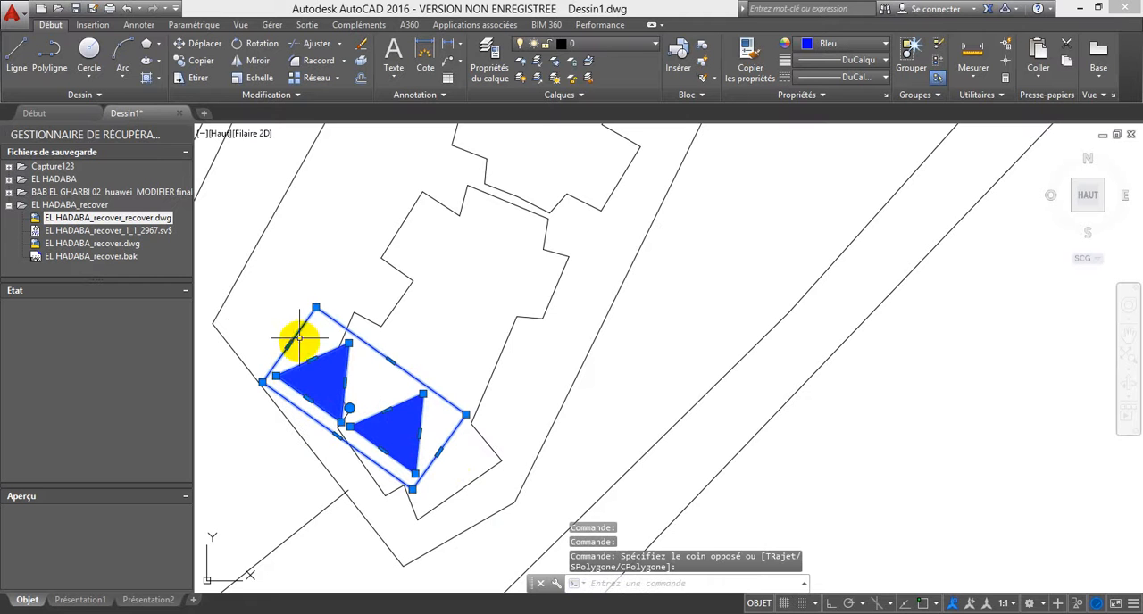
click(260, 79)
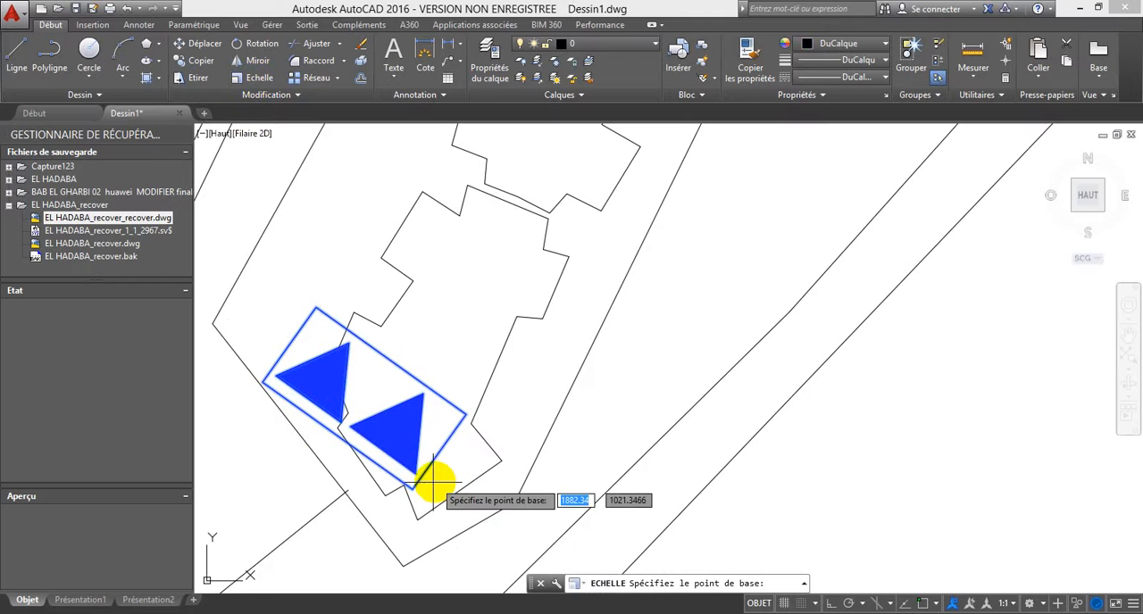
click(416, 473)
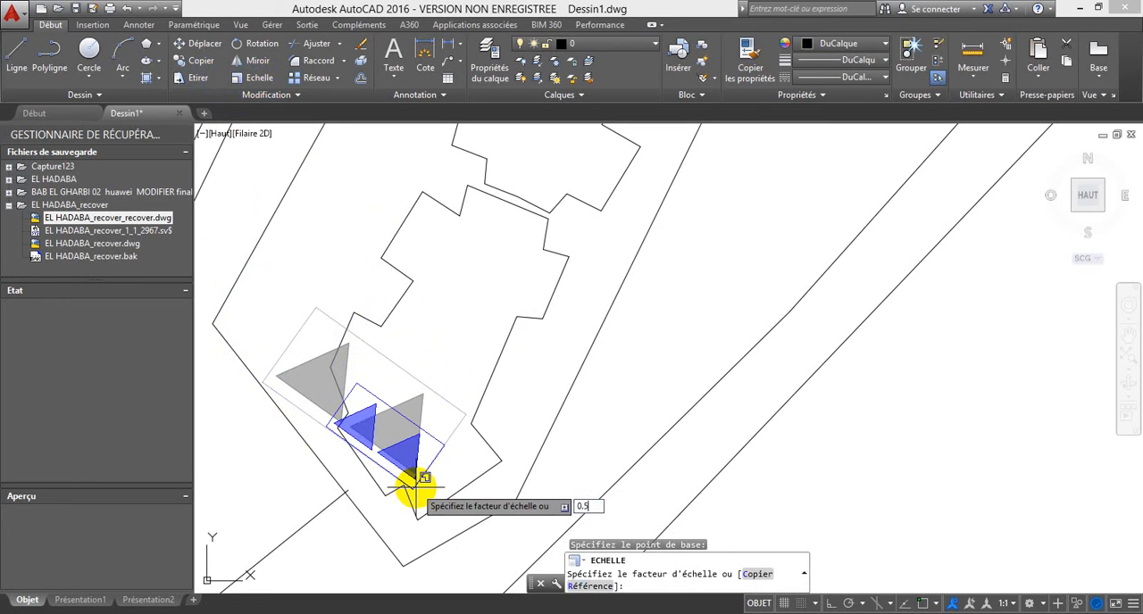
key(Return)
Step: Move the reduced double-triangle symbol northeast so it sits fully inside the southernmost building's outline
click(441, 490)
click(411, 440)
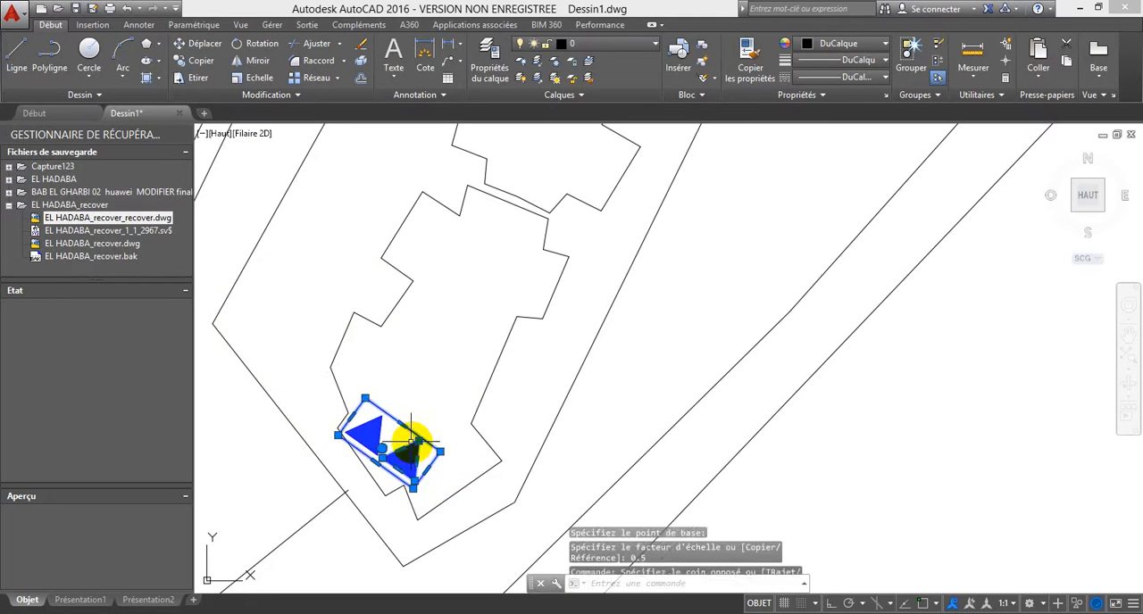
click(401, 442)
click(371, 417)
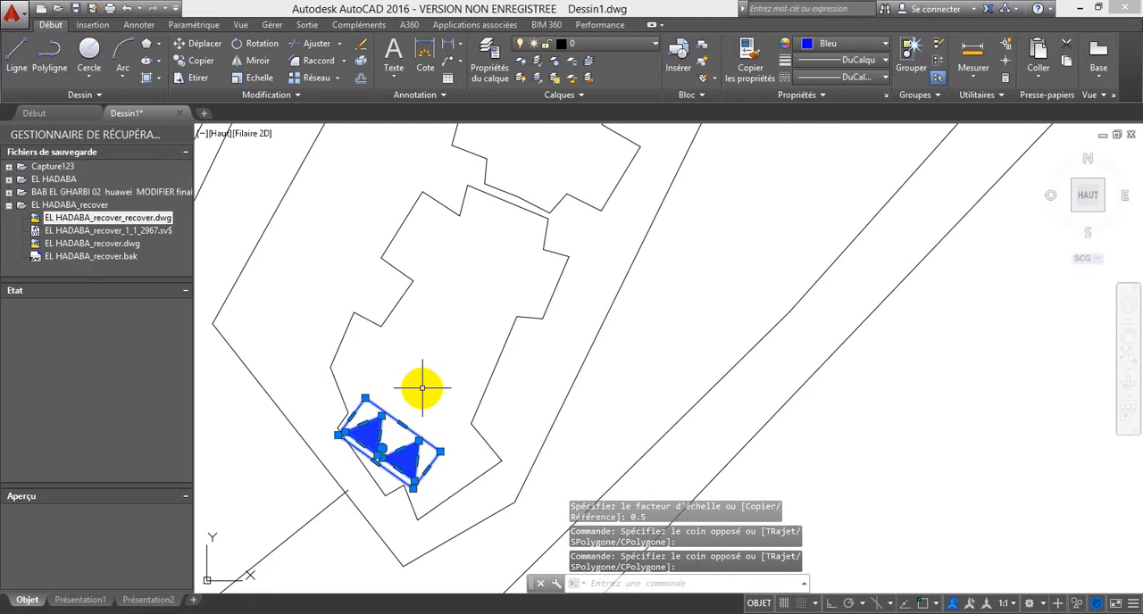
click(198, 43)
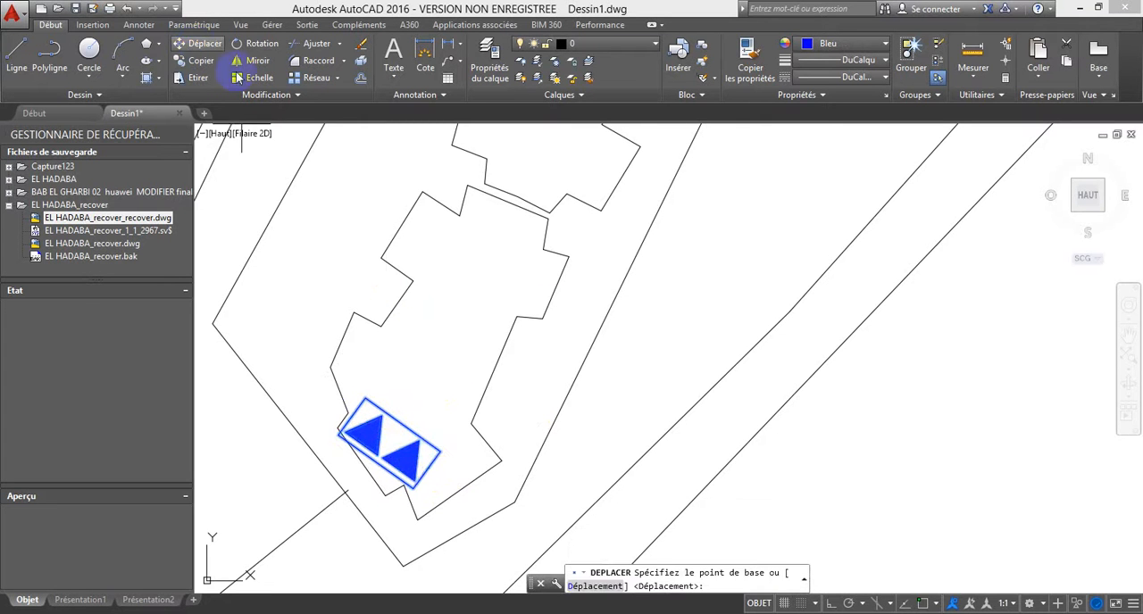
click(386, 435)
click(427, 398)
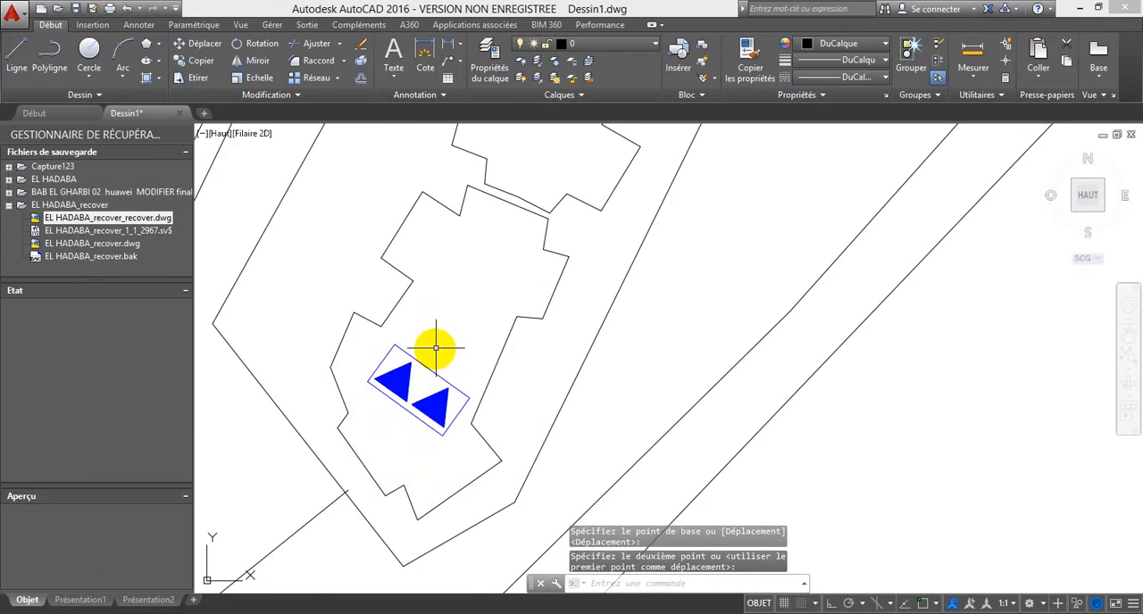
Step: Align the single-triangle symbol's left edge with the placed double-triangle symbol's northeast edge, using object snap and scaling to the alignment points
scroll(516, 337, down, 3)
middle_drag(977, 225, 856, 257)
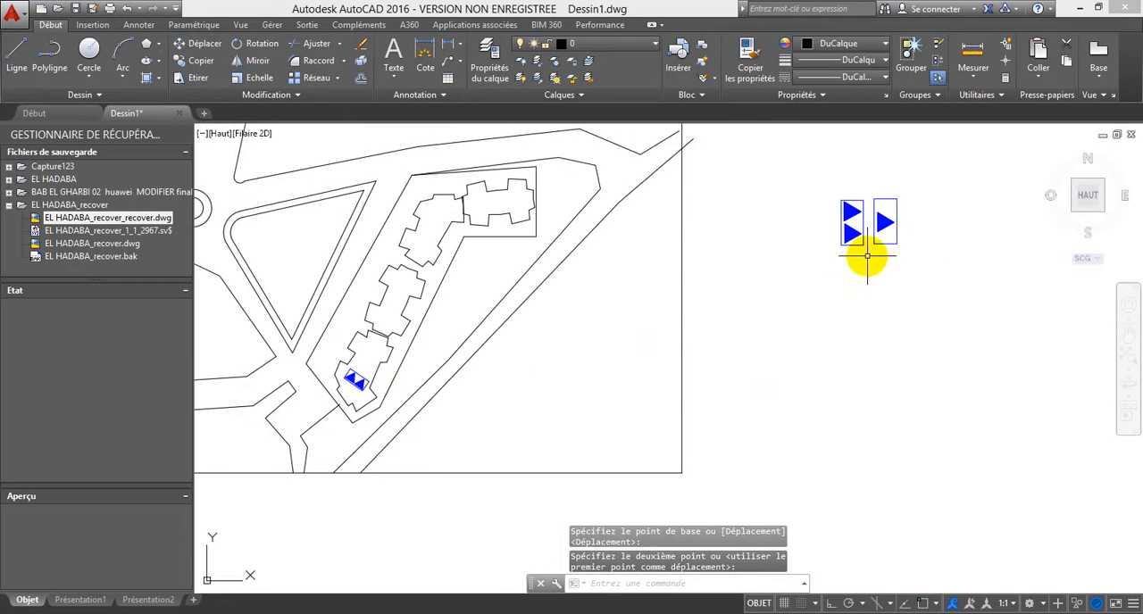
click(888, 253)
click(875, 175)
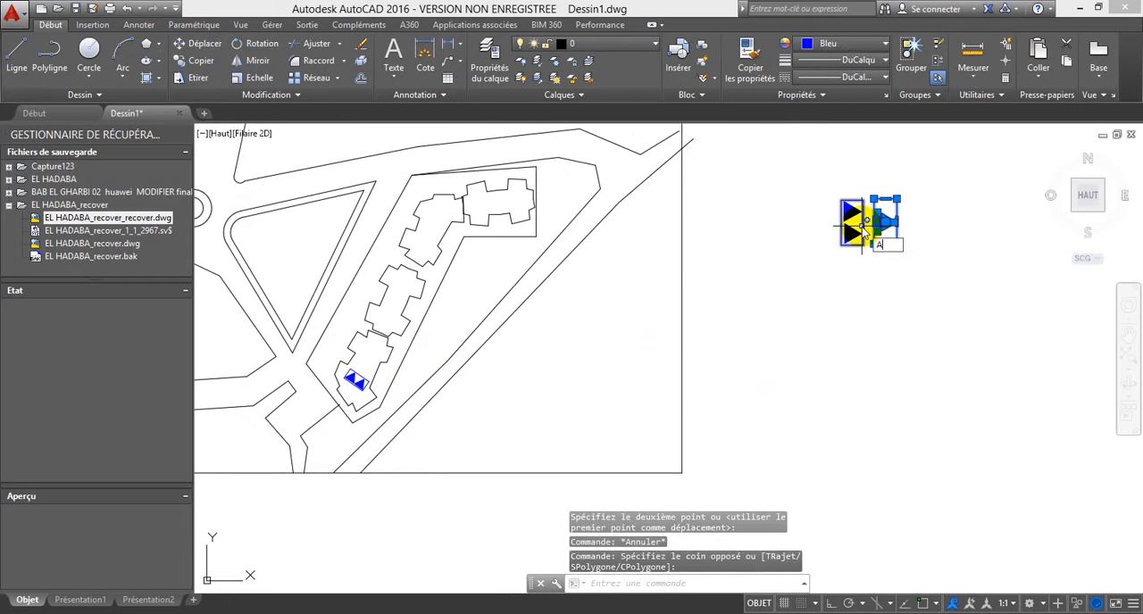
click(907, 271)
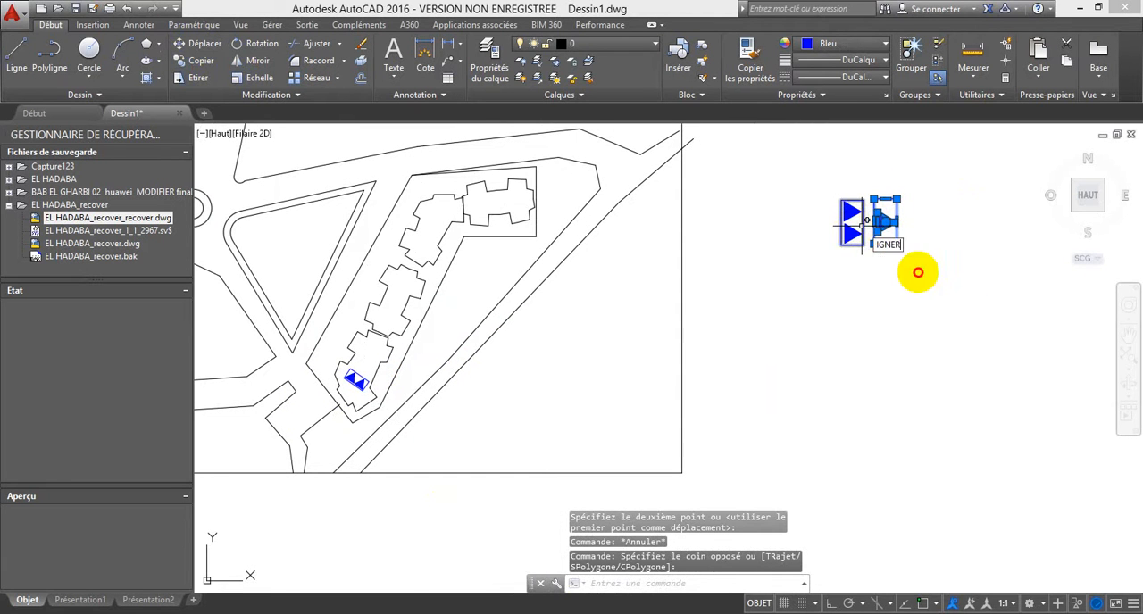
key(F3)
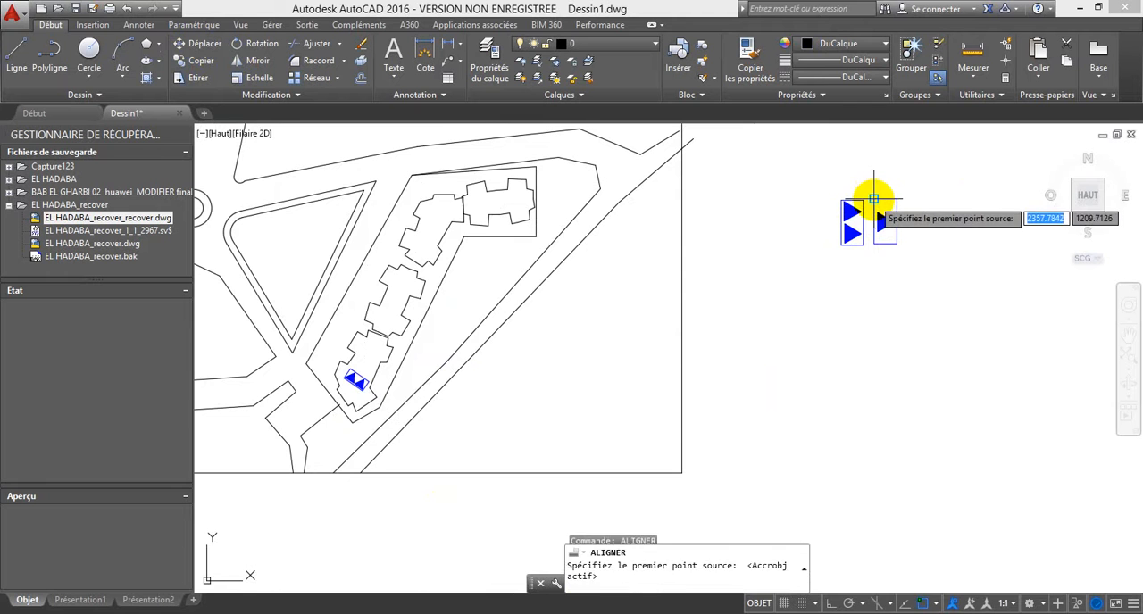
click(875, 197)
scroll(358, 357, up, 6)
click(337, 335)
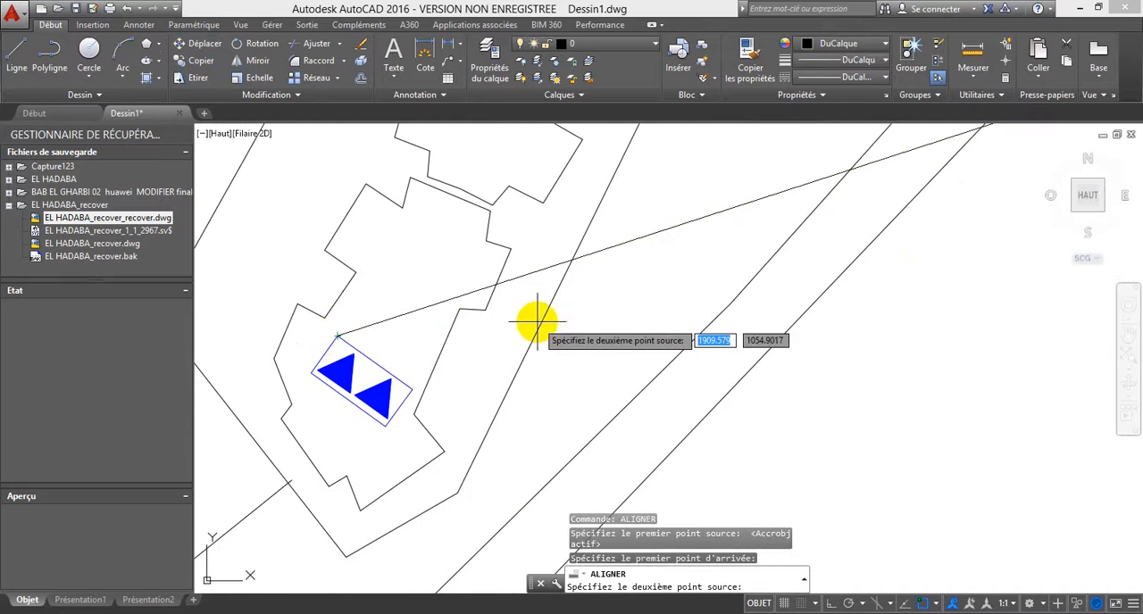
scroll(536, 319, down, 6)
click(1030, 196)
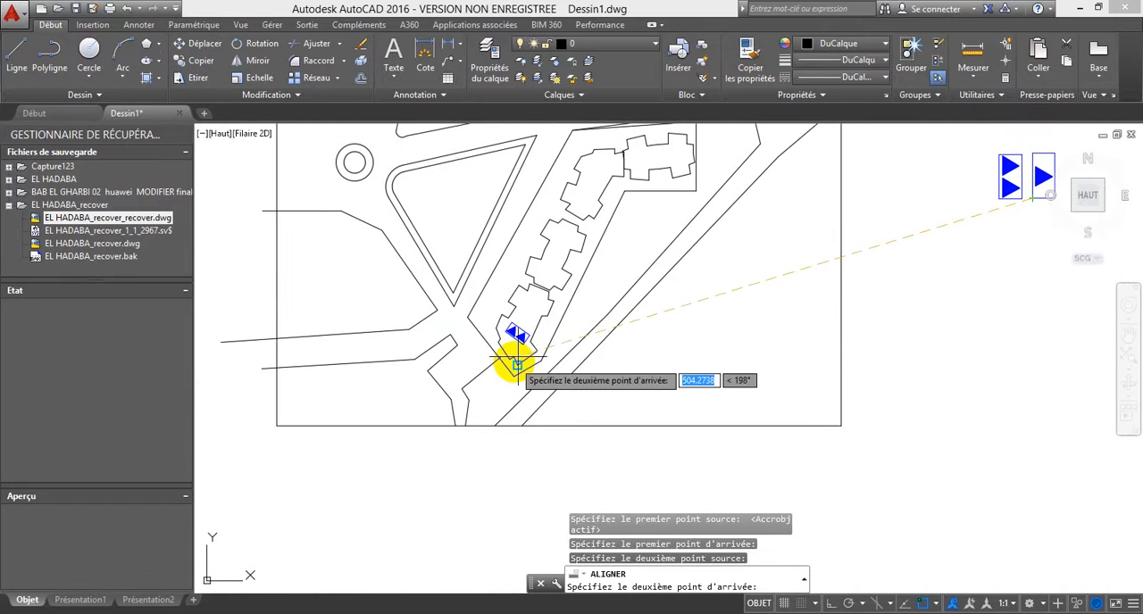
scroll(510, 357, up, 6)
click(520, 362)
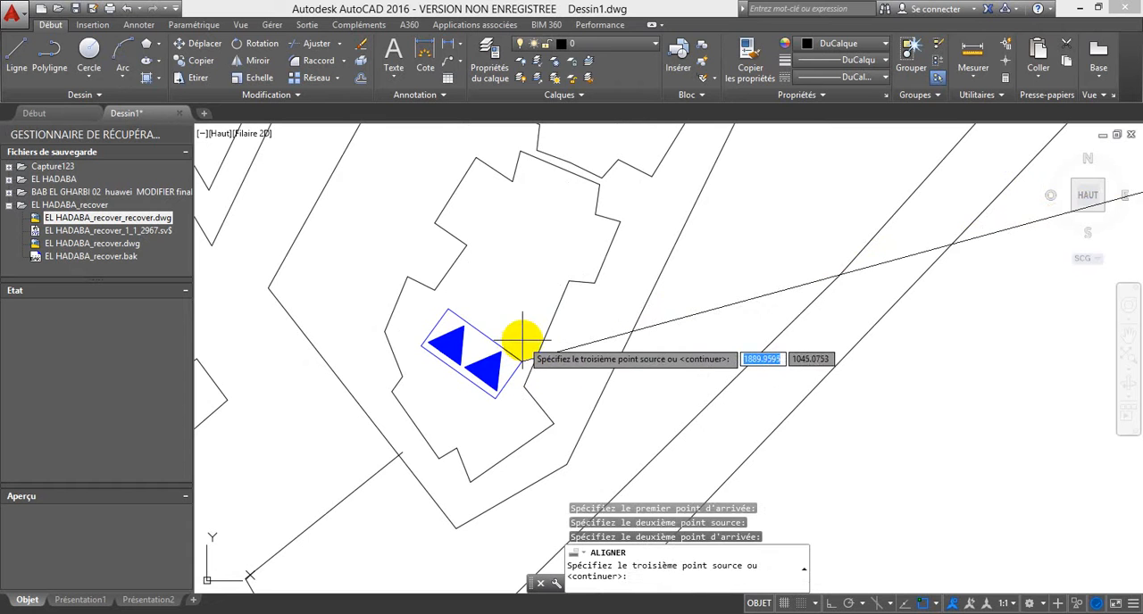
key(Return)
click(529, 378)
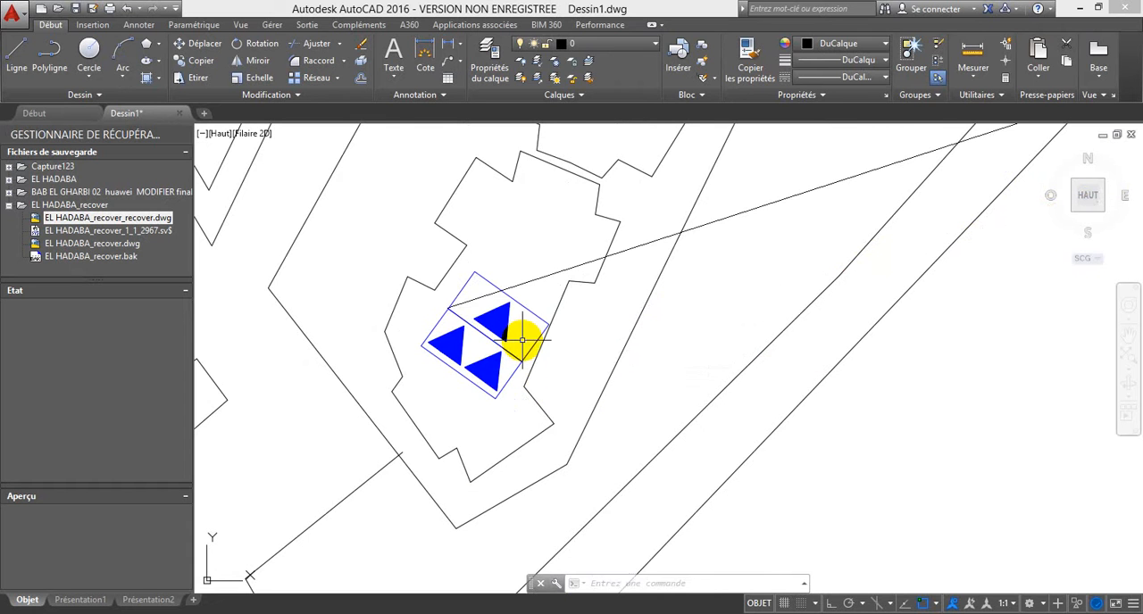
Step: Move the single-triangle symbol, with its rectangle and filled triangle, northeast to leave a gap from the double-triangle symbol in the southernmost building
scroll(496, 340, down, 2)
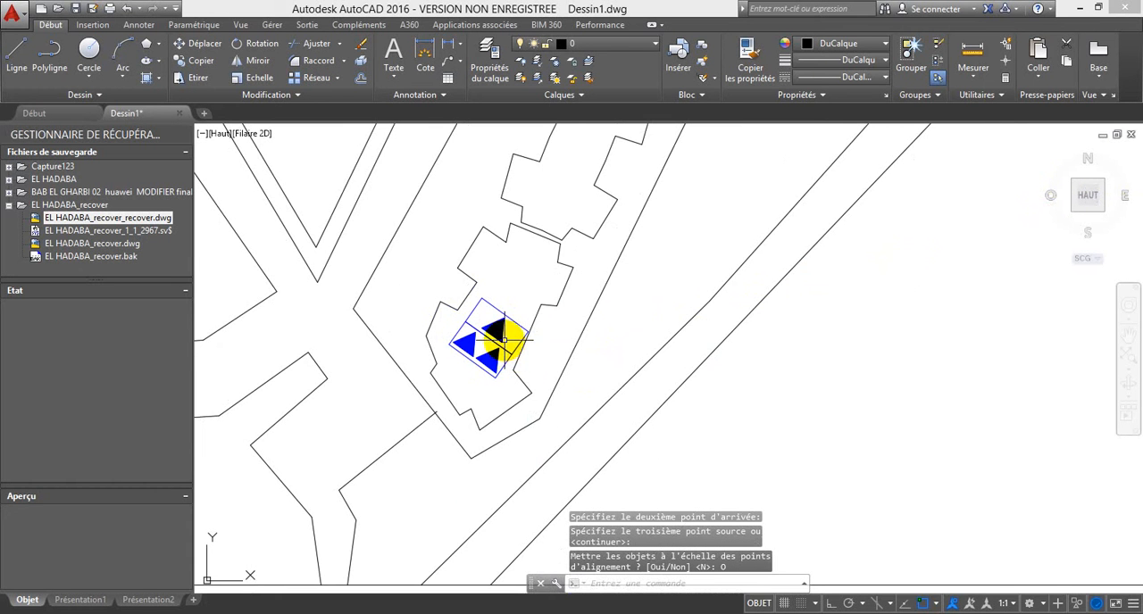
scroll(494, 332, up, 4)
click(566, 316)
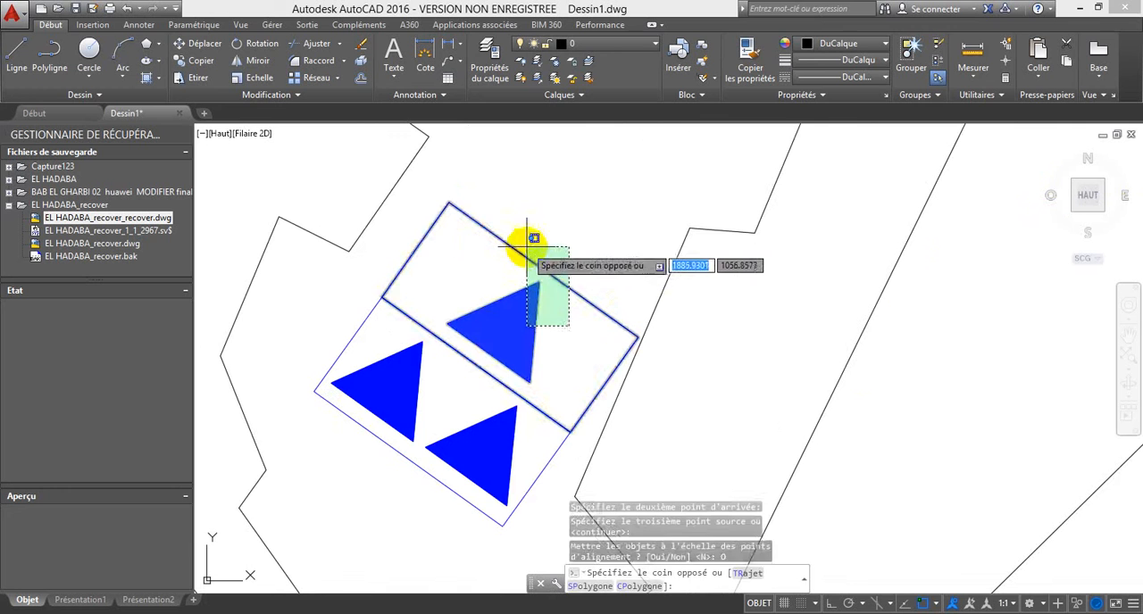
click(511, 235)
click(461, 201)
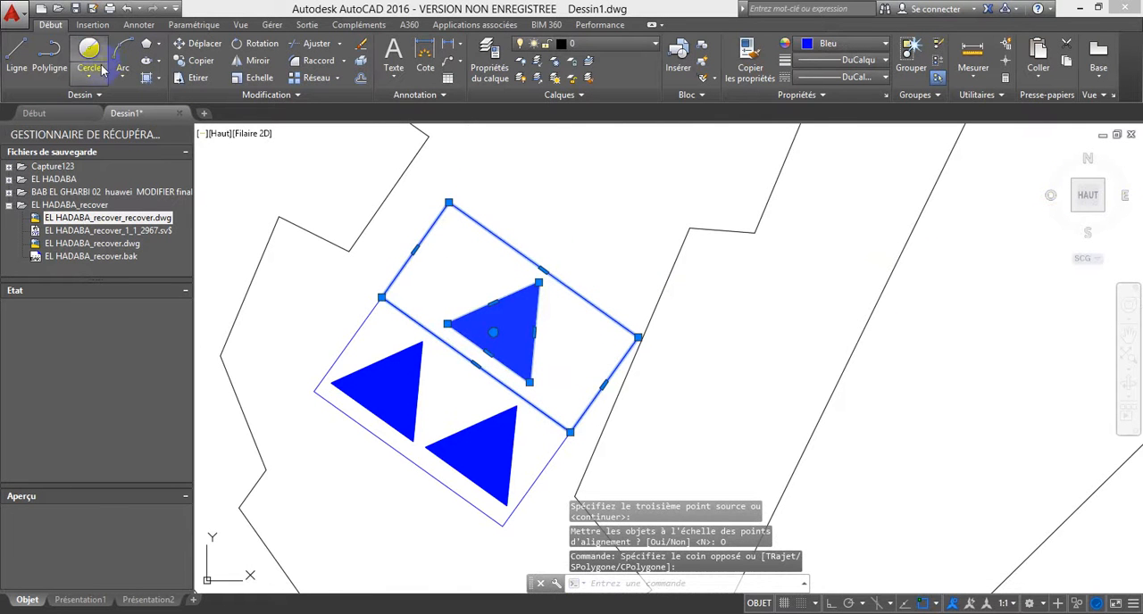
click(200, 43)
click(505, 308)
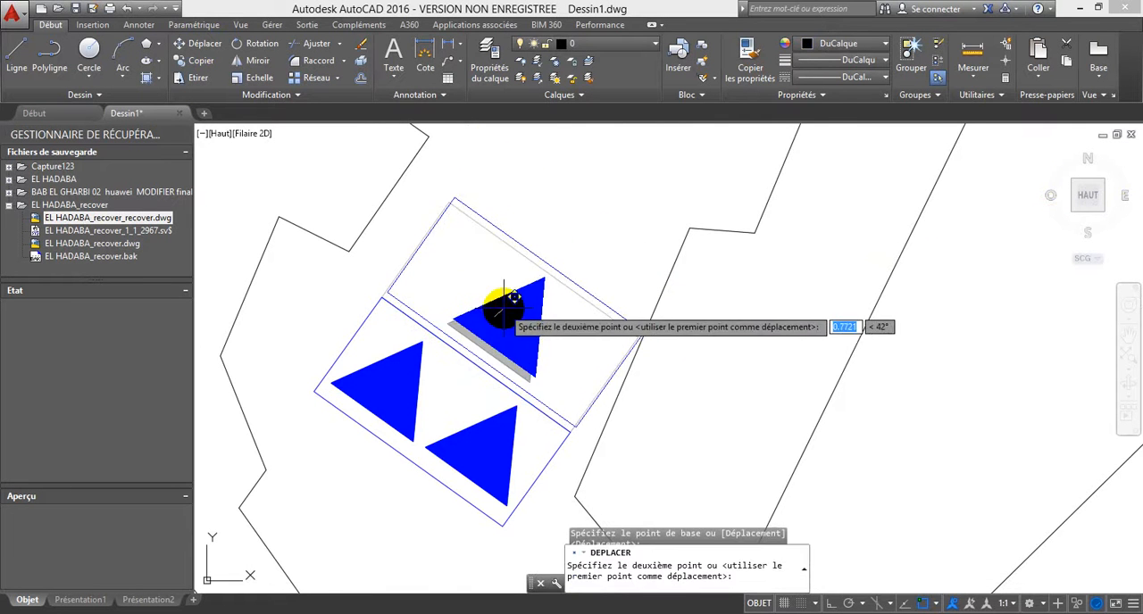
middle_drag(522, 225, 471, 293)
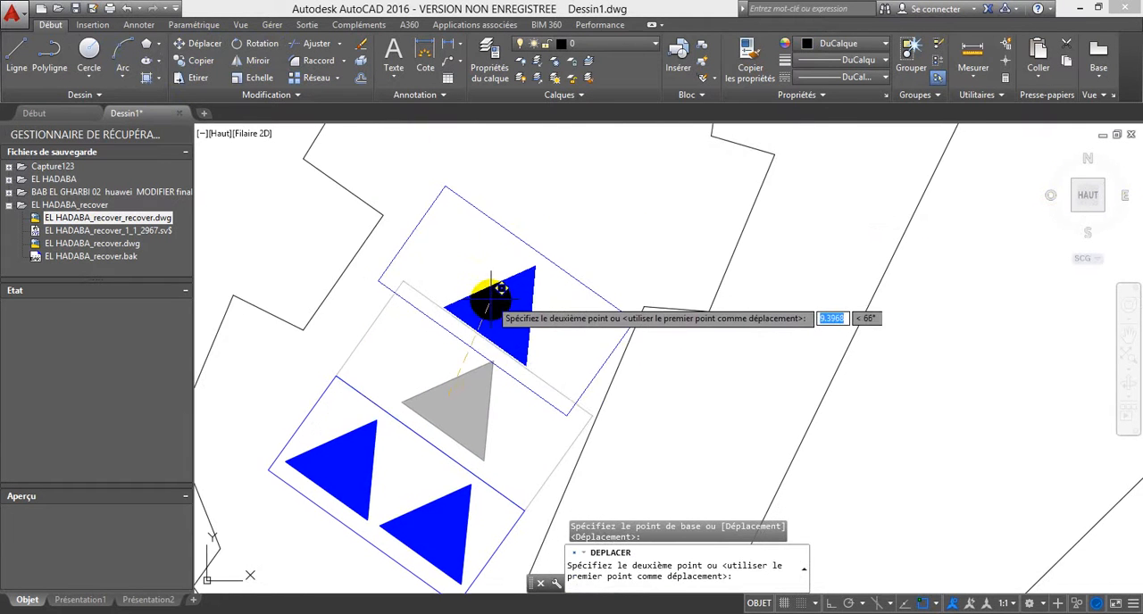
click(473, 287)
scroll(480, 239, down, 2)
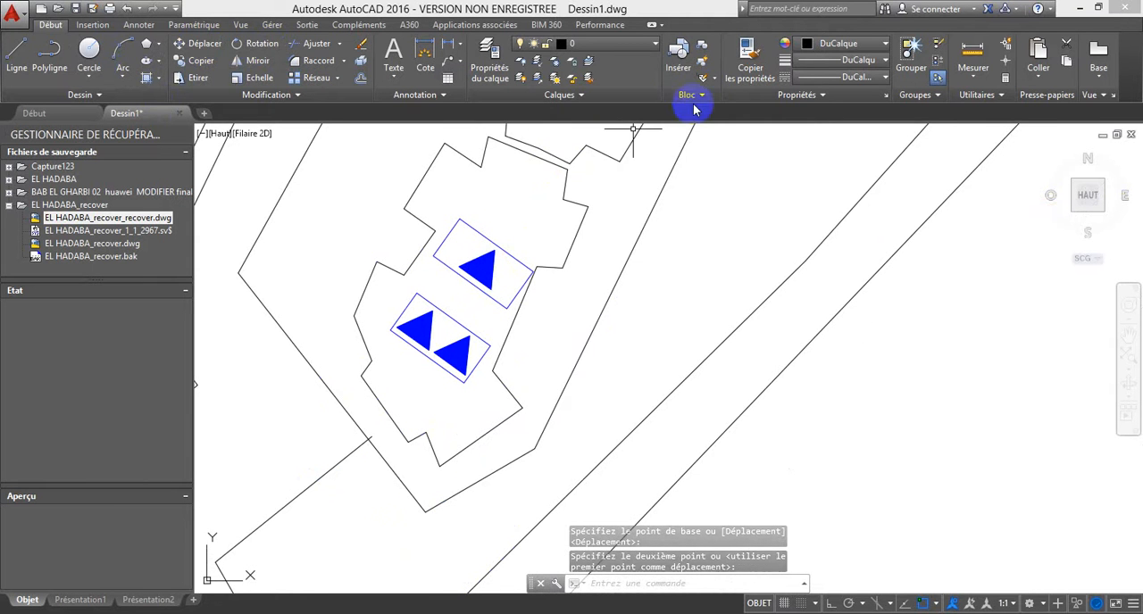
click(704, 46)
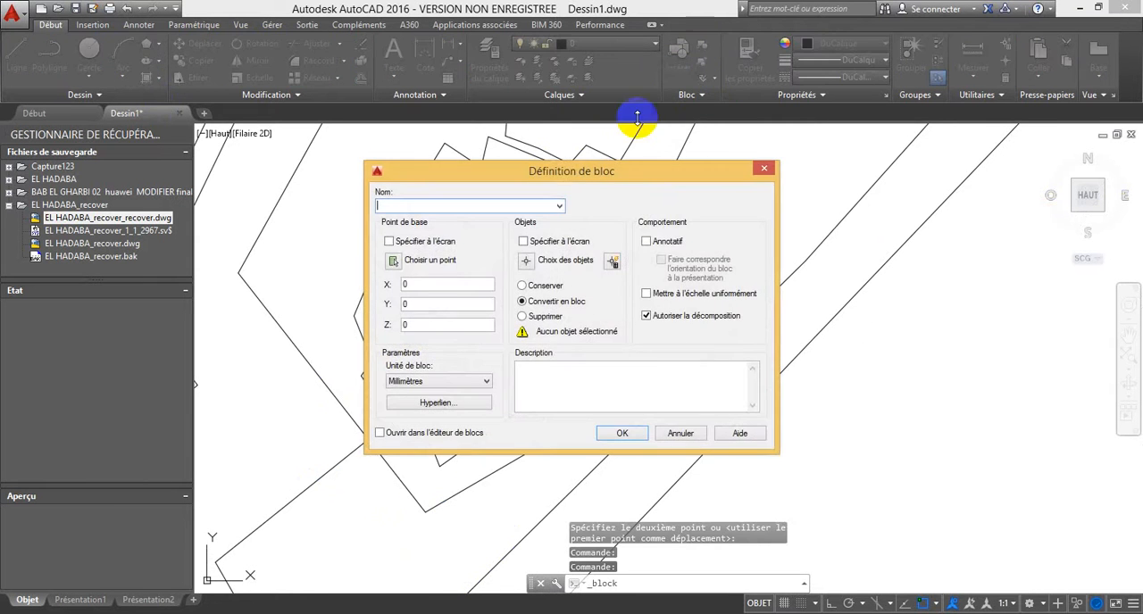
click(556, 205)
click(557, 205)
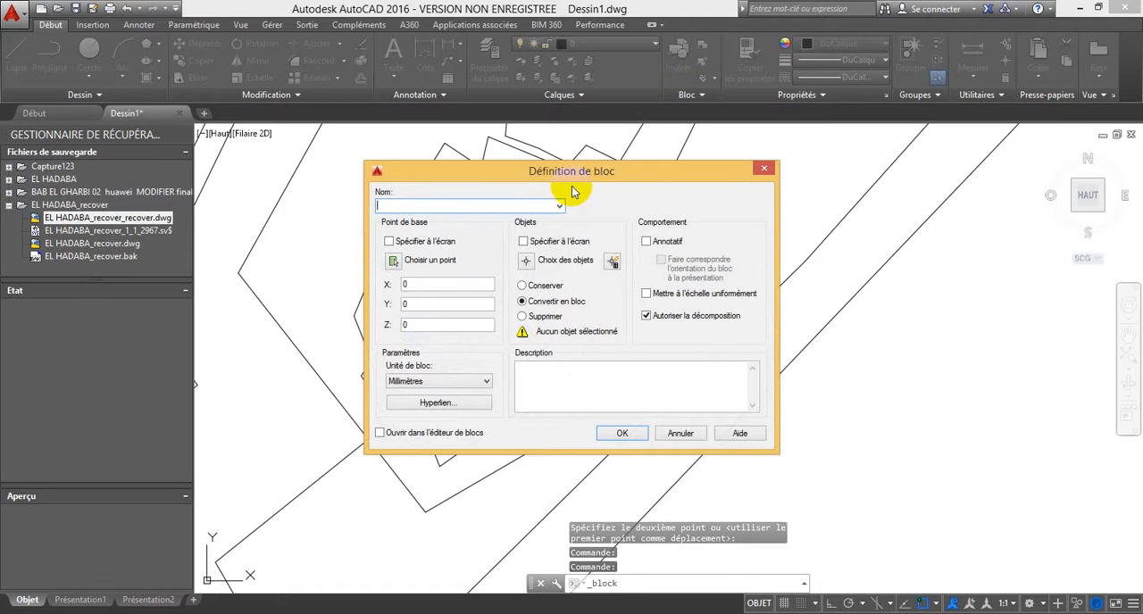
click(763, 168)
Step: Start a block definition from the single-triangle symbol's rectangle and filled triangle
click(506, 309)
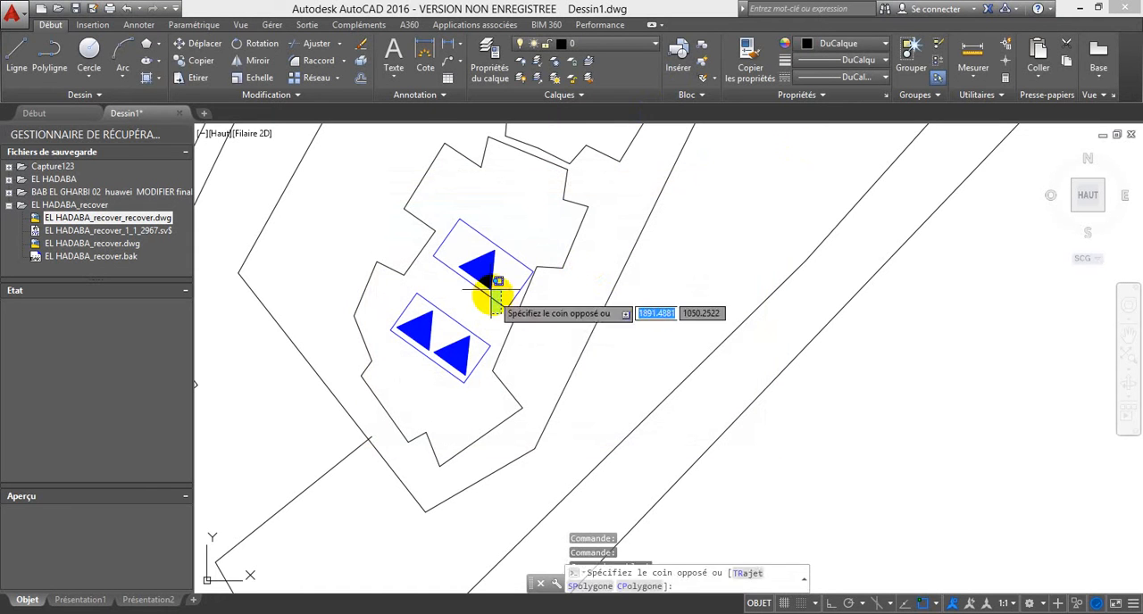
click(492, 224)
click(703, 44)
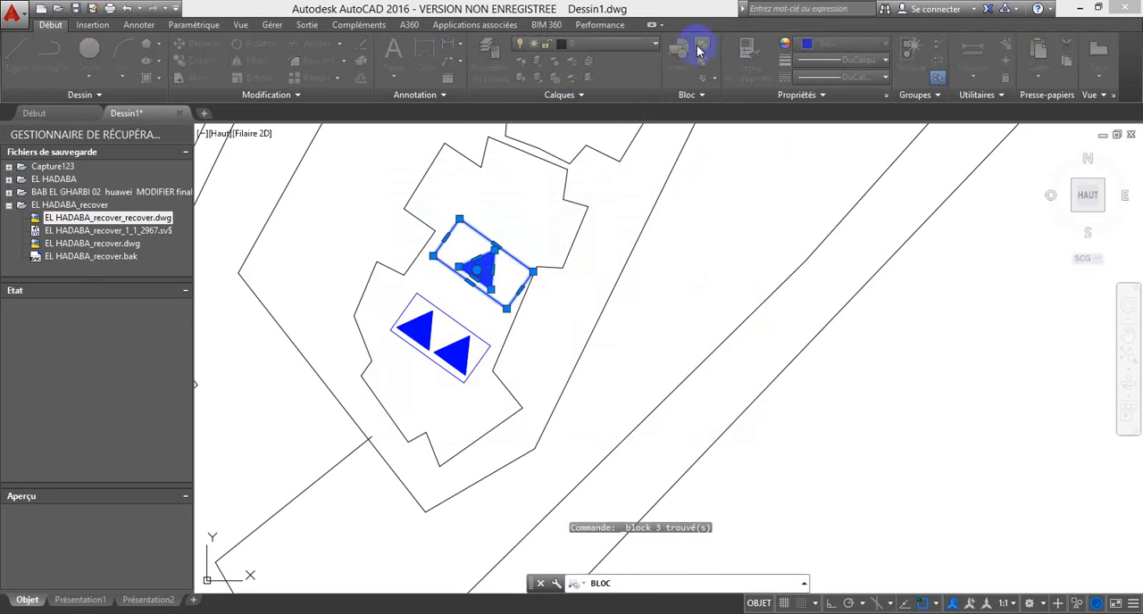
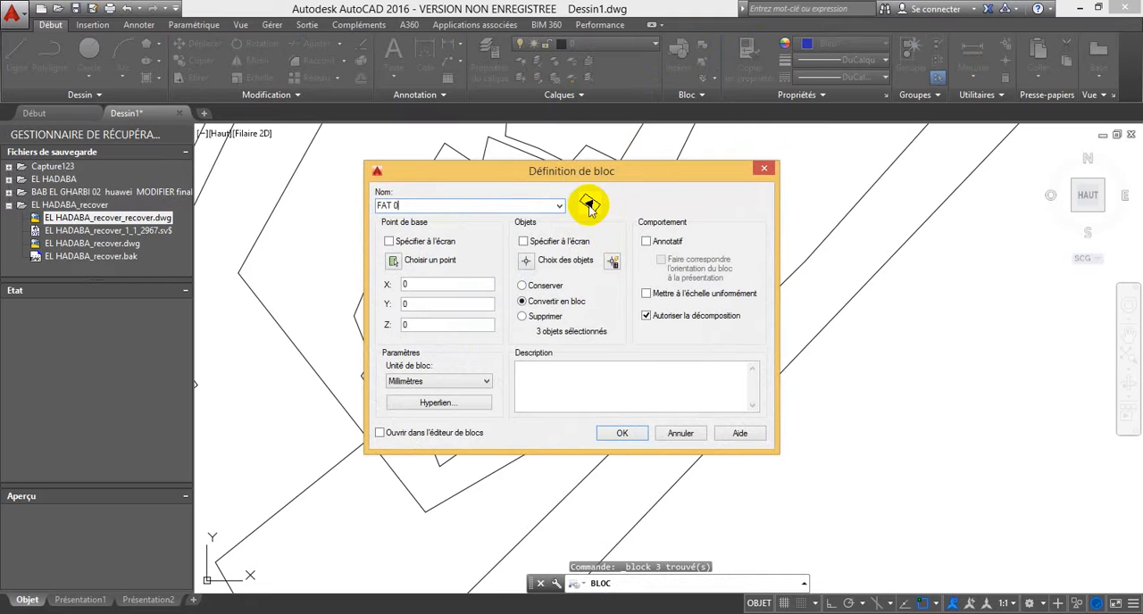
Step: Complete the FAT 08 block definition, with object snap off and the base point picked freely on the filled triangle
click(393, 261)
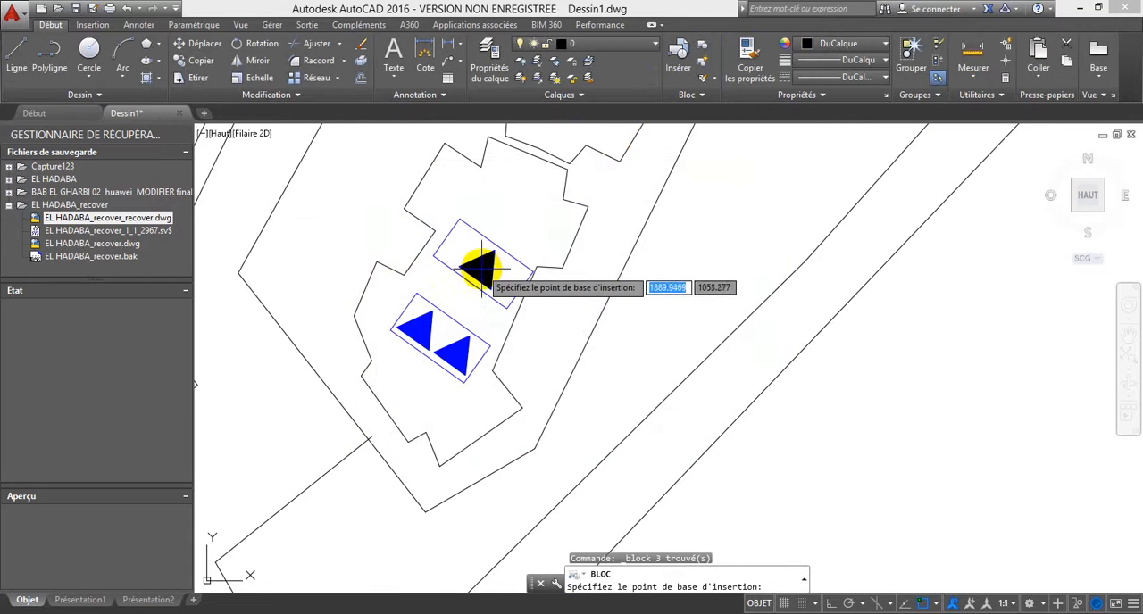
key(F3)
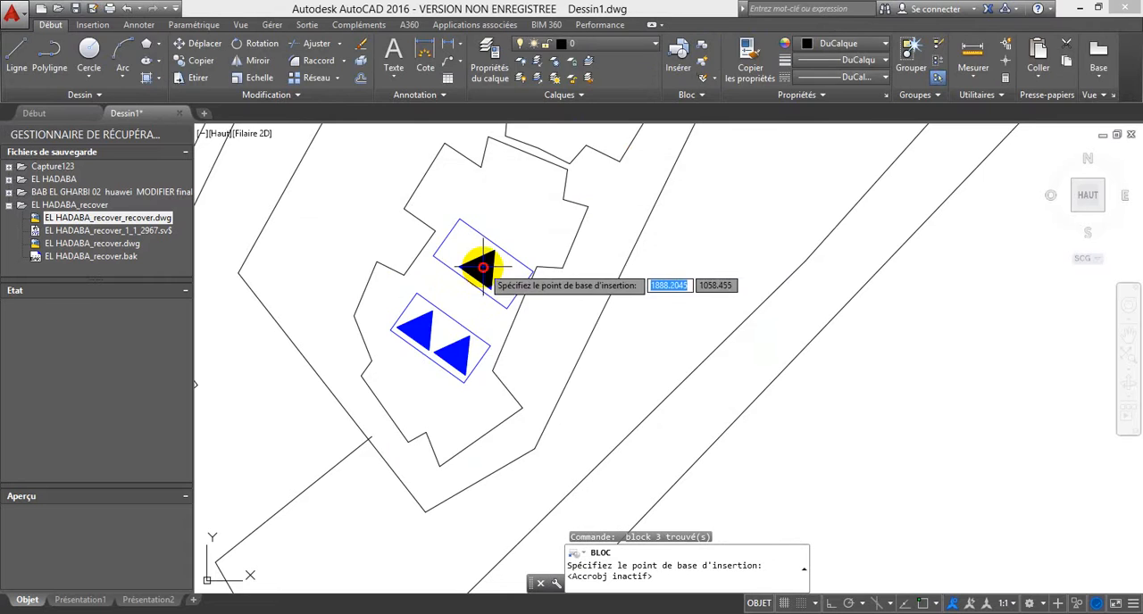
click(483, 266)
click(624, 433)
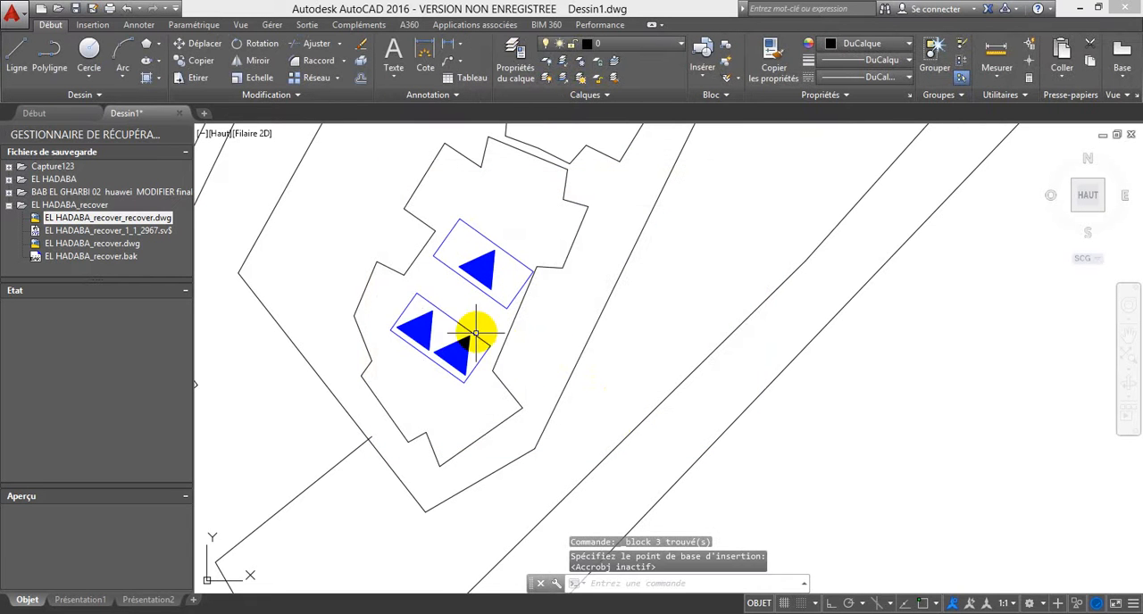
Step: Define the double-triangle symbol as a block named FAT 16, with its base point between the two triangles
click(473, 384)
click(387, 293)
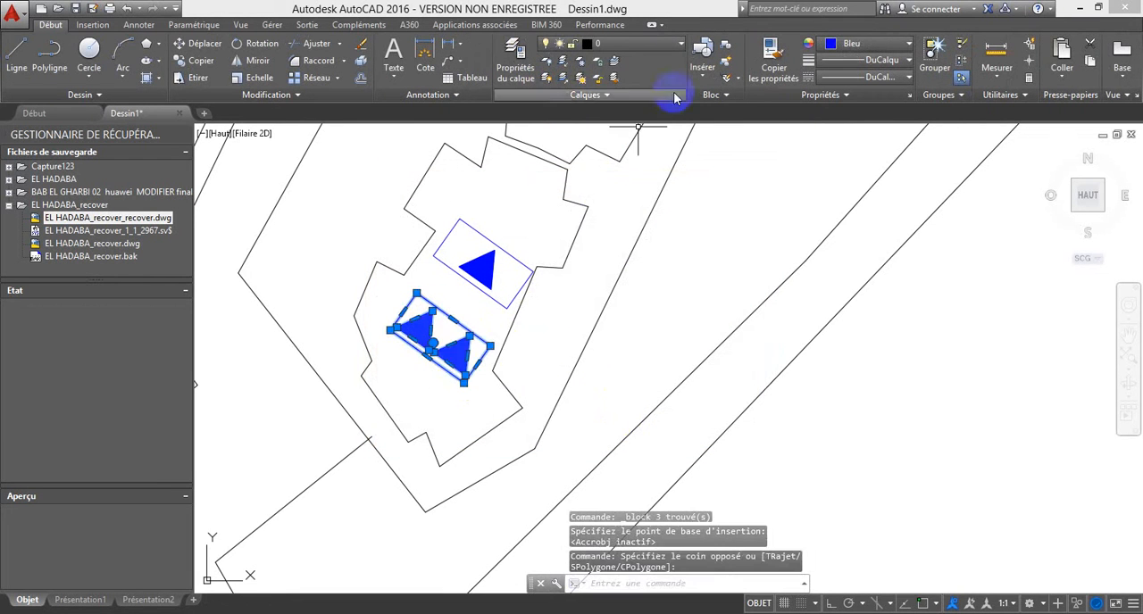
click(725, 48)
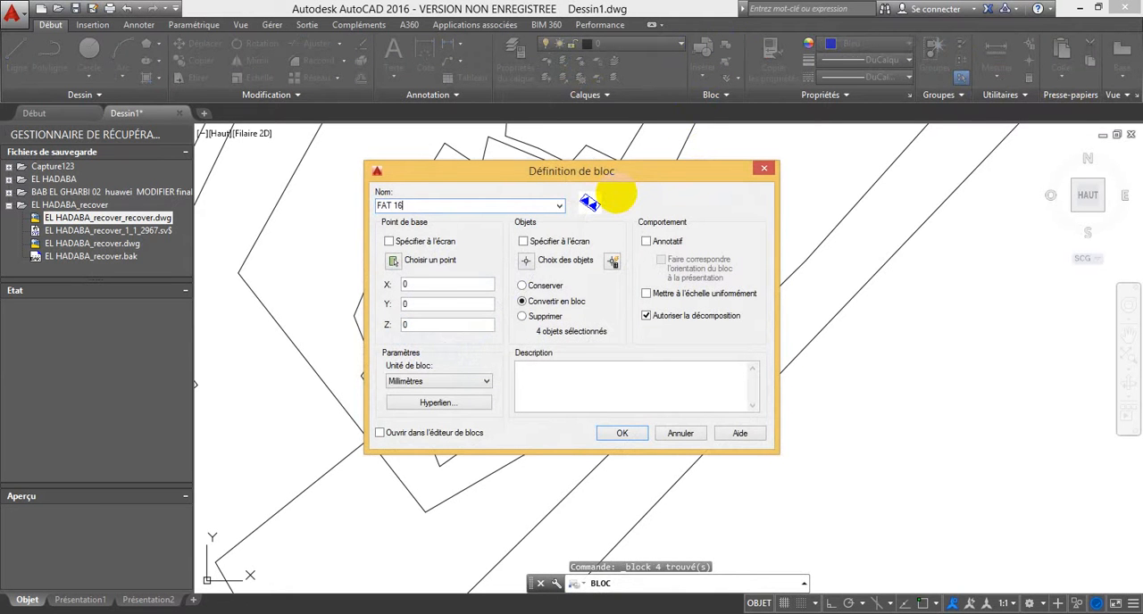
click(397, 262)
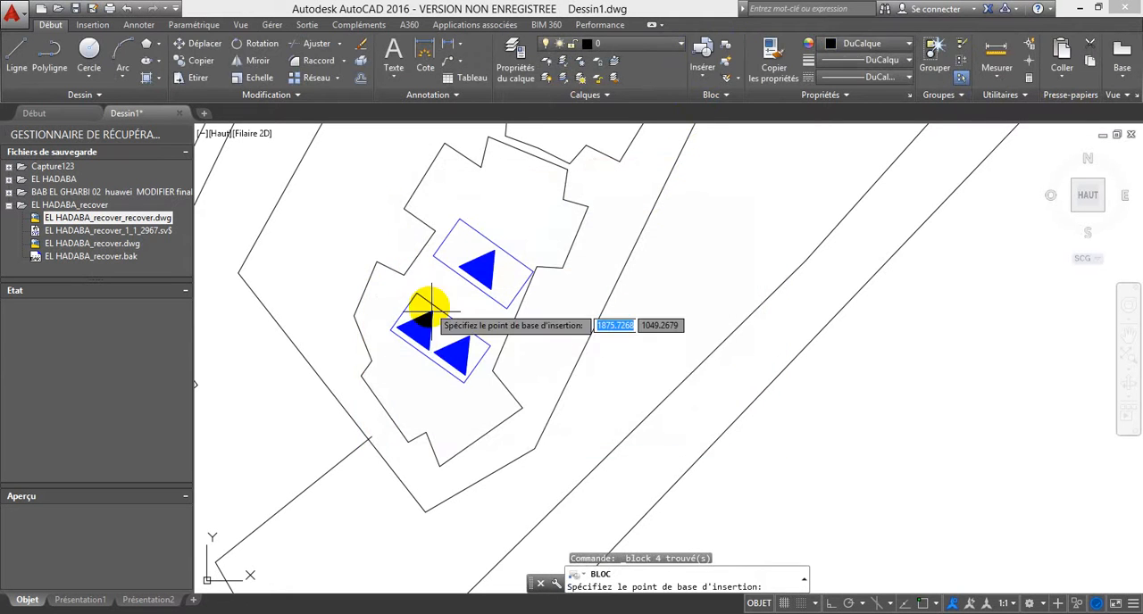
click(439, 336)
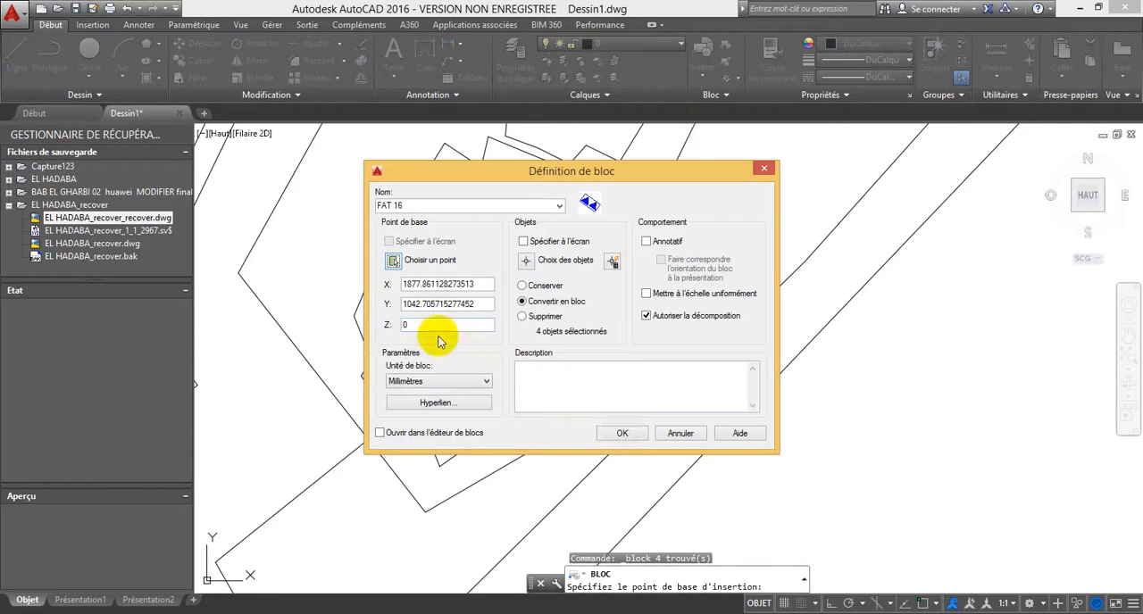
click(625, 433)
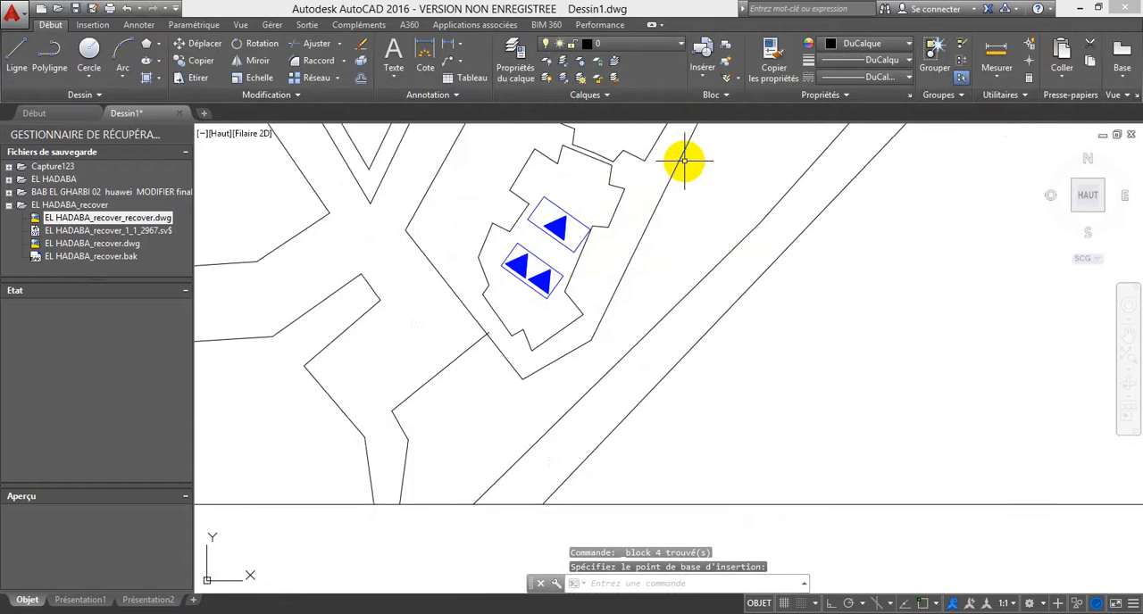
Step: Insert a FAT 08 block in the northern part of the second building from the south
scroll(684, 161, down, 3)
click(701, 55)
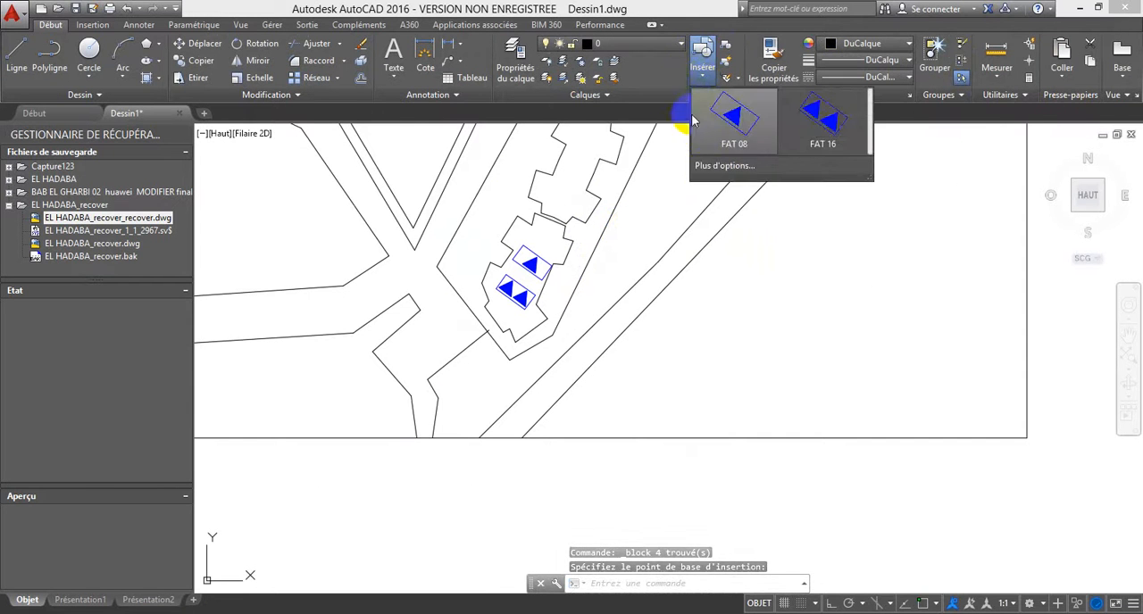
click(734, 123)
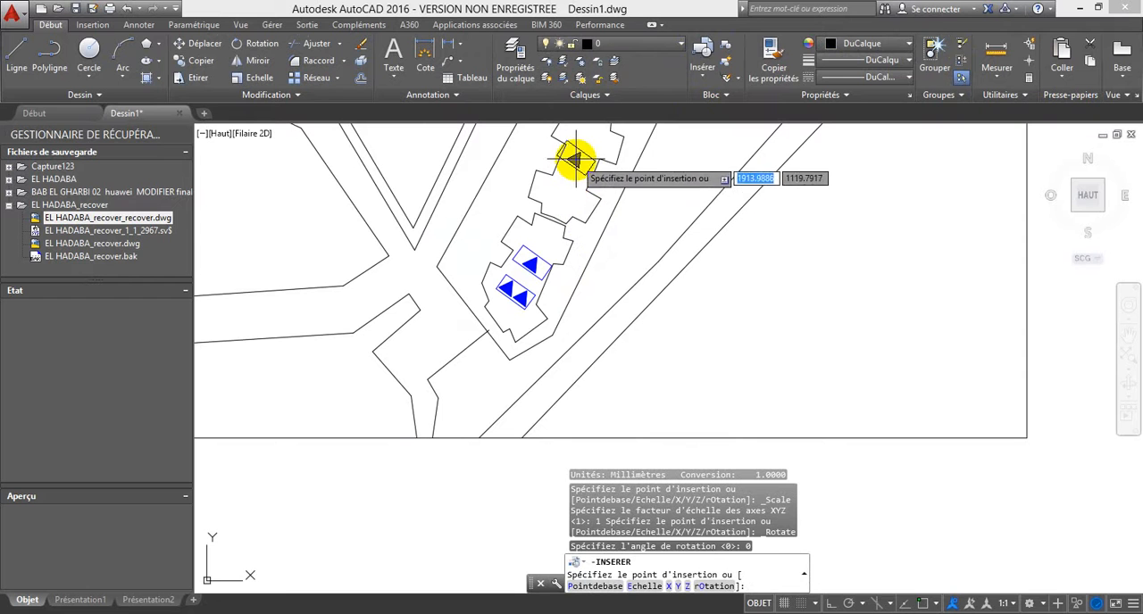
click(582, 152)
Step: Insert a FAT 16 block in the southern part of the same building, below the new FAT 08 block
scroll(588, 215, up, 2)
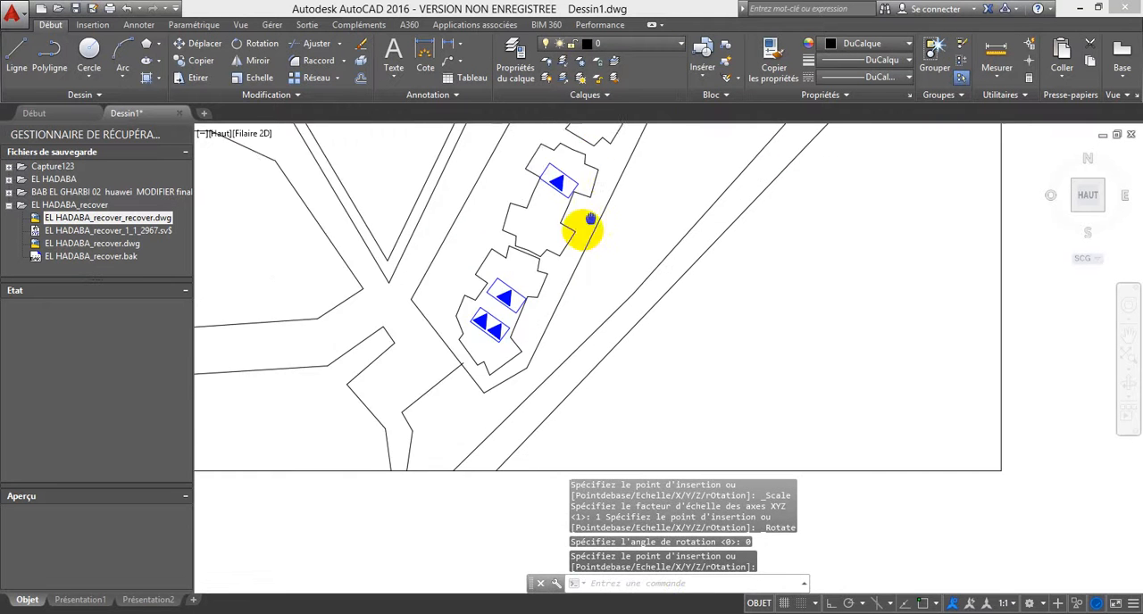
click(703, 56)
click(815, 125)
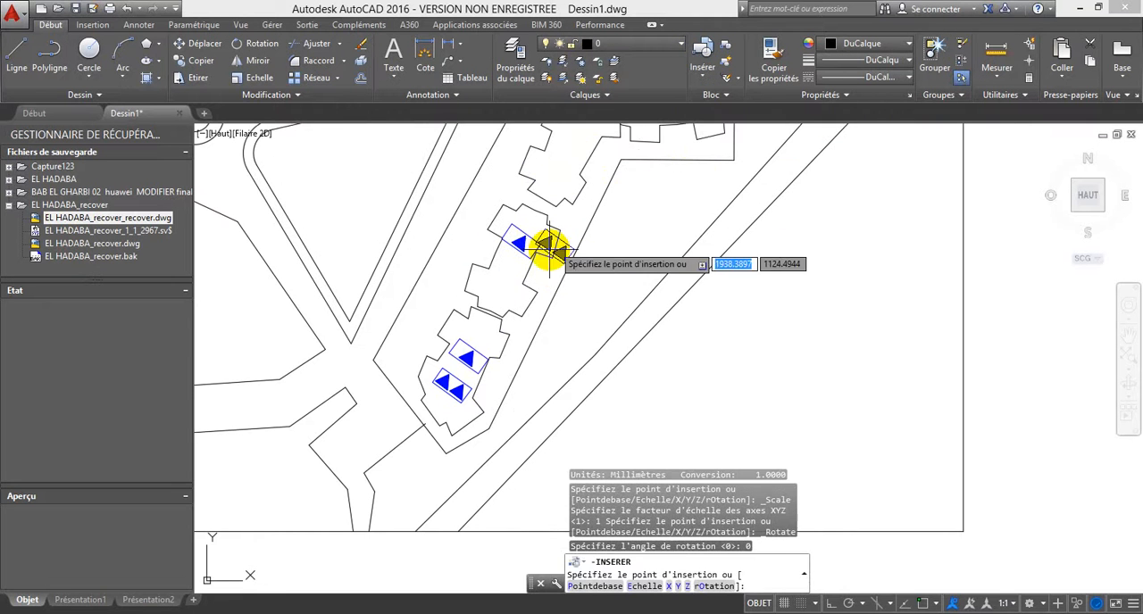
click(492, 291)
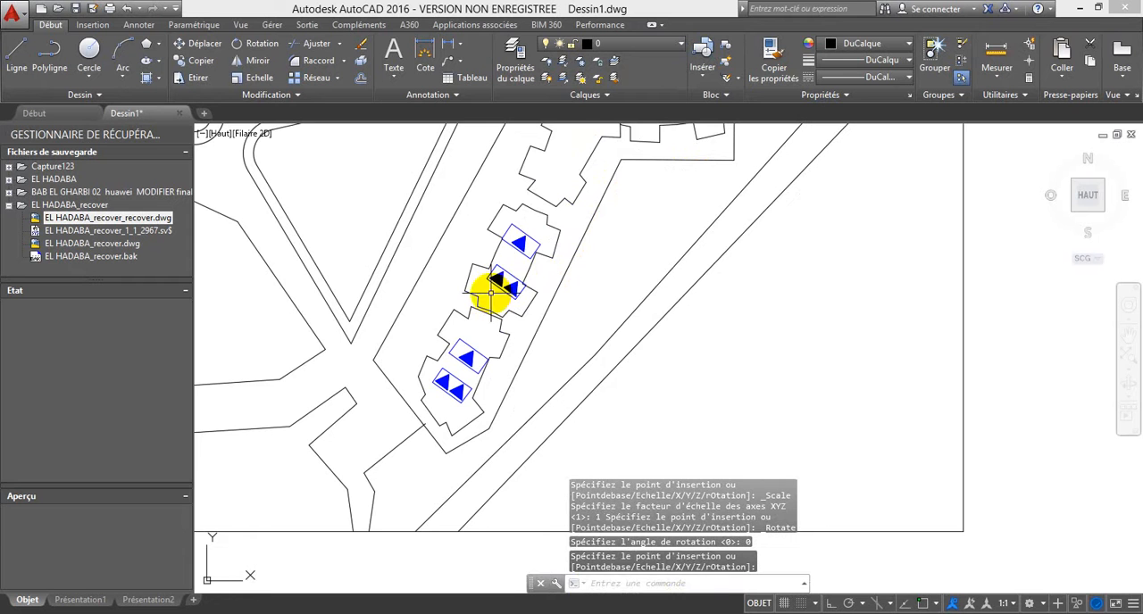
Step: Draw a small rectangle with a diagonal of about 39.5 units inside the plan border's southwest corner, below the road
middle_drag(568, 218, 525, 263)
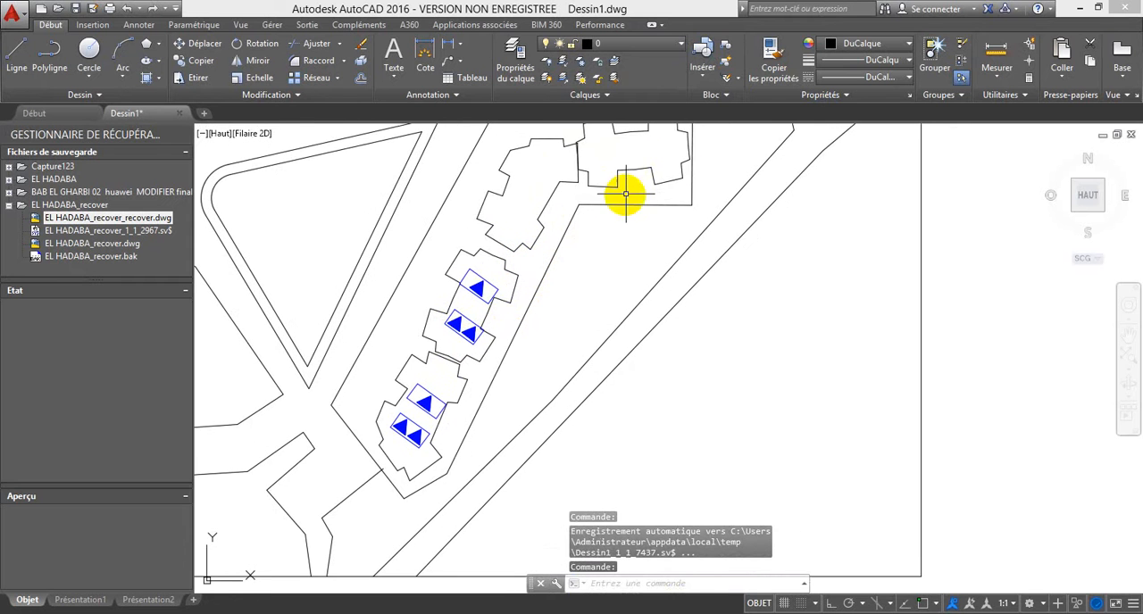
middle_drag(285, 198, 300, 139)
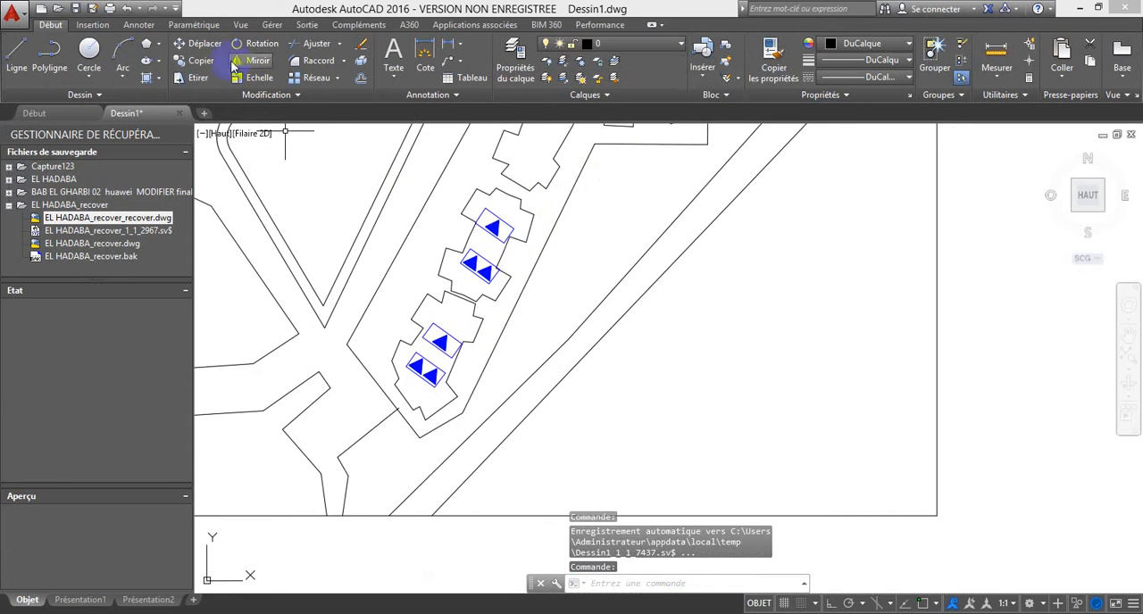
click(162, 45)
click(171, 68)
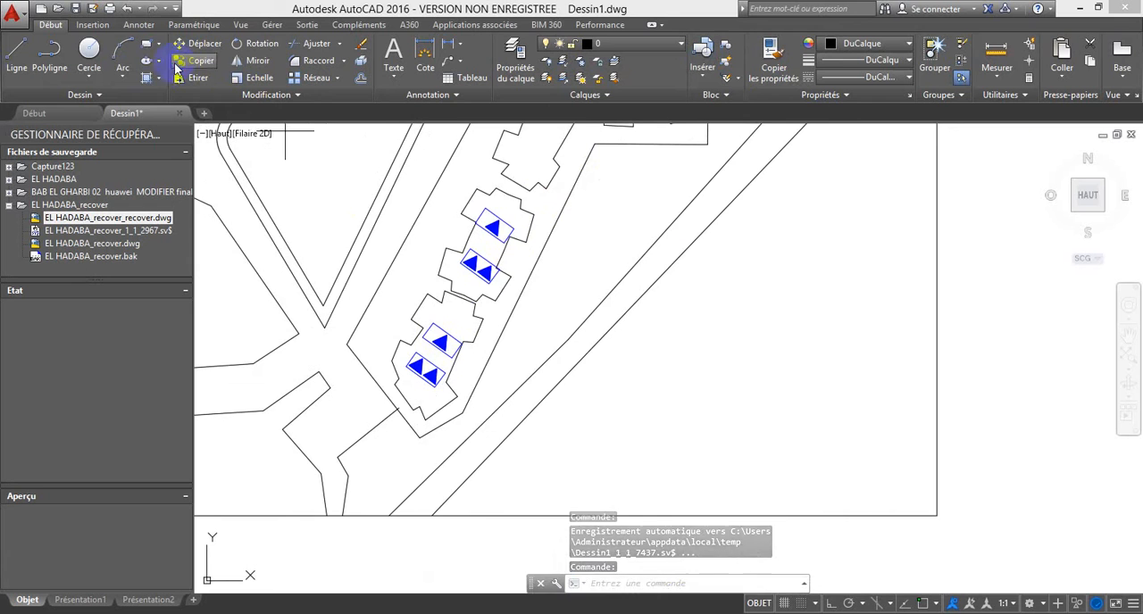
scroll(496, 286, down, 2)
middle_drag(534, 385, 732, 245)
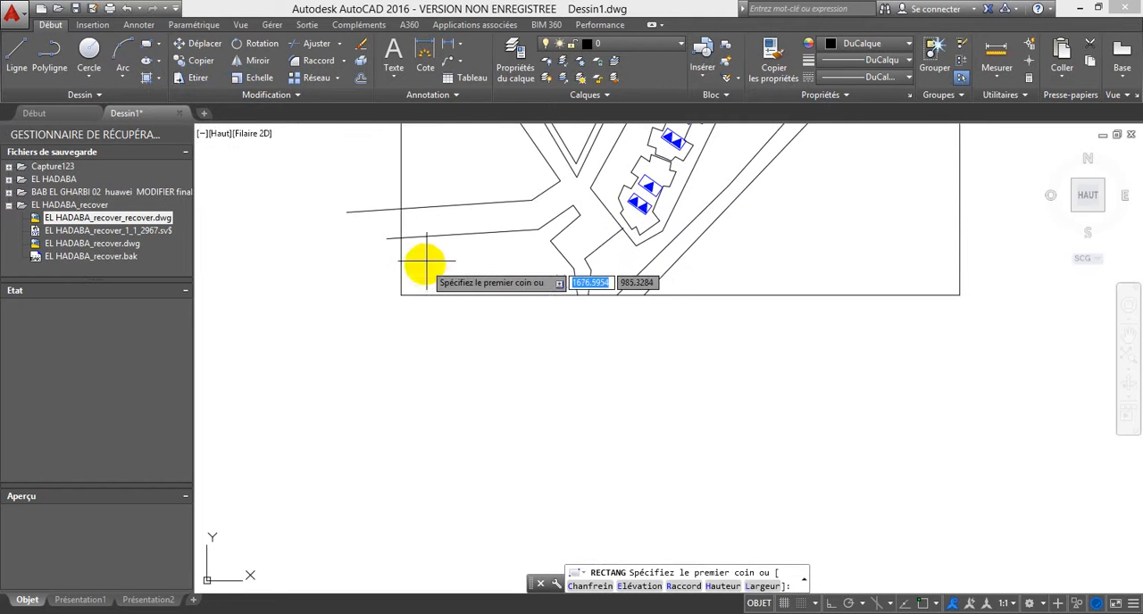
click(433, 251)
click(467, 273)
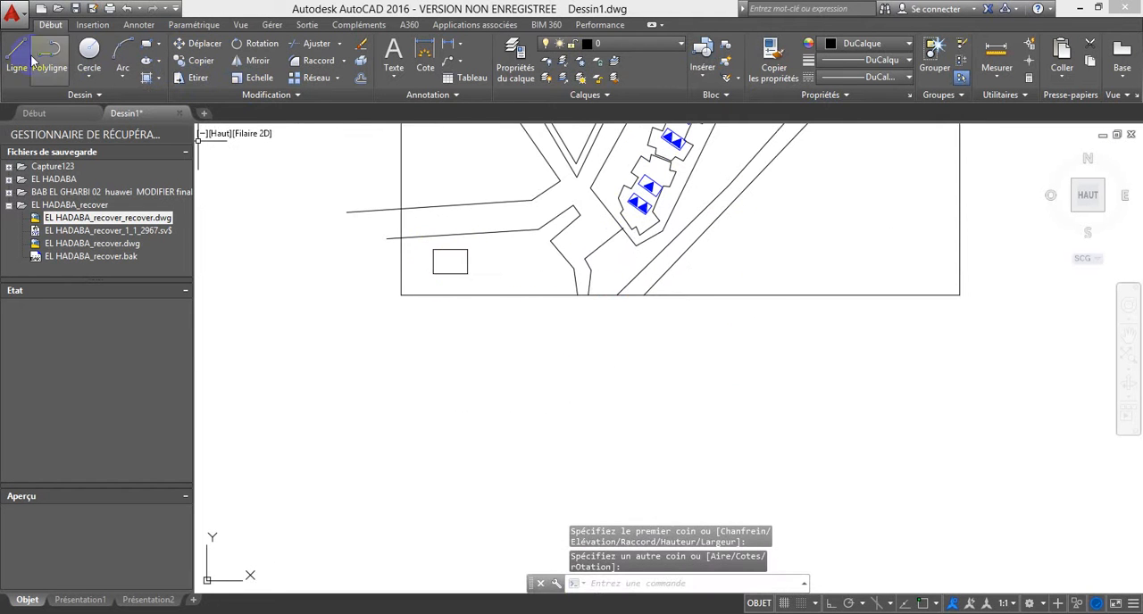
click(46, 59)
scroll(436, 264, up, 2)
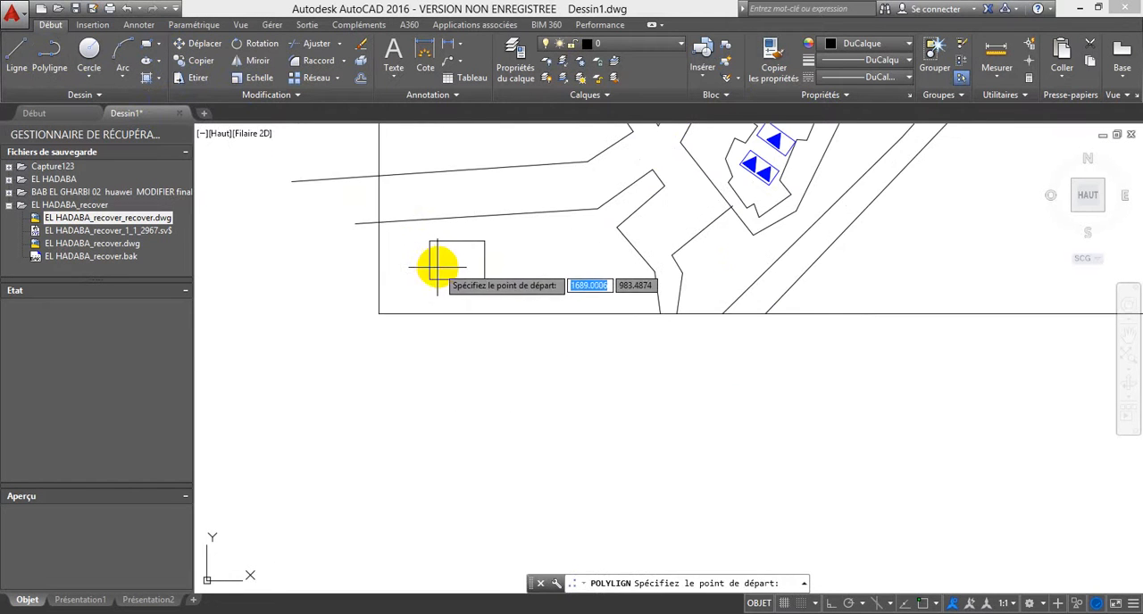
key(F2)
key(Escape)
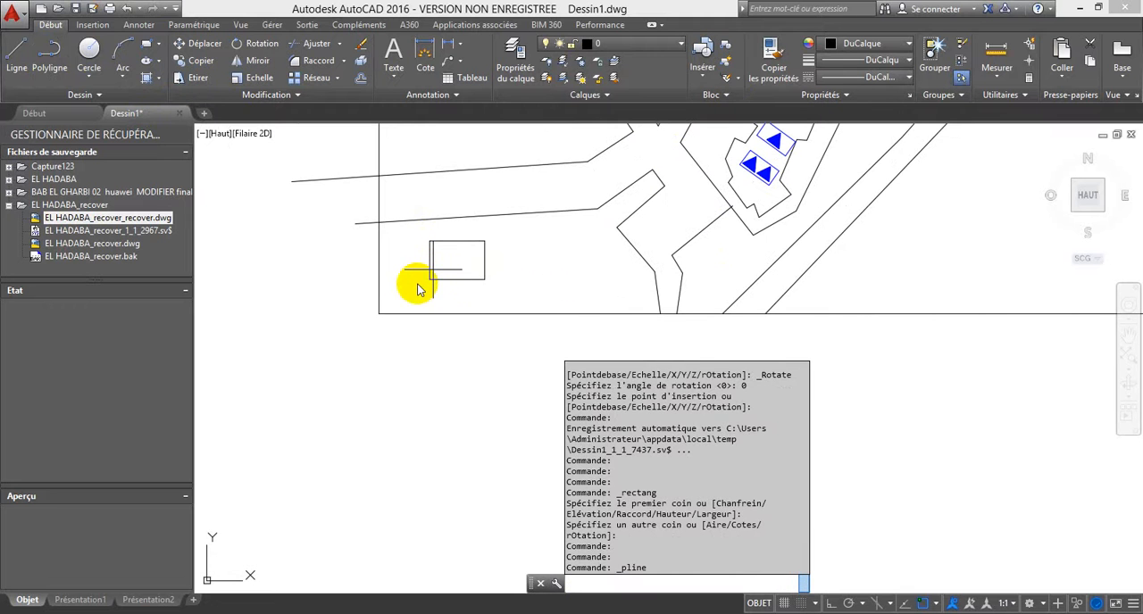
key(Return)
key(Escape)
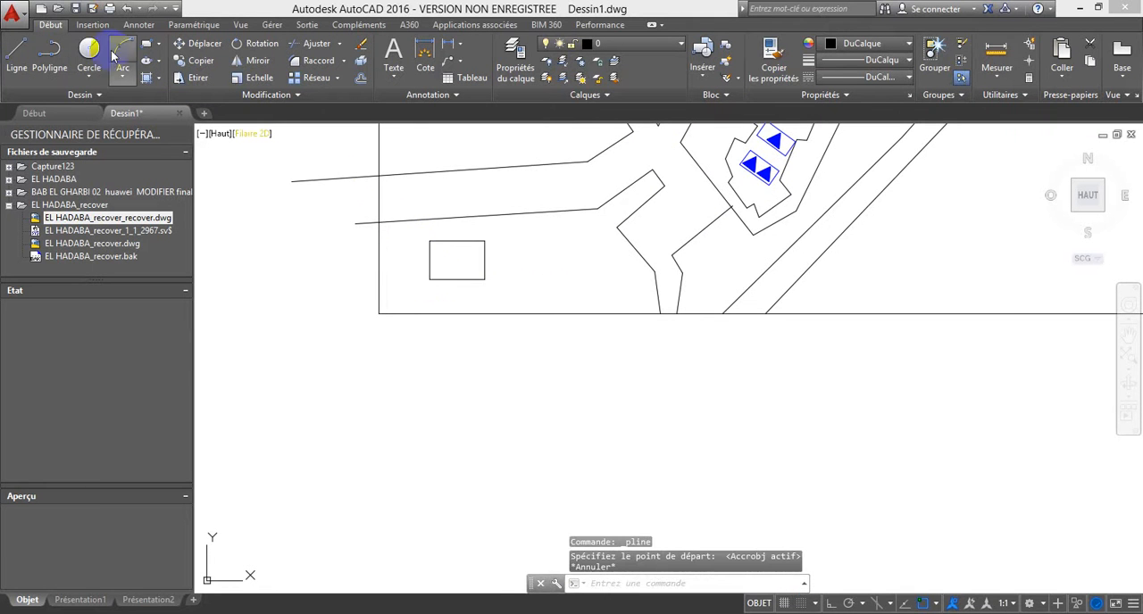
Step: Draw a polyline through the small rectangle's southwest, northeast, northwest and southeast corners to cross both diagonals
click(49, 55)
click(429, 279)
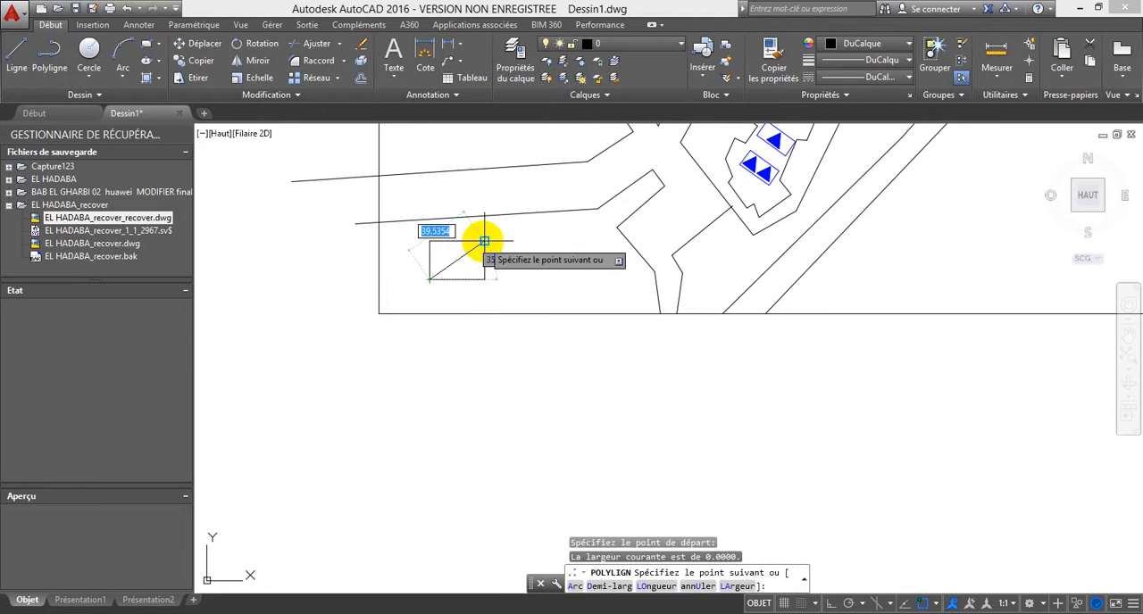
click(484, 241)
click(429, 242)
click(484, 279)
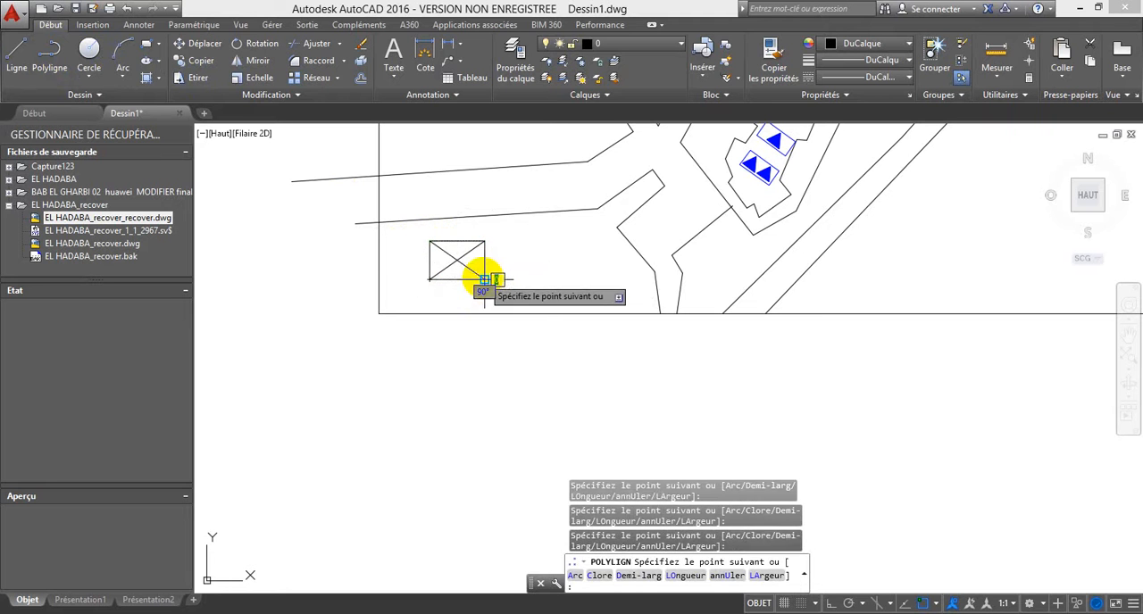
key(Escape)
Step: Stretch the crossed rectangle's upper edge straight down with Ortho on, lowering its height by roughly a quarter
click(503, 291)
click(421, 242)
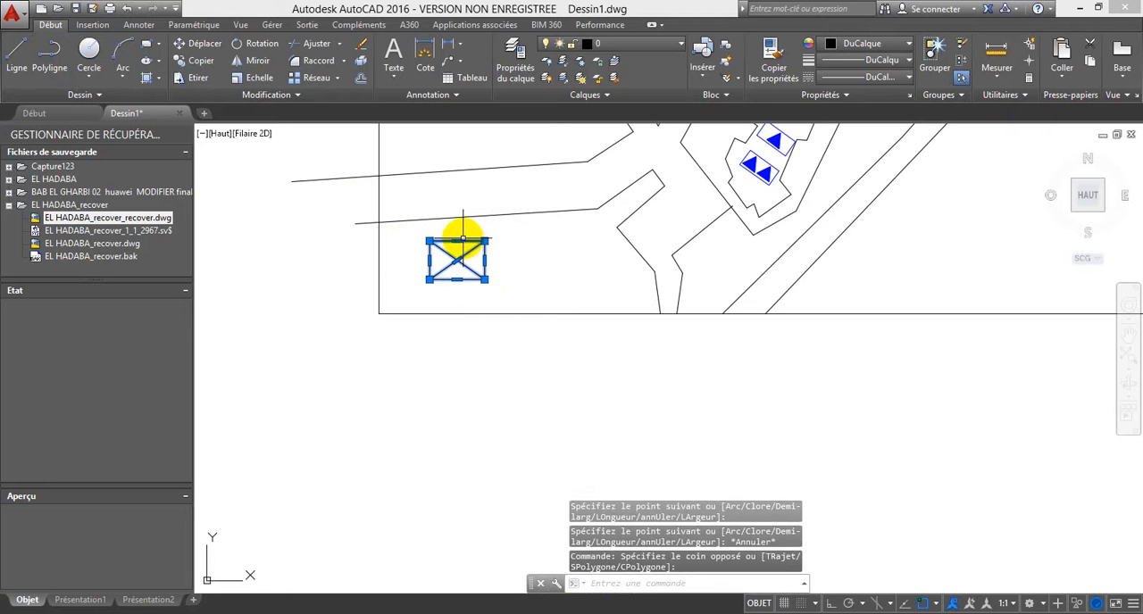
click(457, 241)
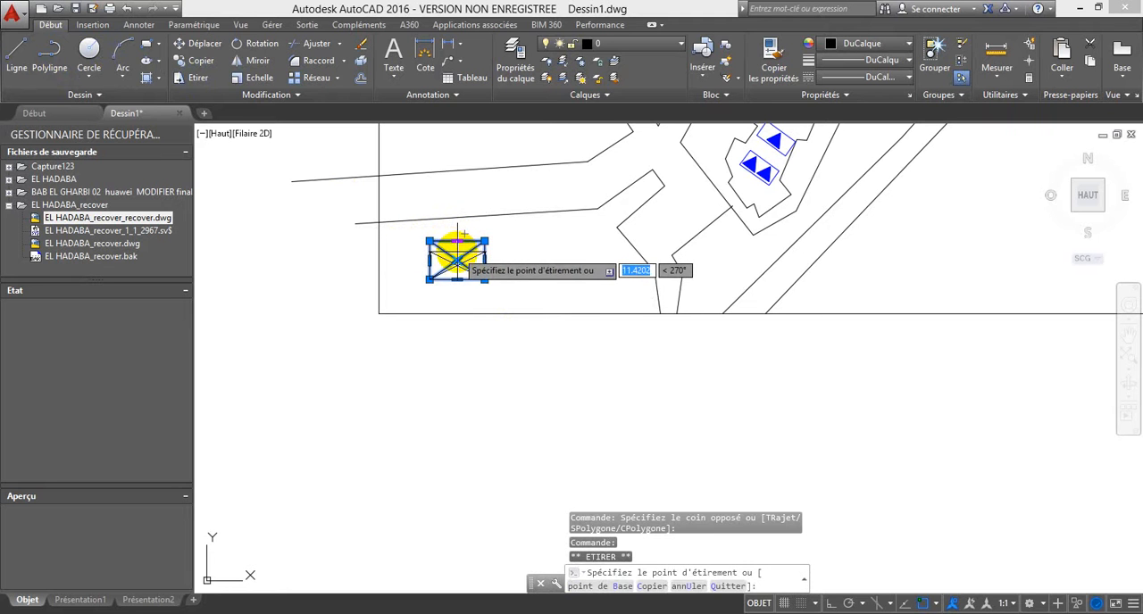
click(458, 257)
click(458, 259)
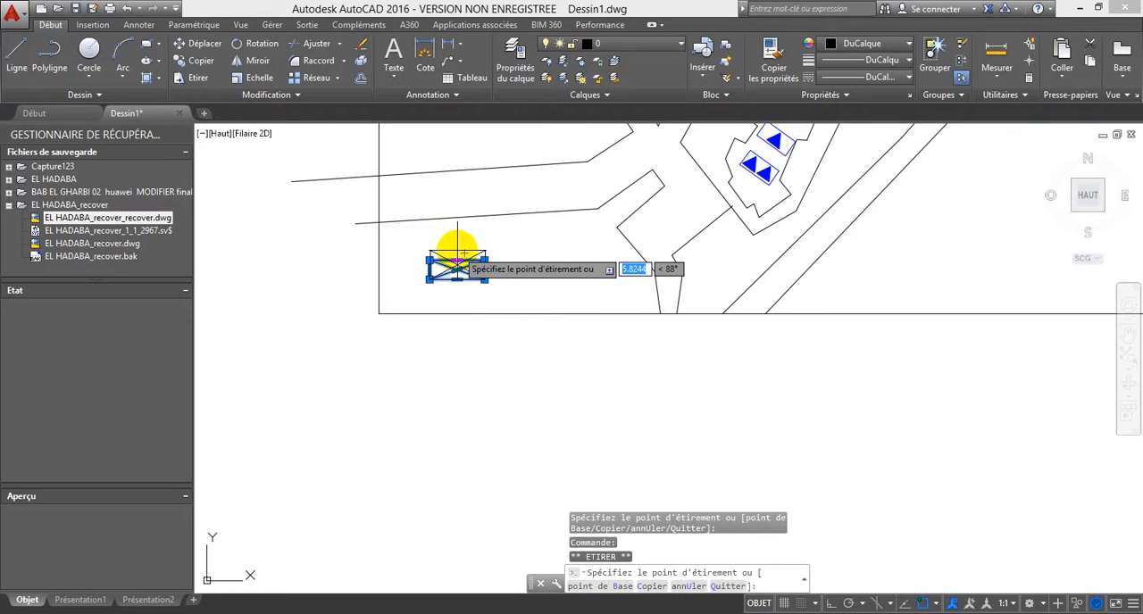
key(F8)
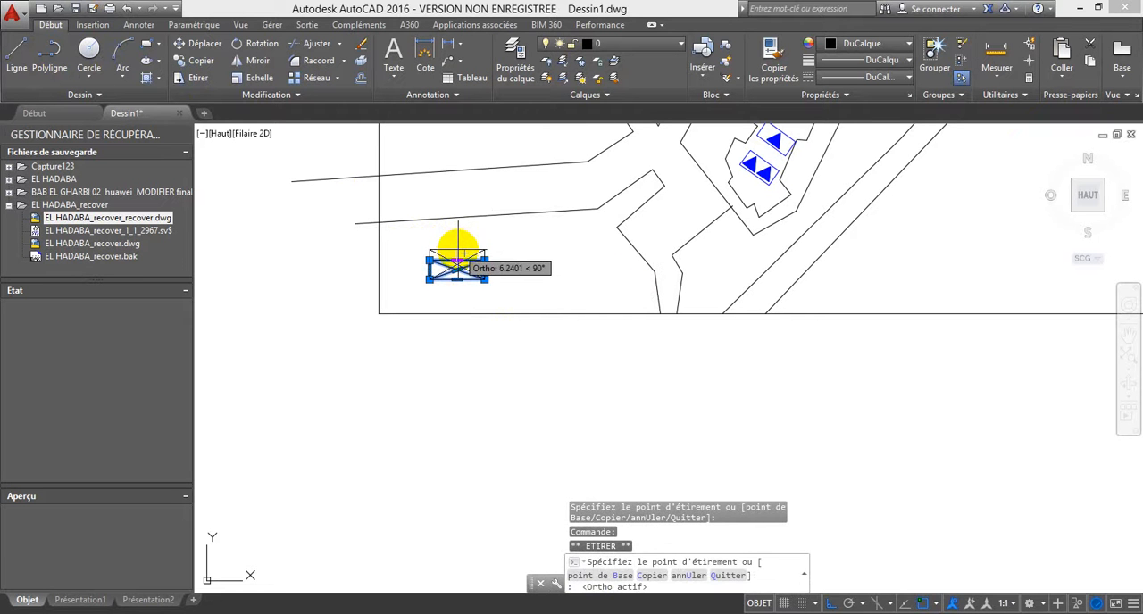
click(457, 253)
Step: Set the colour of the crossed rectangle and its diagonals to magenta
click(864, 45)
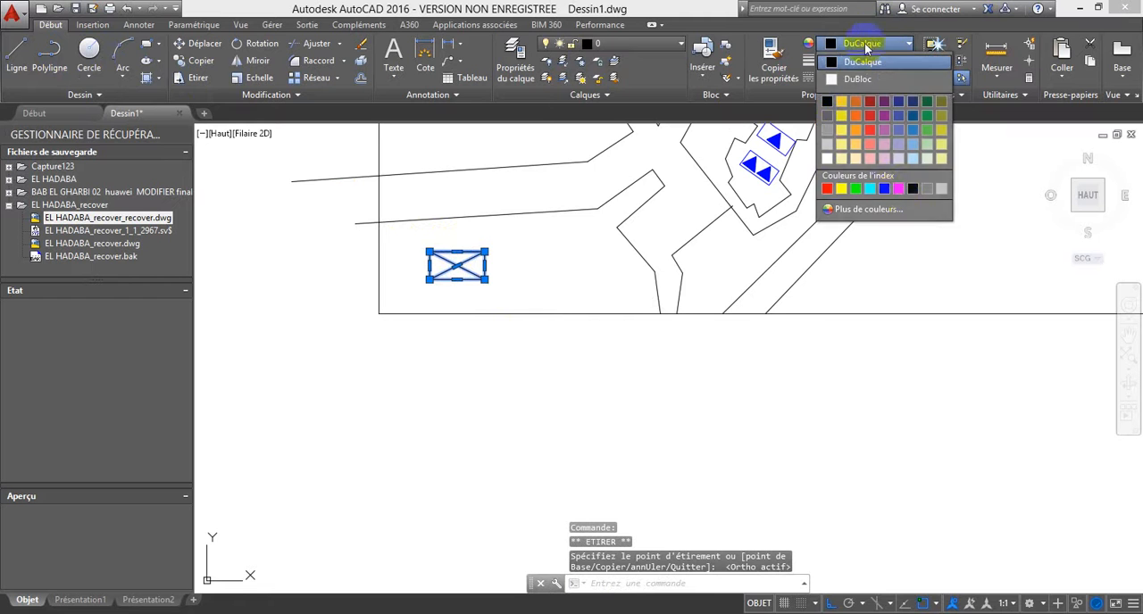
key(Escape)
scroll(576, 251, down, 2)
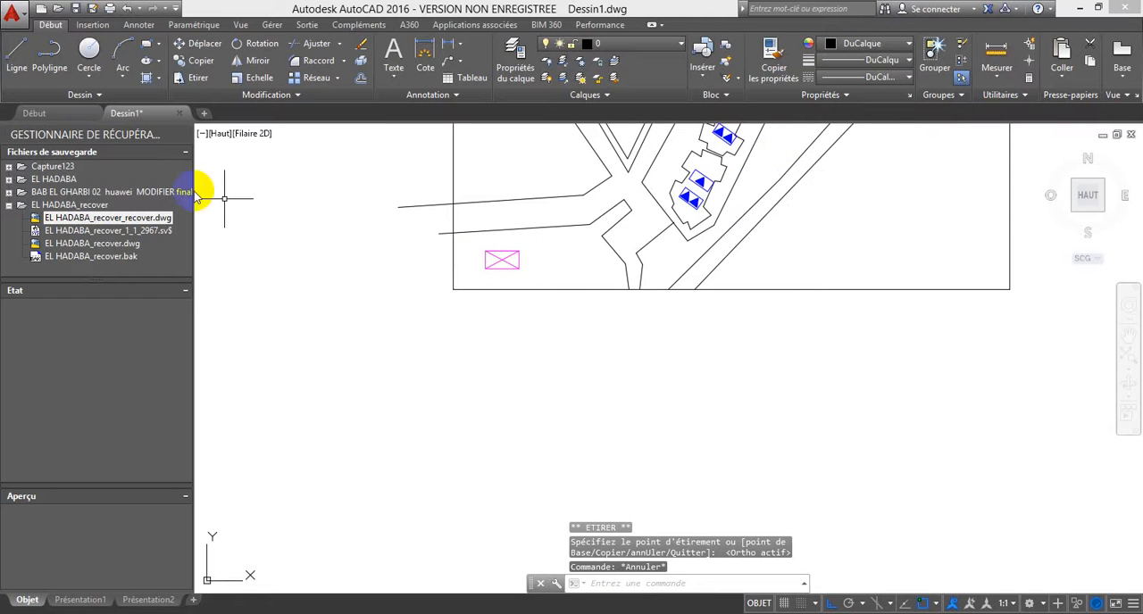
click(50, 56)
scroll(499, 260, up, 3)
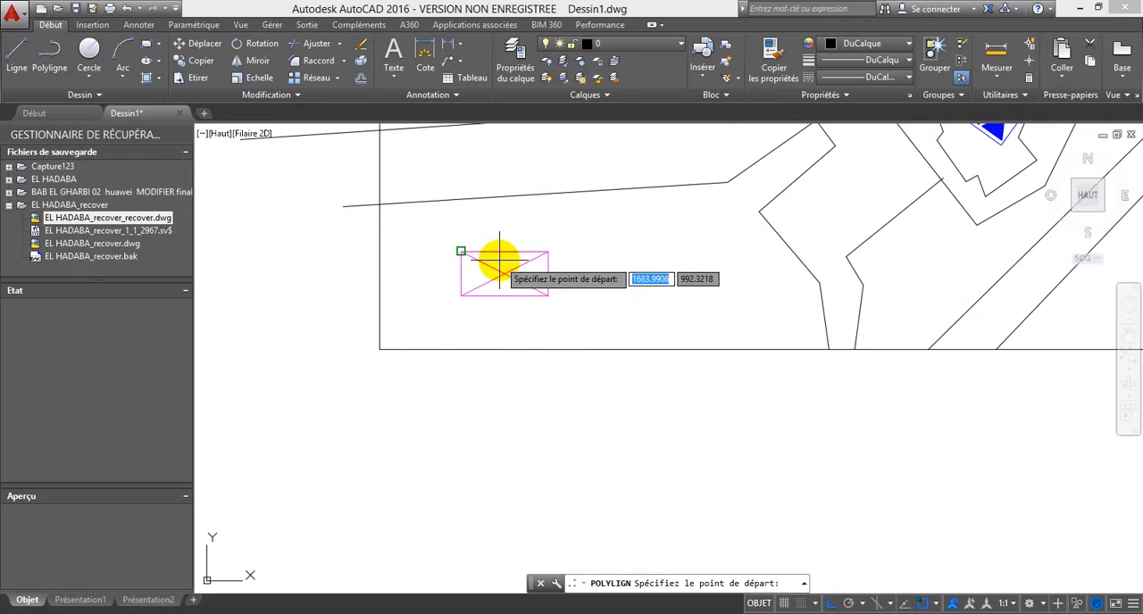
key(Escape)
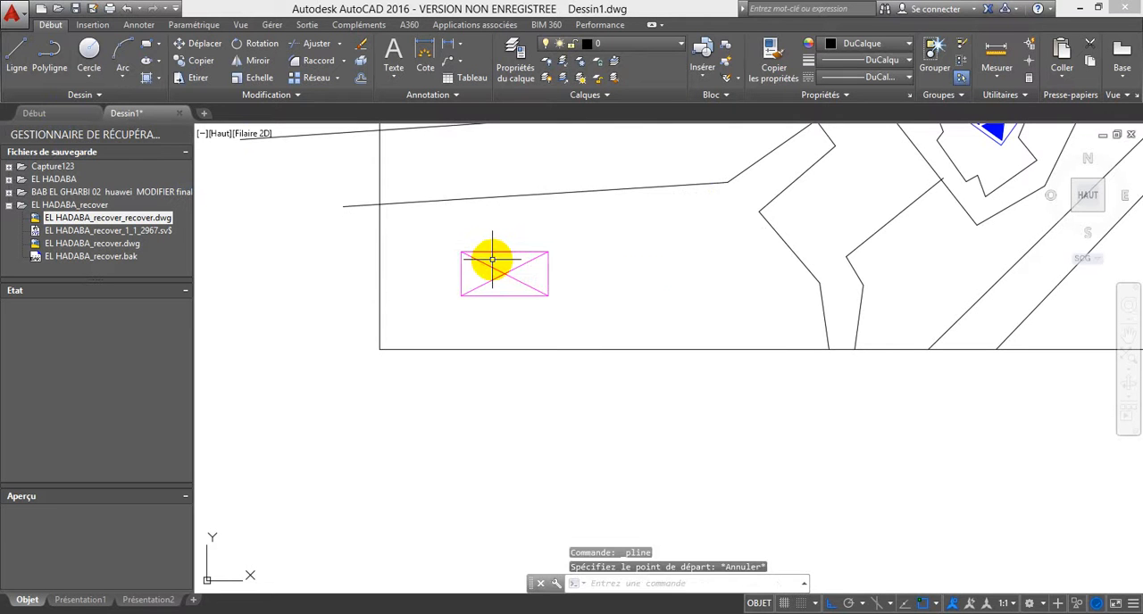
Step: Start a route polyline without object snap from the crossed magenta rectangle, straight up, then with Ortho off along the road to the southernmost building's east corner
click(41, 55)
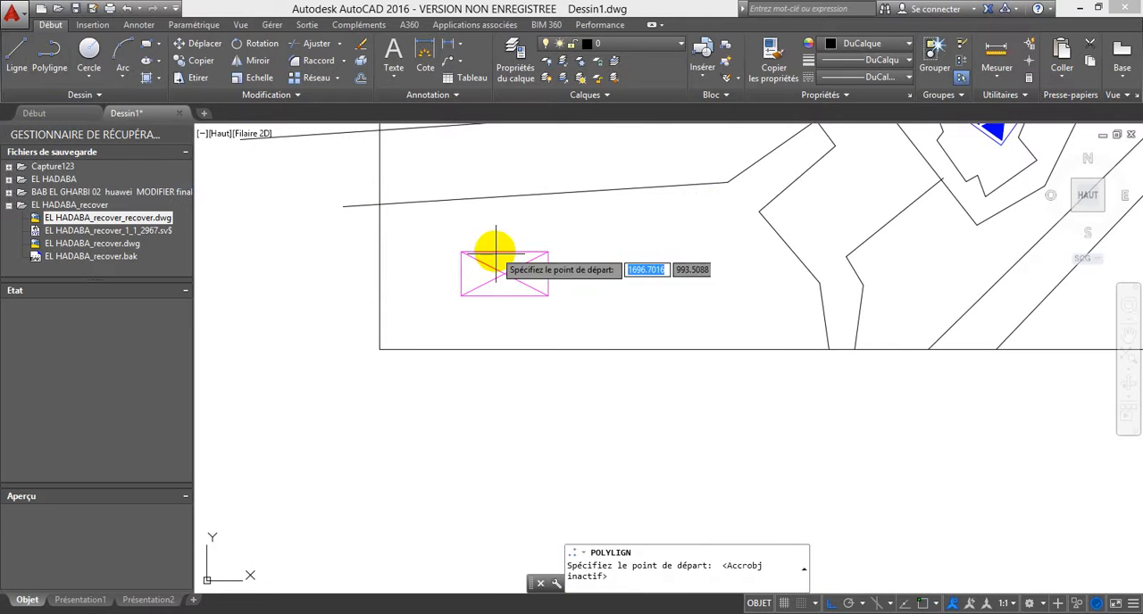
click(497, 259)
click(494, 186)
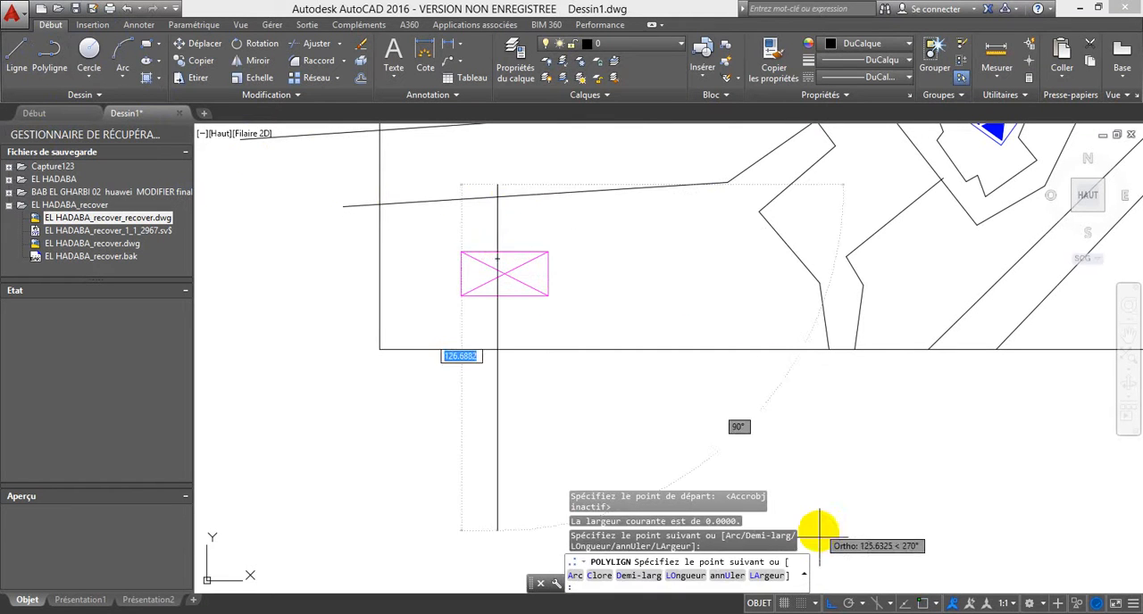
click(830, 604)
scroll(697, 192, down, 2)
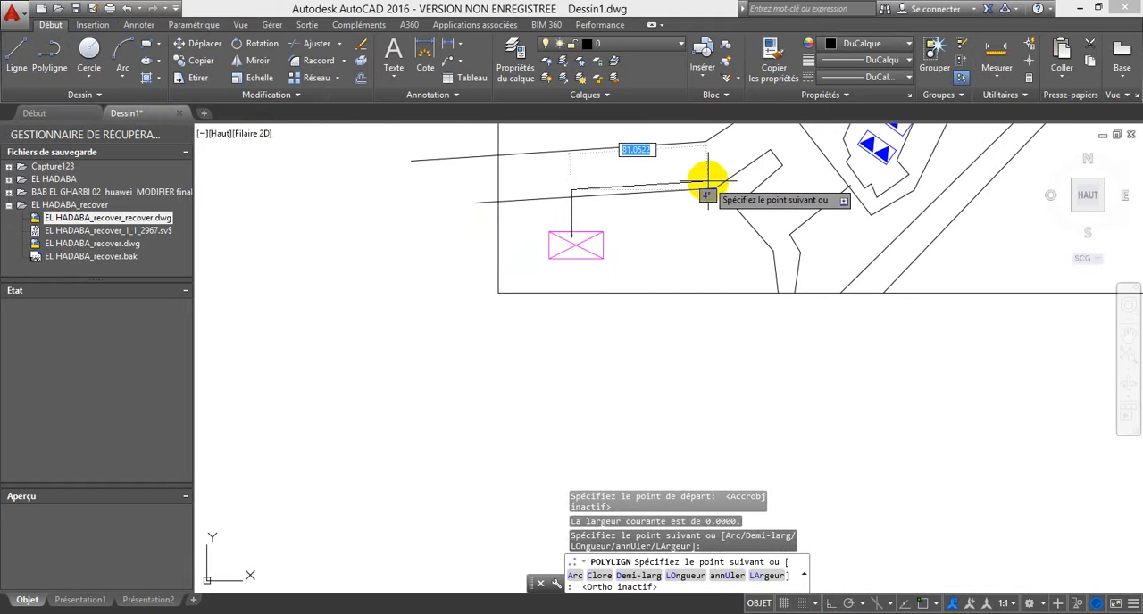
click(711, 188)
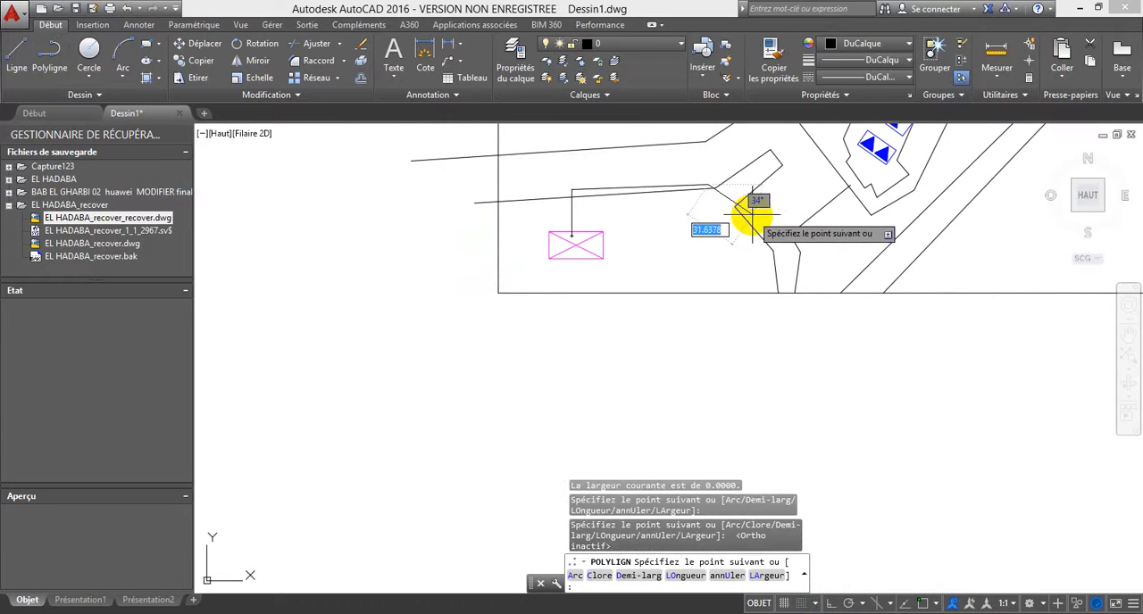
click(828, 258)
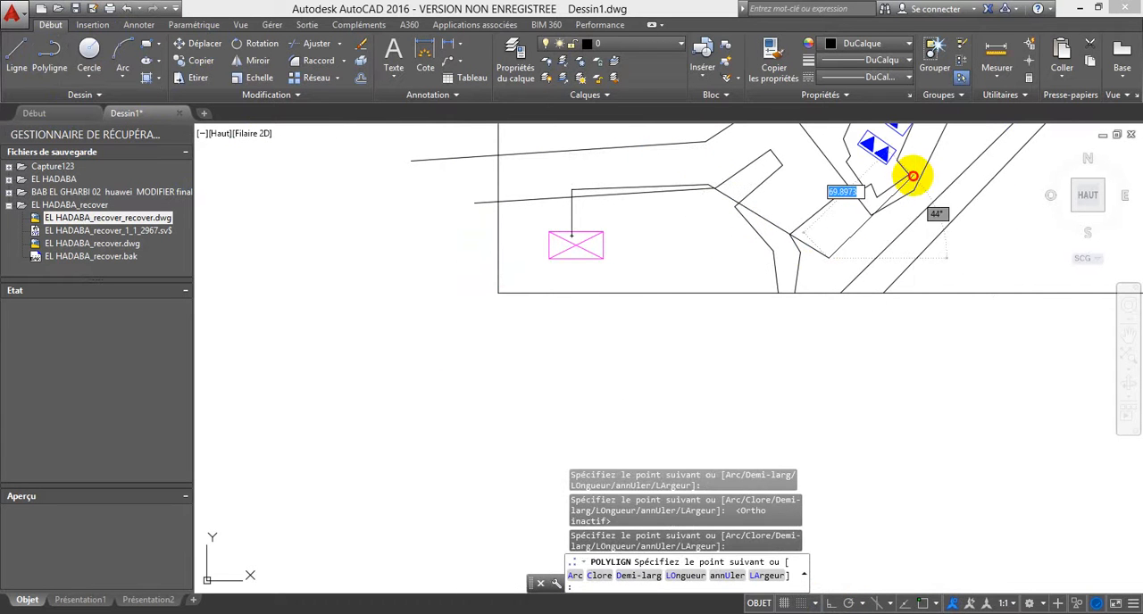
click(913, 176)
Step: Continue the route polyline up the east side of the building row and finish it along the northeastern building's south side
scroll(875, 205, up, 5)
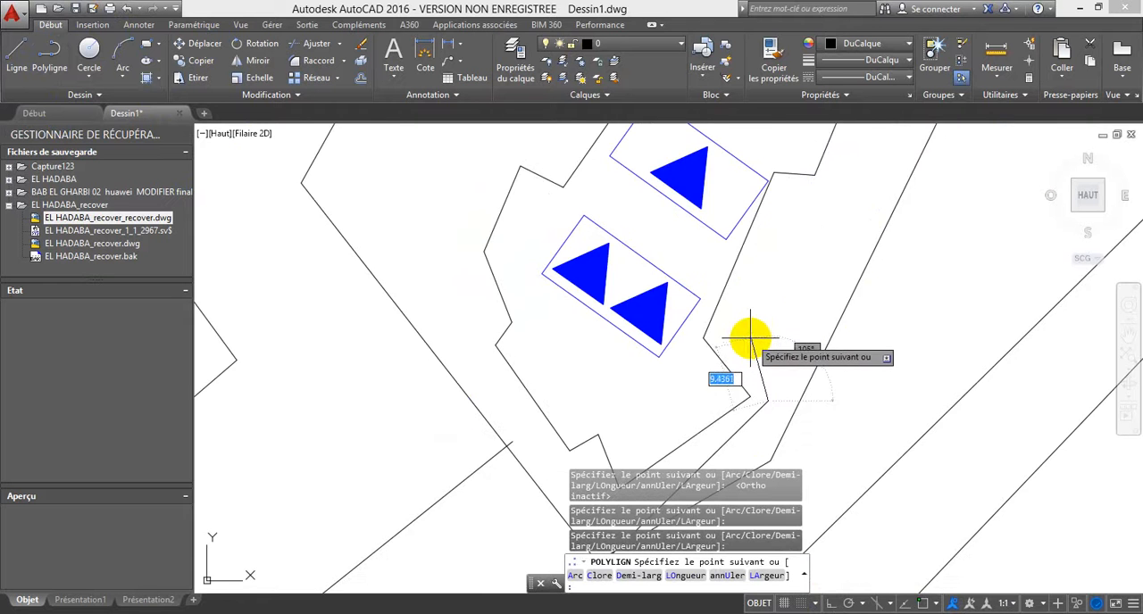
click(751, 338)
scroll(765, 309, down, 4)
middle_drag(826, 201, 675, 392)
scroll(779, 186, down, 2)
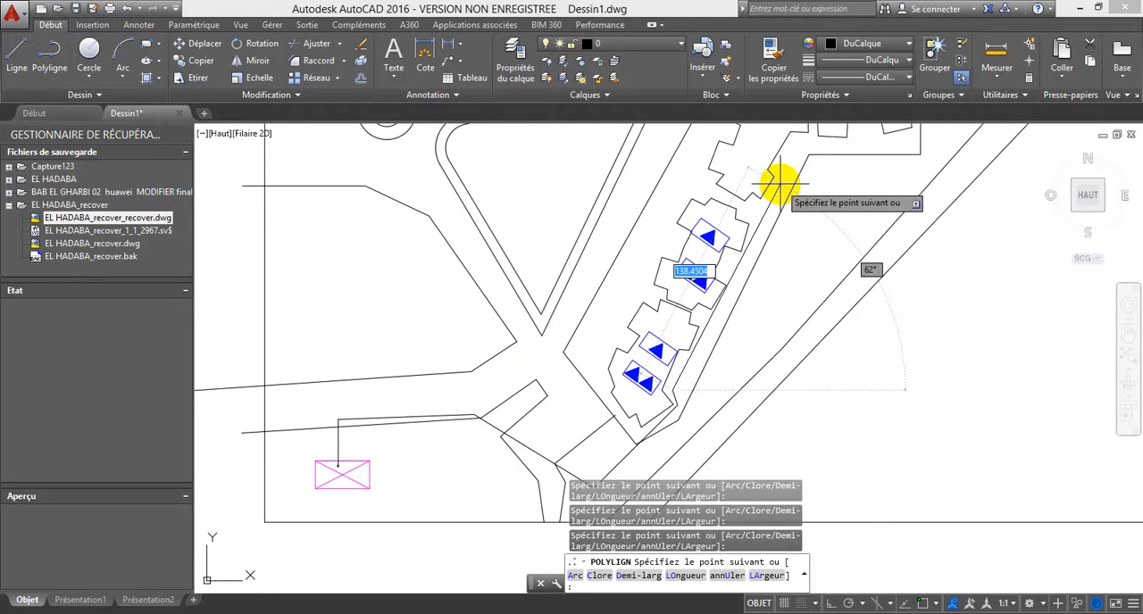
middle_drag(788, 172, 737, 258)
click(747, 234)
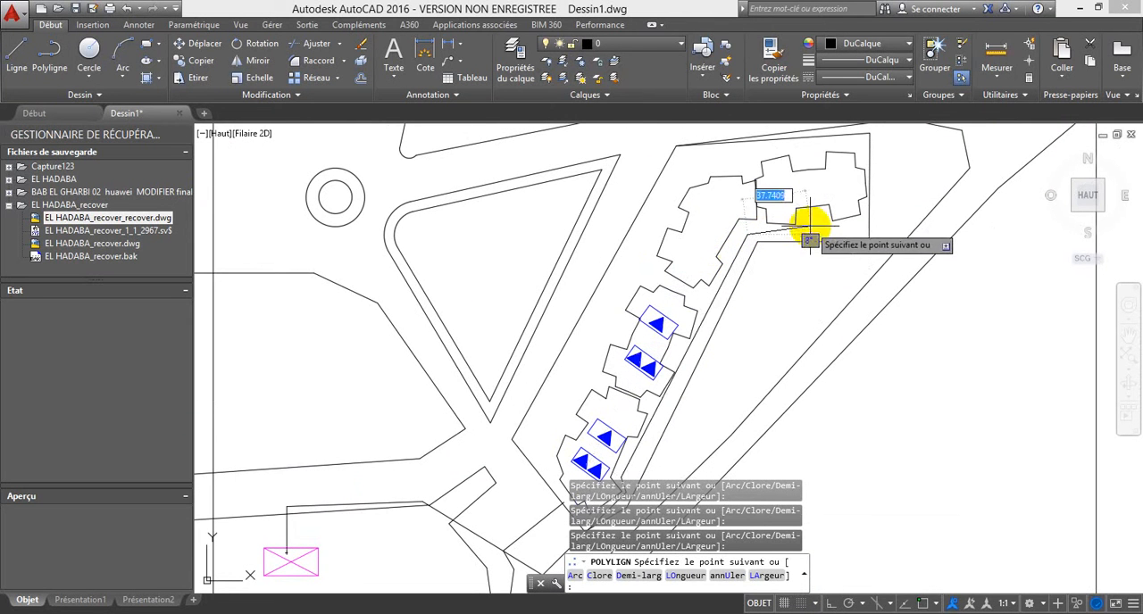
click(813, 228)
scroll(814, 228, down, 4)
key(Escape)
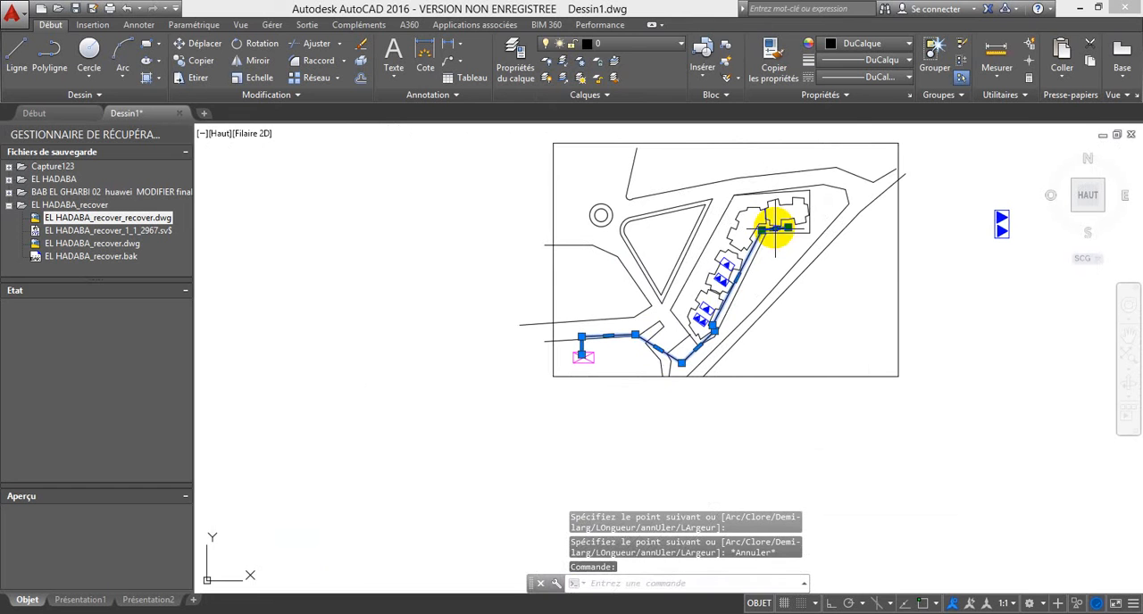
Step: Assign the route polyline to the CANALISATION layer
click(612, 46)
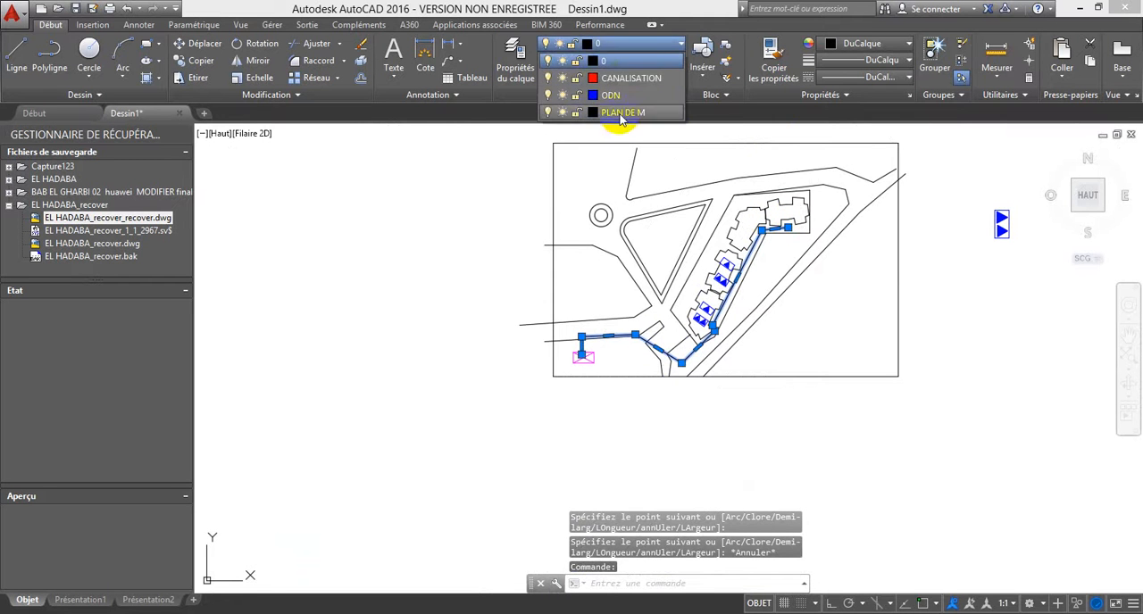
key(Escape)
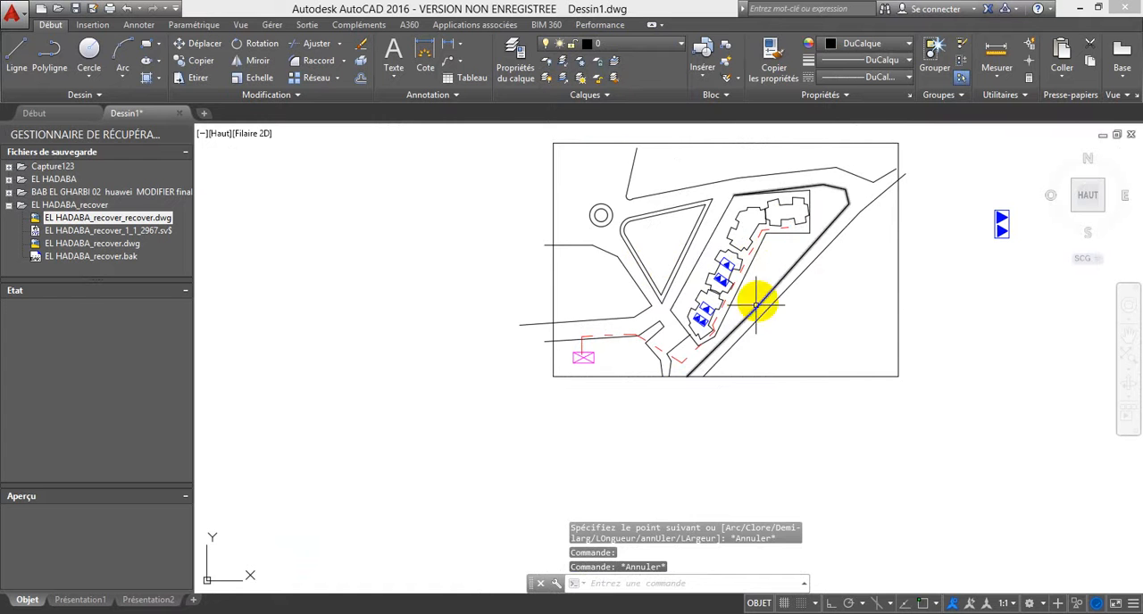
Step: Assign the four blue triangle equipment blocks in the two southern buildings to the ODN layer
scroll(726, 284, up, 4)
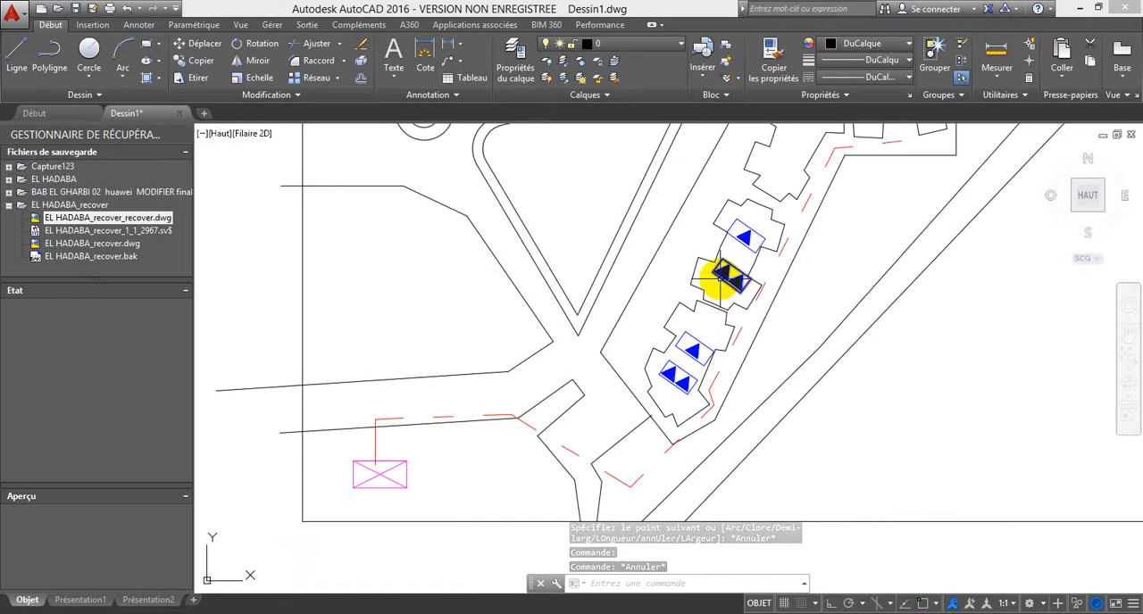
click(728, 296)
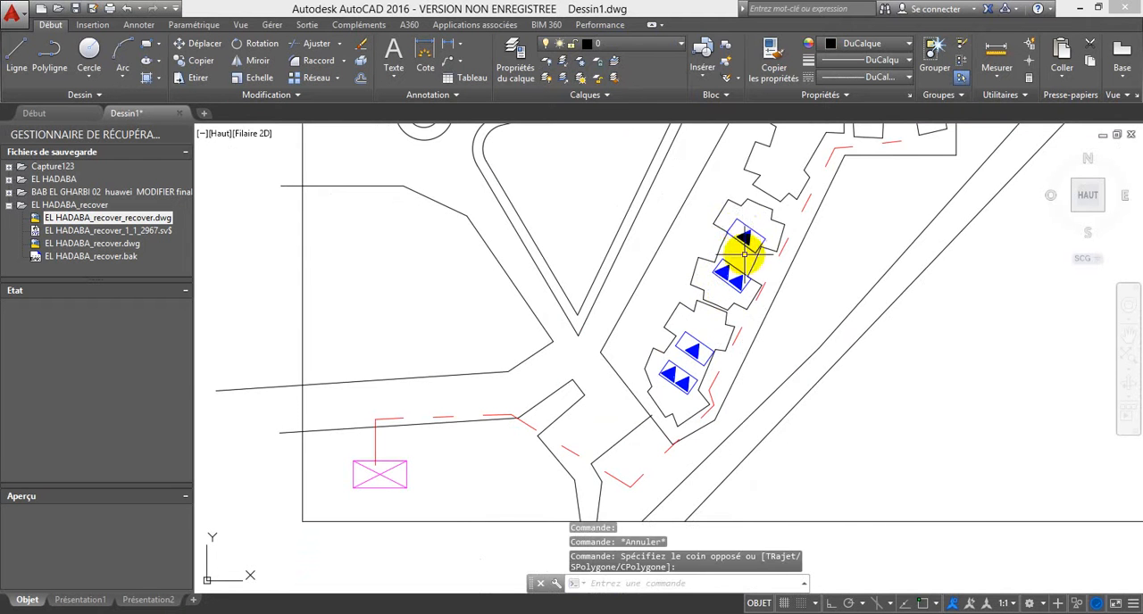
scroll(749, 257, up, 3)
click(722, 173)
click(727, 357)
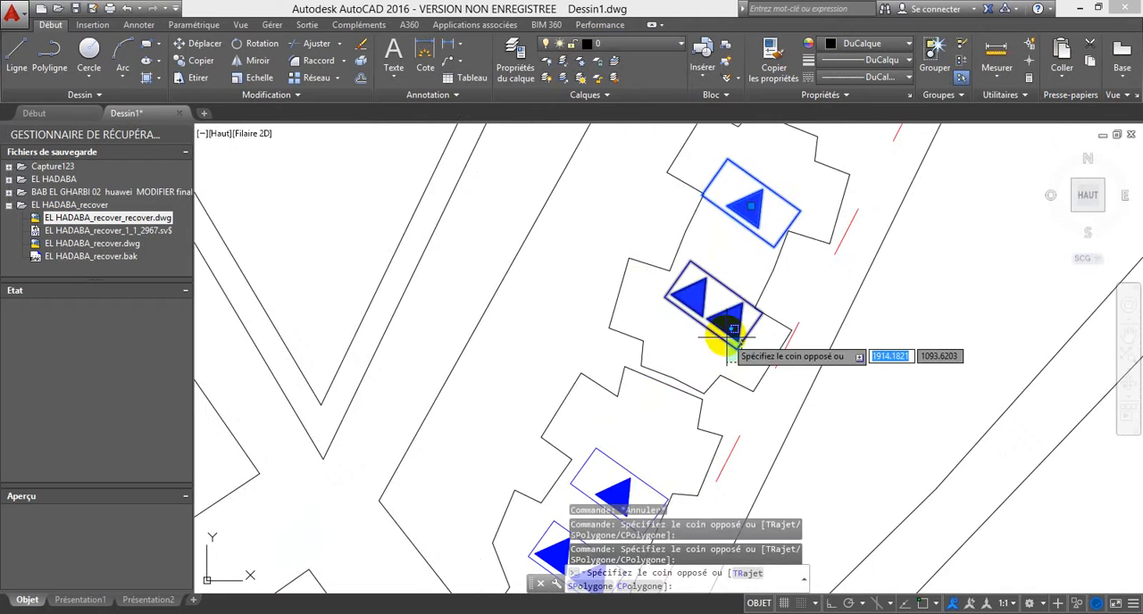
click(684, 297)
scroll(625, 387, down, 4)
scroll(633, 434, up, 6)
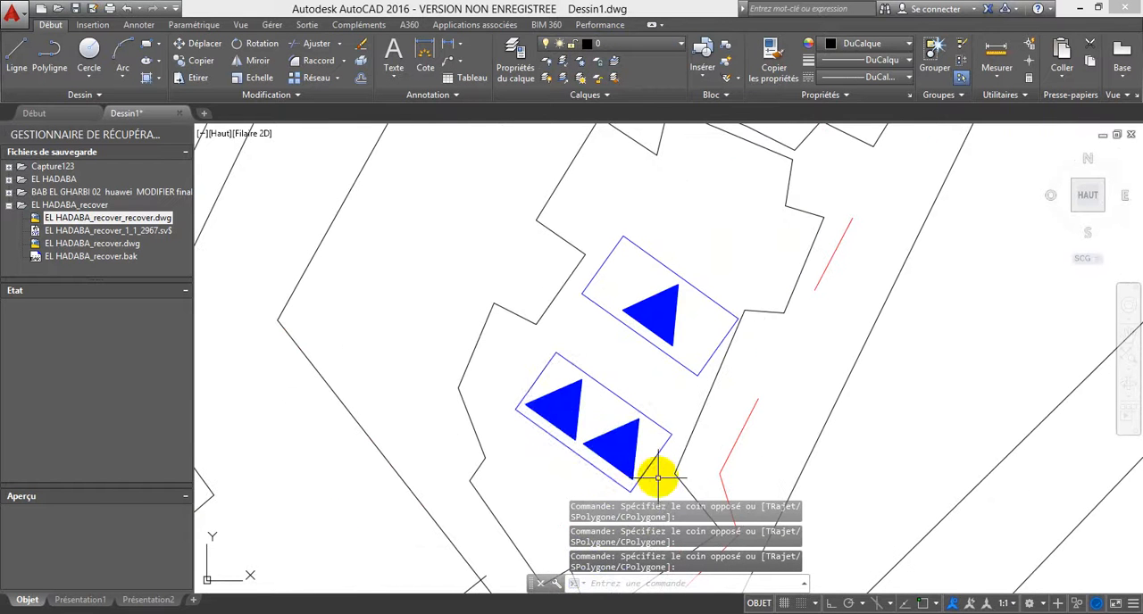
click(660, 487)
click(591, 404)
click(684, 378)
click(625, 288)
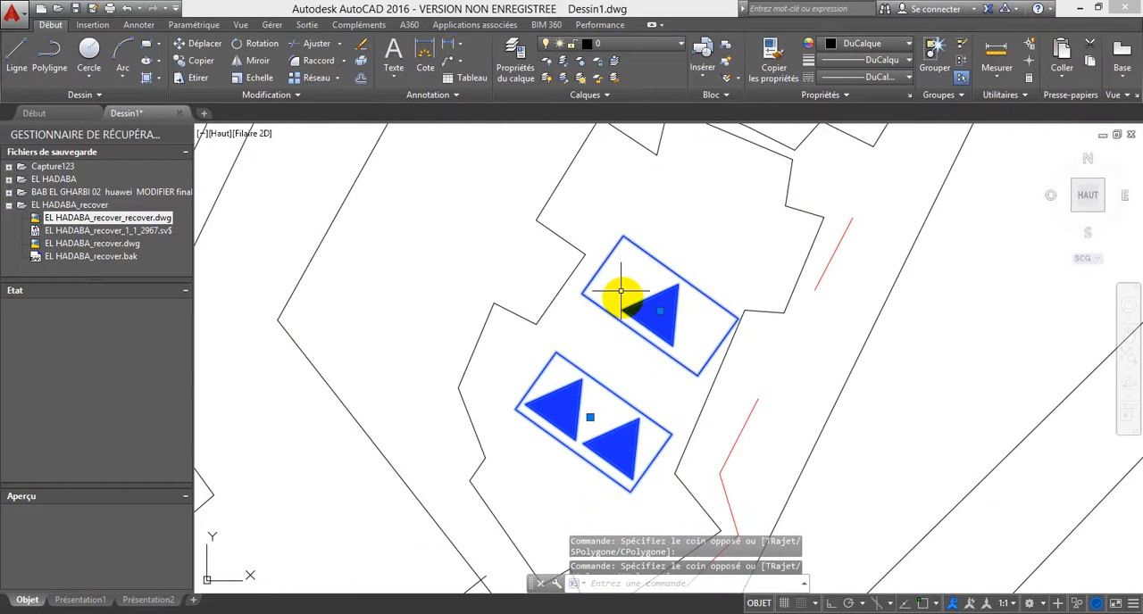
click(623, 95)
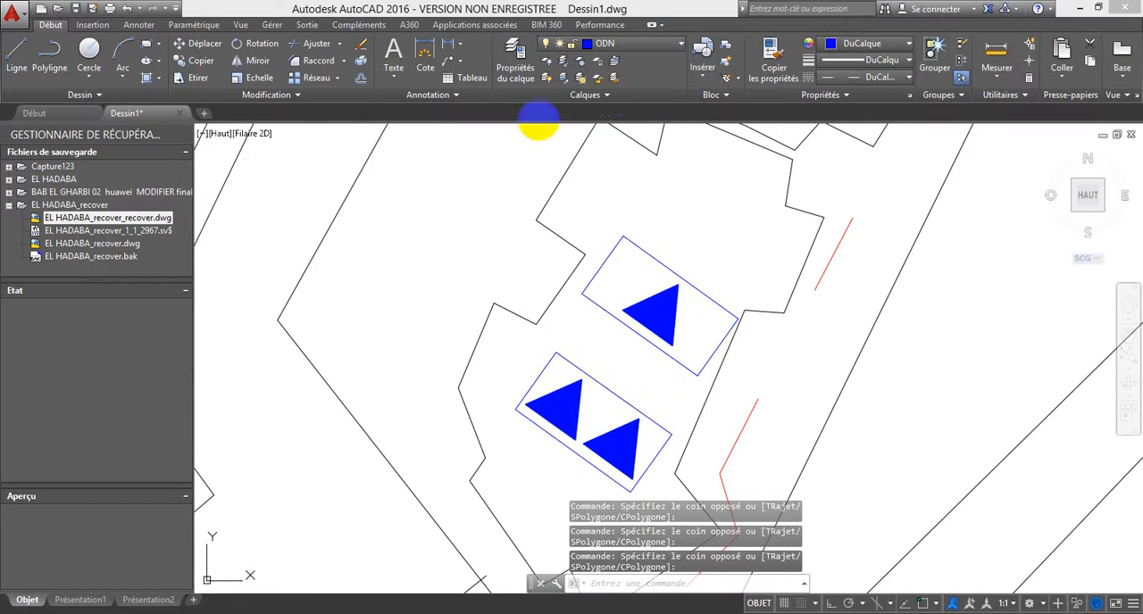
scroll(601, 192, down, 8)
key(Escape)
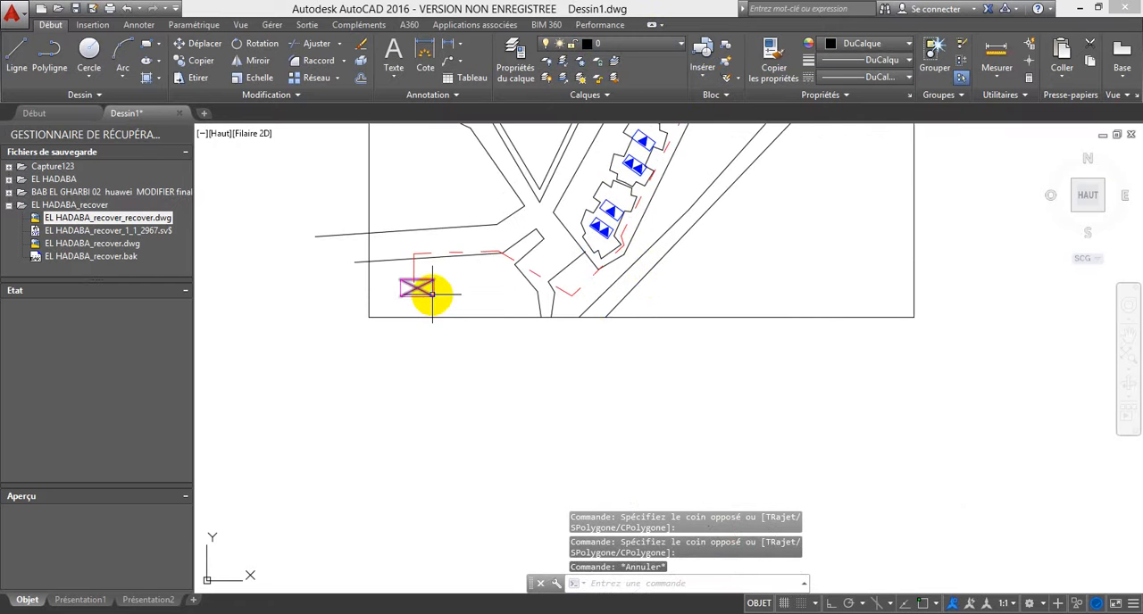
Step: Assign the crossed magenta rectangle and its diagonals to the ODN layer
scroll(432, 295, up, 3)
click(444, 304)
click(385, 261)
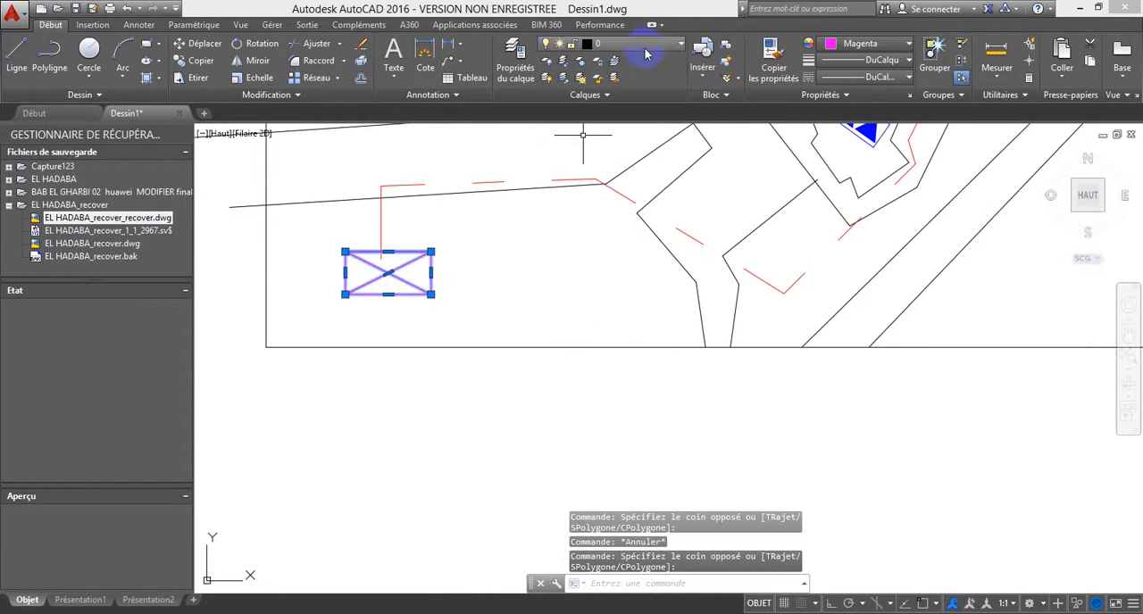
click(625, 43)
click(624, 61)
key(Escape)
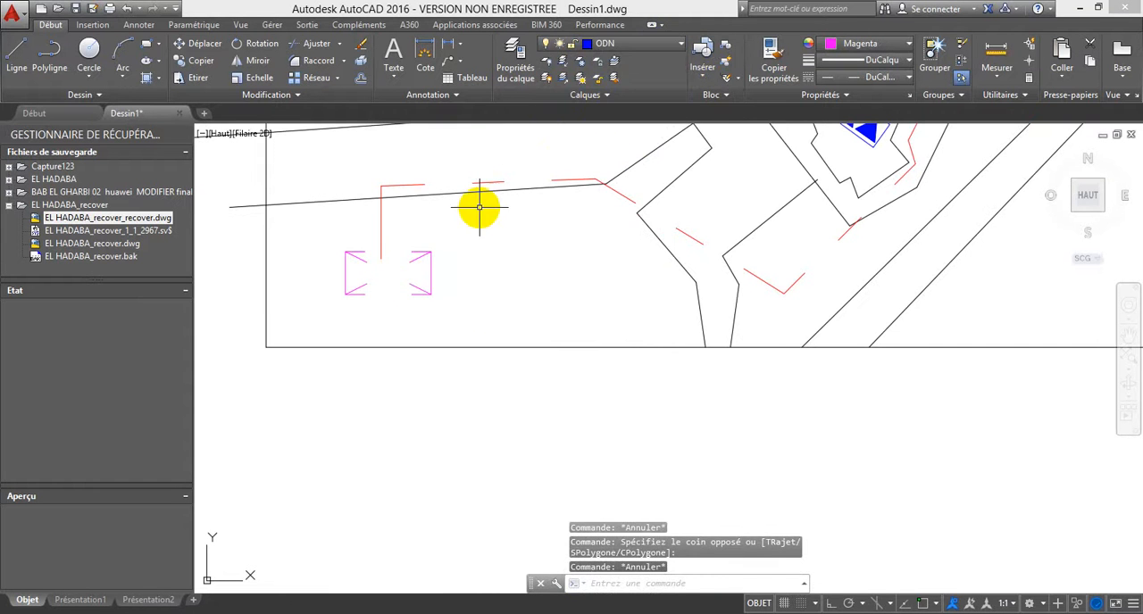
Step: Set the linetype of the crossed magenta rectangle and its diagonals to DuBloc
scroll(502, 238, down, 4)
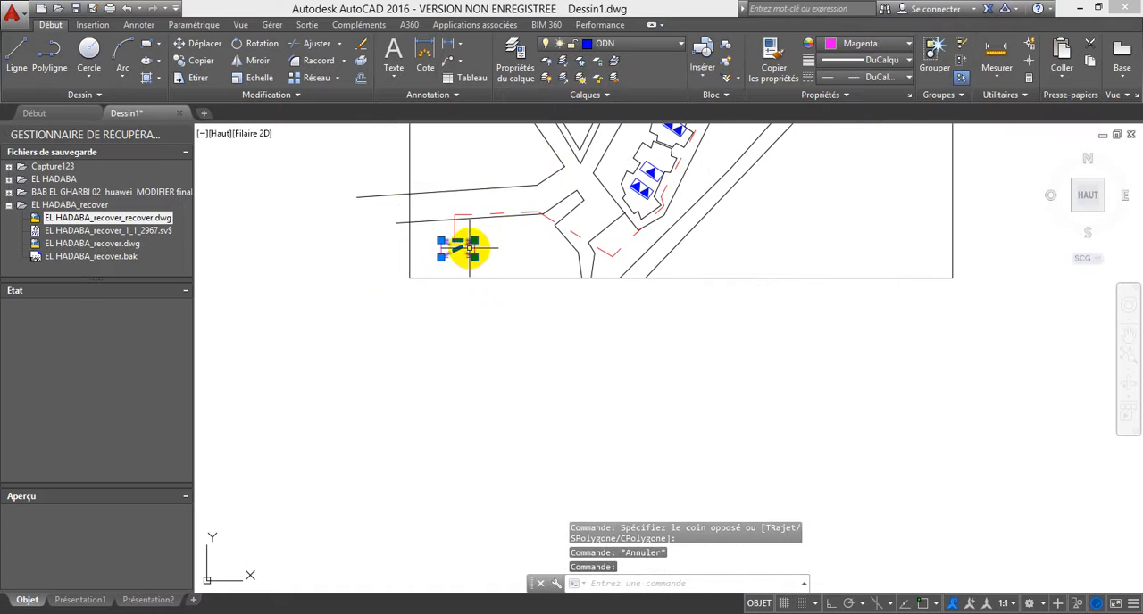
scroll(464, 263, up, 2)
click(473, 266)
click(466, 247)
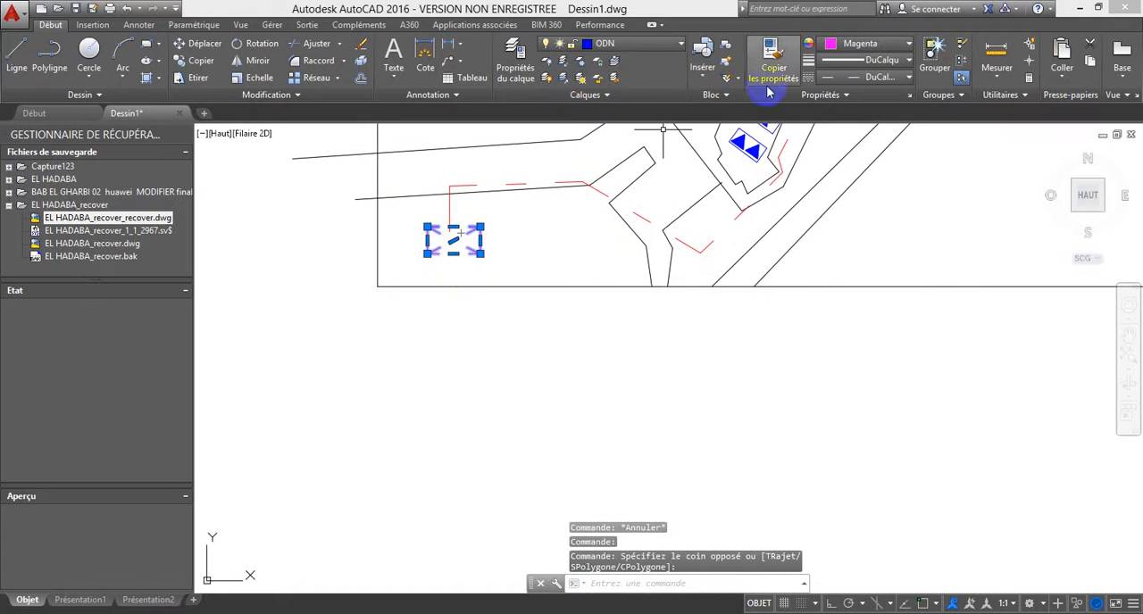
click(866, 78)
key(Escape)
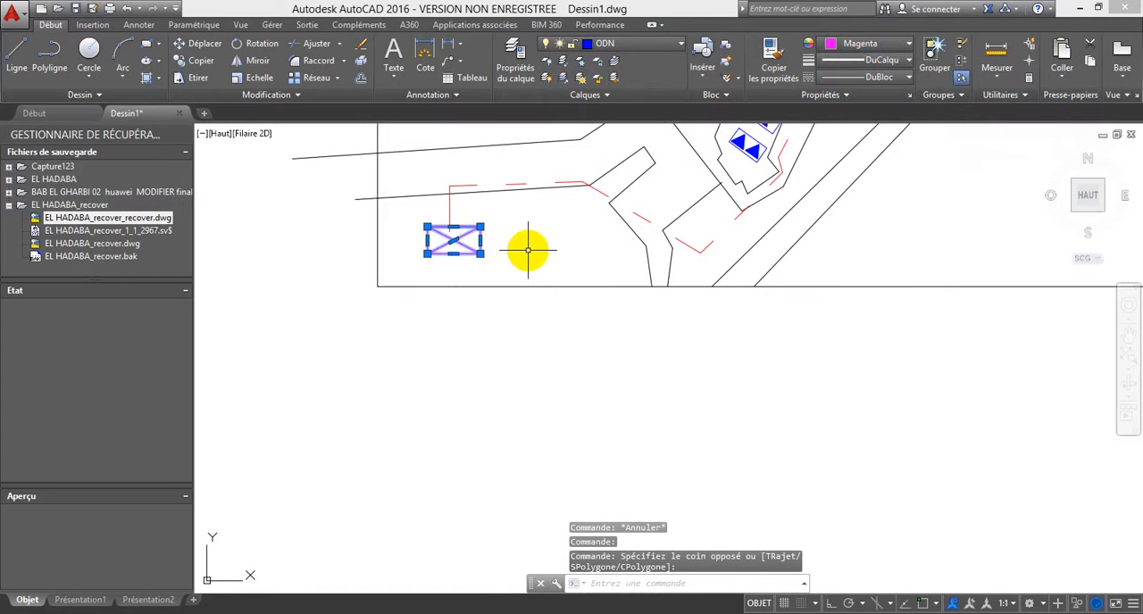
key(Escape)
Step: Freeze the CANALISATION layer that holds the red dashed route polyline
middle_drag(612, 244, 599, 252)
scroll(465, 322, down, 3)
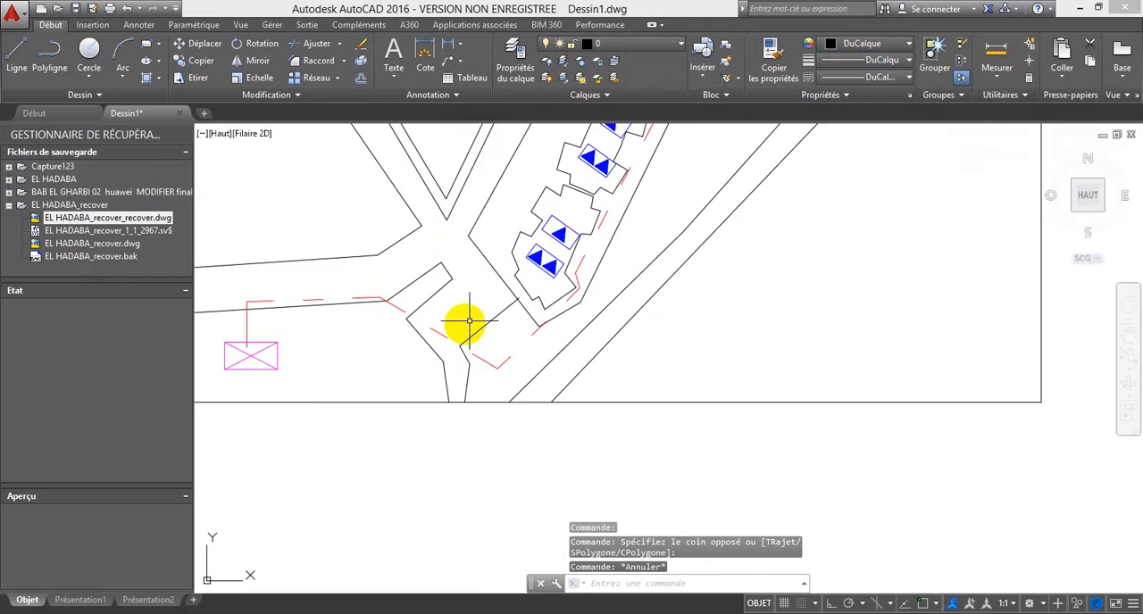
click(503, 337)
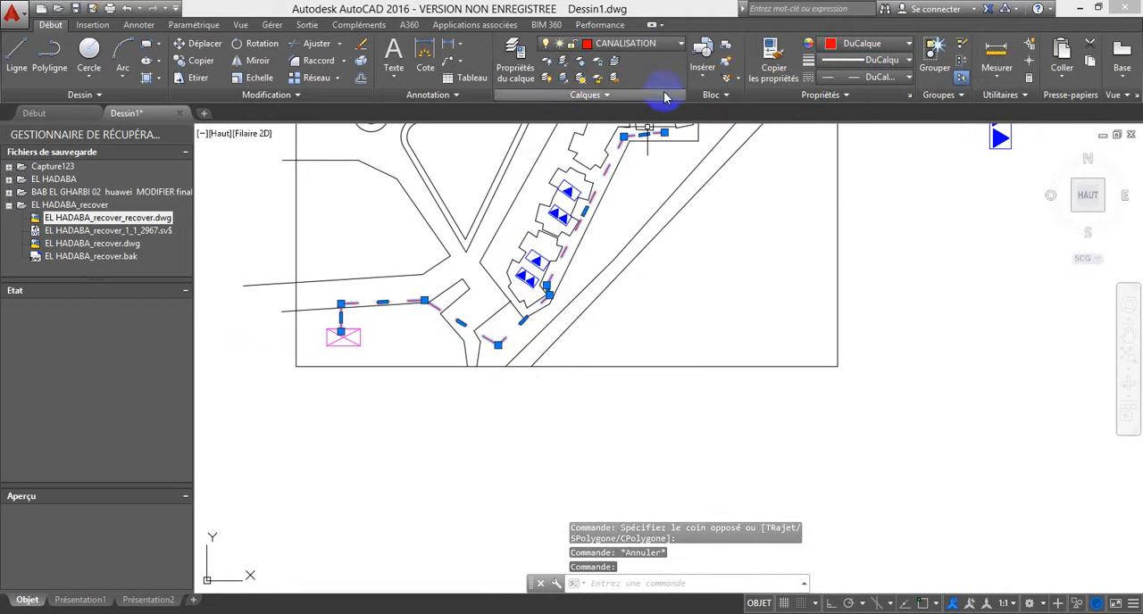
click(673, 46)
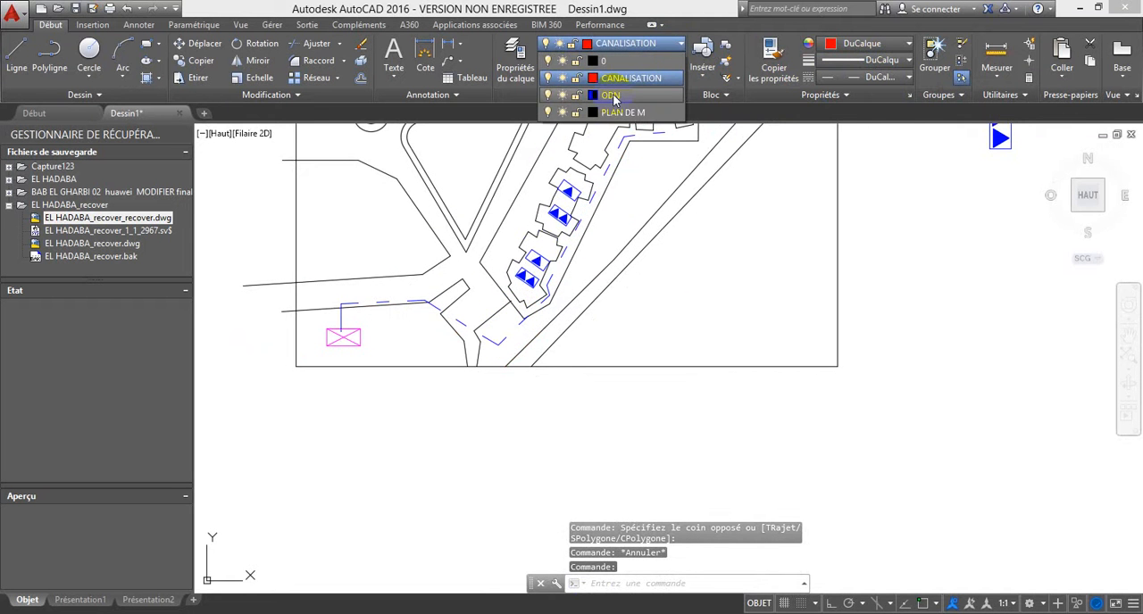
click(562, 78)
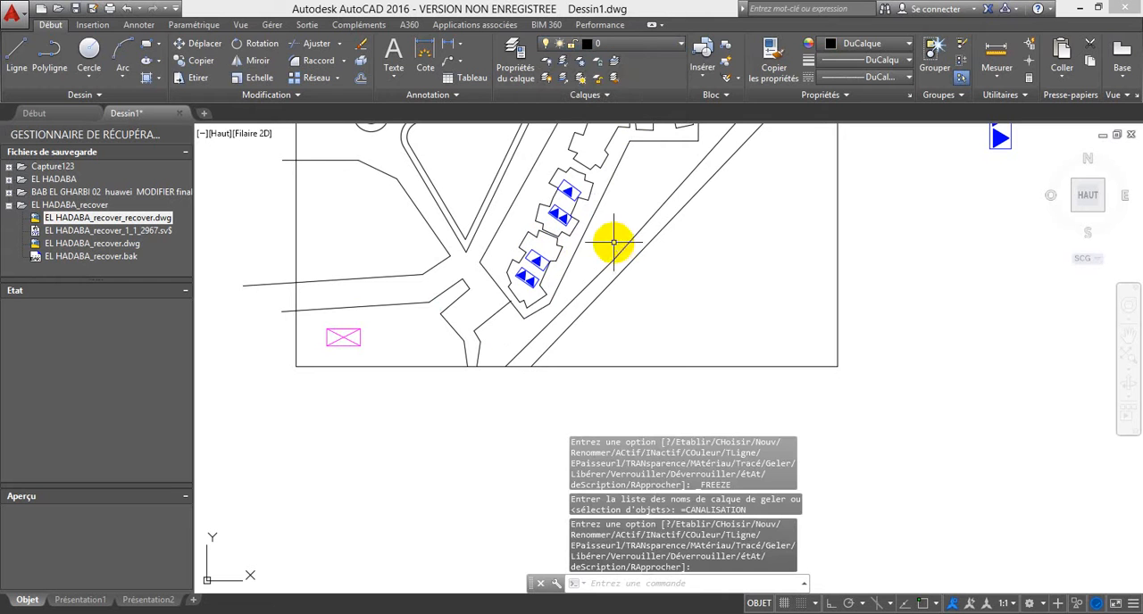
Step: Draw a second route polyline from the crossed rectangle along the road and around the southernmost building, ending east of the next building's double-triangle block
click(49, 56)
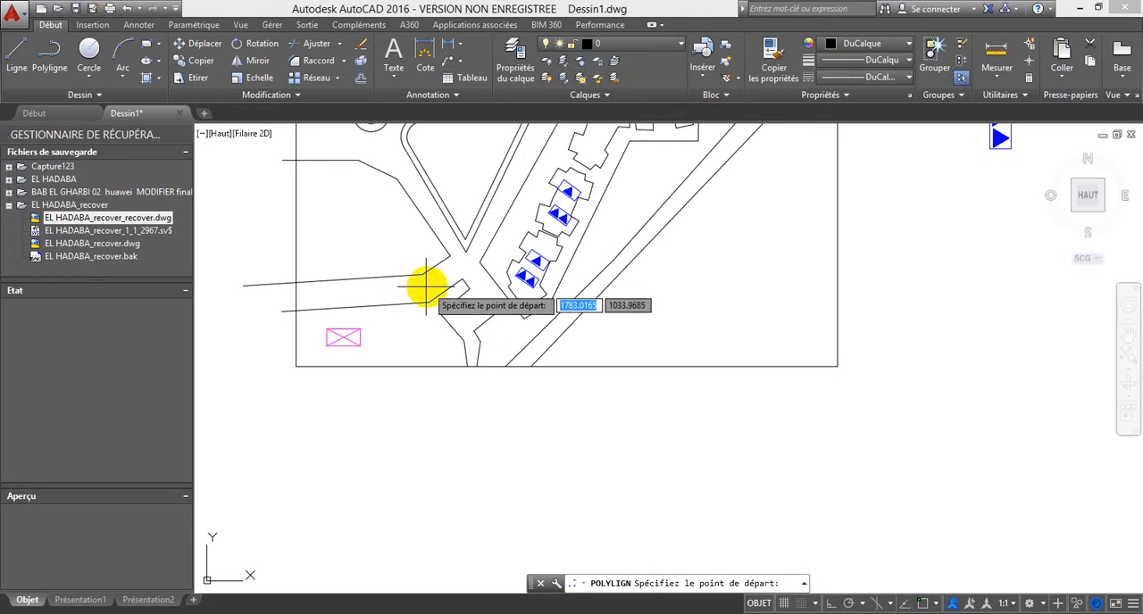
click(342, 325)
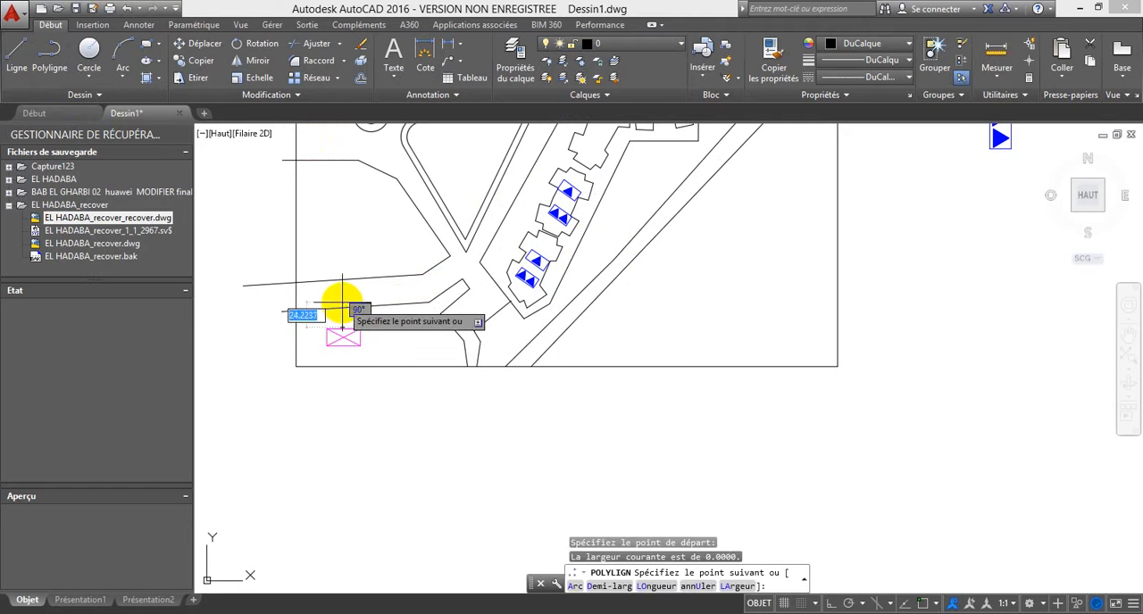
click(430, 293)
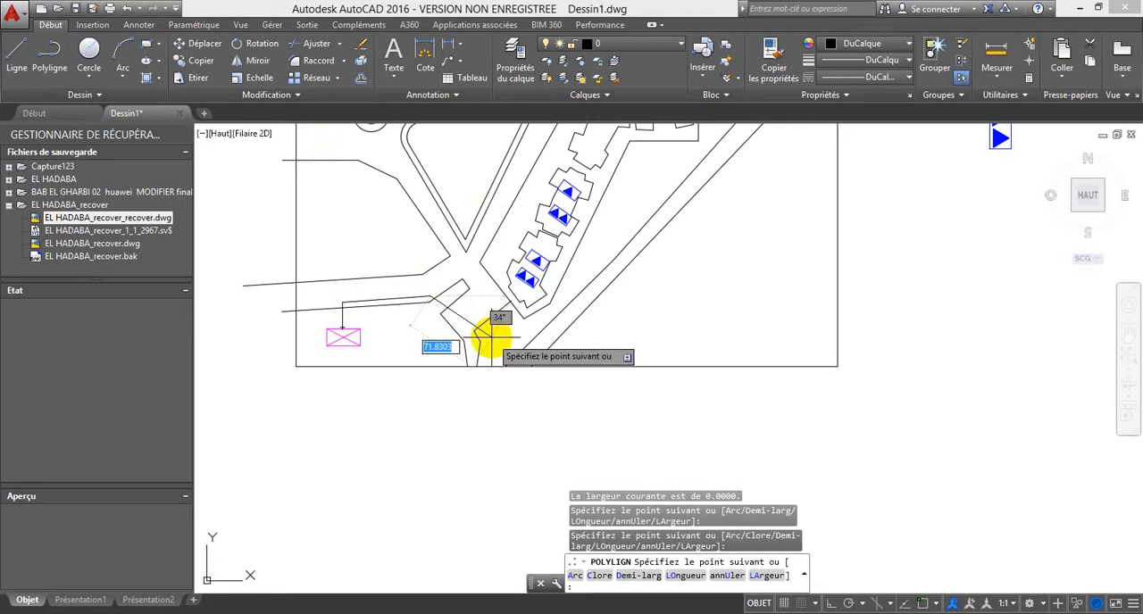
click(491, 329)
scroll(537, 302, up, 2)
click(545, 305)
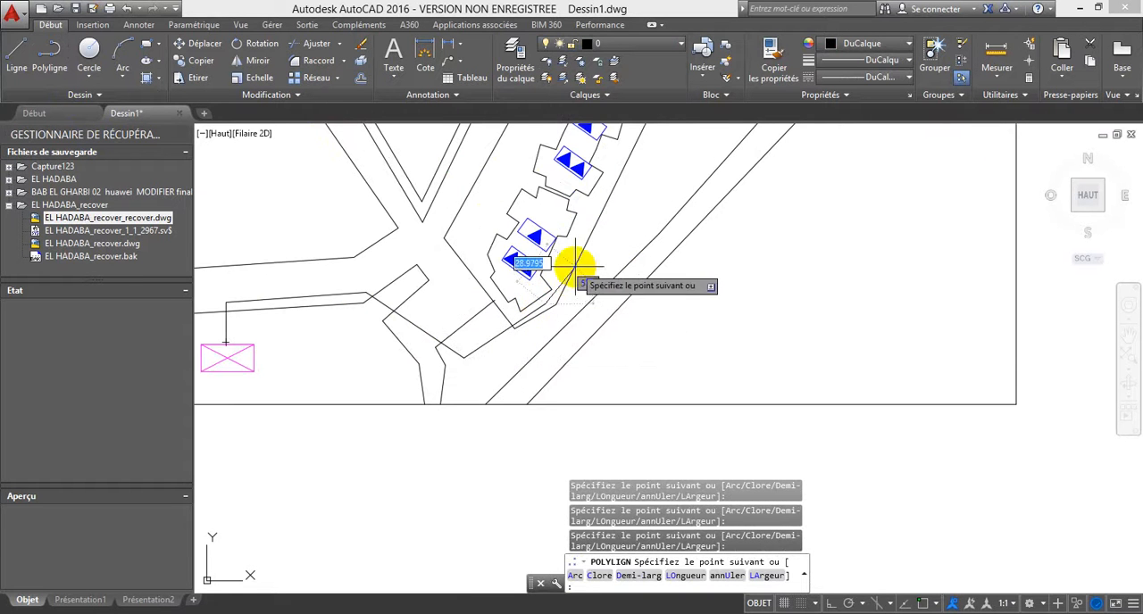
click(571, 257)
scroll(484, 358, up, 2)
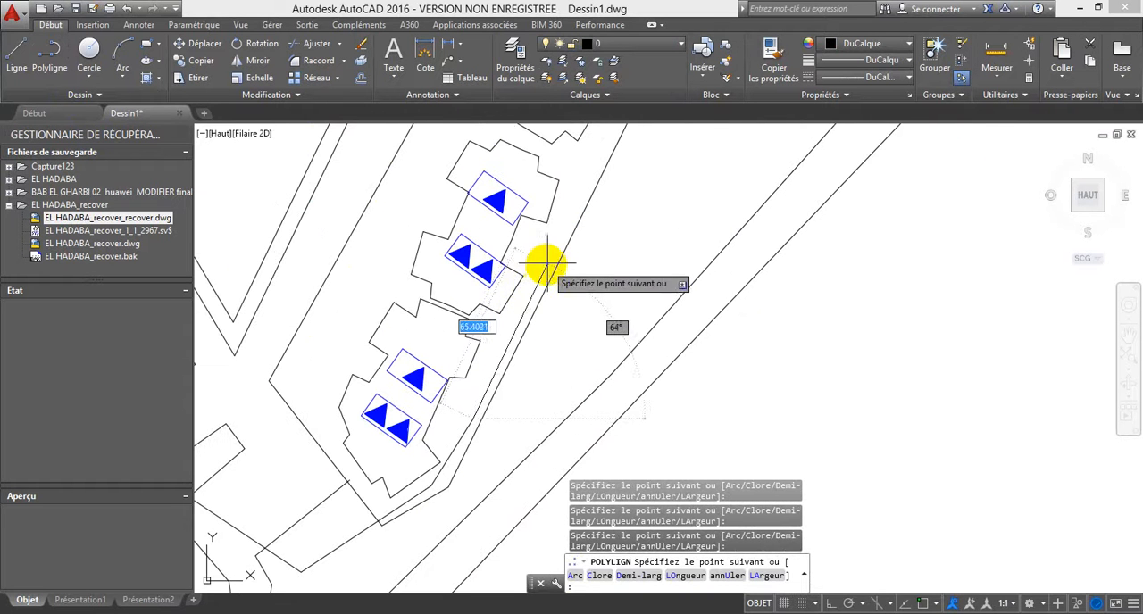
key(Escape)
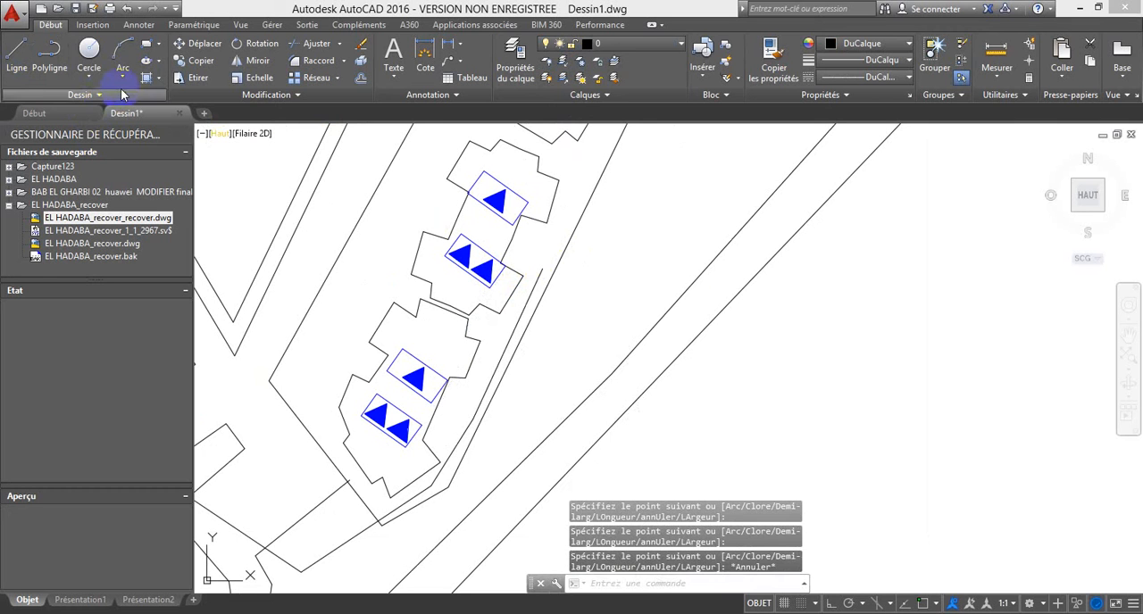
Step: Draw a small circle in the empty area southeast of the diagonal road
click(88, 52)
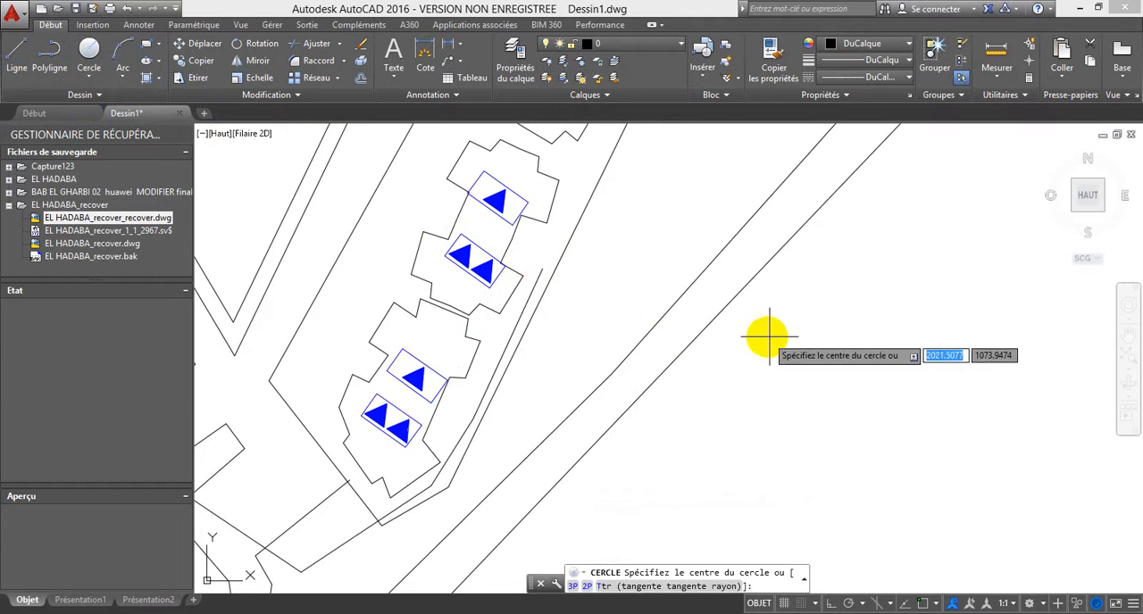
click(783, 345)
click(796, 345)
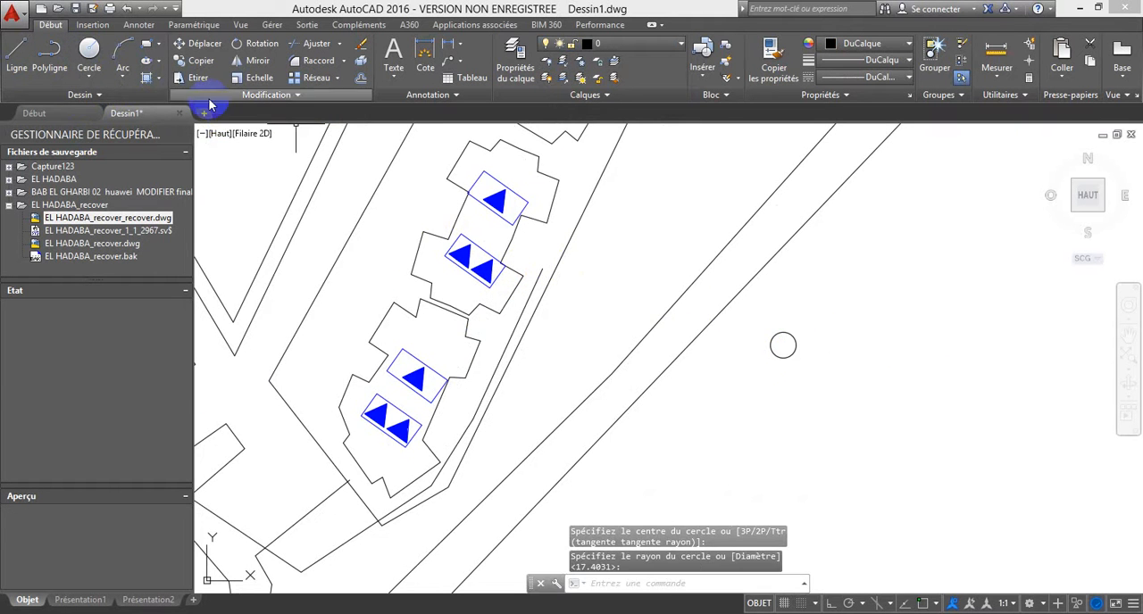
click(517, 209)
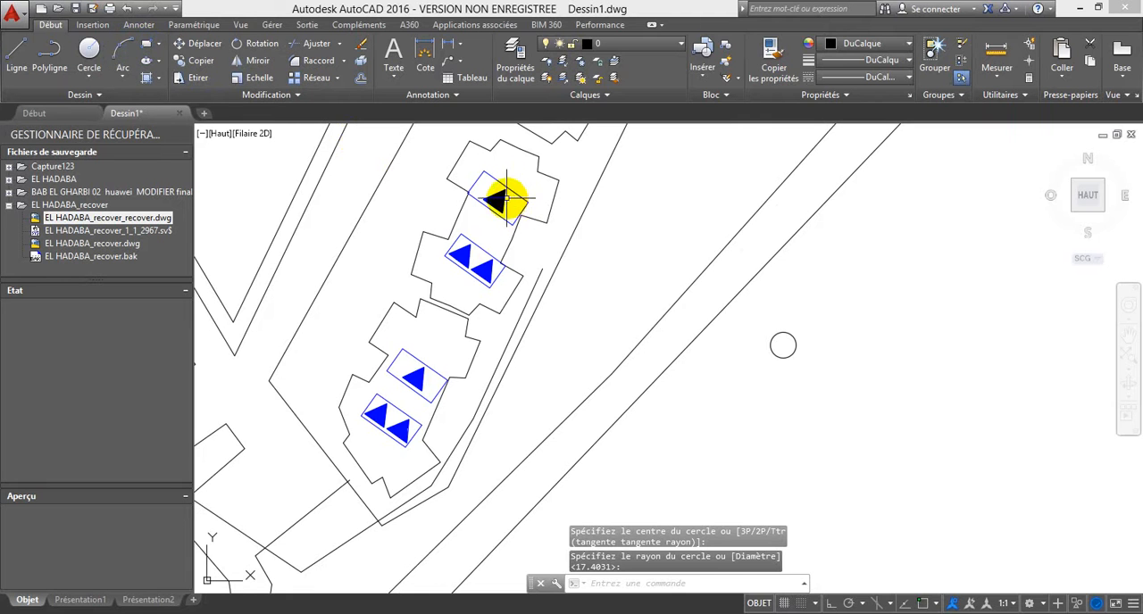
key(Escape)
click(416, 362)
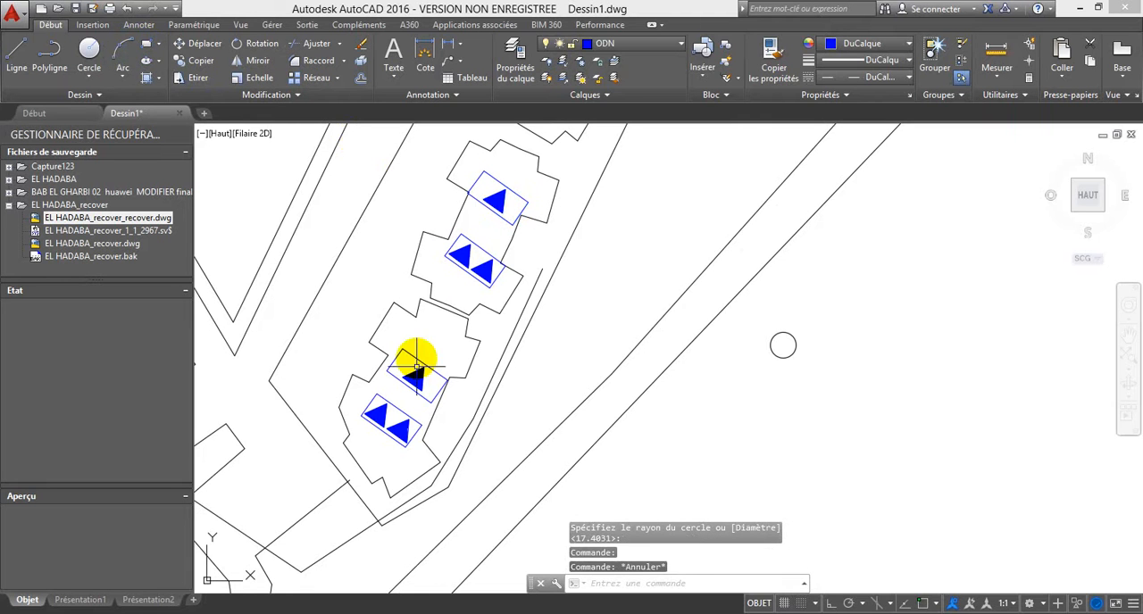
click(385, 416)
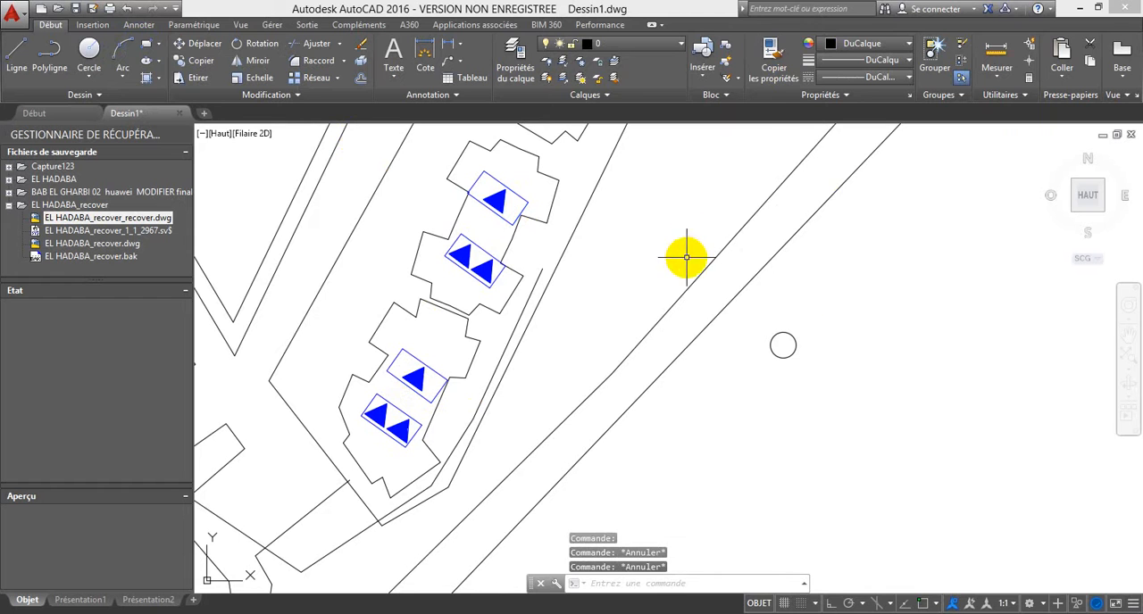
Step: Draw a three-sided polygon inscribed in a circle of radius about 7.5, just southwest of the small circle
click(160, 43)
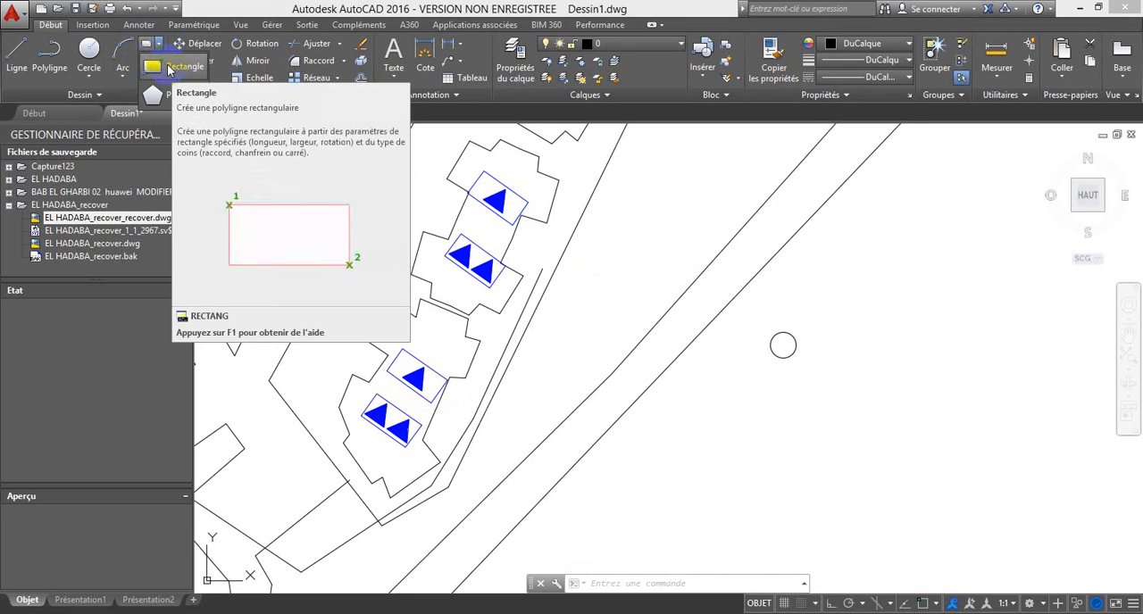
click(156, 95)
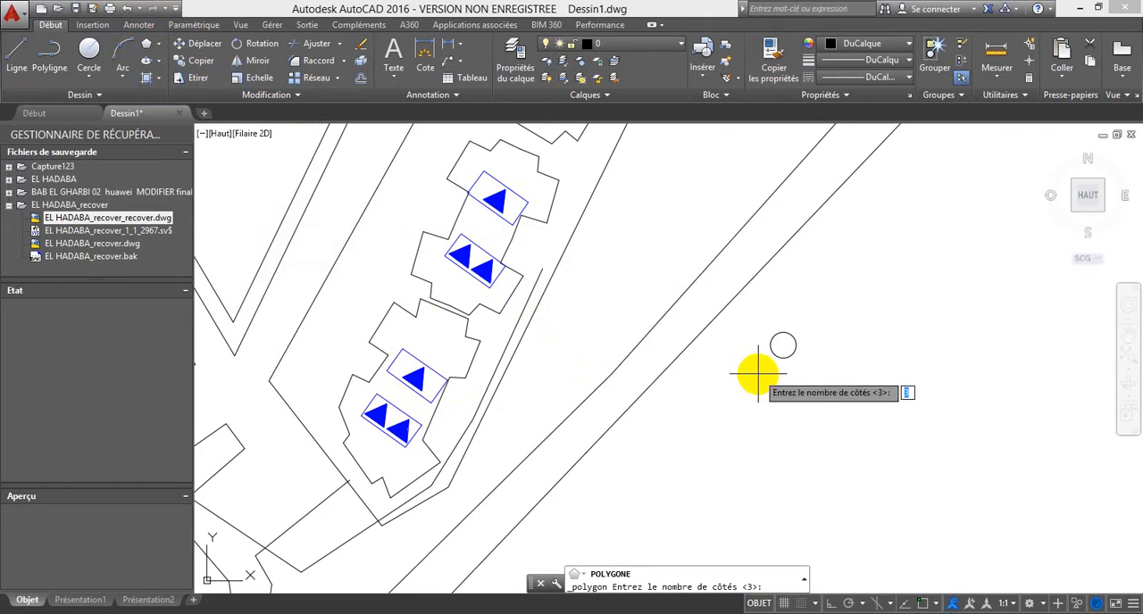
key(Return)
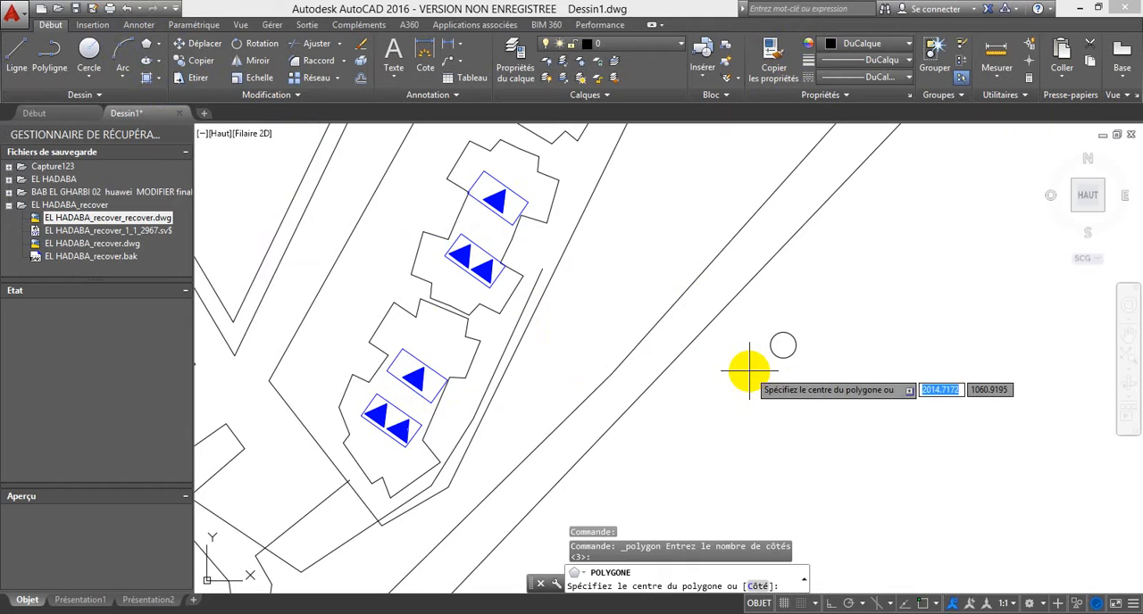
click(750, 368)
click(803, 410)
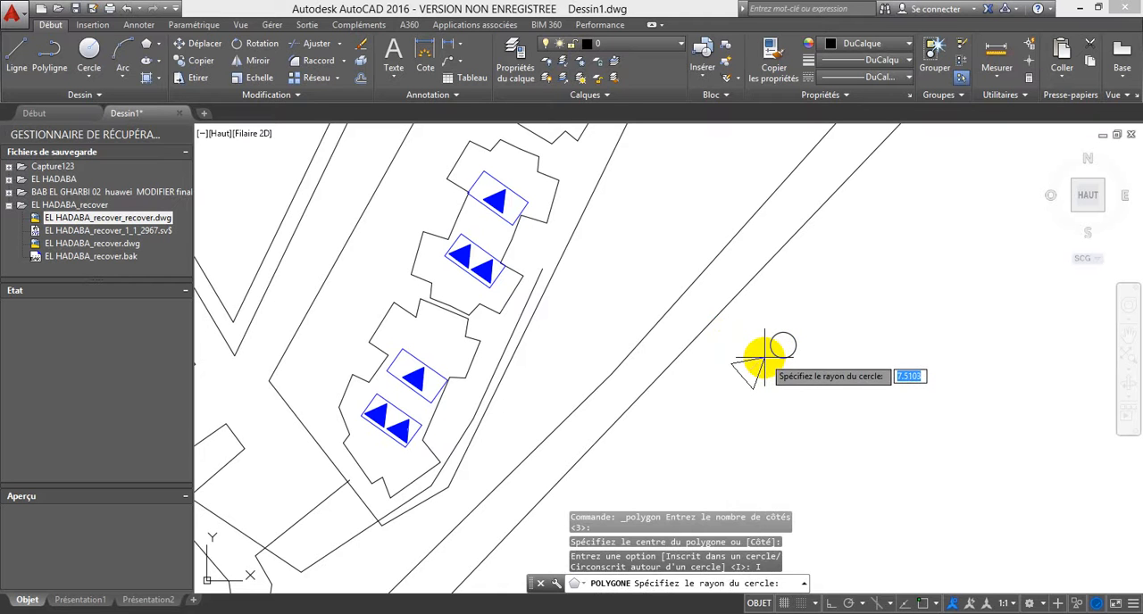
click(765, 358)
Step: Move the triangle so its northeast corner sits on the small circle's centre
click(766, 379)
click(733, 354)
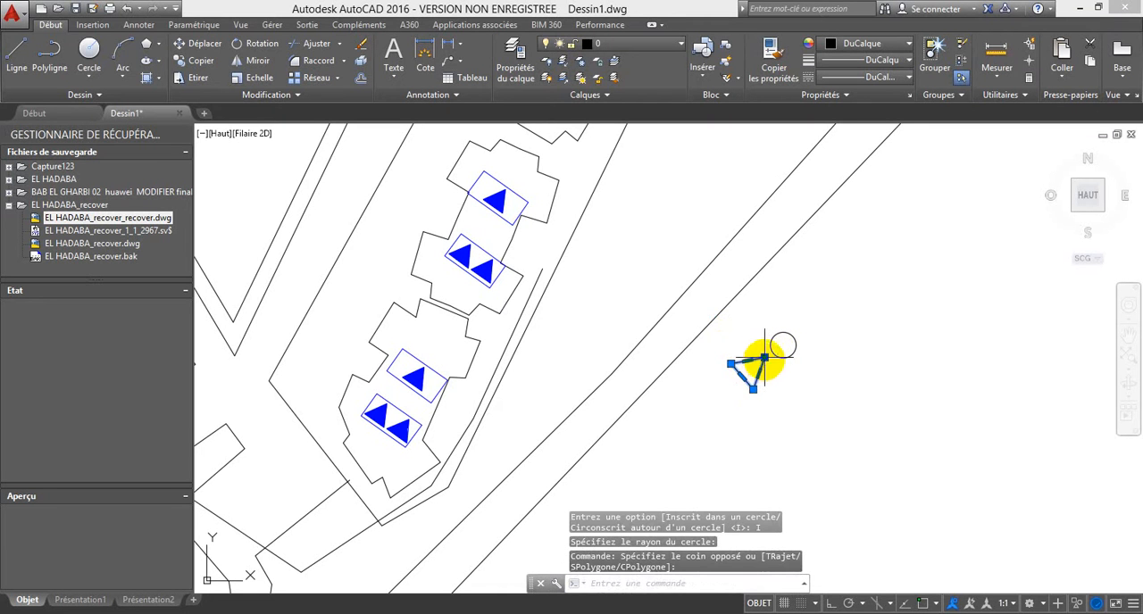
click(224, 45)
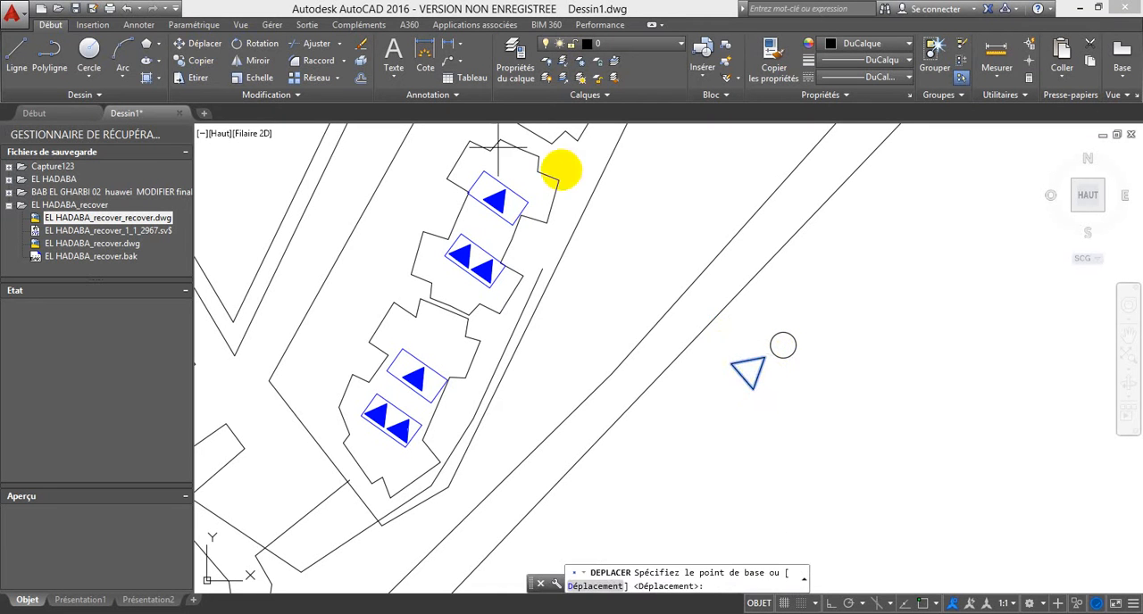
click(765, 358)
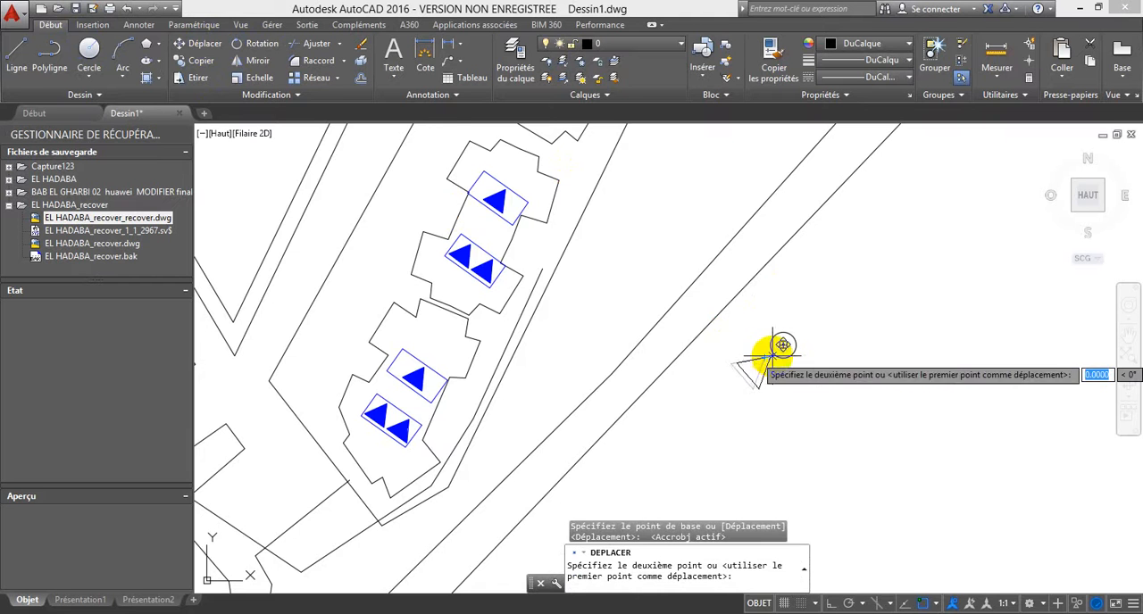
scroll(768, 335, up, 4)
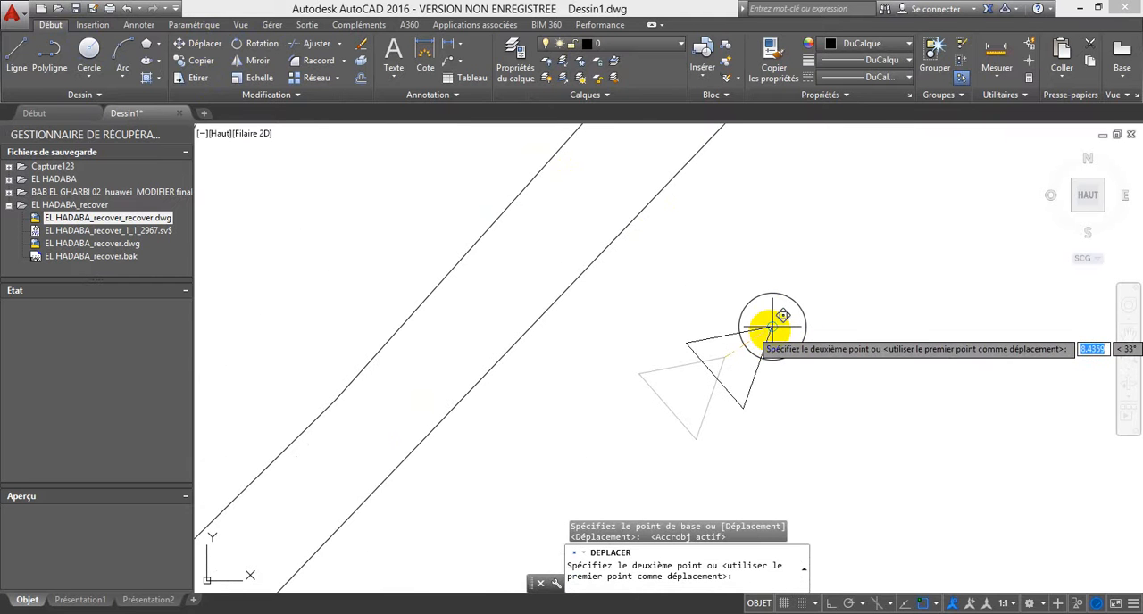
click(772, 329)
Step: Mirror the triangle to the opposite side of the circle across a diagonal line through its centre, keeping the original
click(756, 330)
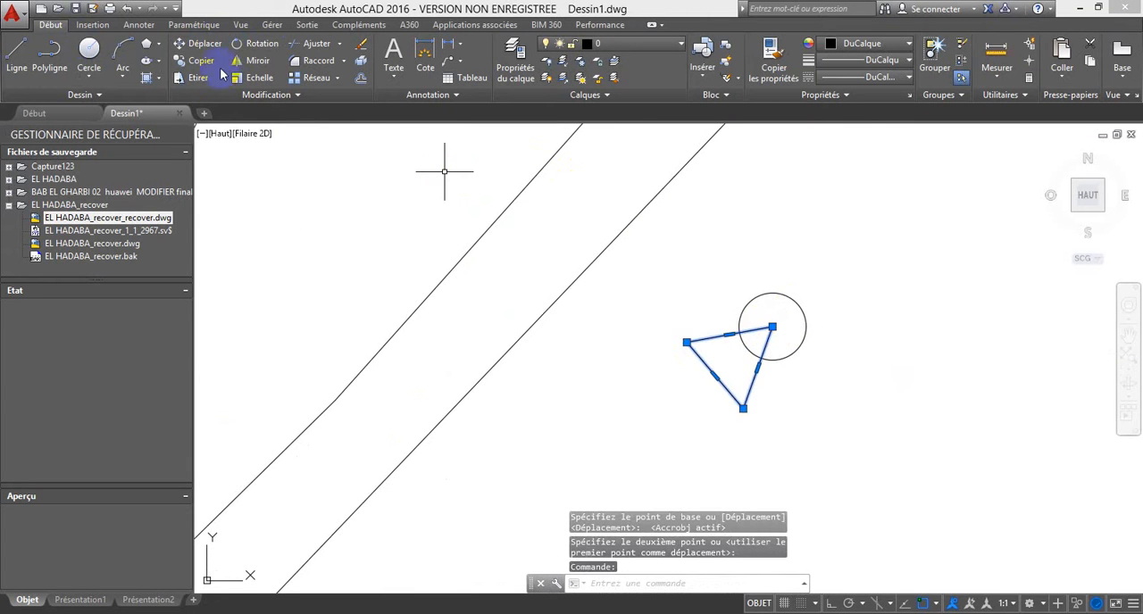
click(258, 61)
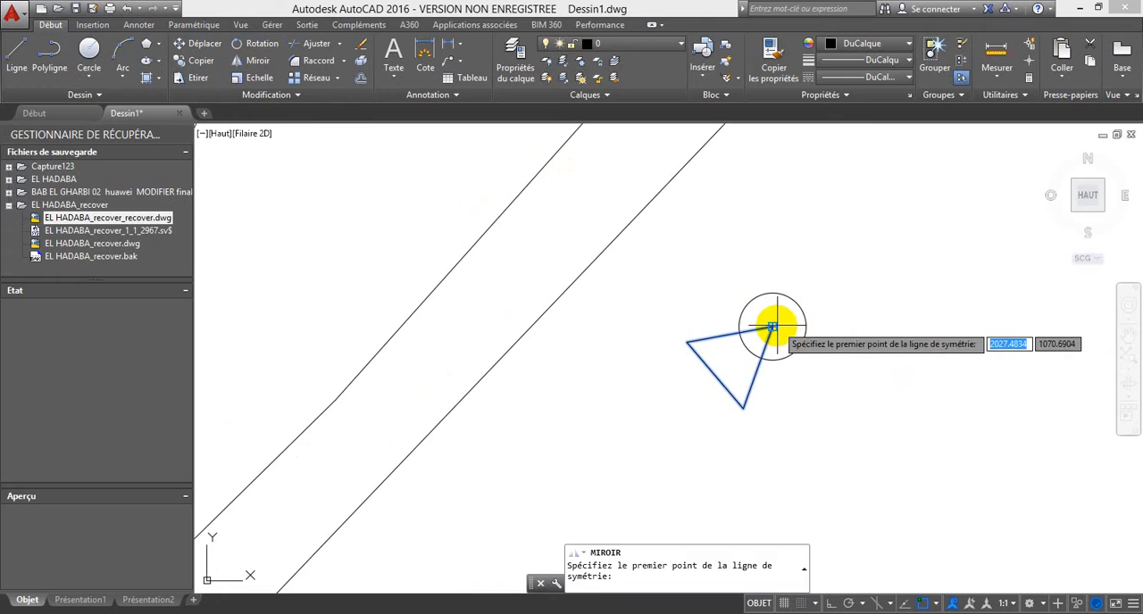
click(772, 328)
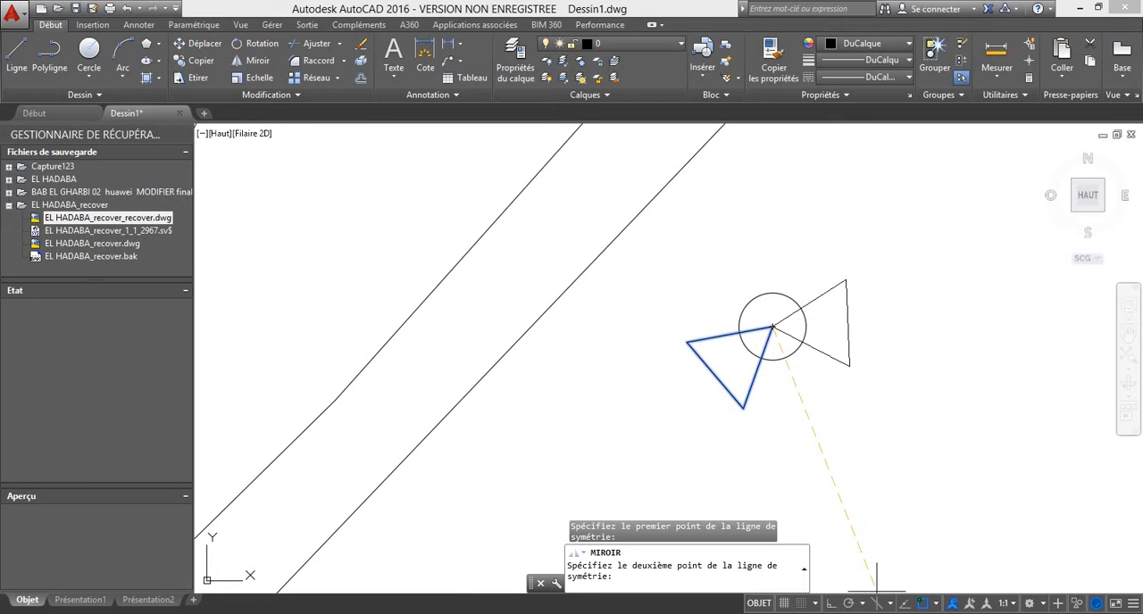
click(831, 605)
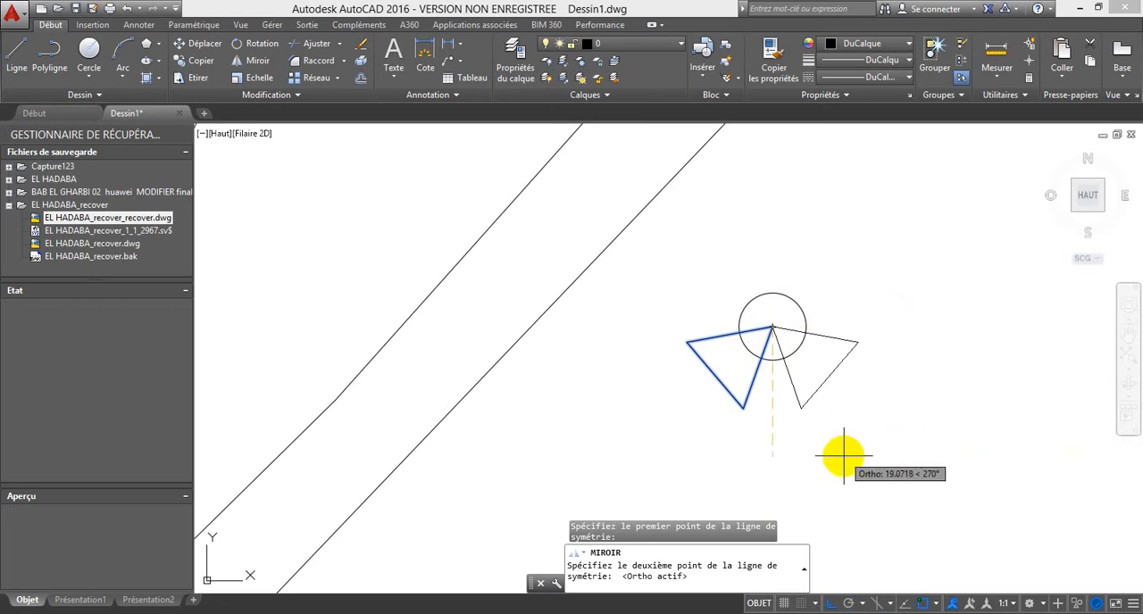
click(828, 606)
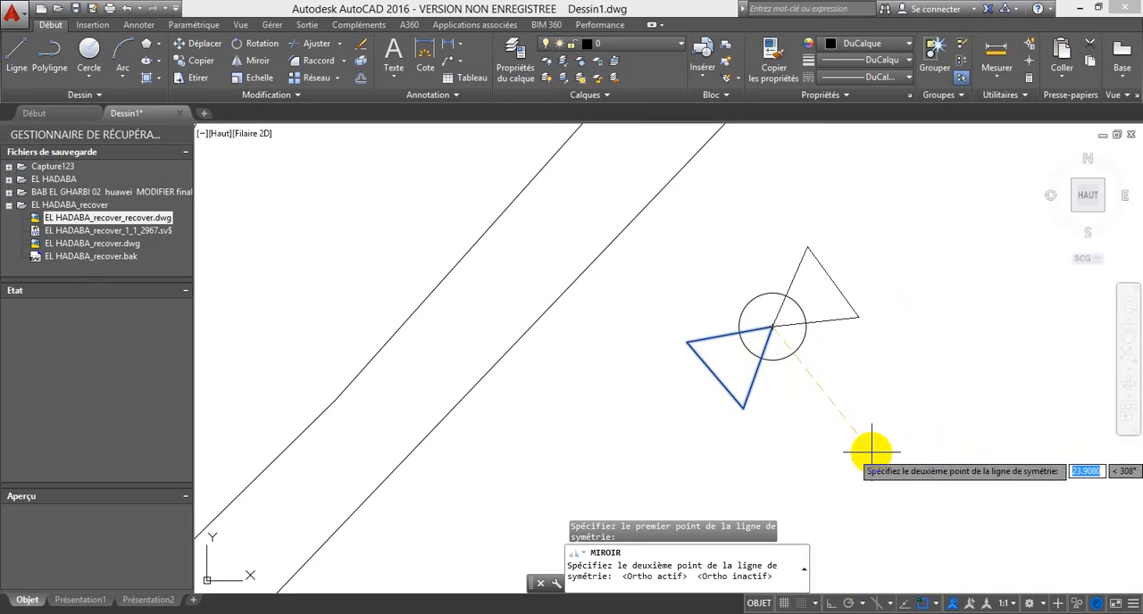
click(872, 452)
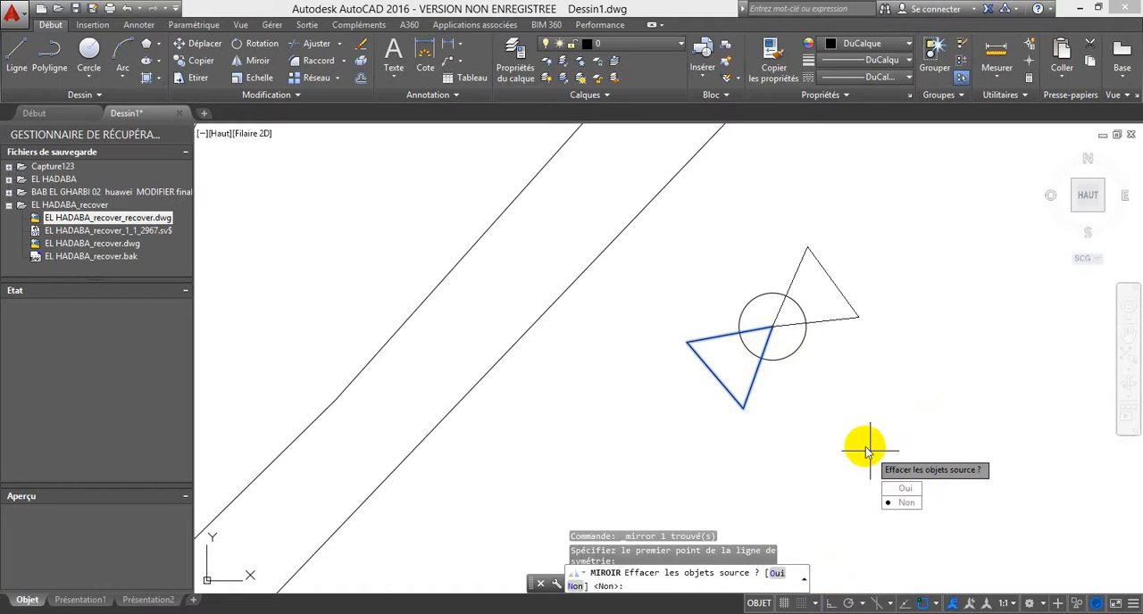
click(906, 503)
Step: Trim the triangle edges inside the circle and the circle arcs inside the triangles, leaving only the bow-tie outline
click(772, 340)
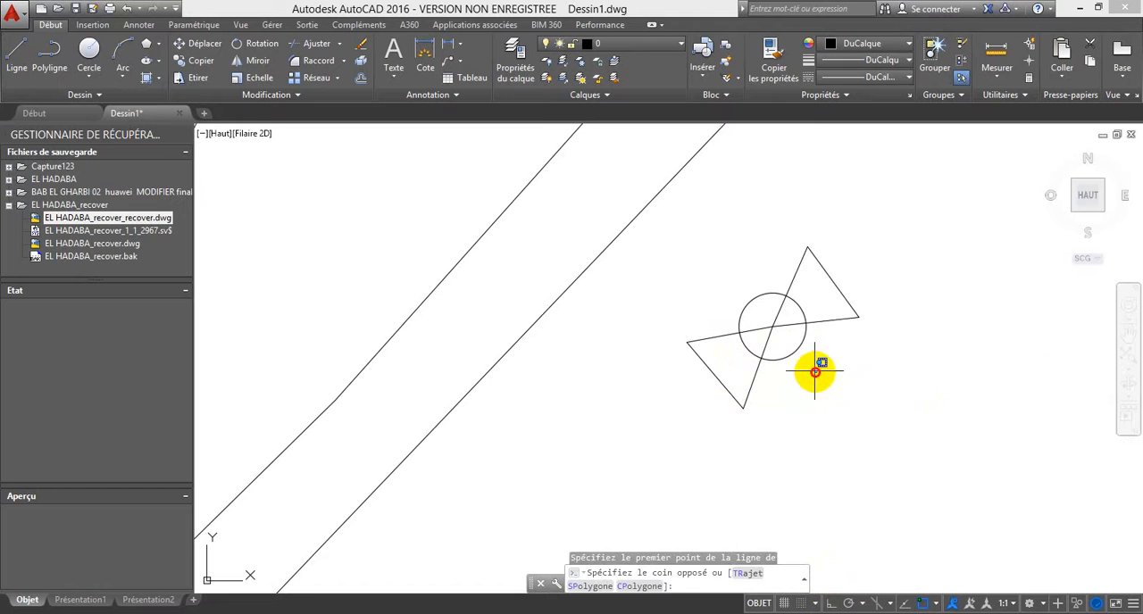
click(684, 247)
click(314, 43)
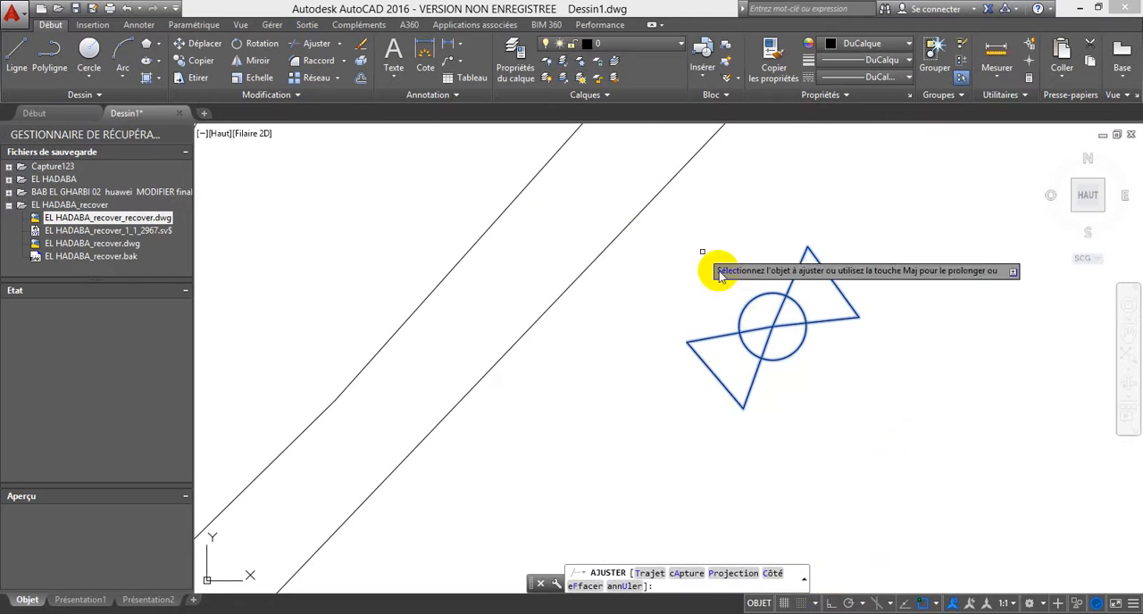
click(764, 330)
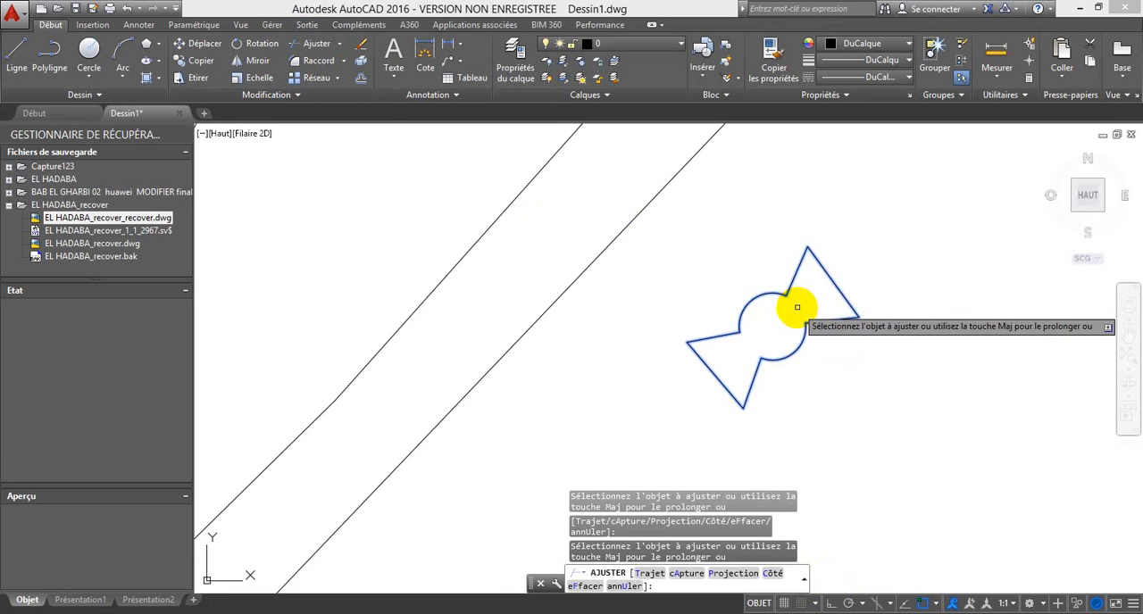
key(Escape)
Step: Join the trimmed triangle sides and circle arcs into one closed polyline
click(880, 437)
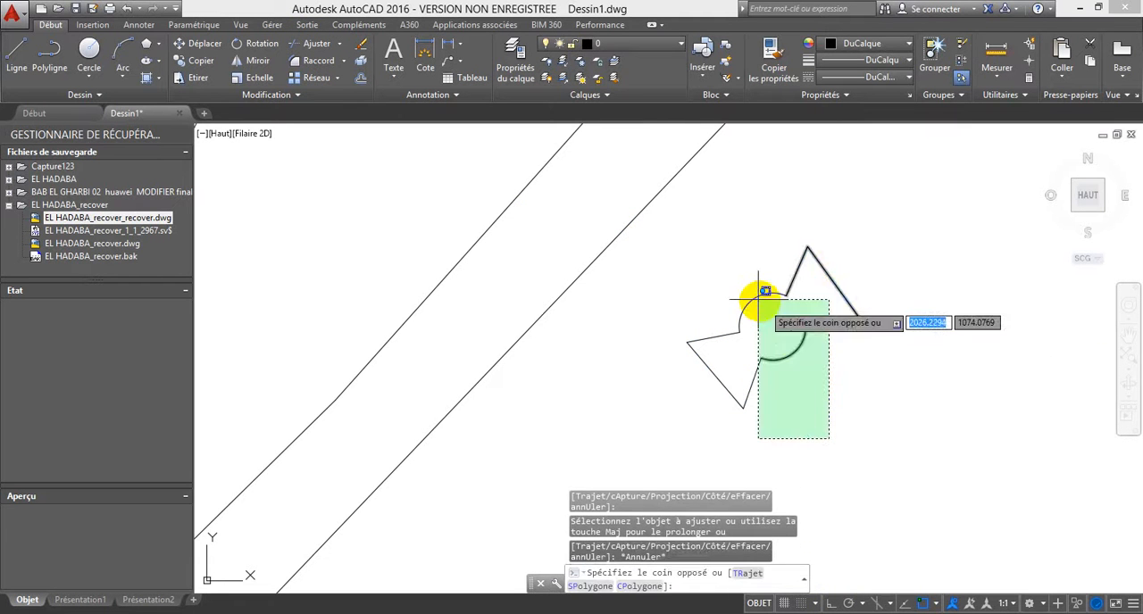
click(741, 286)
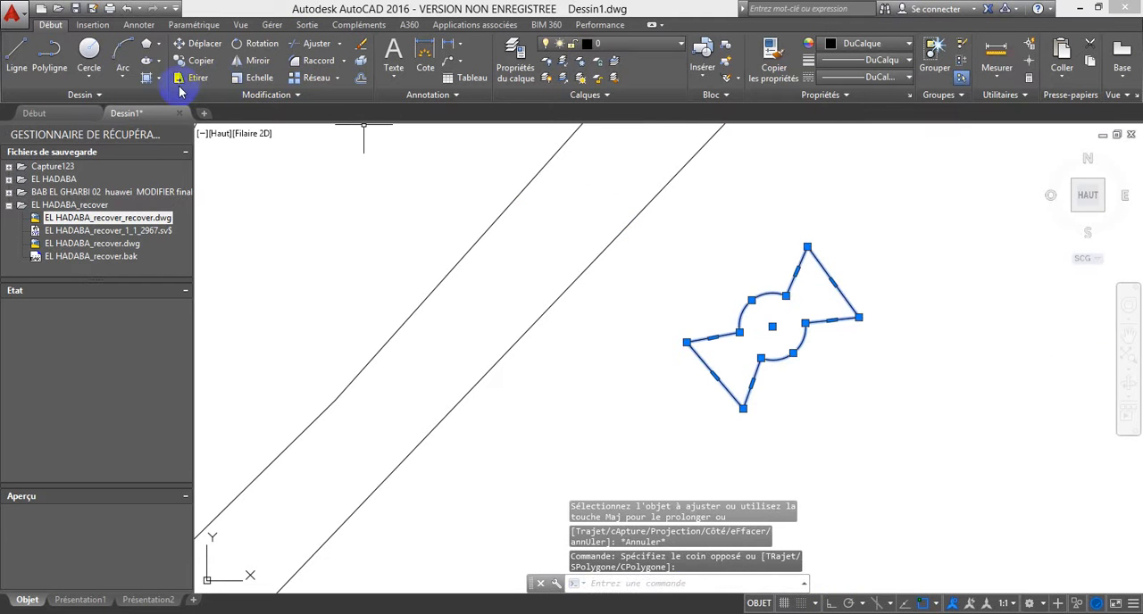
click(290, 95)
click(236, 130)
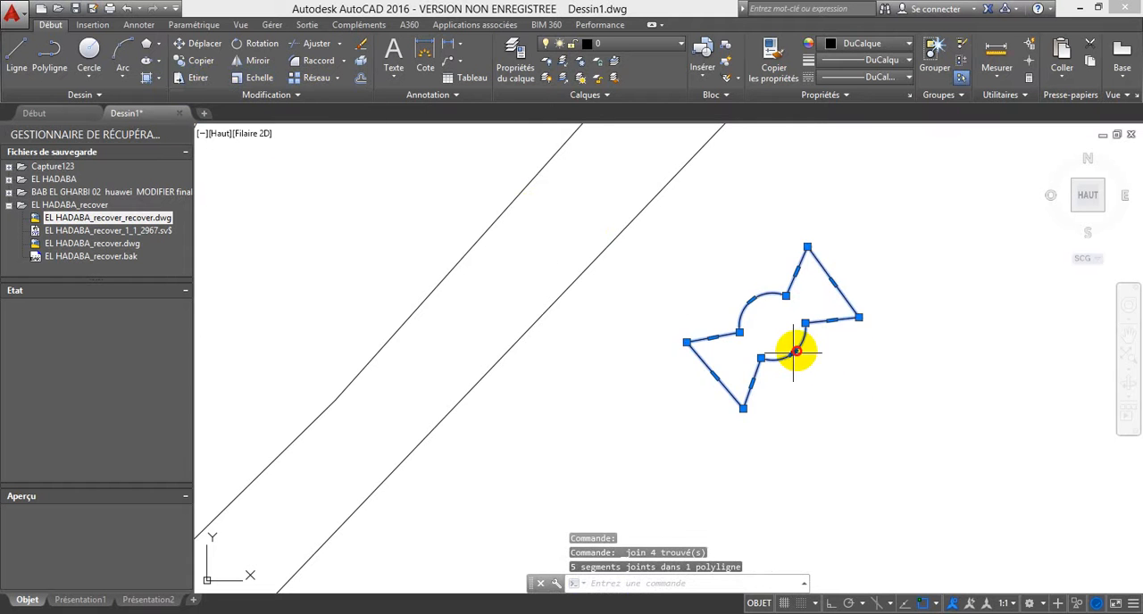
key(Escape)
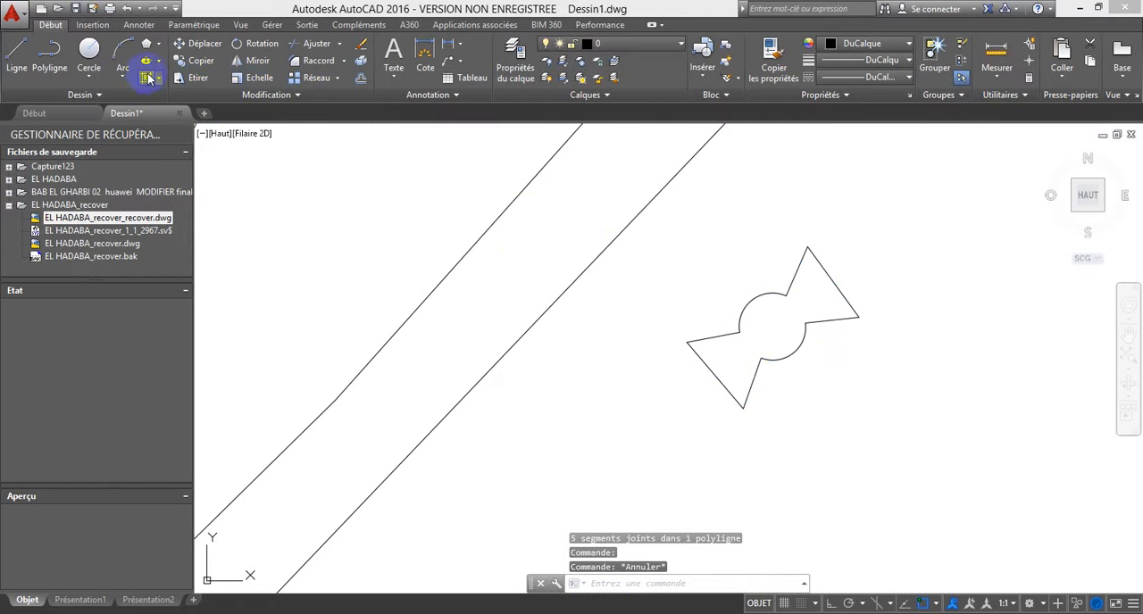
Step: Fill the bow-tie outline with a solid hatch in red (Rouge)
click(147, 77)
click(764, 332)
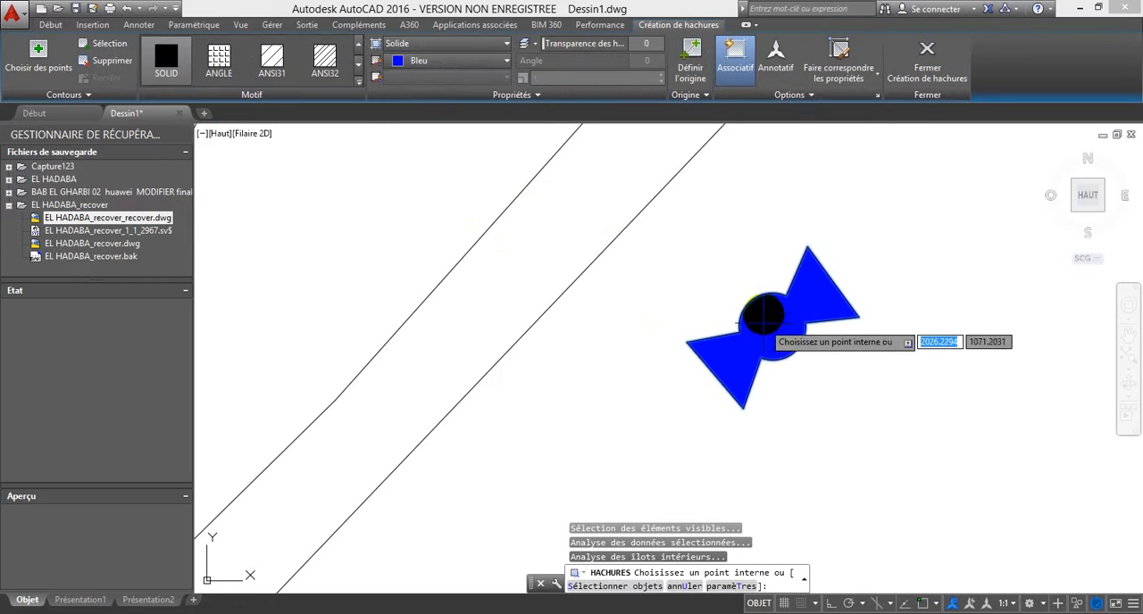
click(505, 61)
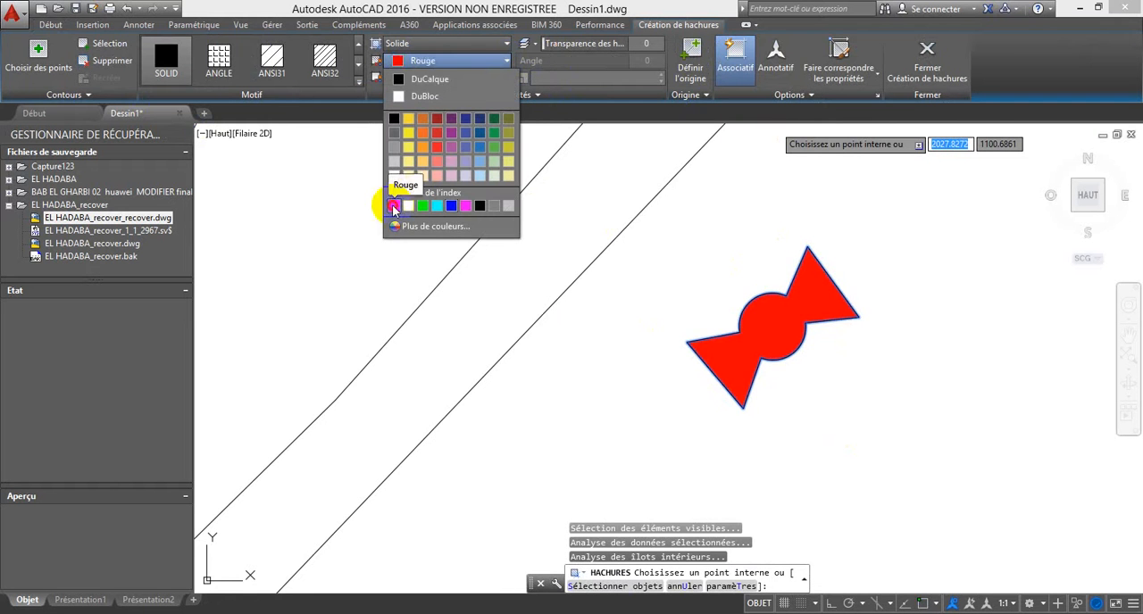
click(391, 203)
key(Escape)
Step: Rotate the red bow-tie symbol and its outline slightly counterclockwise about its southern corner
scroll(826, 380, down, 7)
click(809, 381)
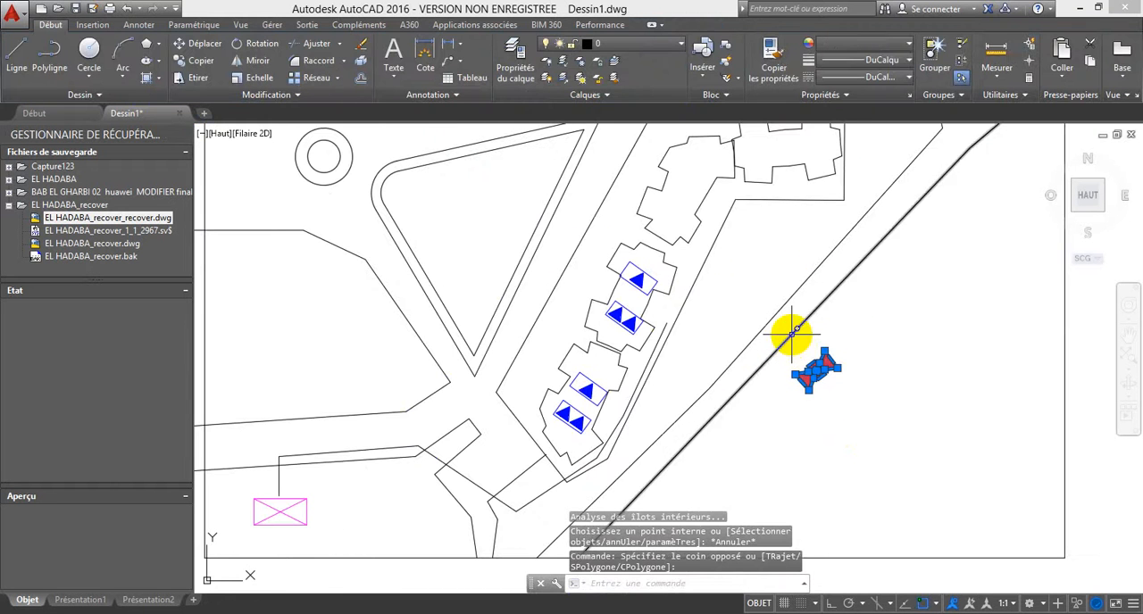
key(Escape)
click(829, 402)
click(796, 345)
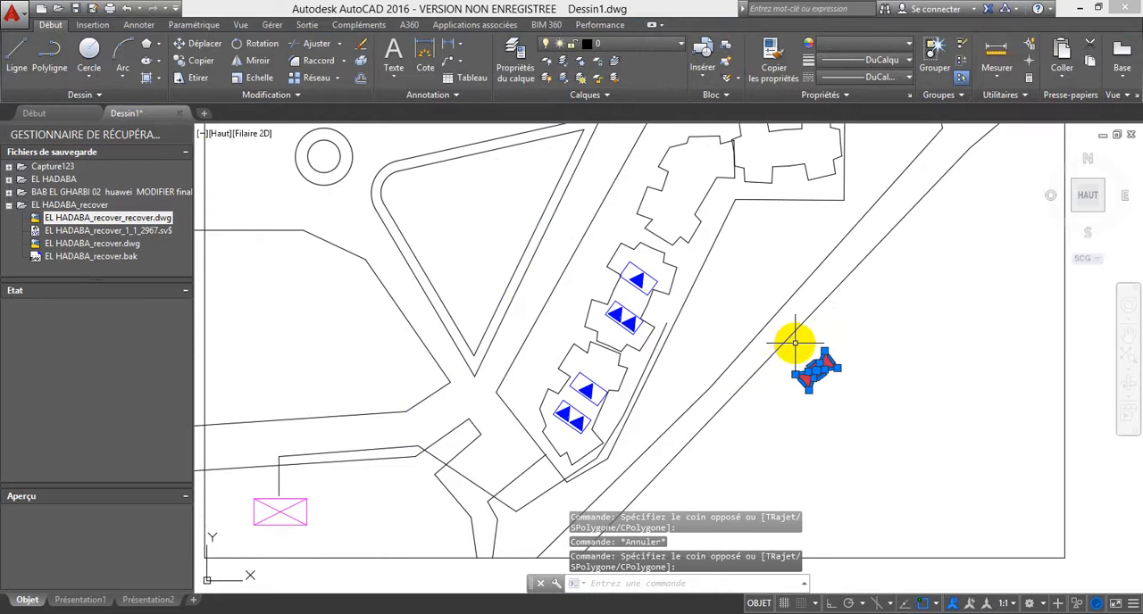
click(262, 47)
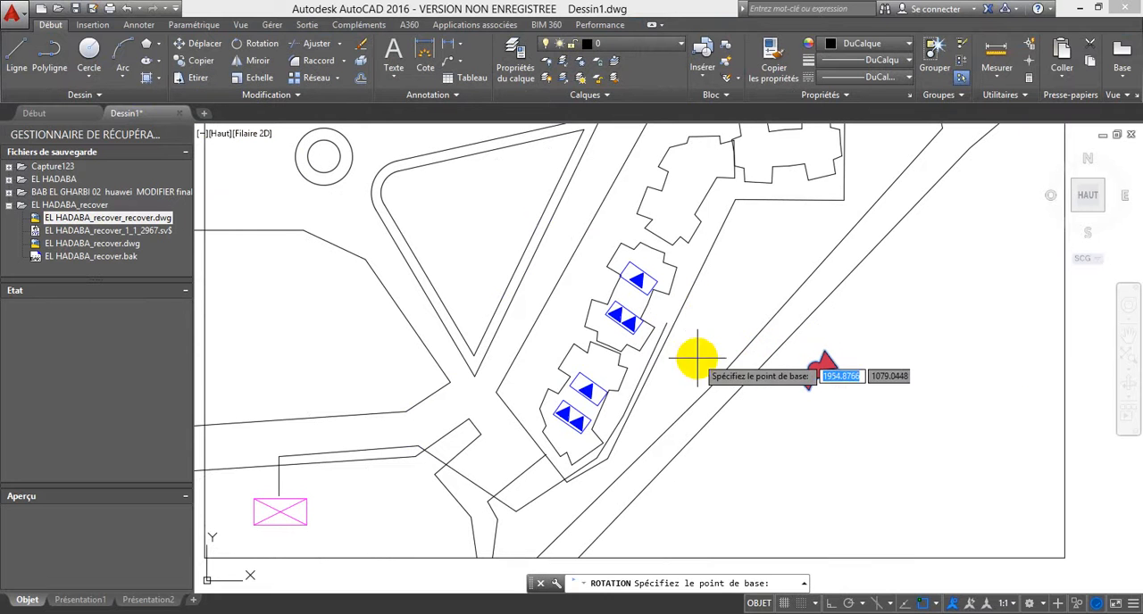
click(808, 385)
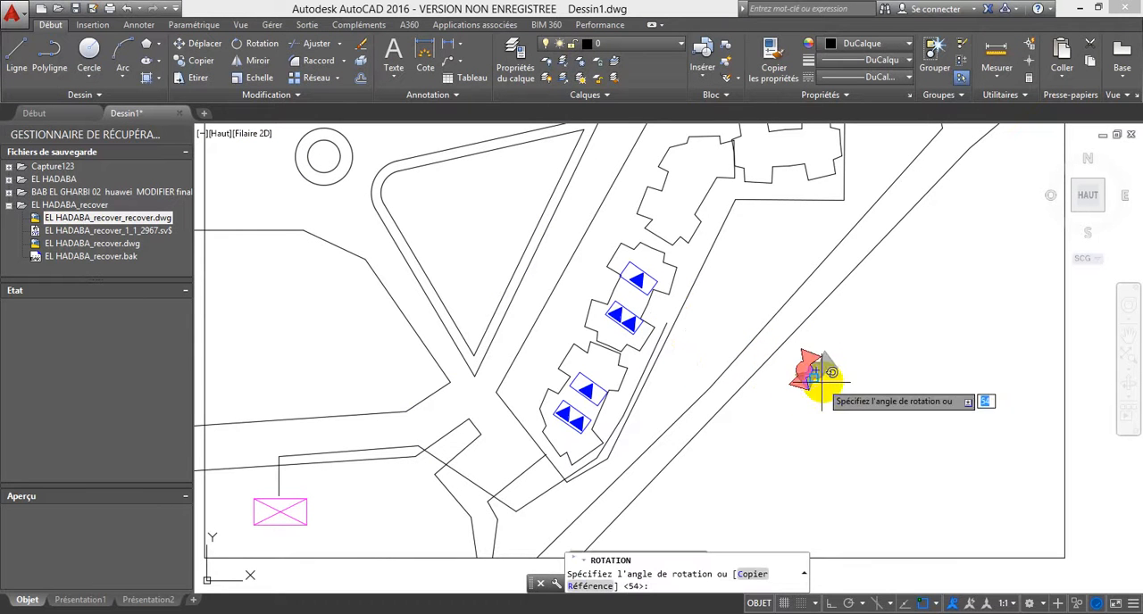
click(885, 357)
Step: Move the red bow-tie symbol to the northern end of the second route polyline, east of the building's double-triangle block
click(819, 406)
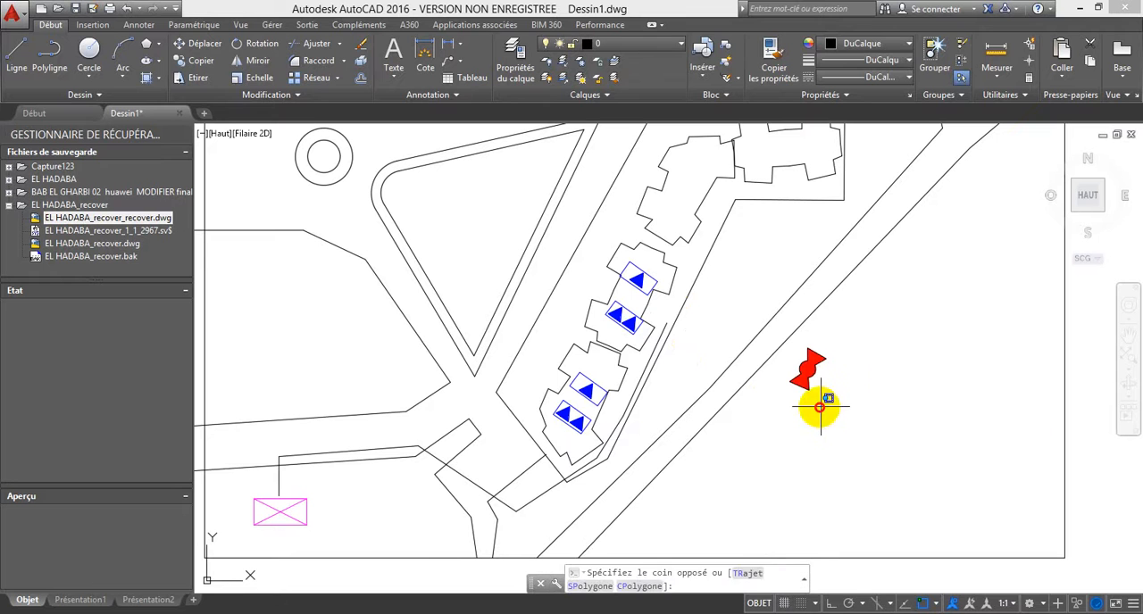
click(789, 364)
click(198, 51)
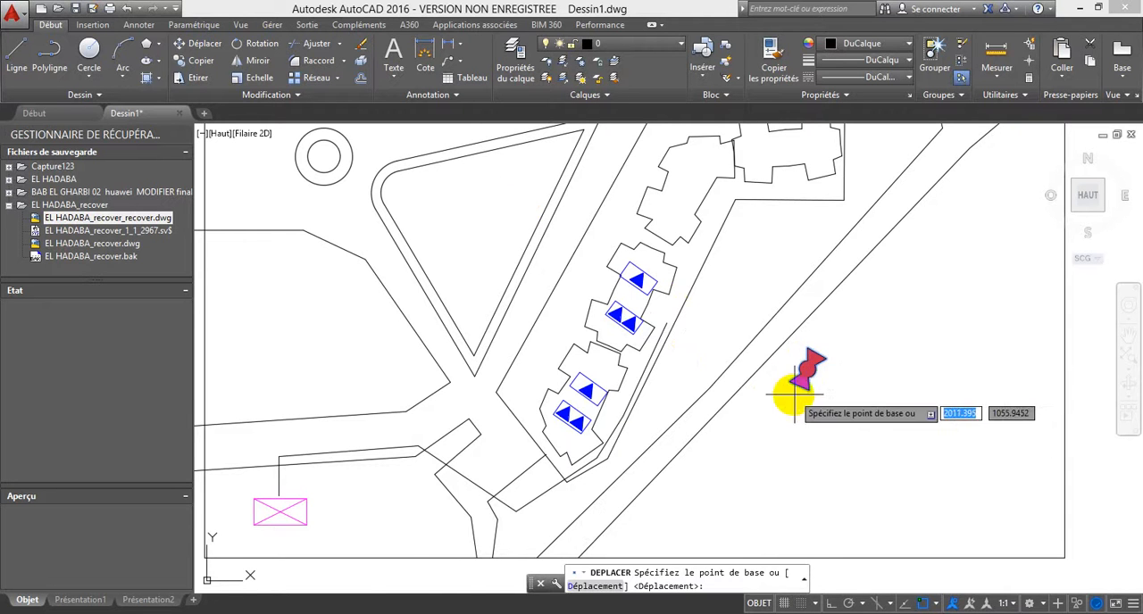
click(801, 375)
scroll(657, 312, up, 4)
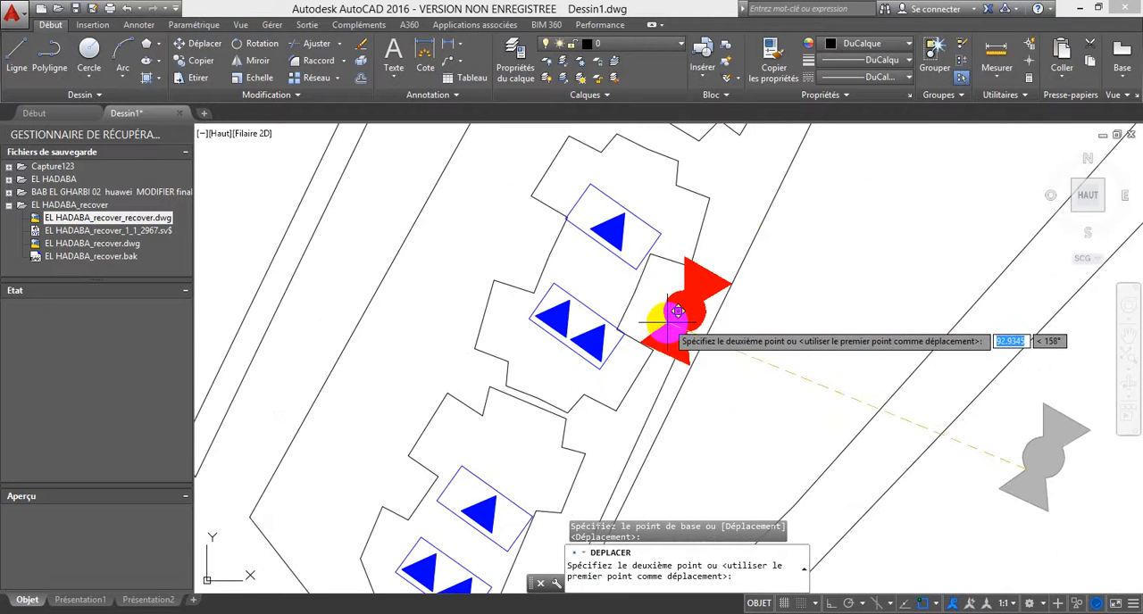
click(688, 319)
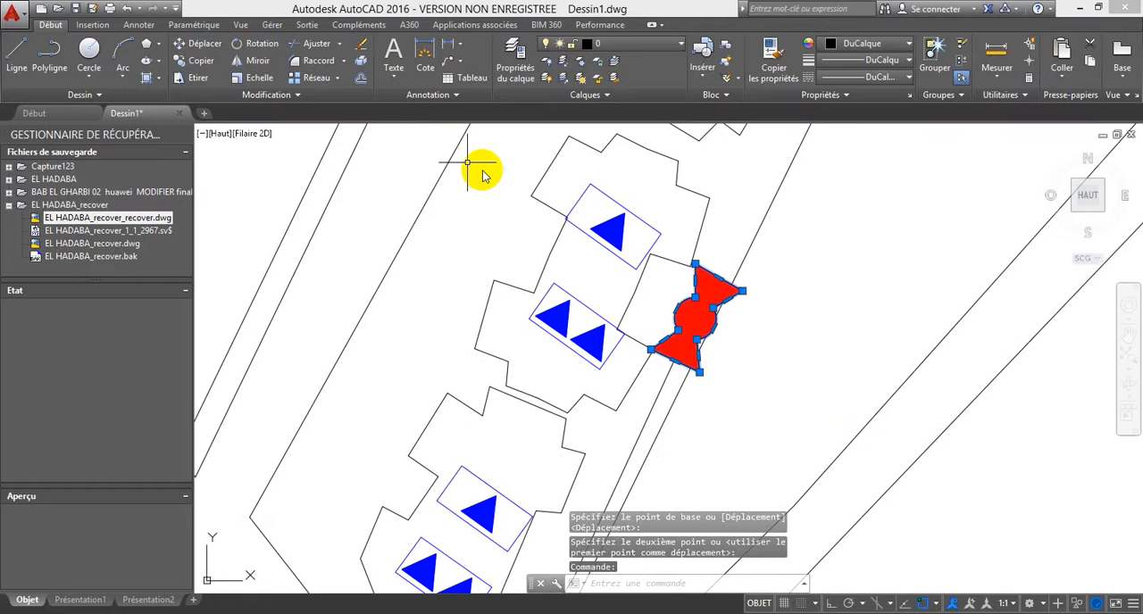
Step: Scale the red bow-tie symbol by a factor of 0.7 about its southern edge, where the route polyline ends
click(254, 78)
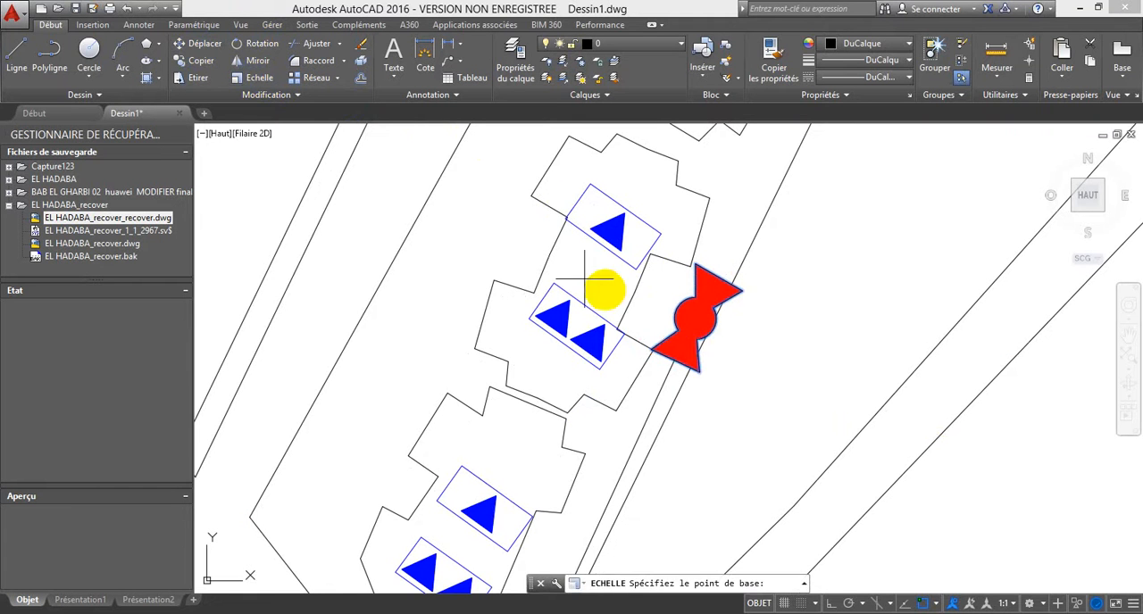
click(680, 356)
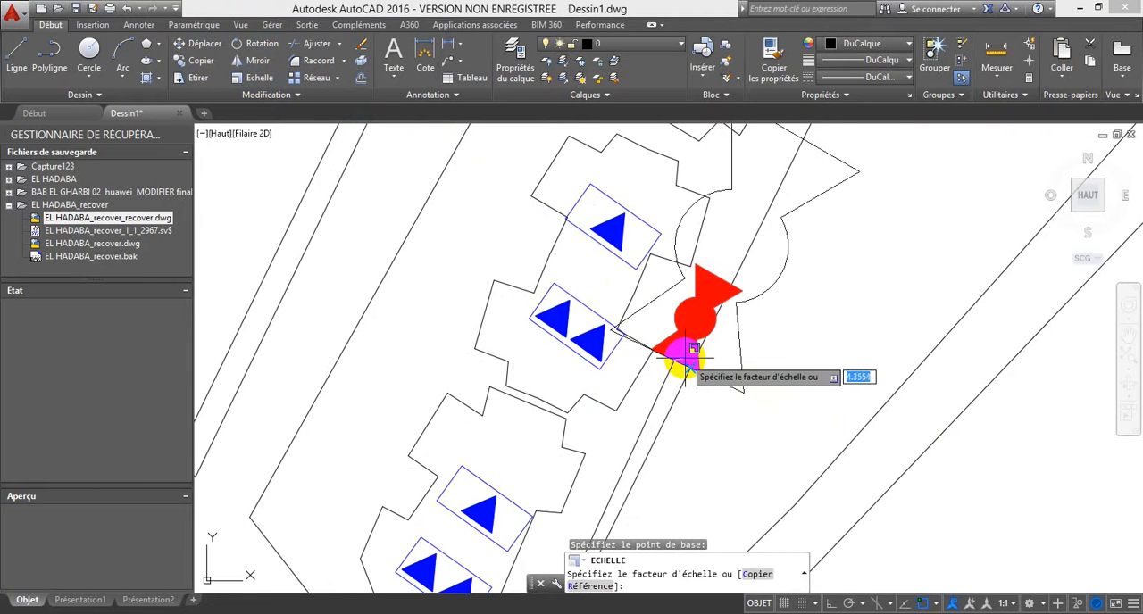
key(Return)
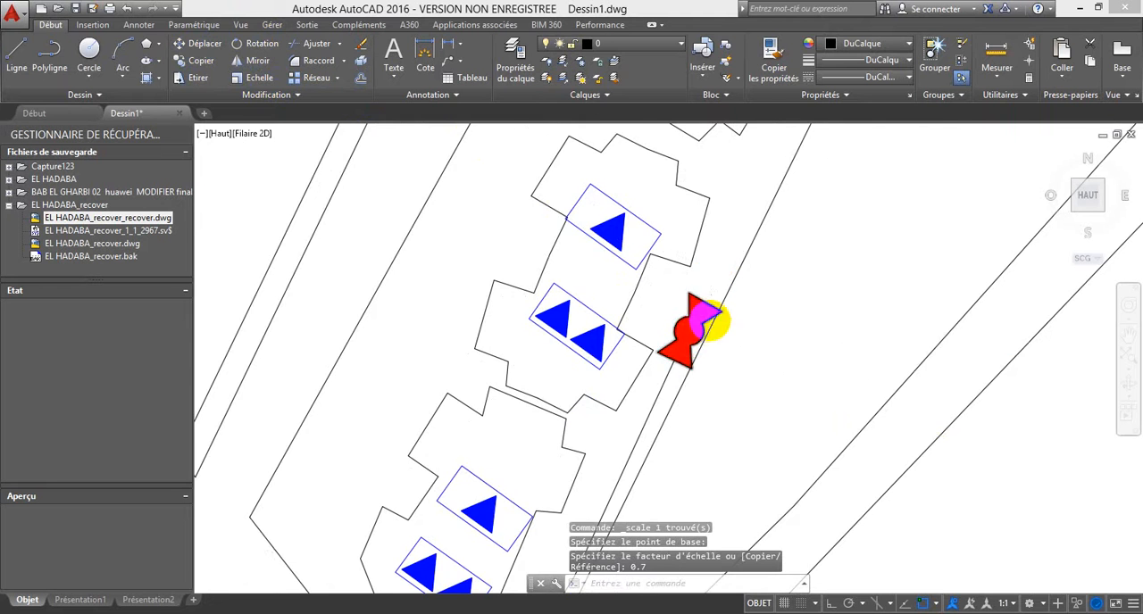
Step: Draw a polyline from the bow-tie symbol's southern end along the southernmost building, past its single-triangle block to its double-triangle block
scroll(705, 318, down, 3)
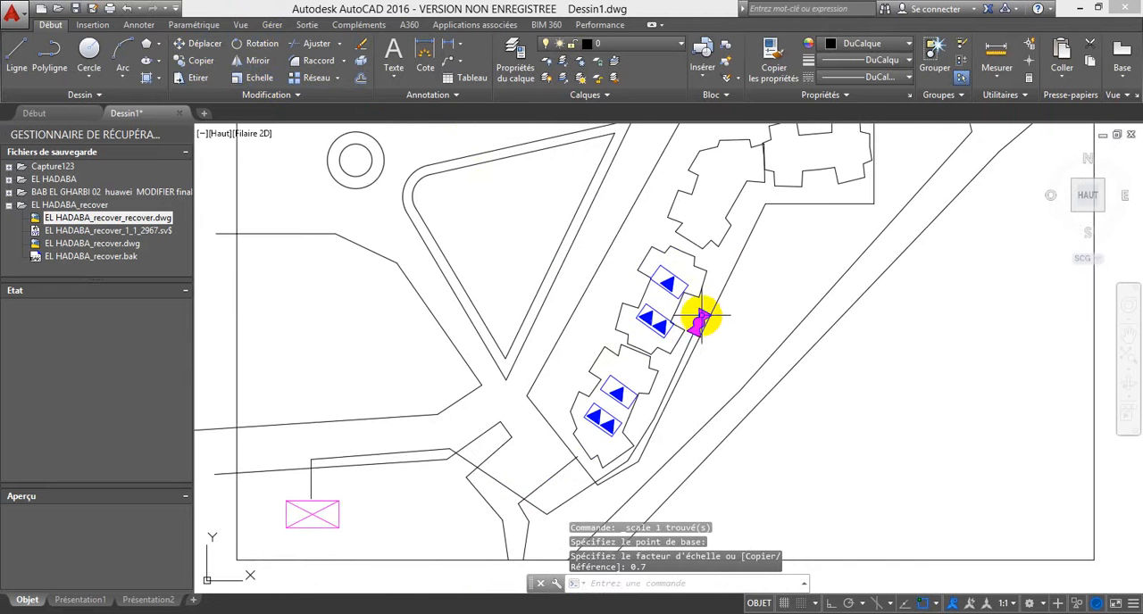
click(46, 59)
scroll(699, 325, up, 2)
click(705, 330)
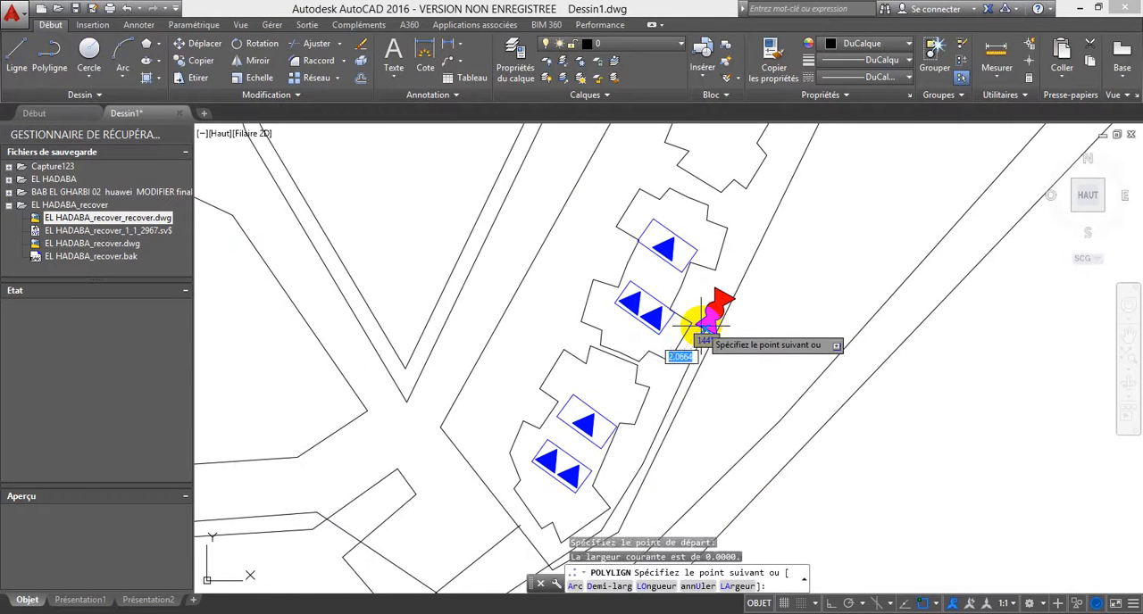
click(695, 327)
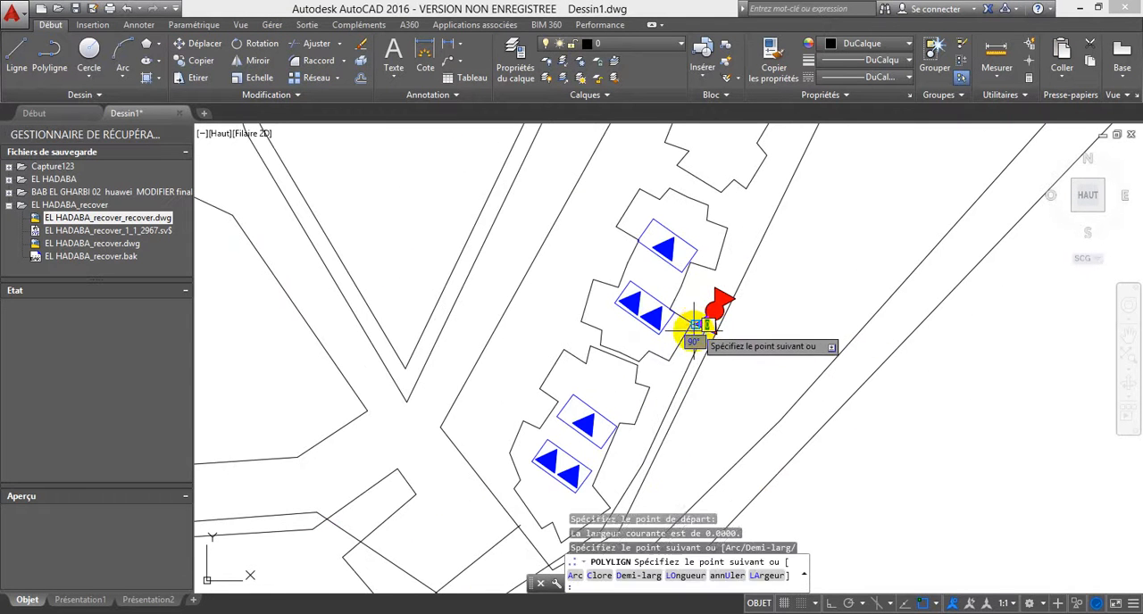
click(627, 461)
click(601, 447)
scroll(609, 451, up, 2)
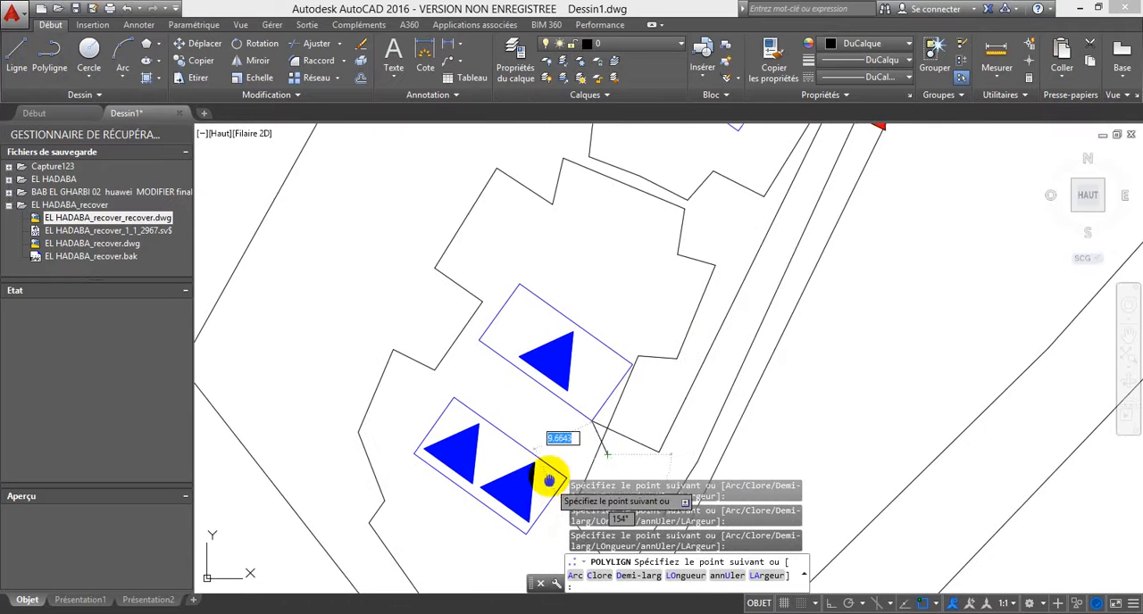
middle_drag(563, 500, 541, 357)
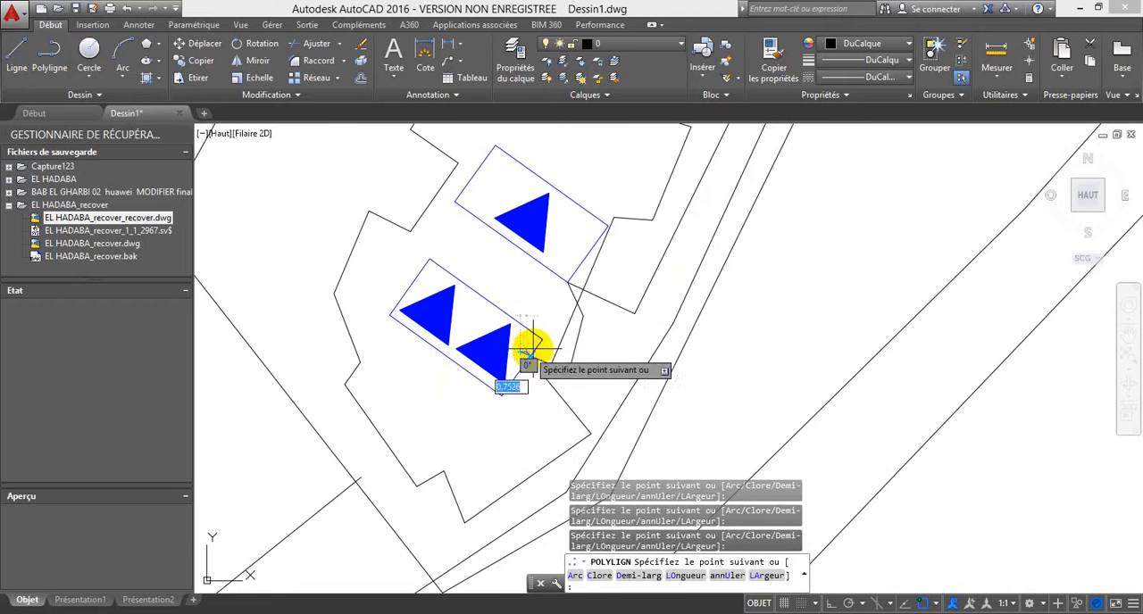
key(Escape)
Step: Give the new southern cable polyline the green colour 19,103,52 and a dashed ACAD linetype
scroll(630, 317, down, 3)
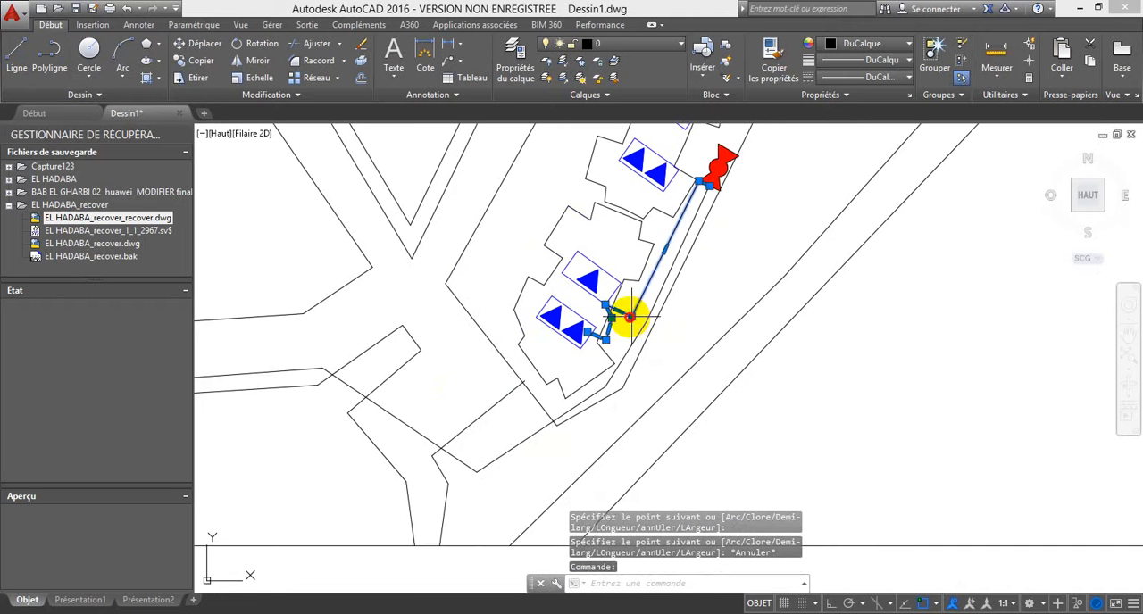
click(868, 45)
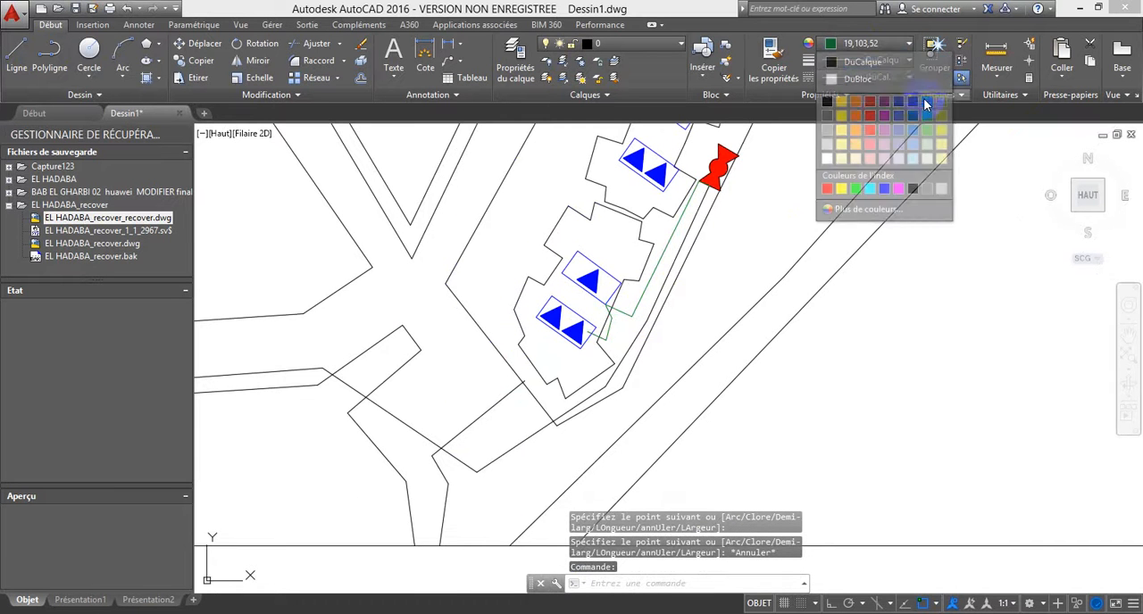
click(915, 112)
click(864, 77)
click(861, 130)
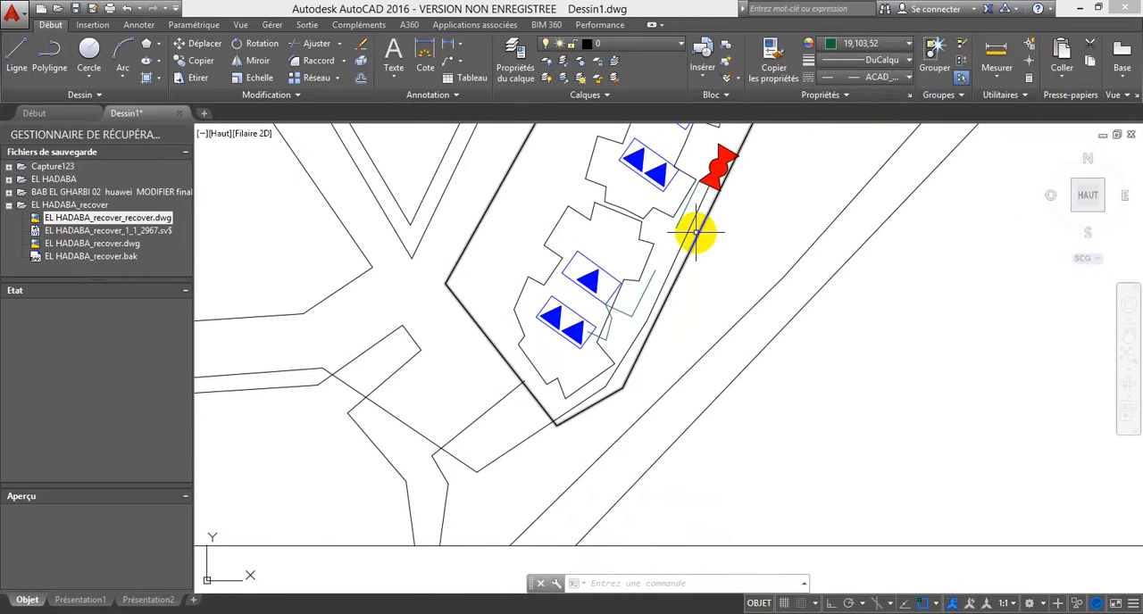
key(Escape)
Step: Set the current drawing colour to green 19,103,52 and the current linetype to the same dashed ACAD linetype
middle_drag(738, 224, 628, 368)
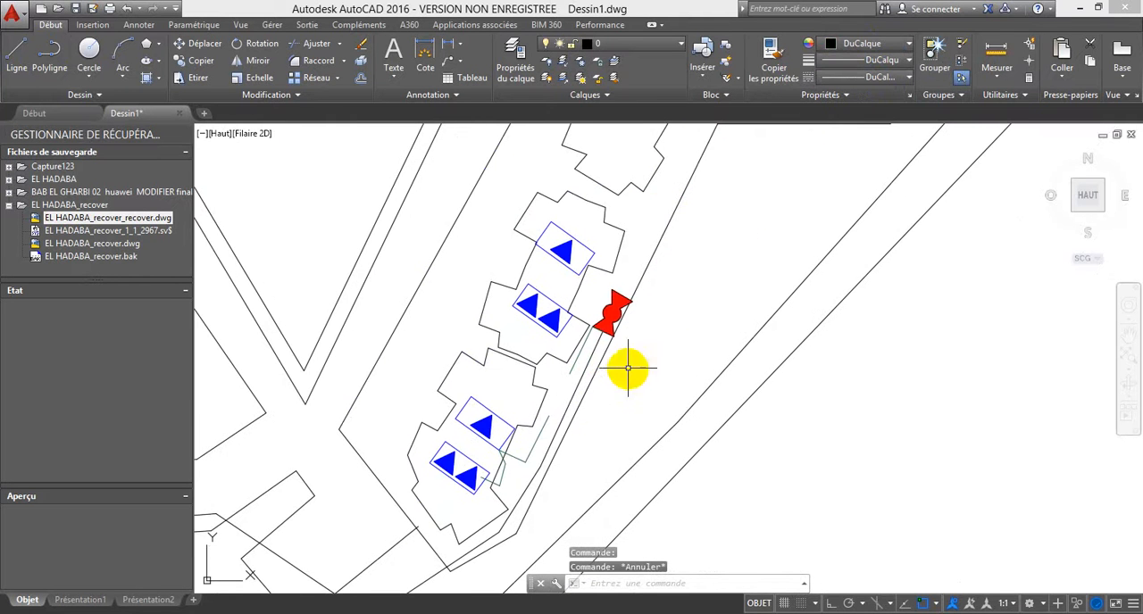
click(884, 44)
click(926, 101)
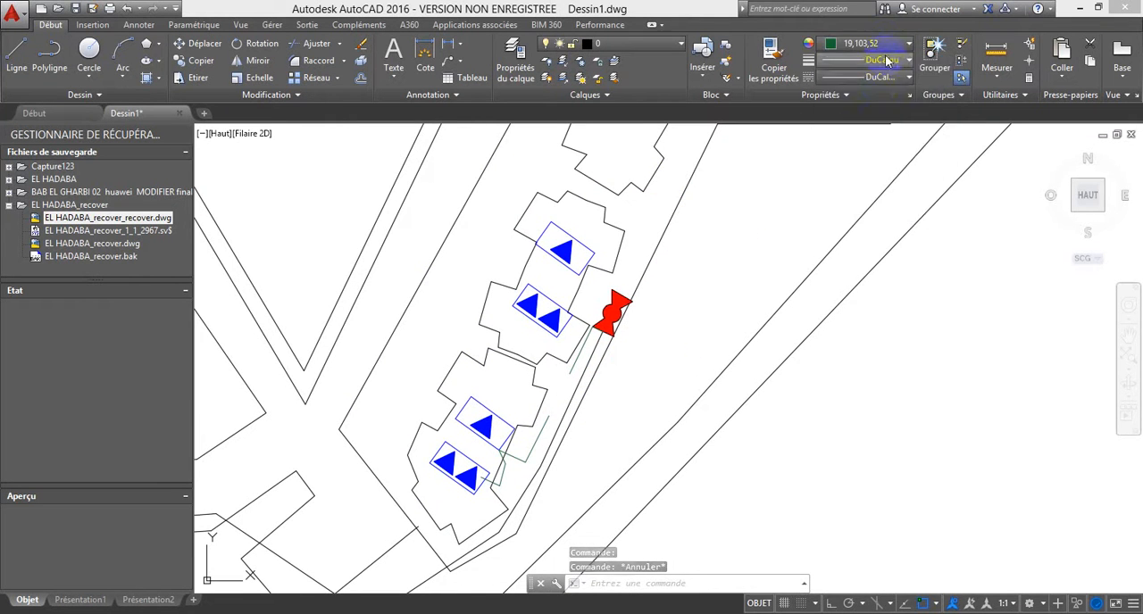
click(877, 77)
click(870, 130)
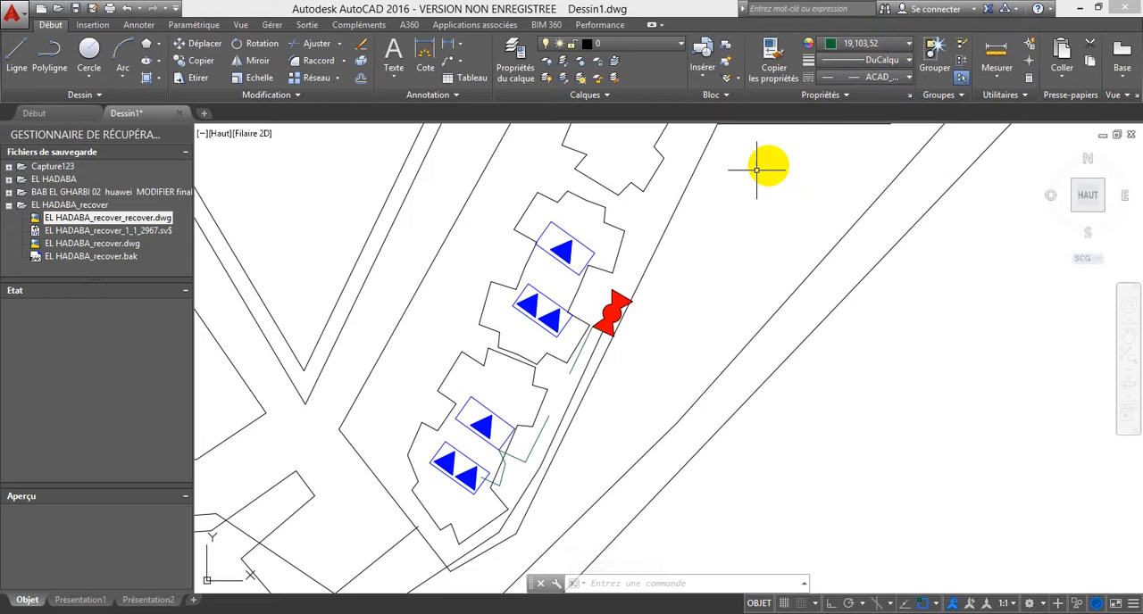
Step: Draw a green dashed polyline from the bow-tie symbol to the adjacent building's double-triangle block and on to its single-triangle block
scroll(564, 227, down, 5)
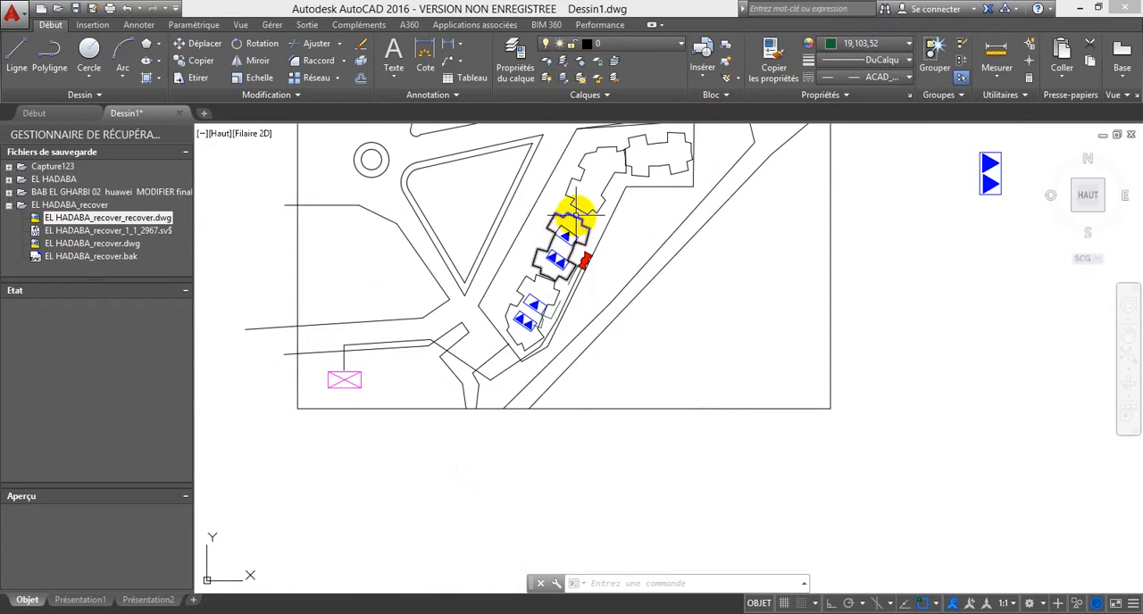
click(50, 58)
scroll(536, 264, up, 5)
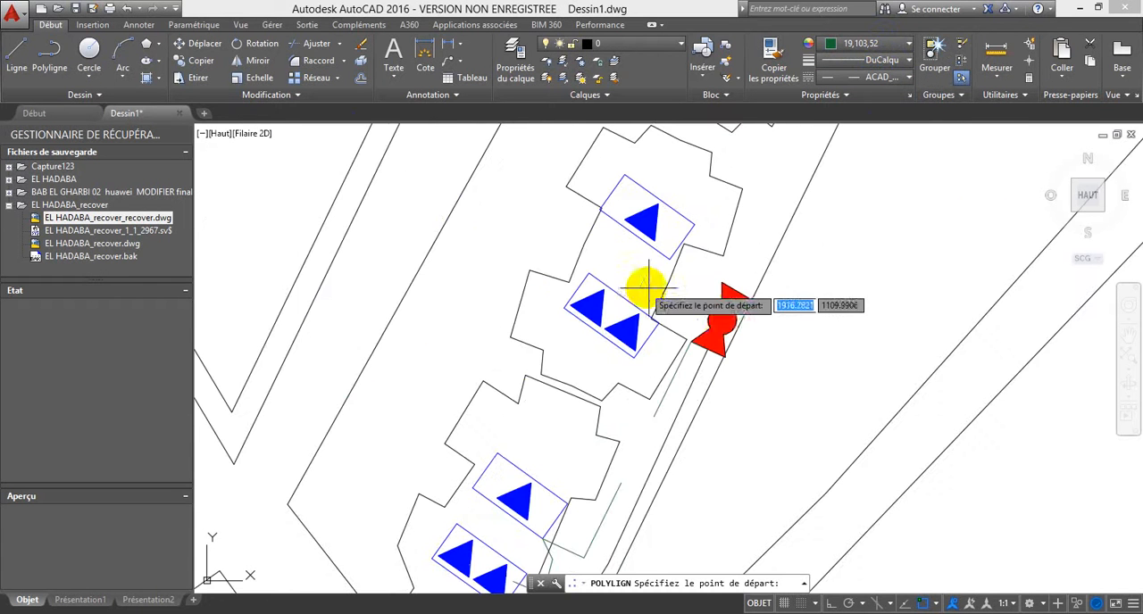
click(705, 323)
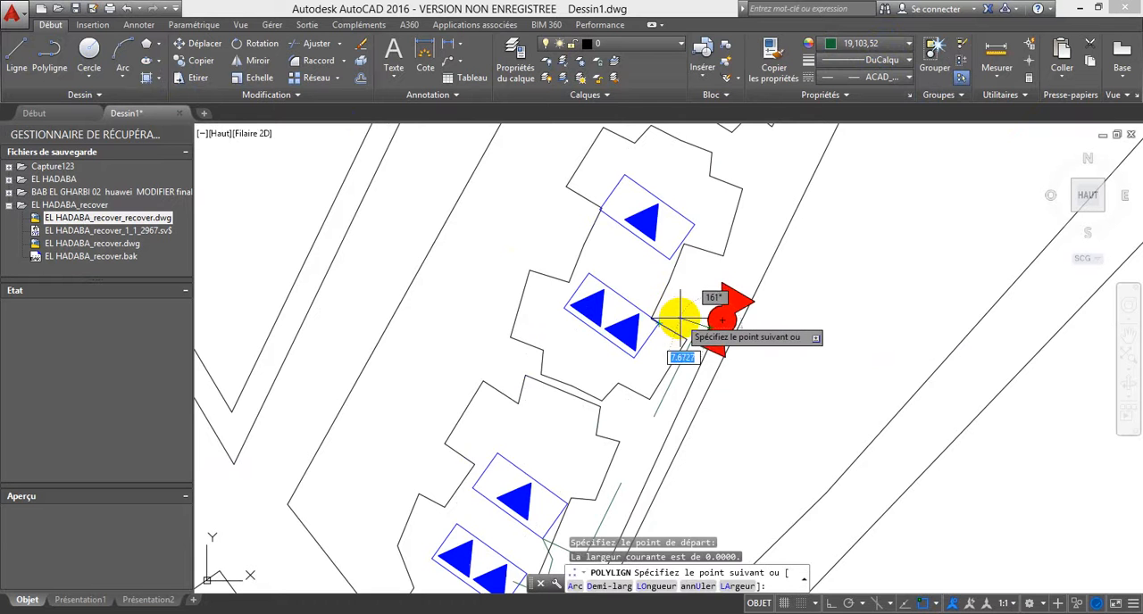
scroll(676, 319, up, 5)
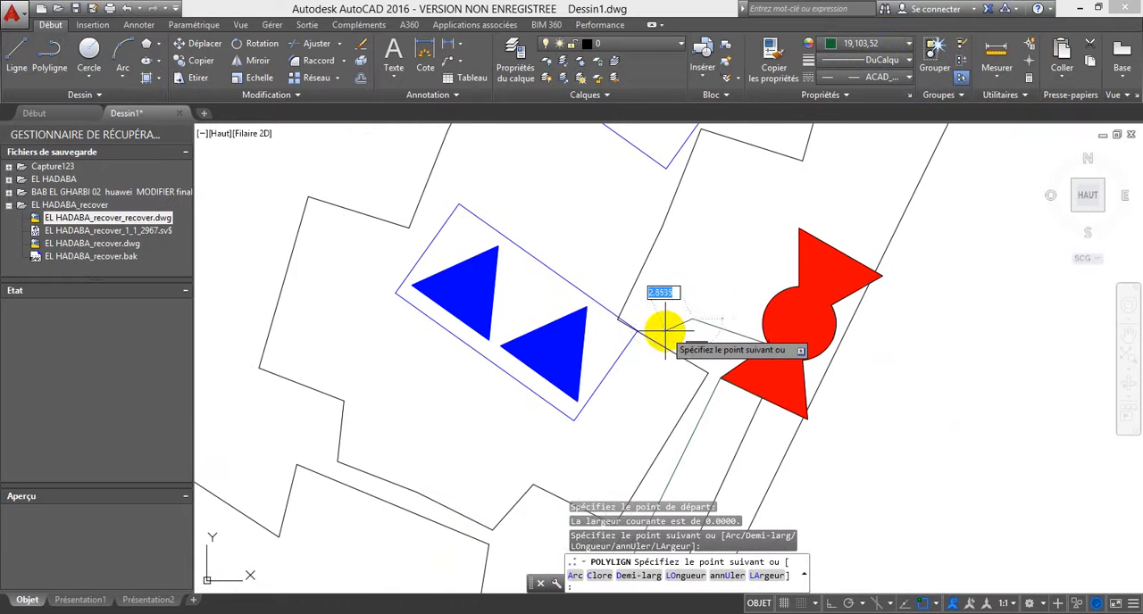
click(610, 329)
click(683, 290)
click(732, 161)
click(668, 136)
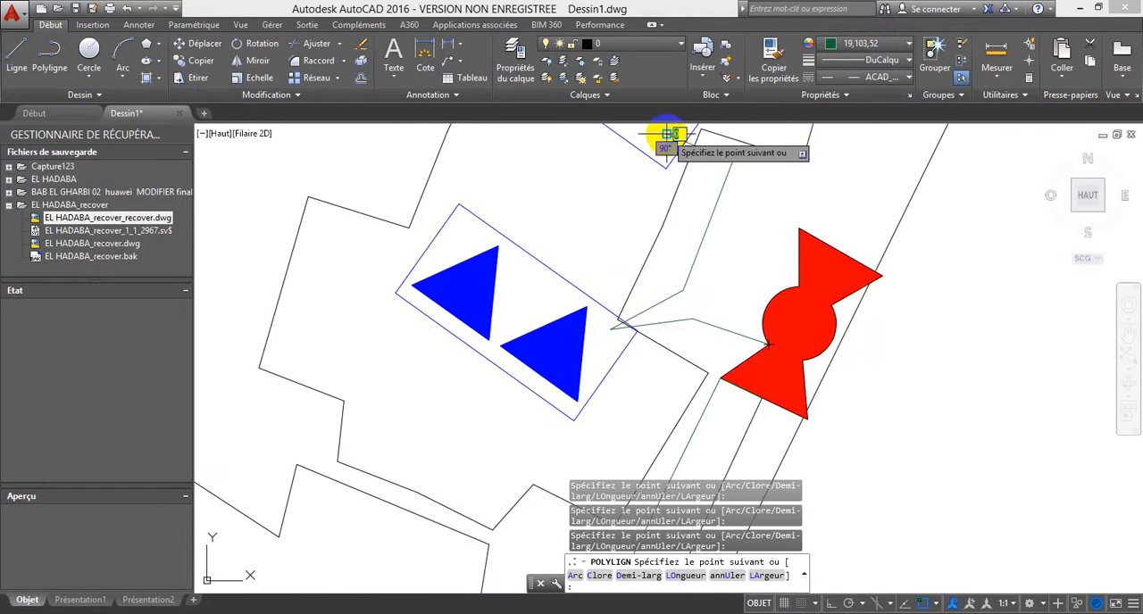
key(Escape)
Step: Draw a polyline from the bow-tie's northern corner to the third building, branching into its southern and northern parts, with object snap off
scroll(737, 227, down, 5)
middle_drag(740, 205, 686, 268)
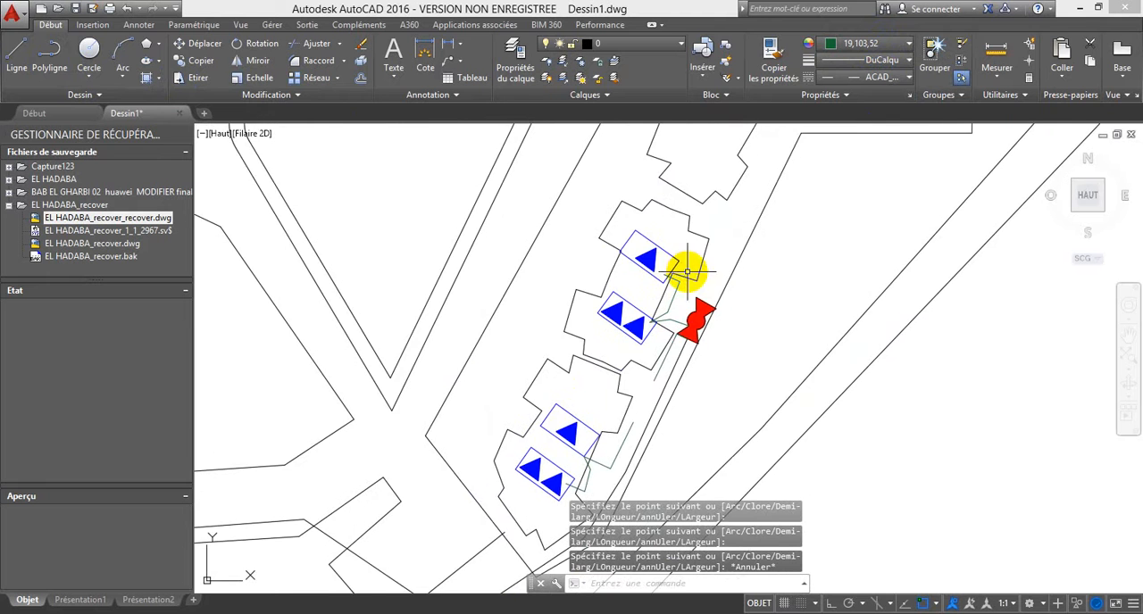
scroll(686, 268, down, 2)
click(54, 54)
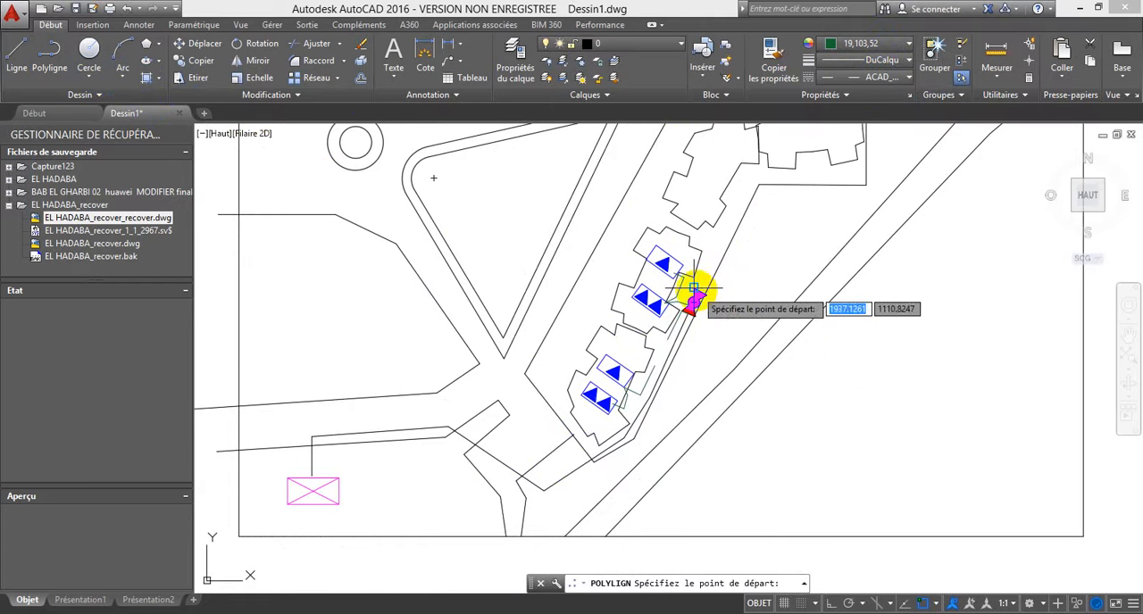
click(694, 289)
scroll(735, 200, up, 3)
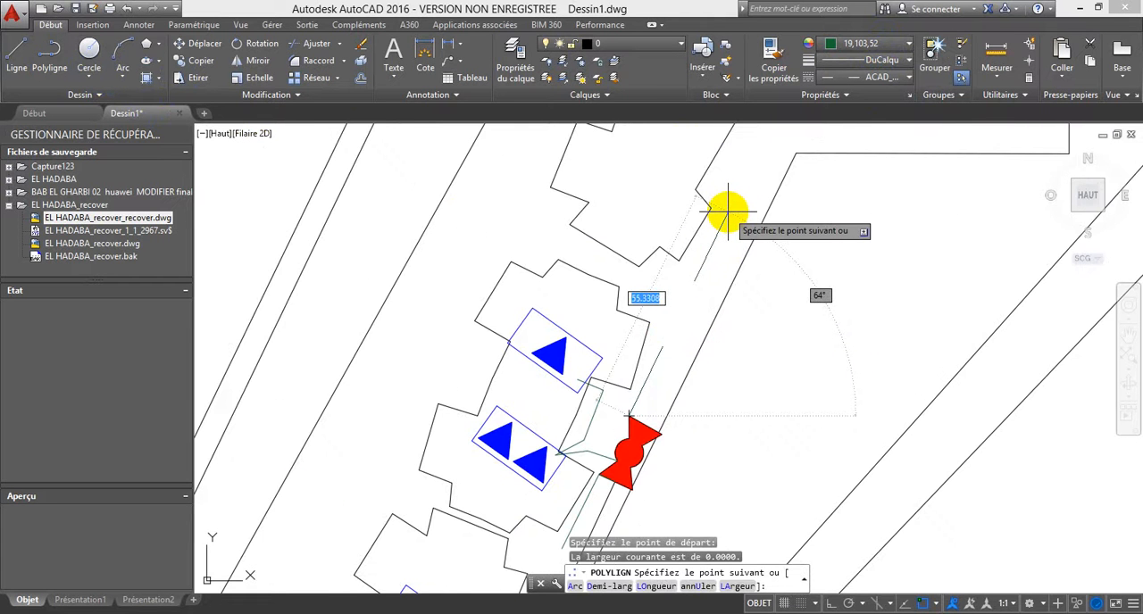
click(728, 210)
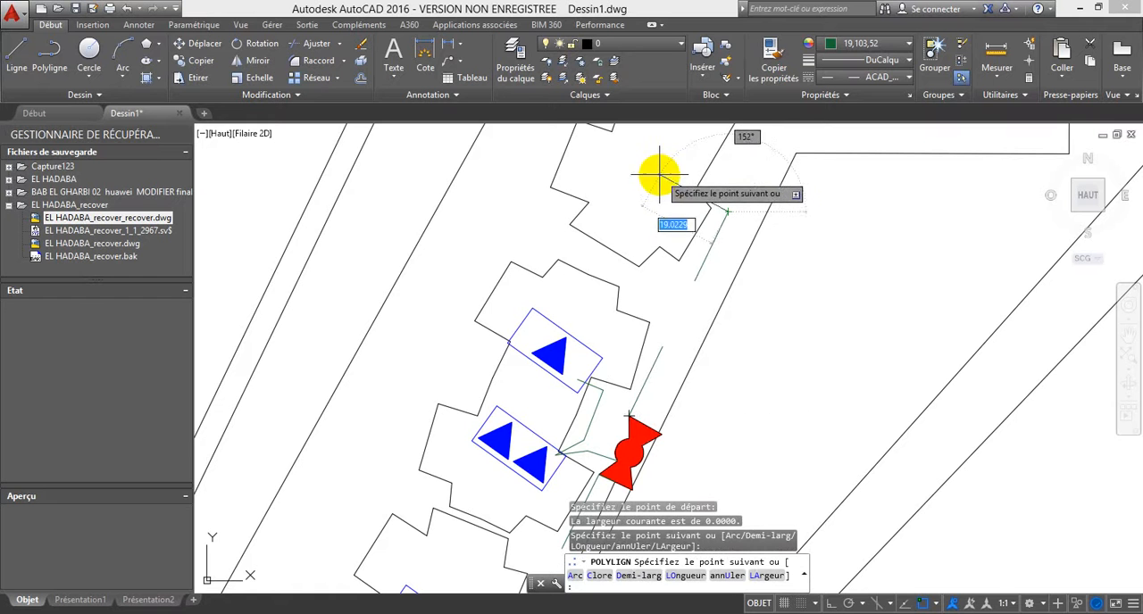
click(658, 174)
click(689, 175)
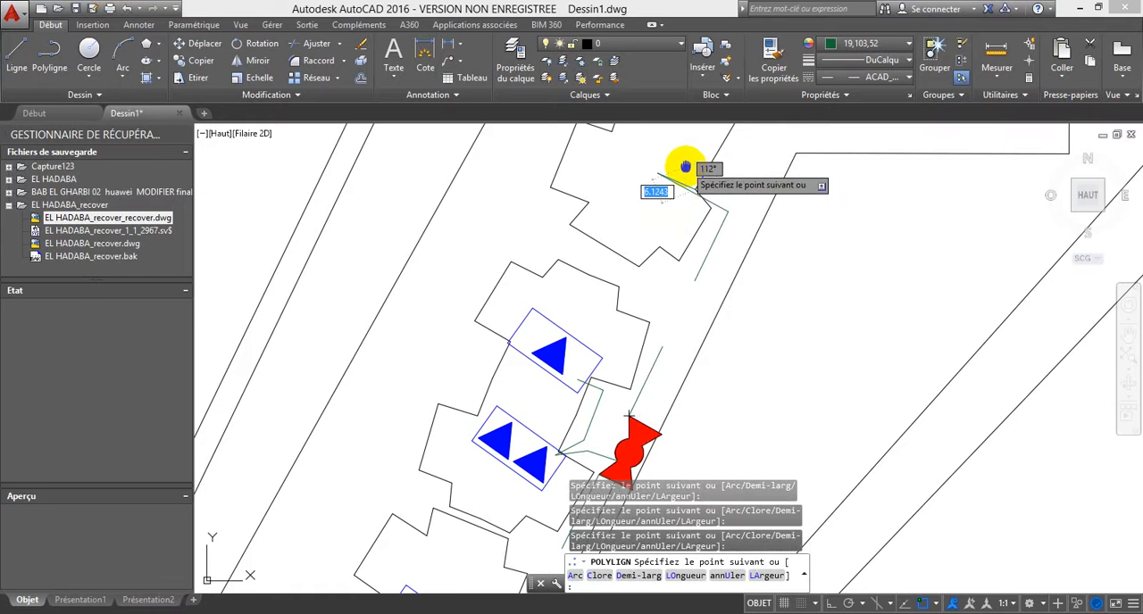
middle_drag(684, 170, 651, 275)
key(F3)
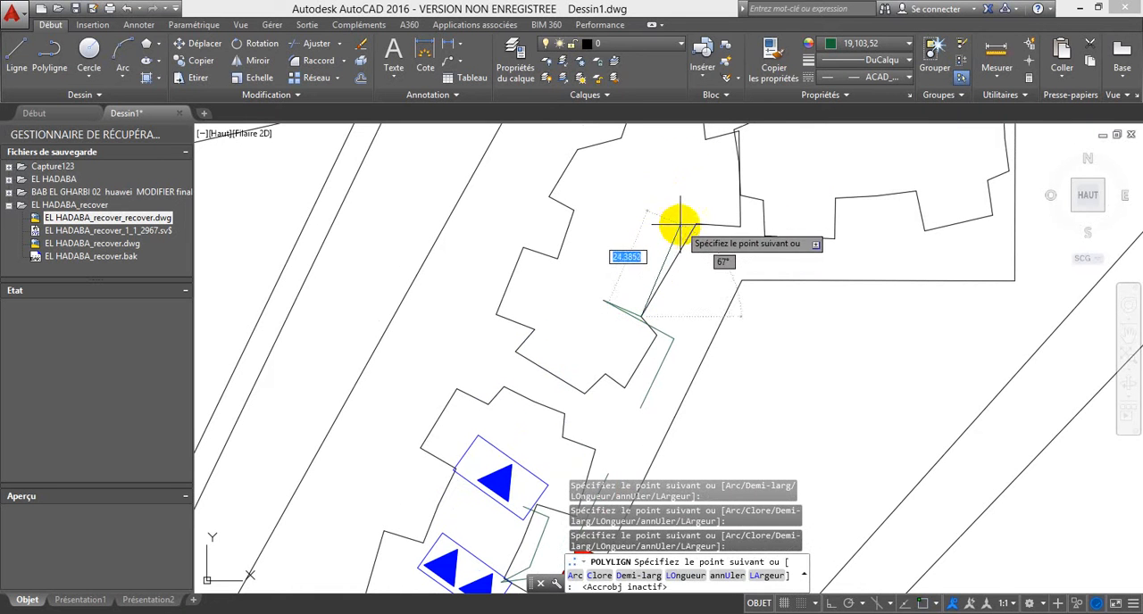
click(679, 236)
click(645, 217)
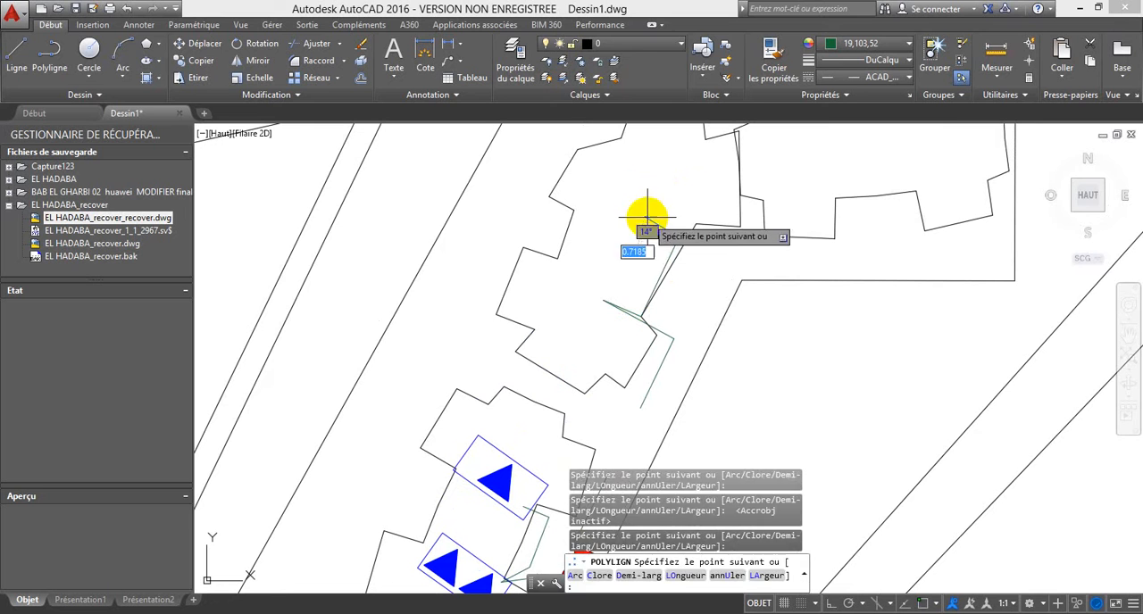
key(Escape)
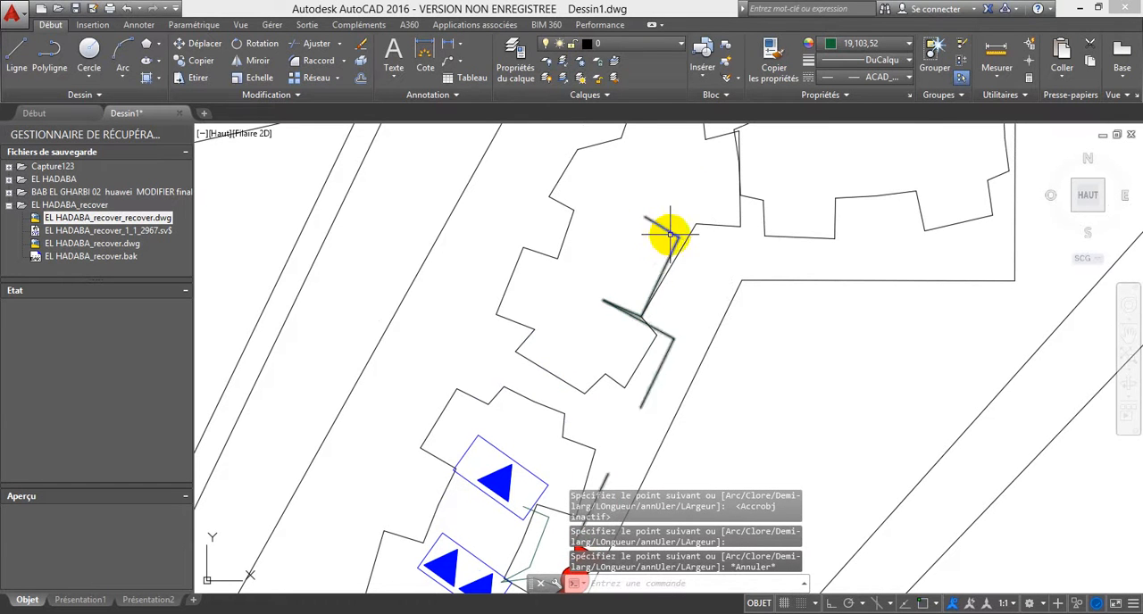
Step: Draw another polyline from the bow-tie symbol north along the site boundary, turning east and ending inside the northernmost building
click(50, 55)
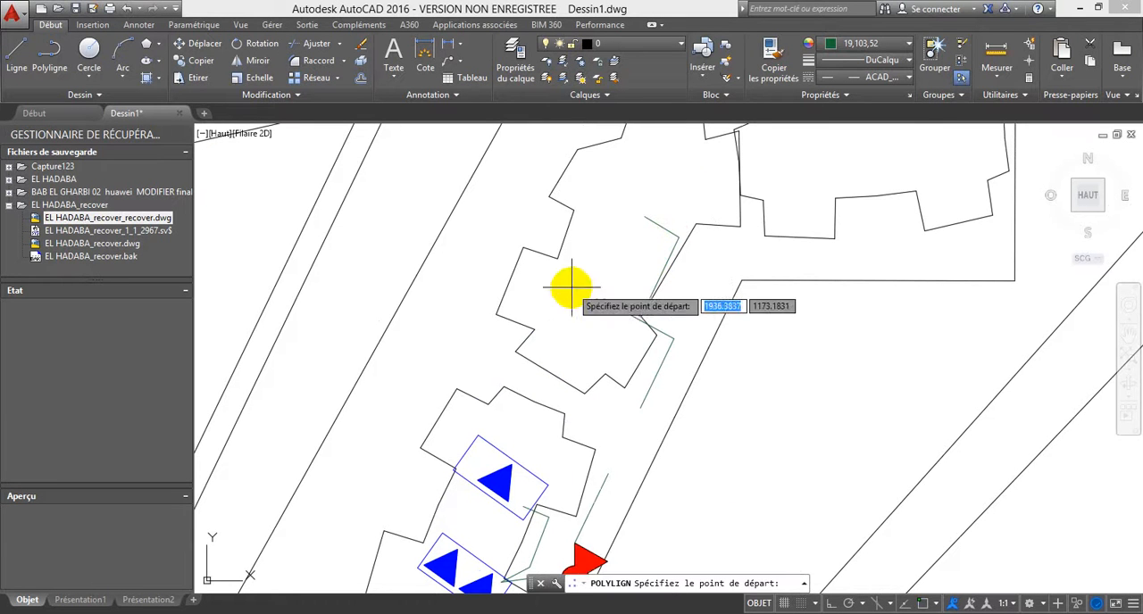
click(589, 552)
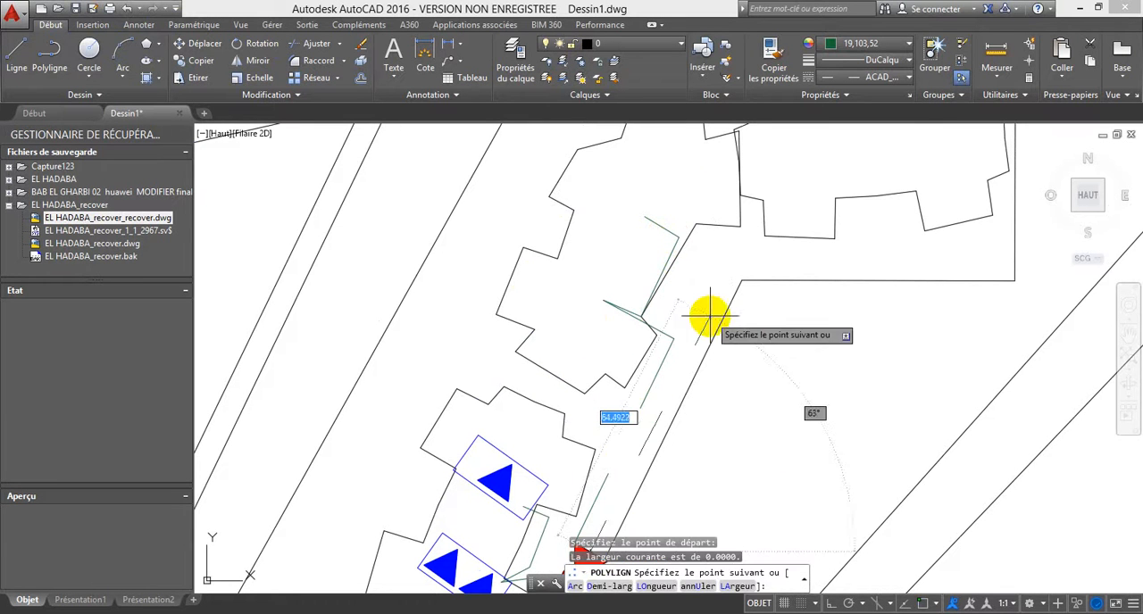
click(719, 262)
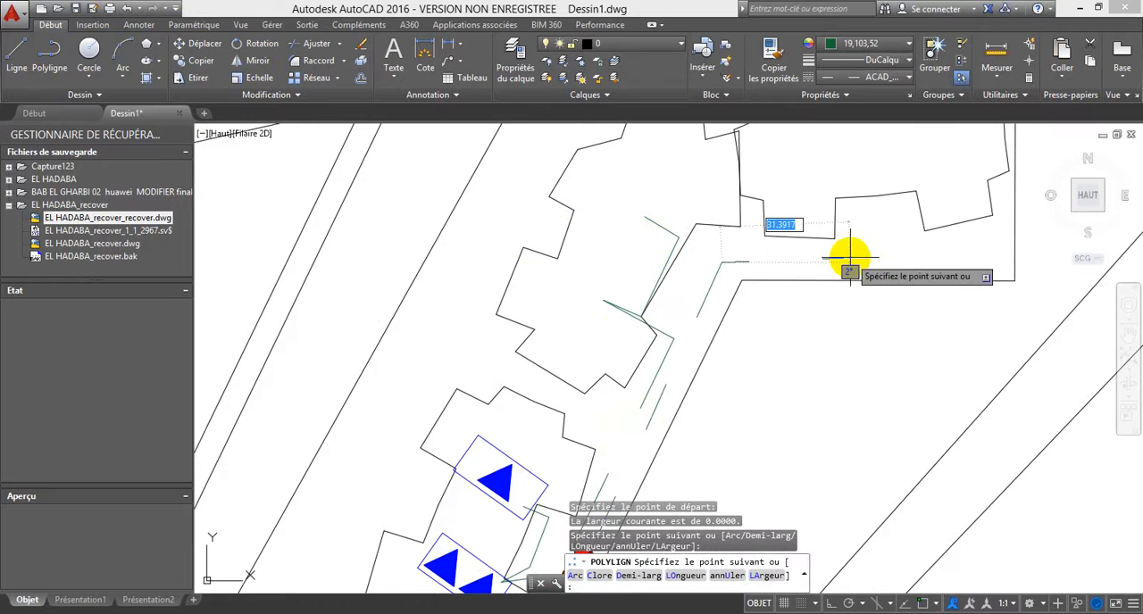
click(848, 254)
click(833, 172)
click(843, 191)
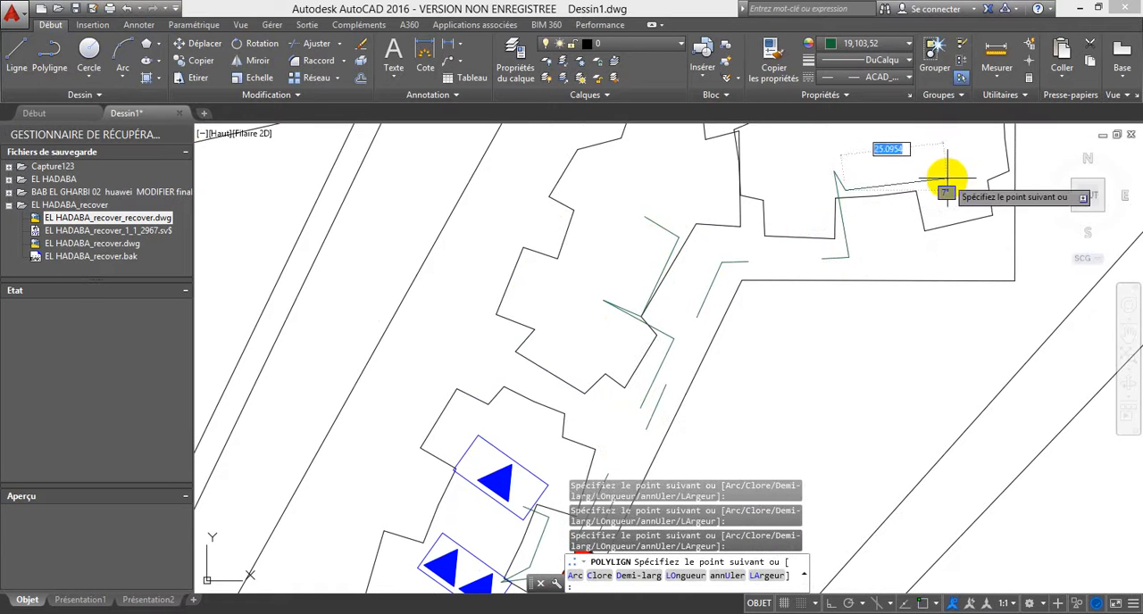
key(Escape)
Step: Insert a FAT 08 block in the northern part of the third building, near the cable polyline's end
scroll(830, 210, down, 5)
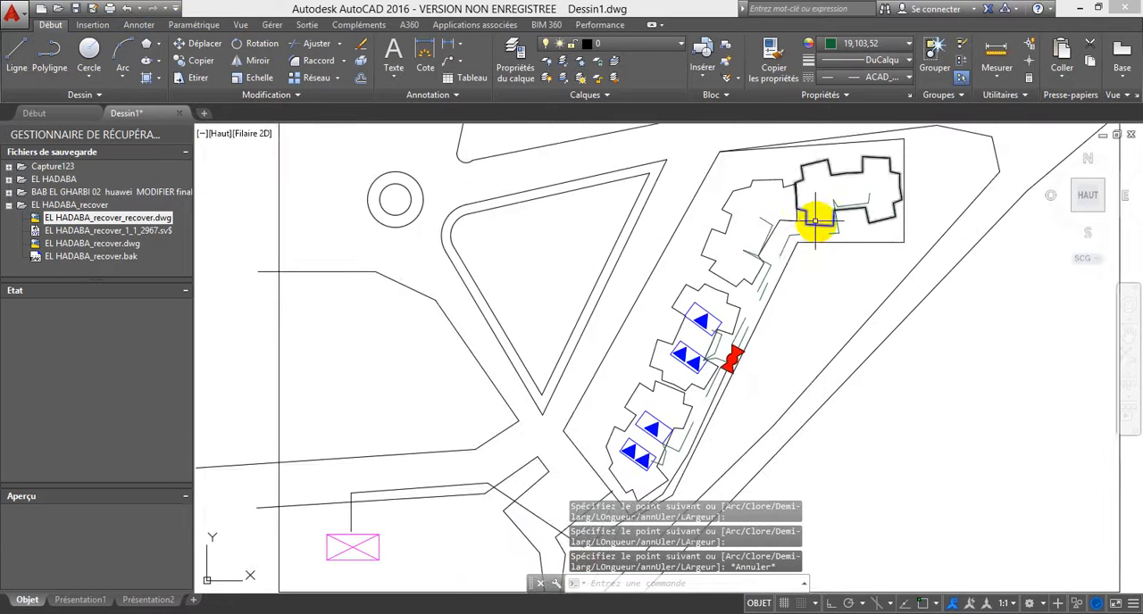
click(701, 63)
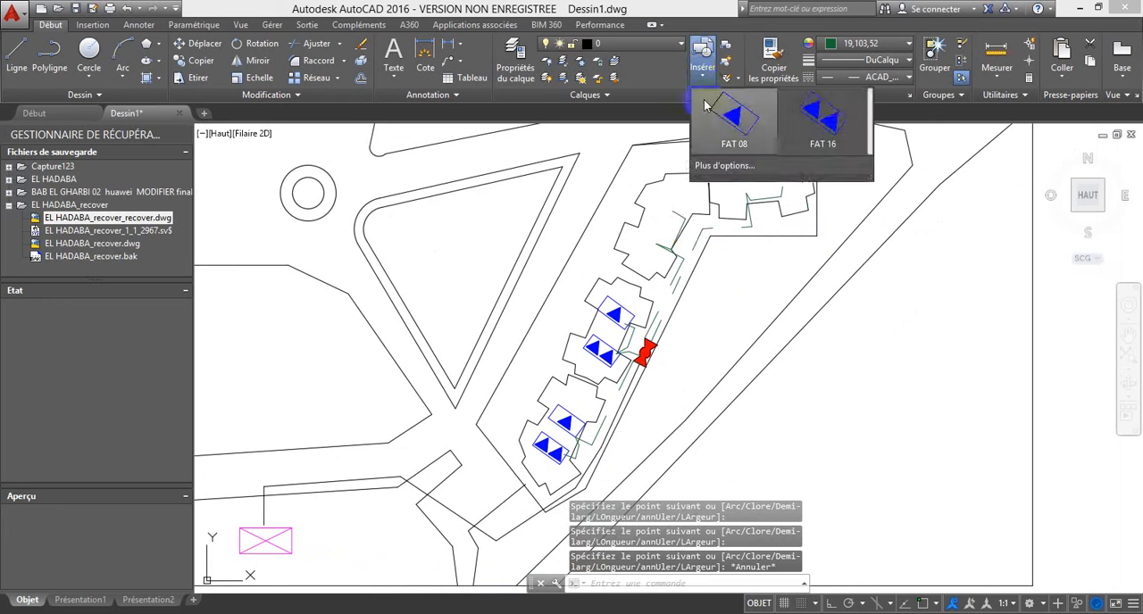
click(734, 107)
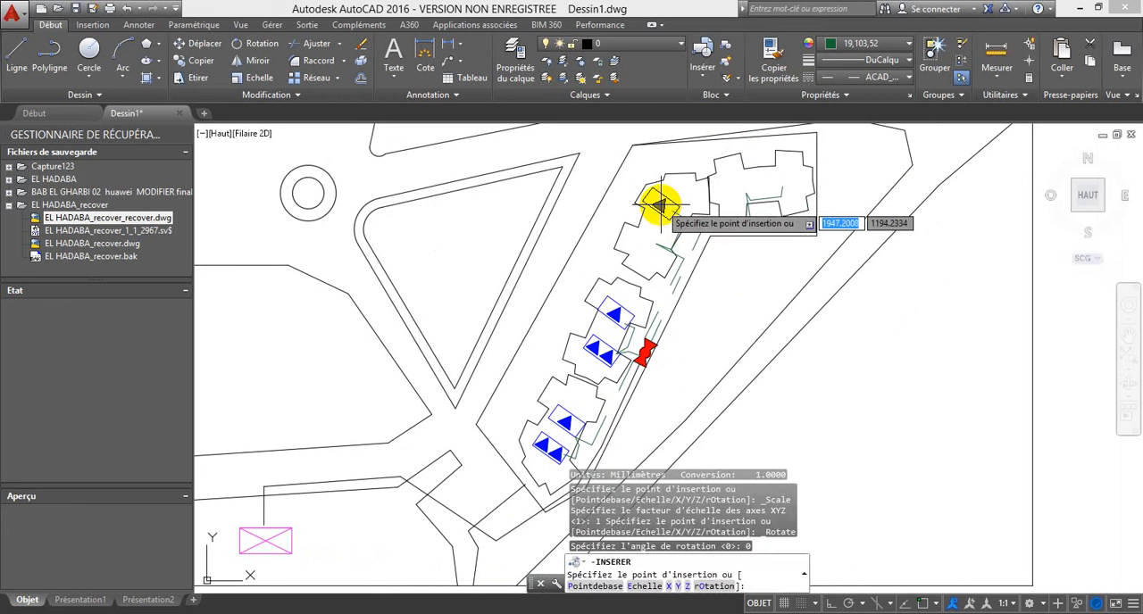
click(662, 207)
Step: Insert a FAT 08 block at the cable's end in the northernmost building and a FAT 16 block at the cable bend in its western part
click(701, 50)
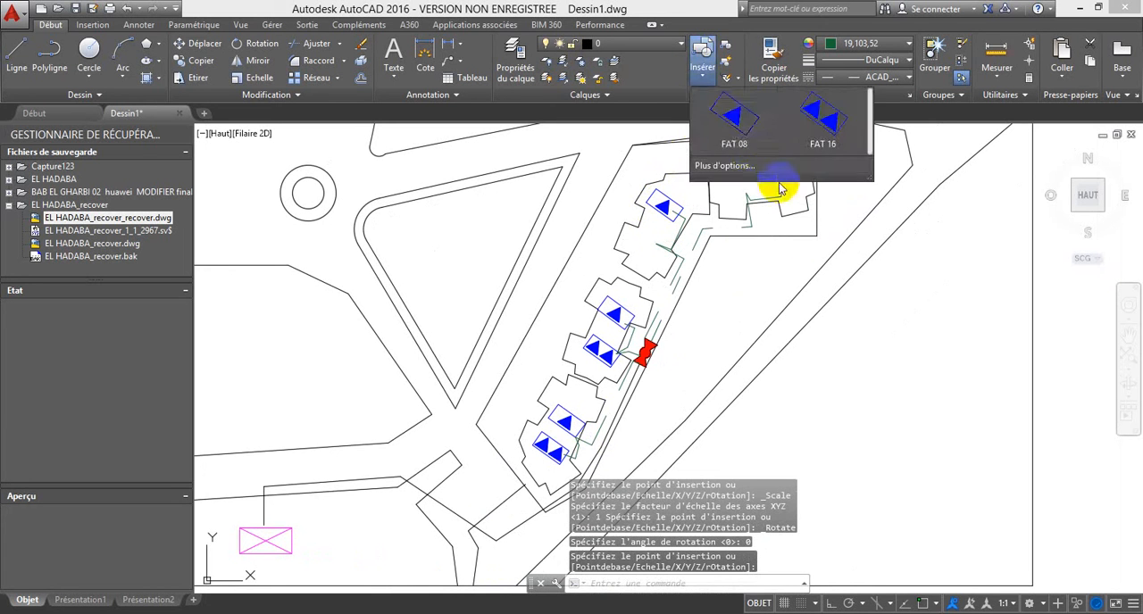
click(733, 184)
scroll(770, 183, up, 5)
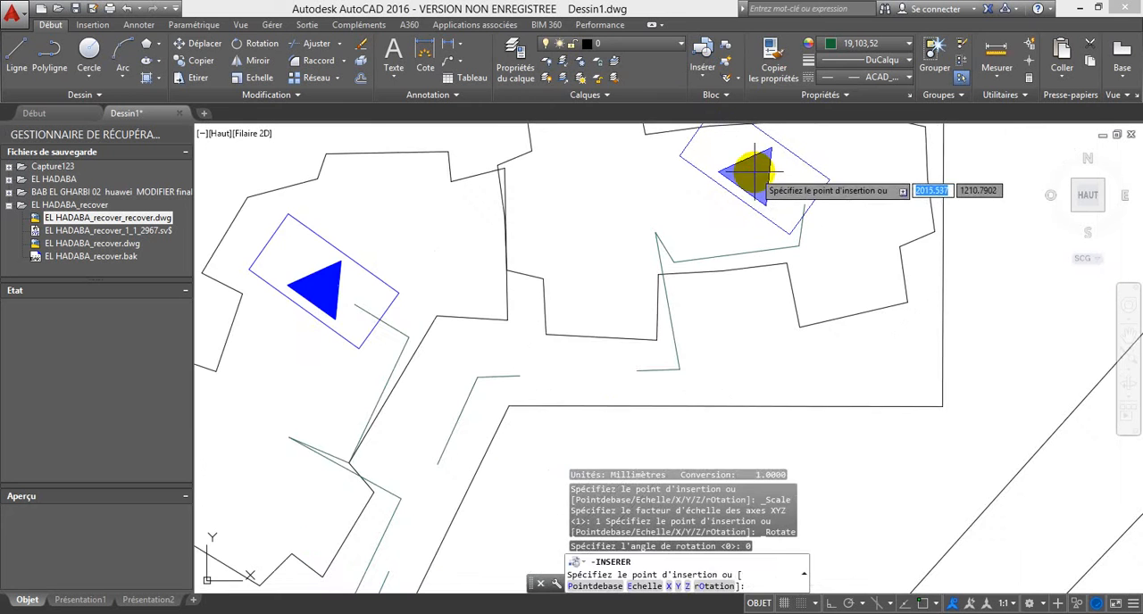
click(757, 176)
click(705, 50)
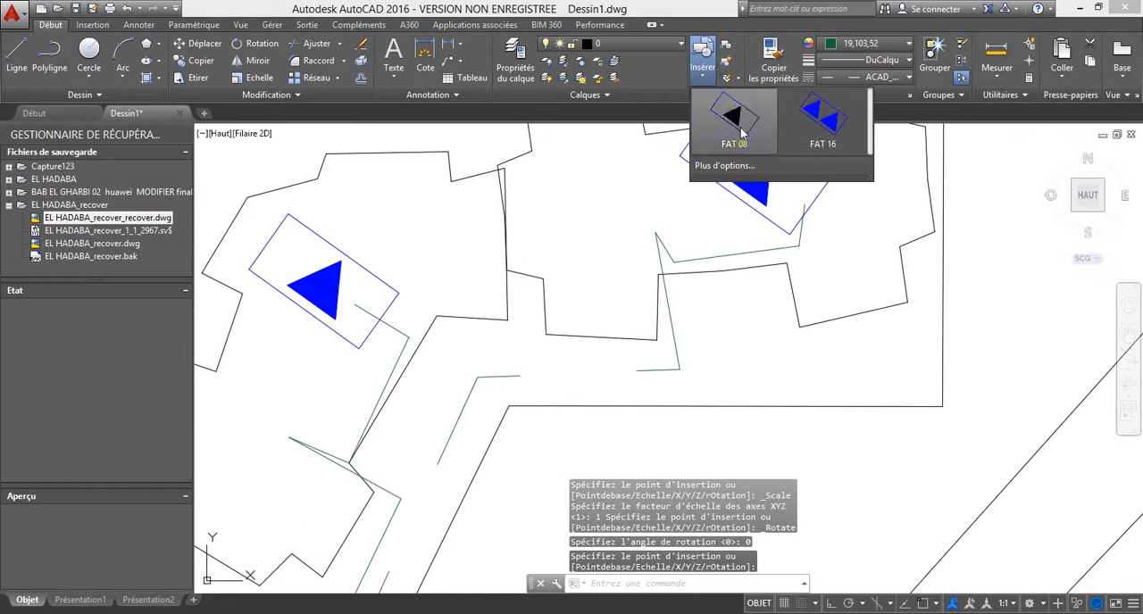
click(815, 116)
click(600, 189)
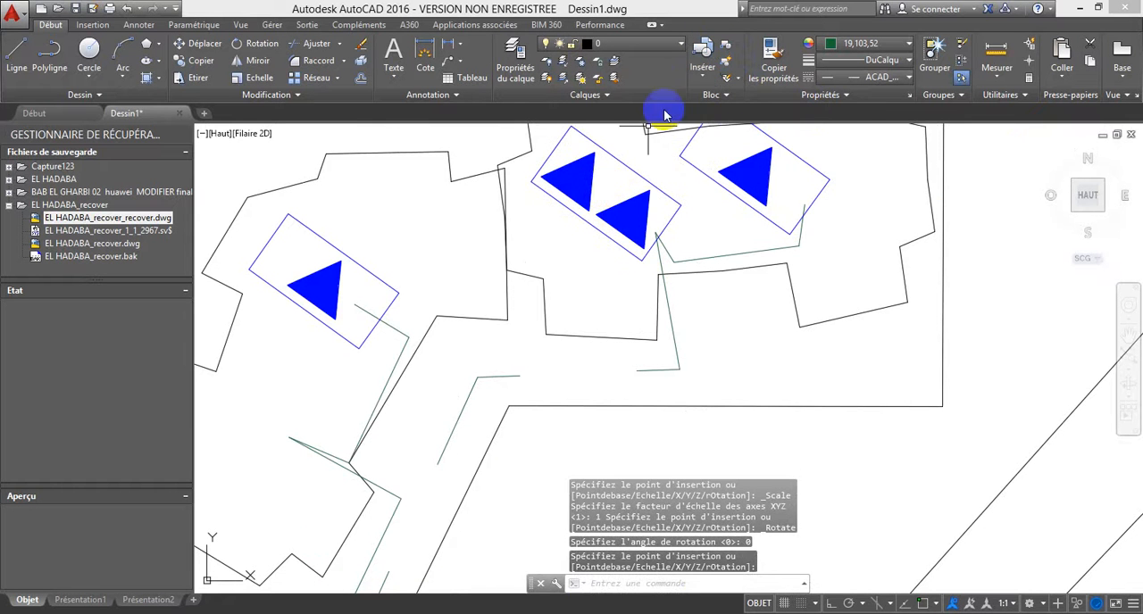
Step: Insert a FAT 16 block in the southern part of the third building, at the end of its cable branch
click(723, 59)
click(732, 116)
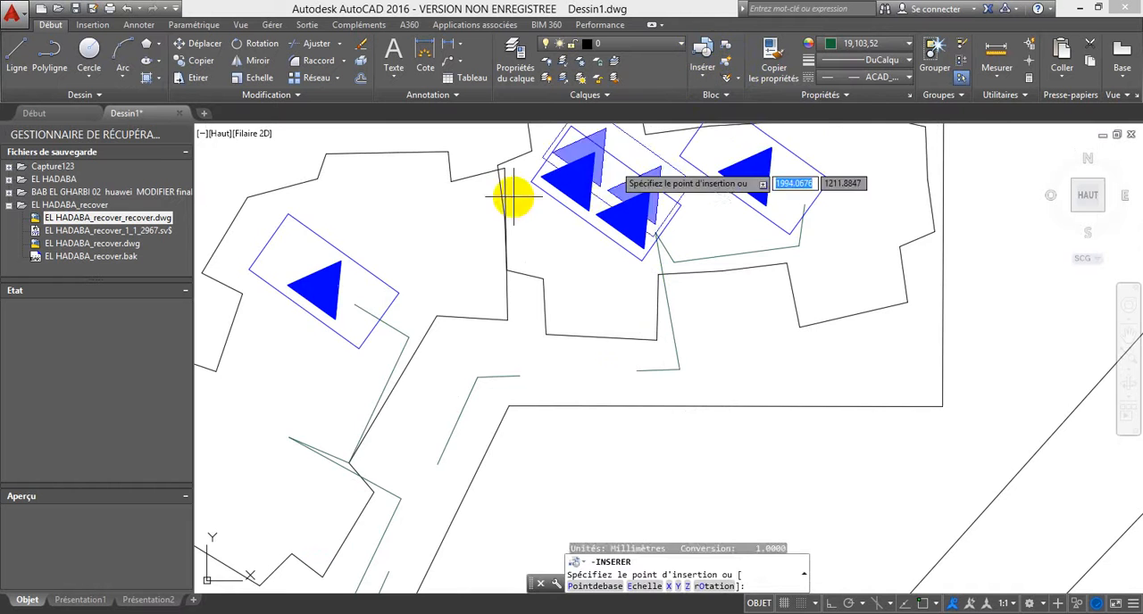
scroll(428, 226, down, 3)
scroll(362, 302, up, 2)
key(Escape)
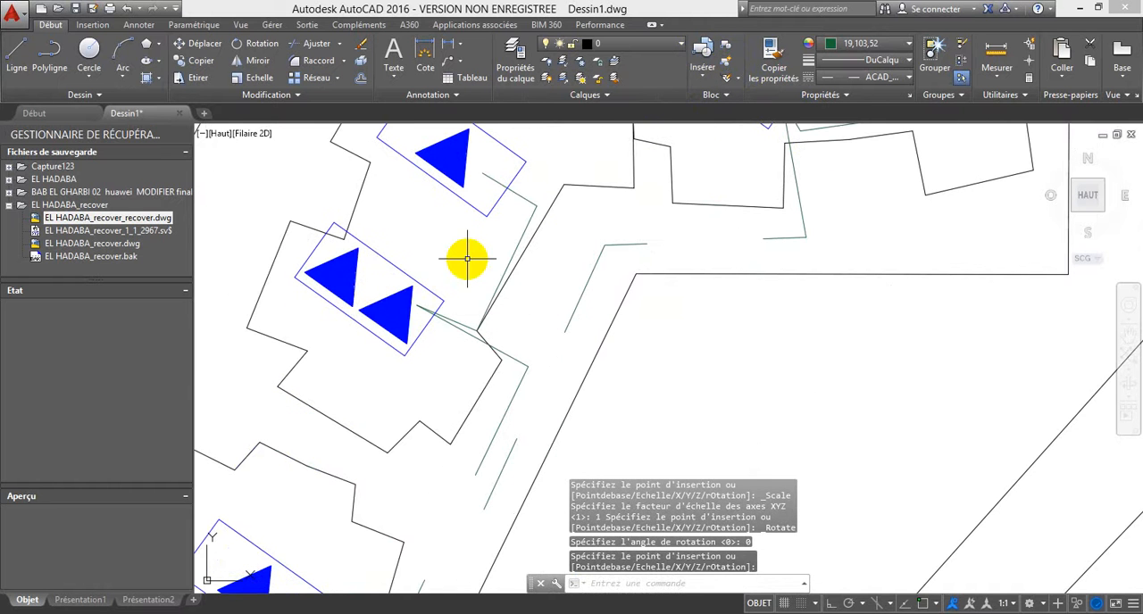
Step: Delete the spare upright double-triangle block lying outside the plan frame, east of it
scroll(467, 264, down, 3)
scroll(561, 297, down, 2)
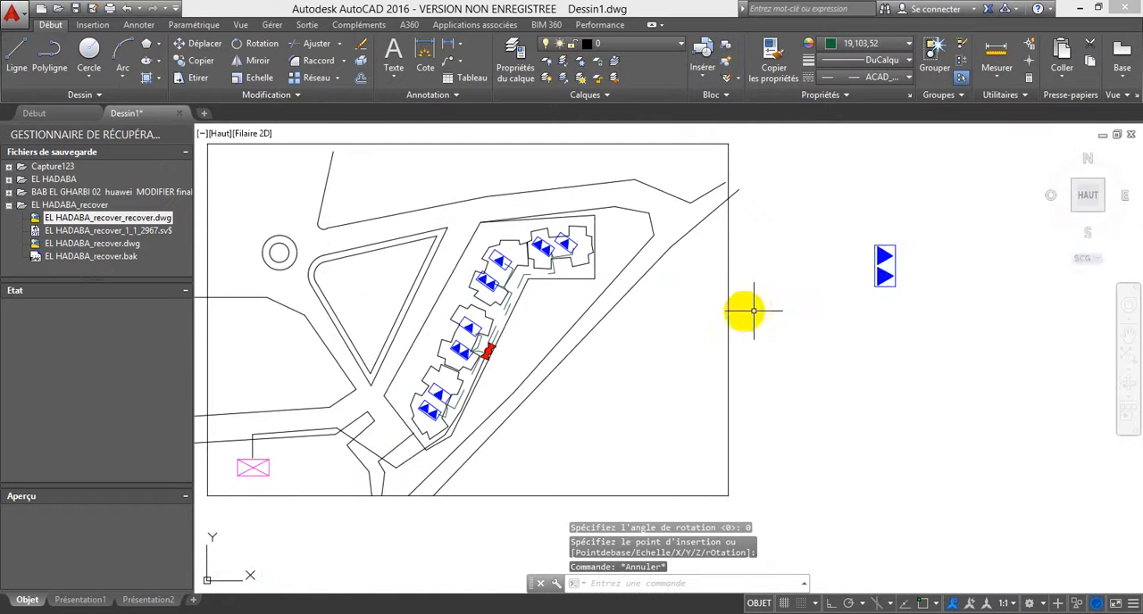
click(907, 338)
click(842, 246)
key(Delete)
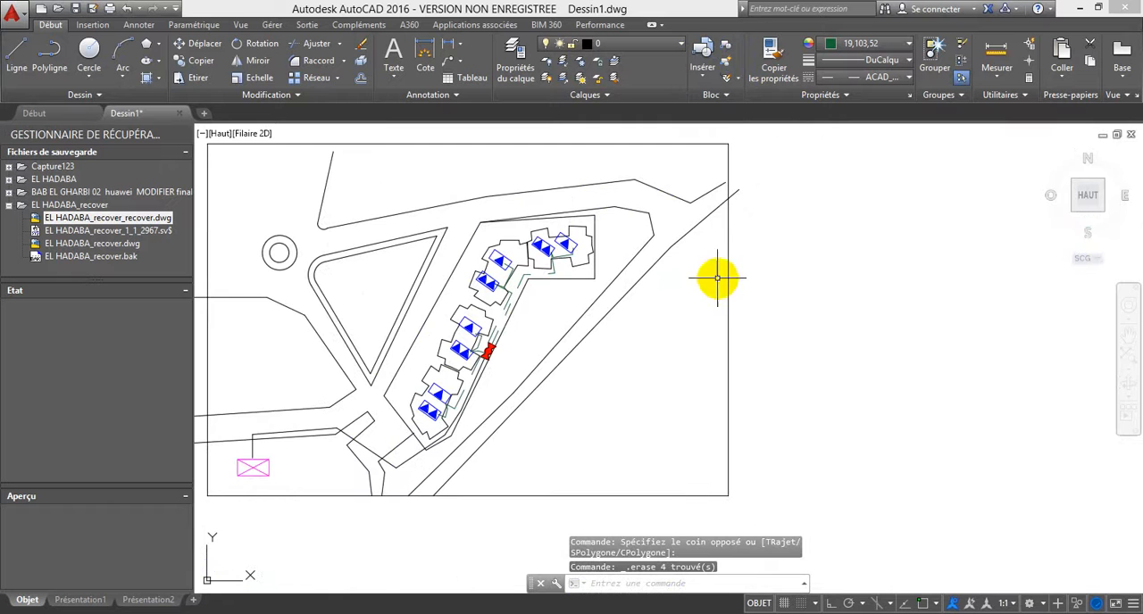
mouse_move(525, 374)
middle_down()
mouse_move(561, 301)
mouse_move(589, 278)
mouse_move(598, 311)
middle_up()
scroll(573, 305, down, 2)
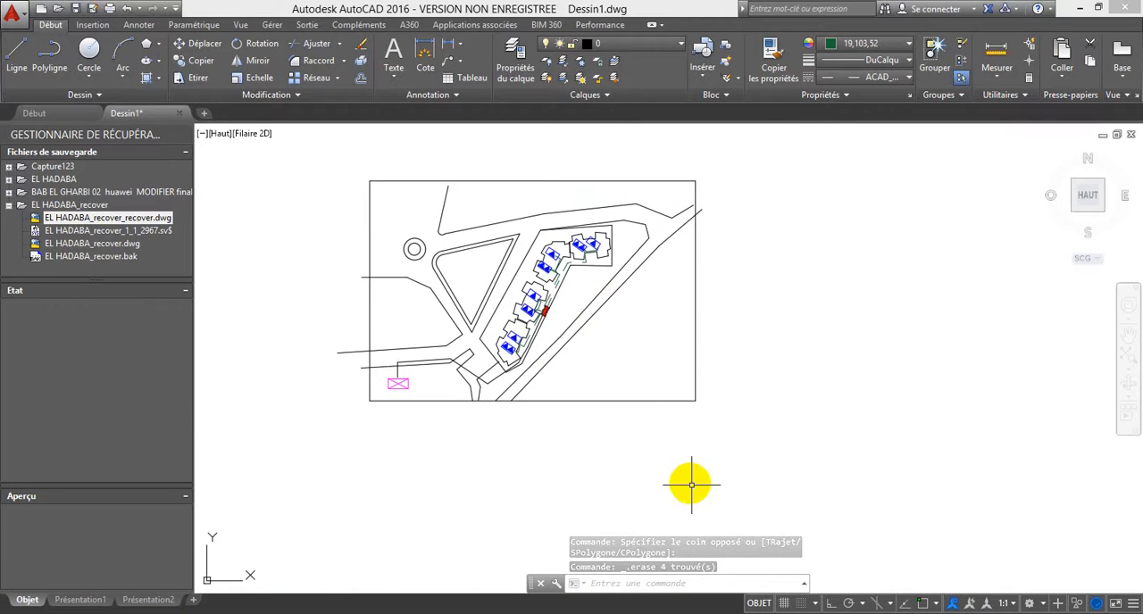